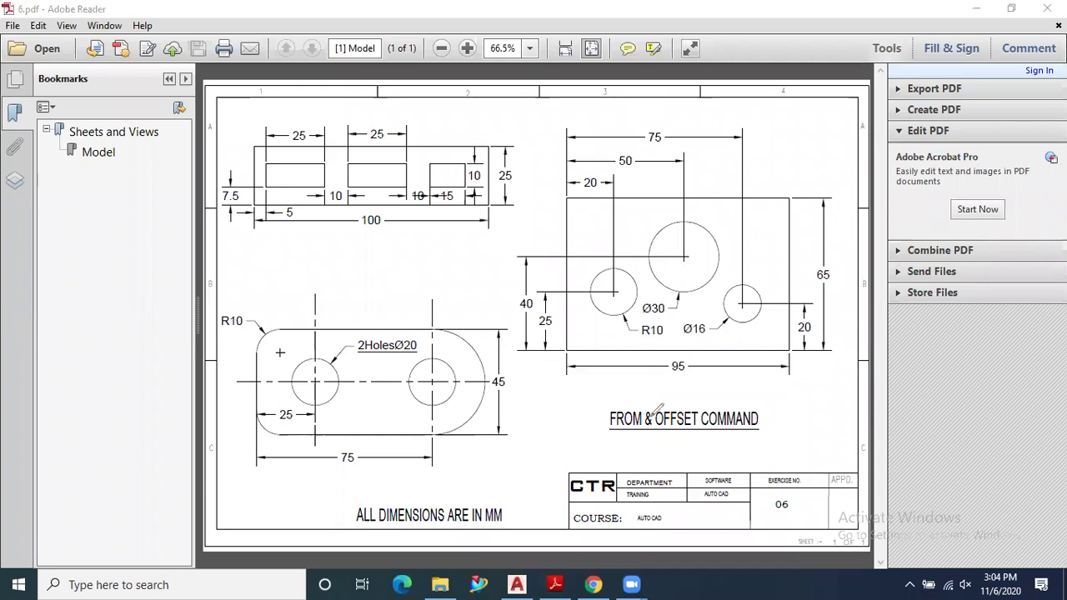
Mark the FROM & OFFSET COMMAND title, the slotted rectangle drawing and the three-circle plate drawing with freehand check strokes.
drag(664, 425, 703, 388)
drag(613, 422, 645, 389)
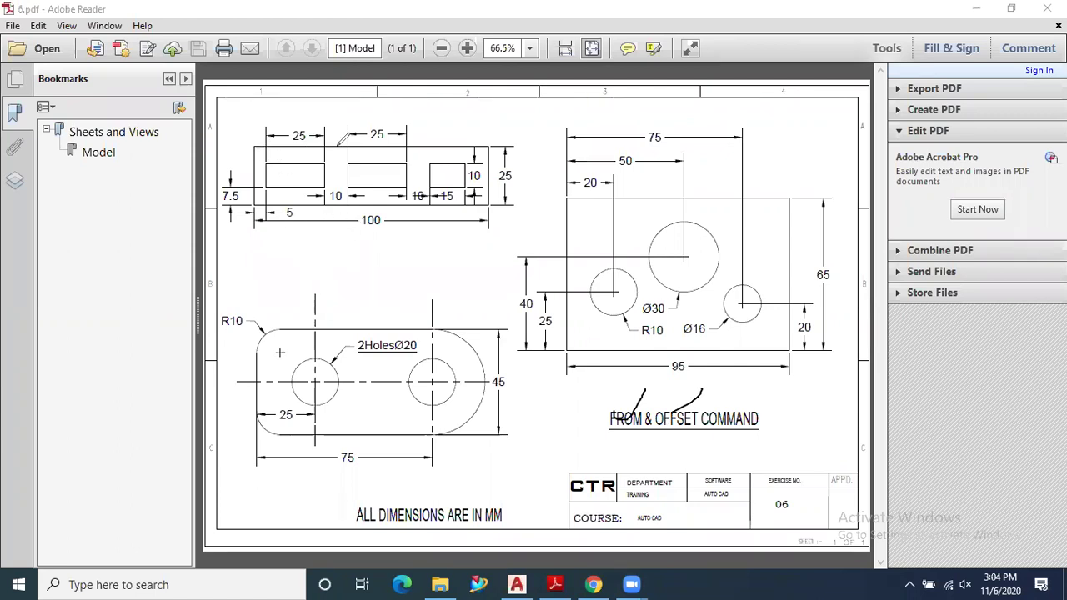
drag(226, 236, 325, 162)
drag(539, 258, 548, 278)
drag(643, 179, 549, 278)
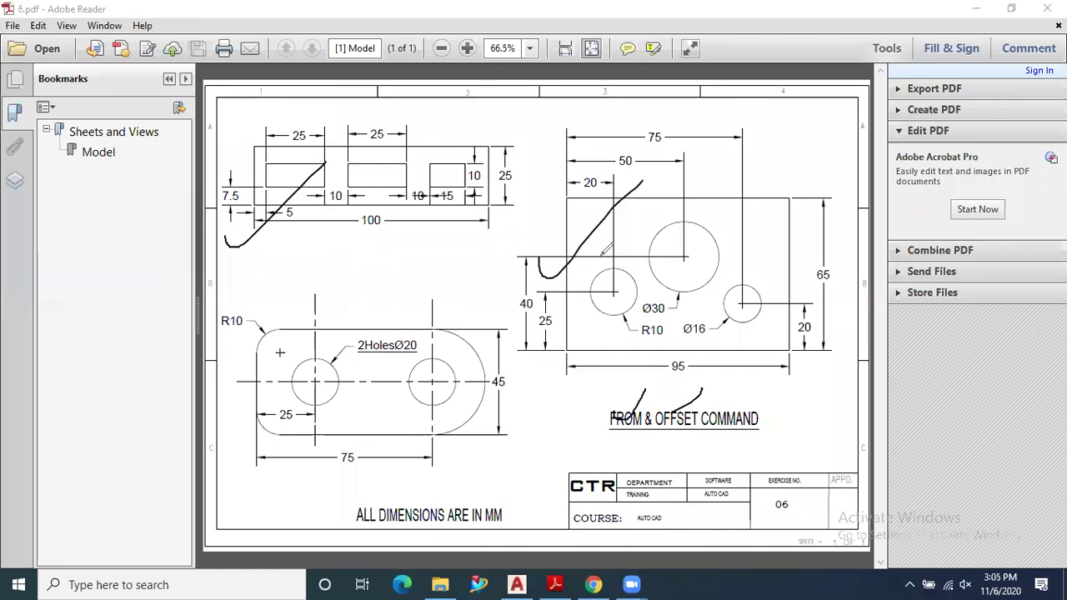
Sketch a freehand rectangle with a dot inside it beside the sheet, and clear all annotations.
mouse_move(75, 271)
mouse_down()
mouse_move(219, 262)
mouse_move(213, 305)
mouse_move(191, 342)
mouse_move(67, 351)
mouse_up()
drag(75, 271, 66, 350)
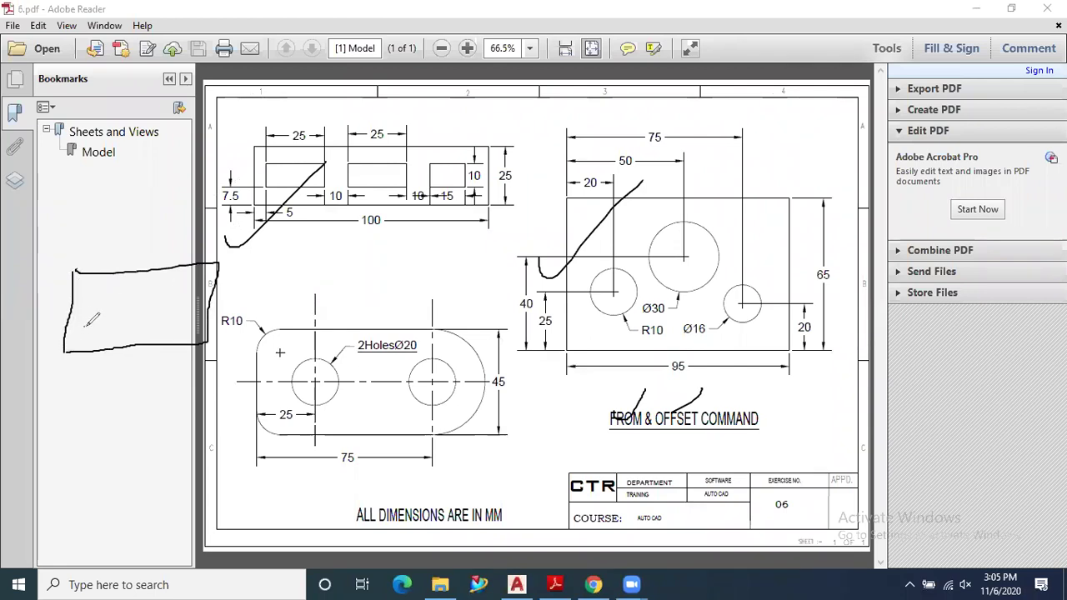
drag(84, 324, 89, 326)
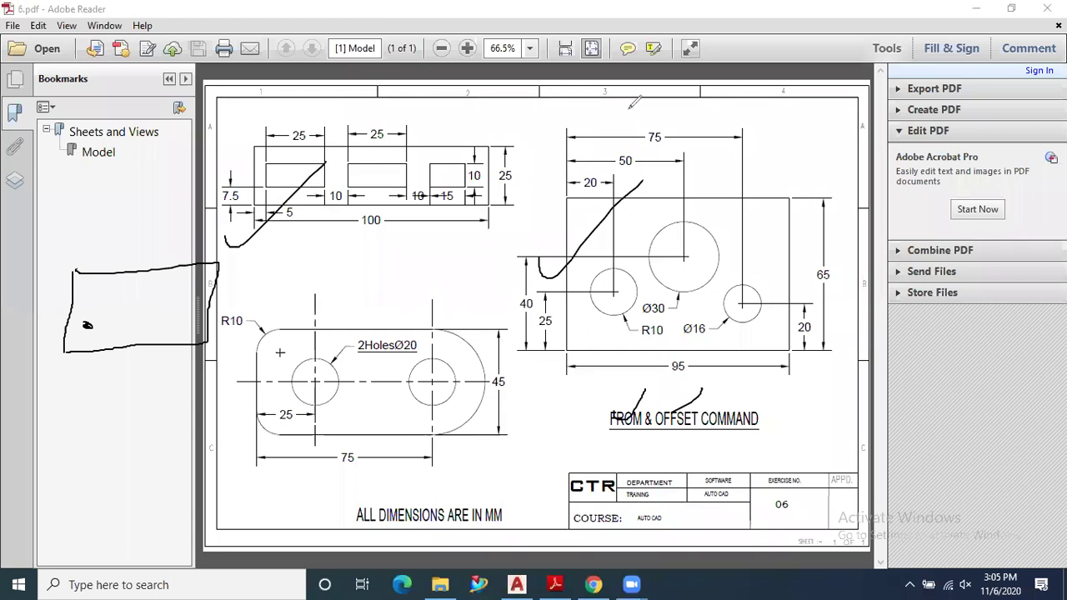
key(e)
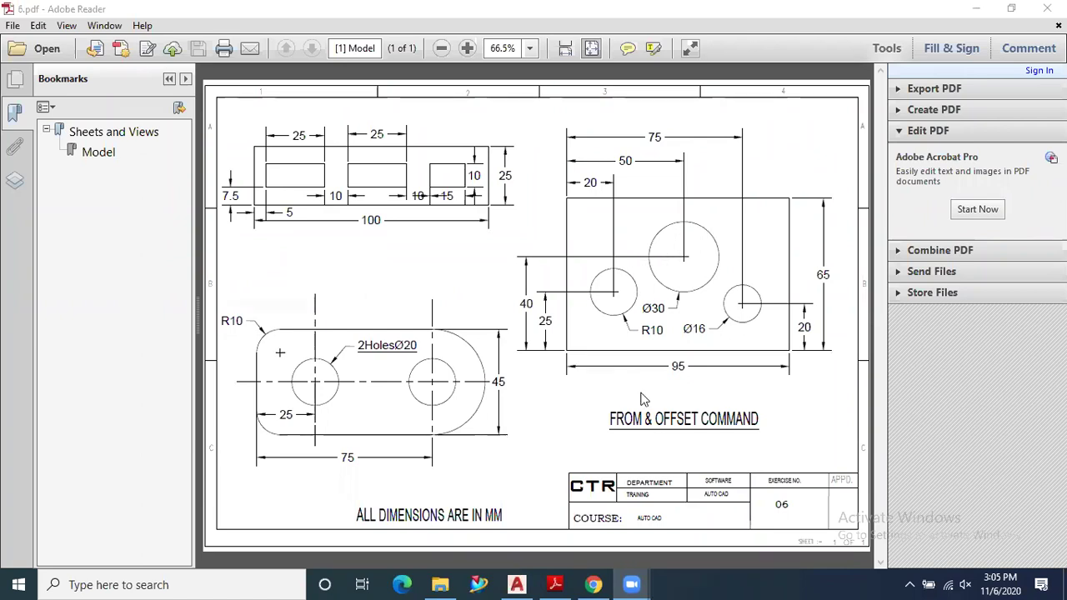
Switch to AutoCAD with the empty Drawing1.
click(594, 585)
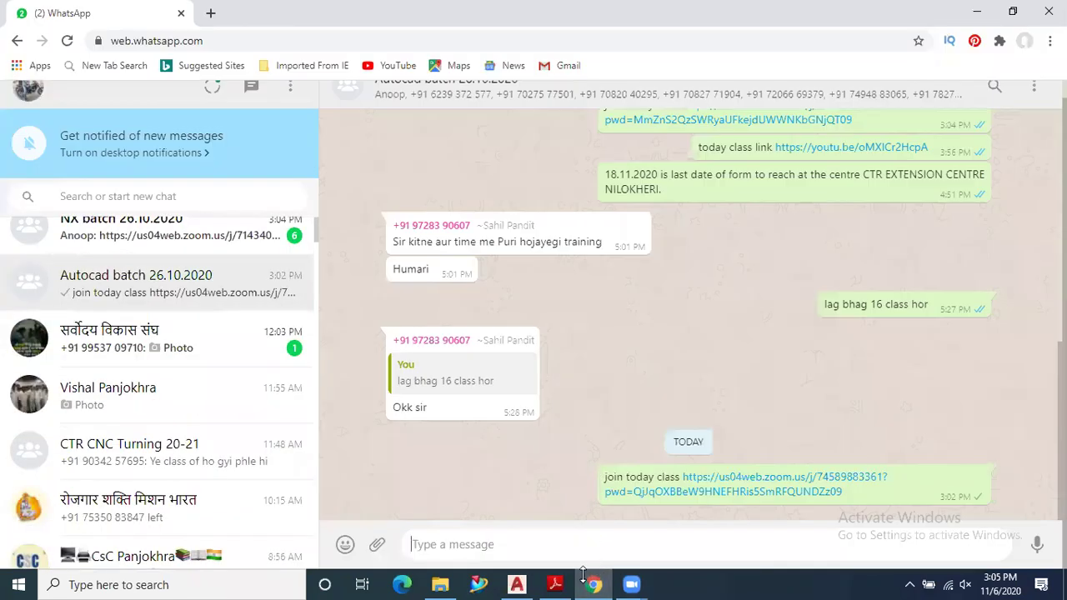
click(583, 575)
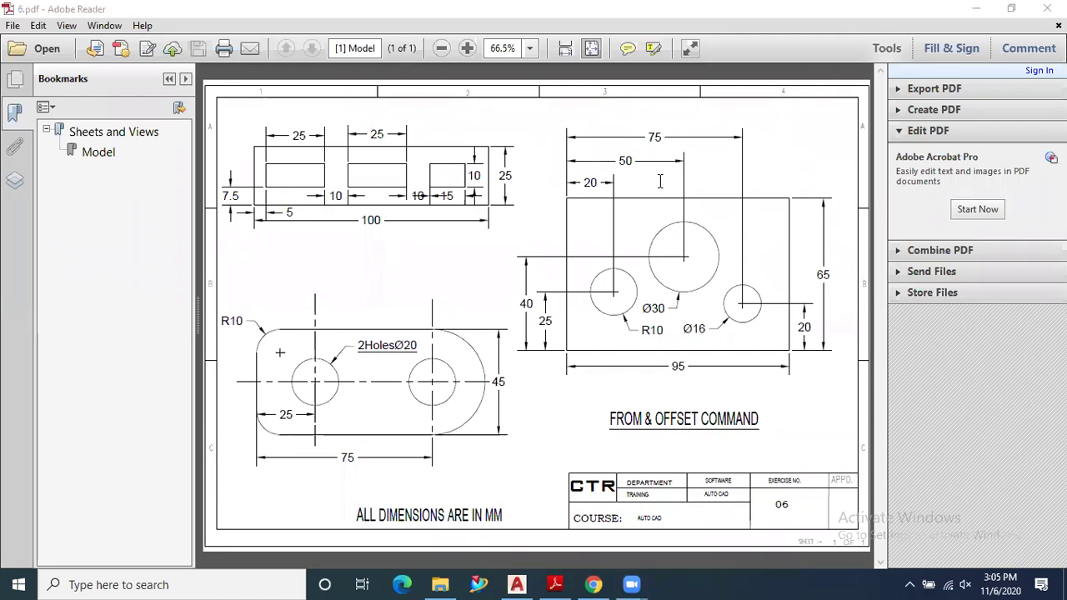
key(alt+Tab)
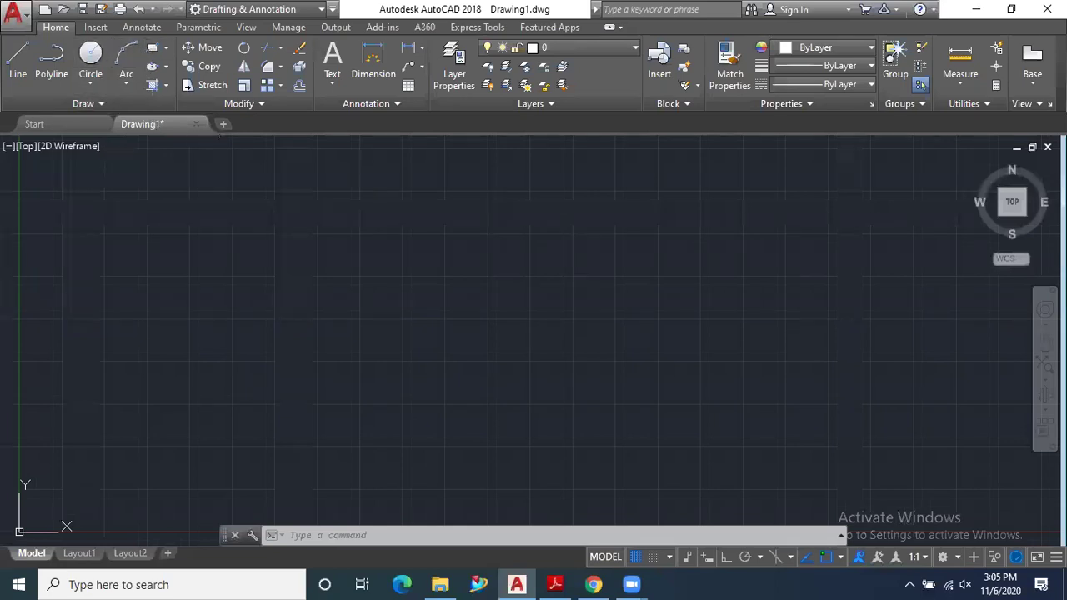
text(rectang)
key(Return)
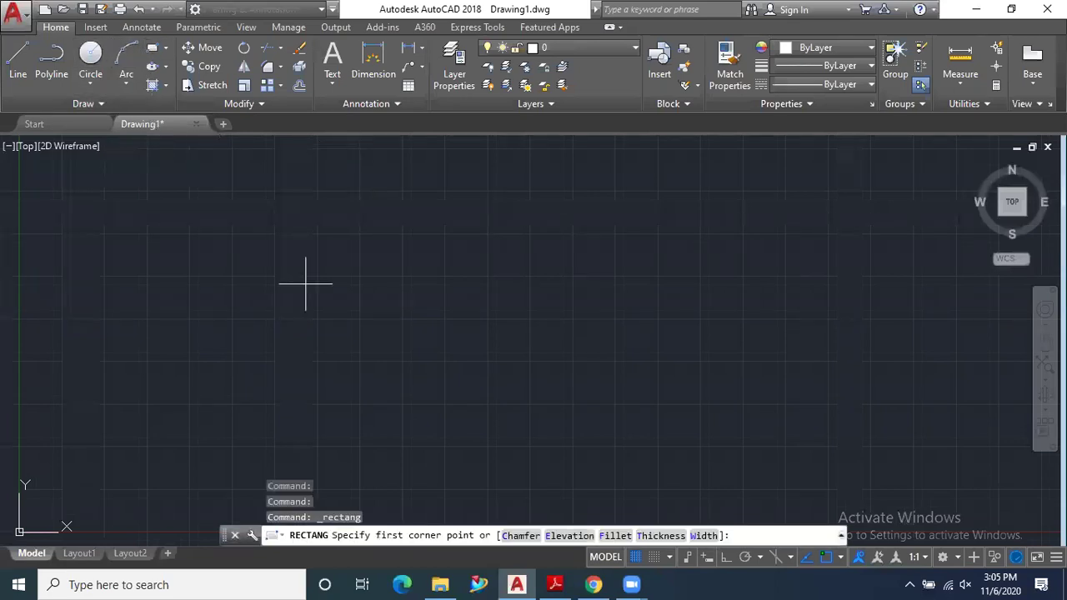
click(291, 231)
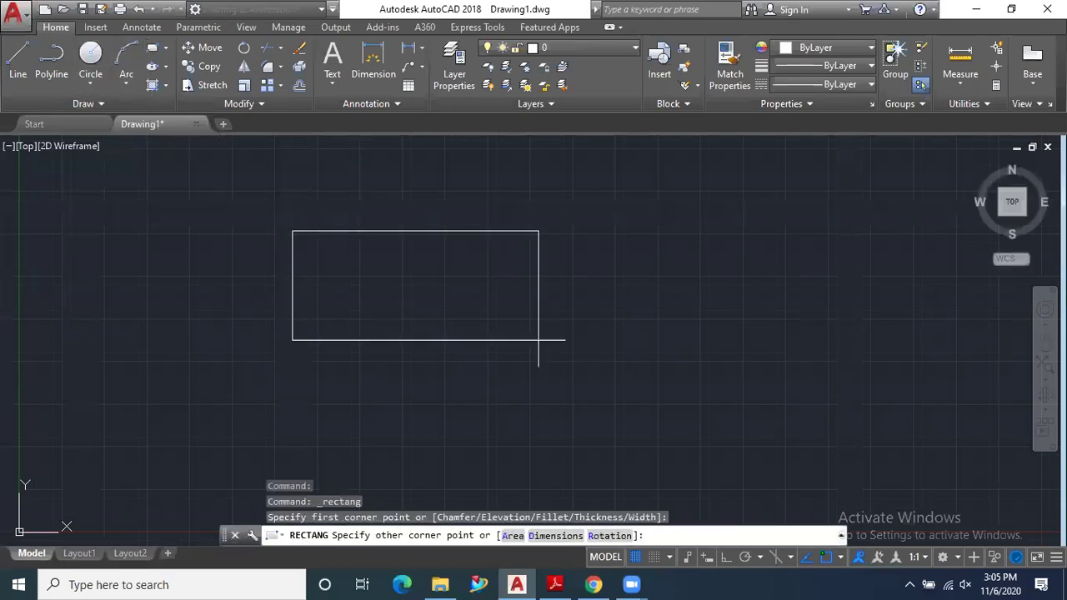
click(554, 583)
click(554, 584)
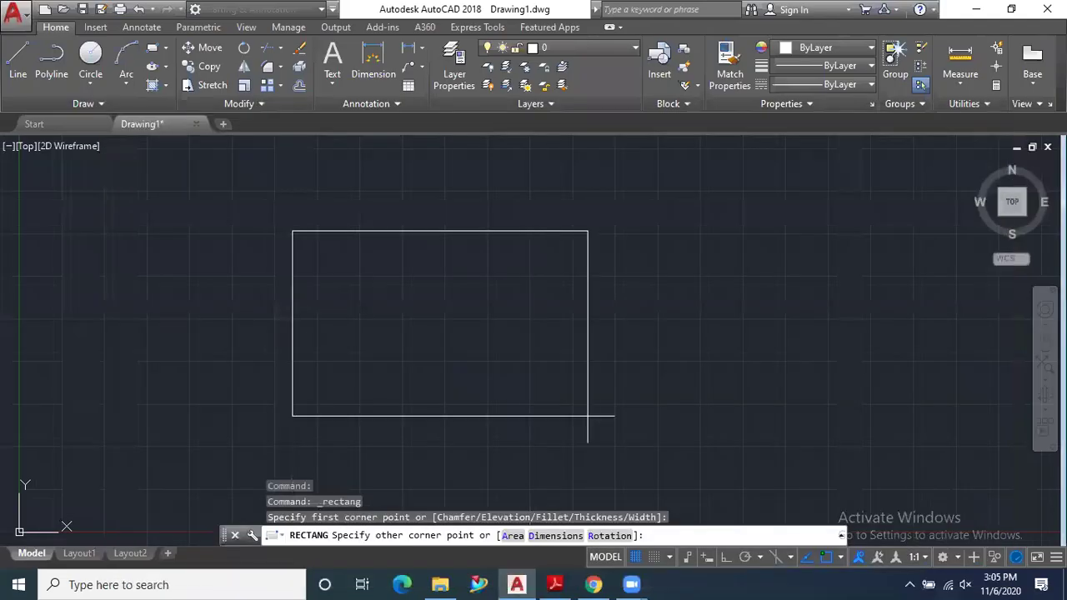
click(612, 417)
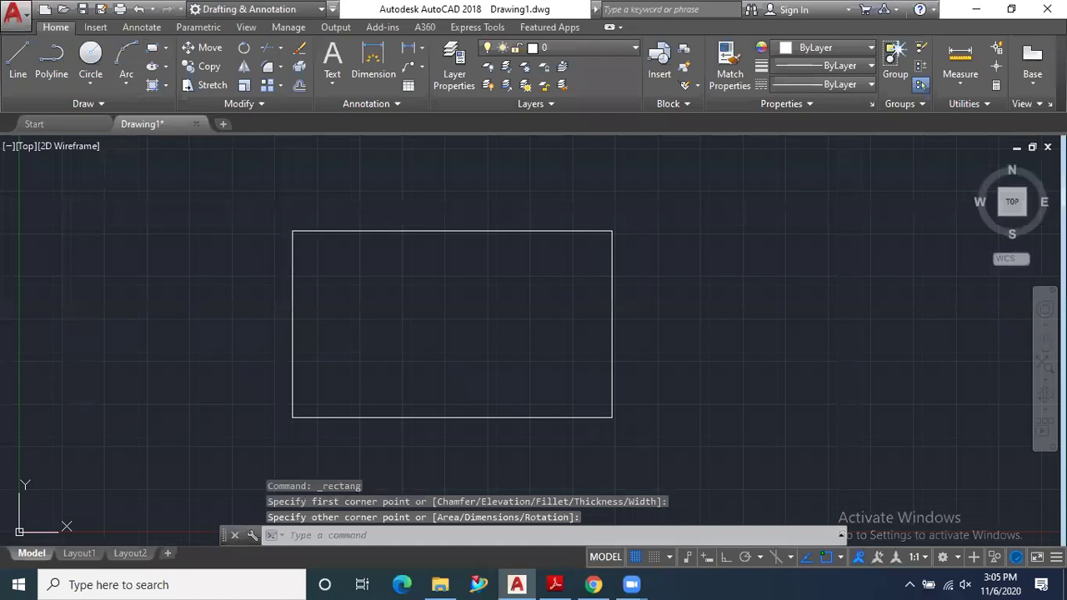
click(669, 231)
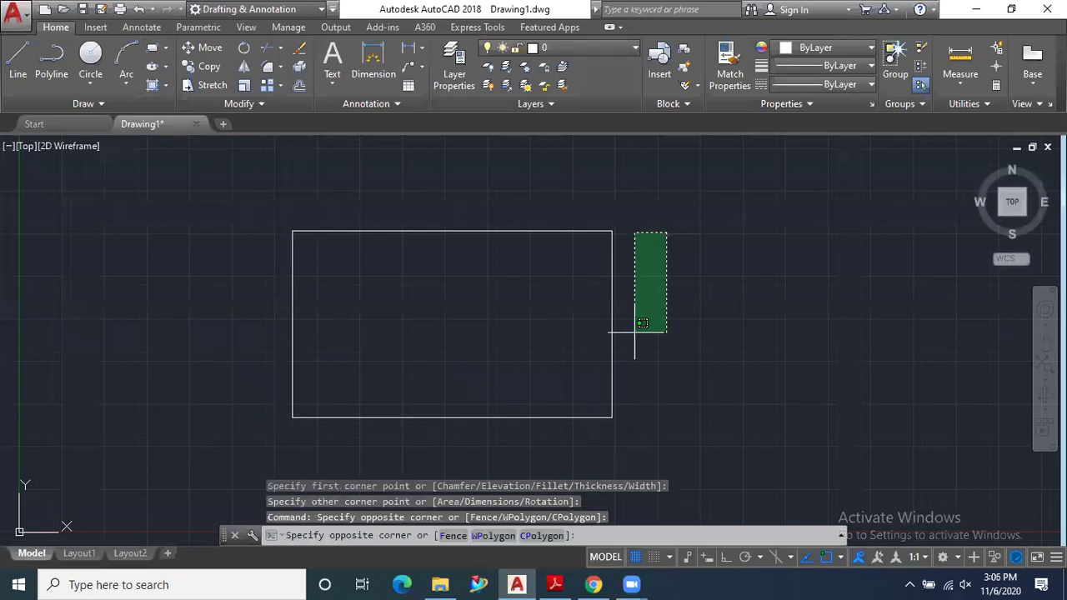
click(579, 371)
key(Delete)
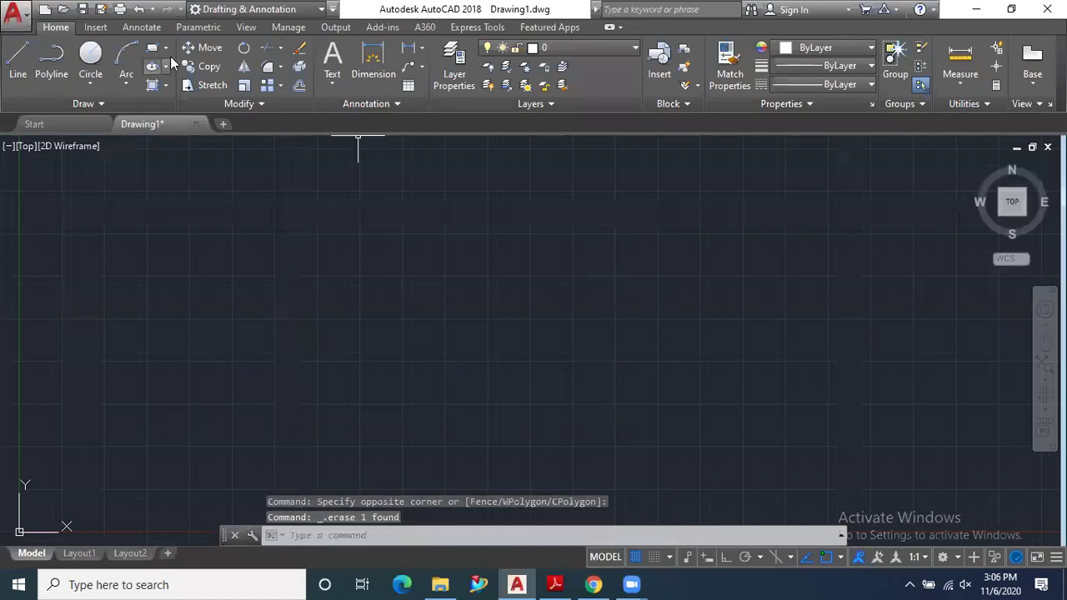
Draw a rectangle 95 long and 65 wide using the Dimensions option of the Rectangle command.
click(151, 50)
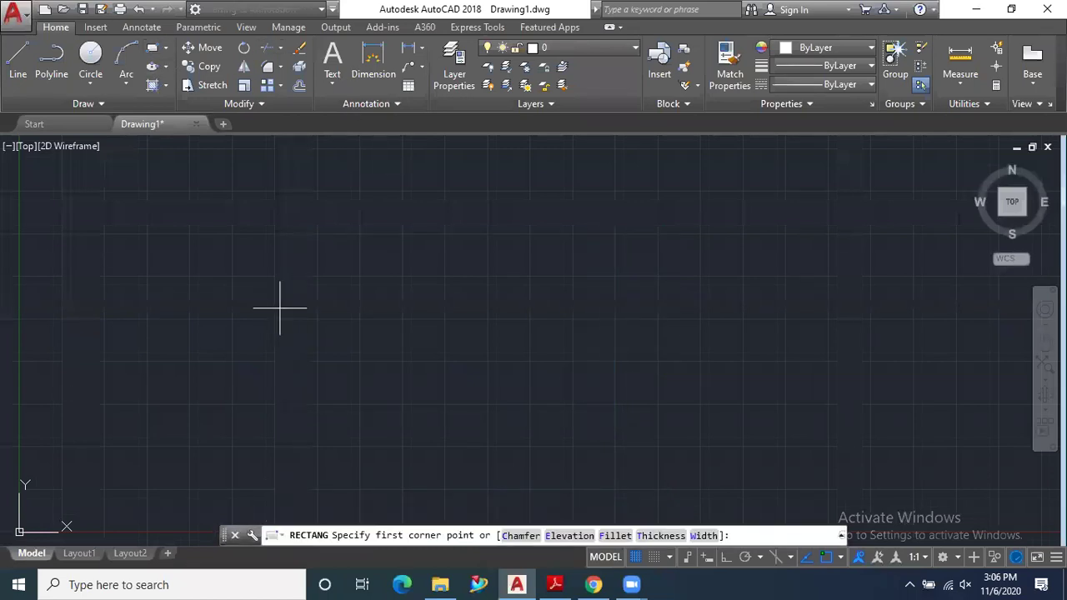
click(253, 253)
text(D)
key(Return)
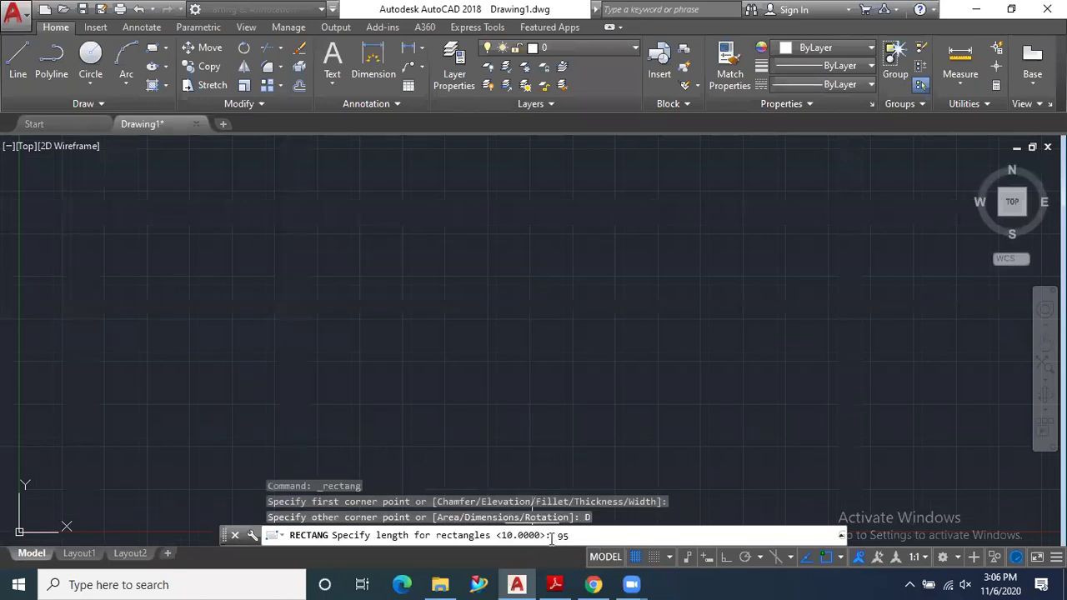
key(Return)
text(65)
key(Return)
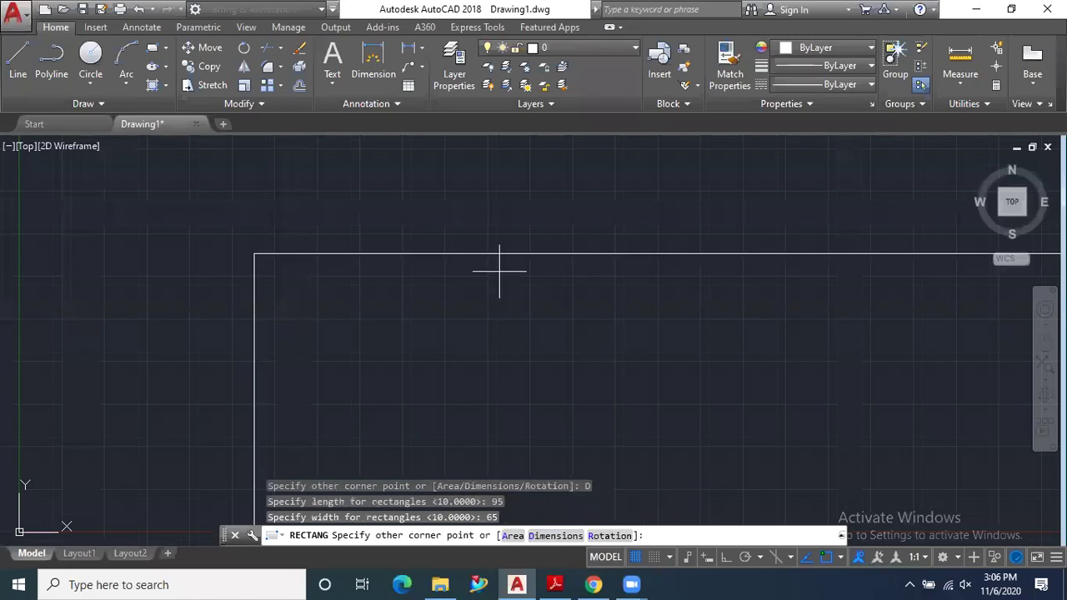
click(1013, 204)
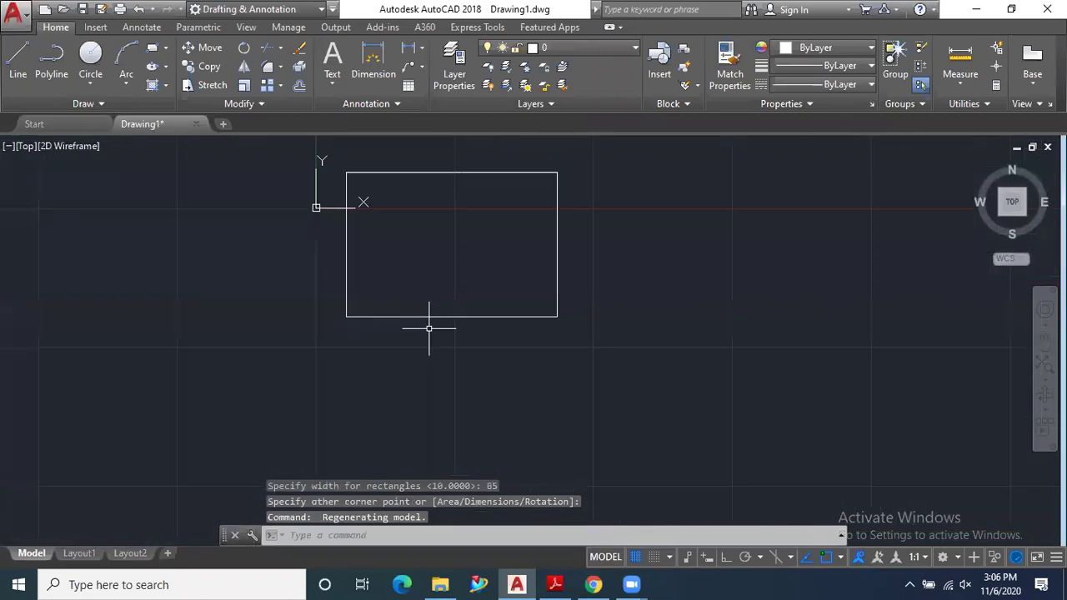
Move the UCS origin to a free point outside the rectangle, below and left of its lower-left corner.
right_click(313, 200)
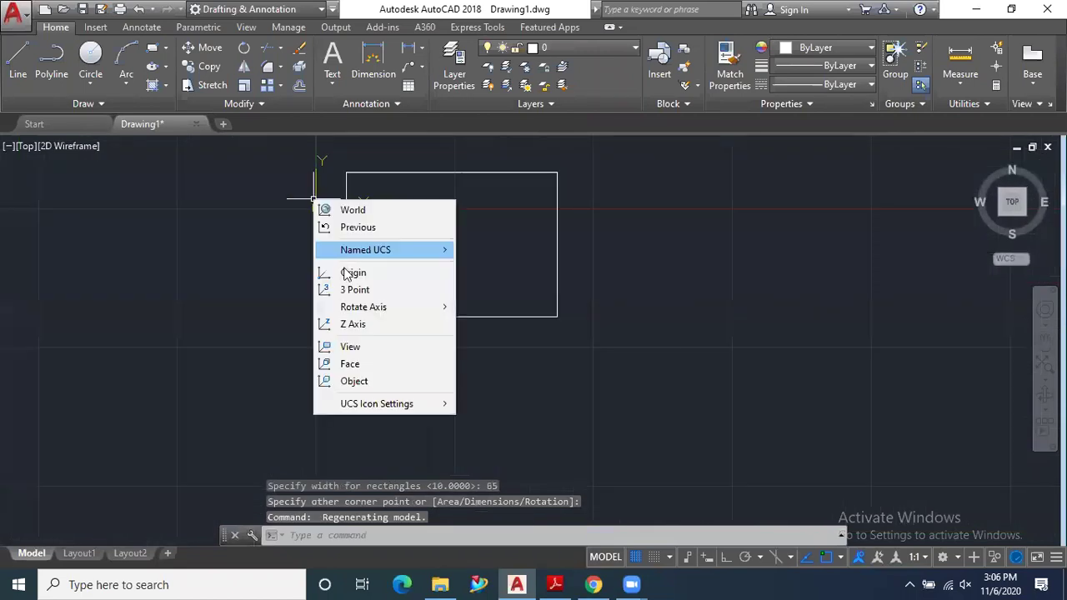
click(353, 273)
scroll(438, 317, down, 2)
scroll(422, 281, up, 2)
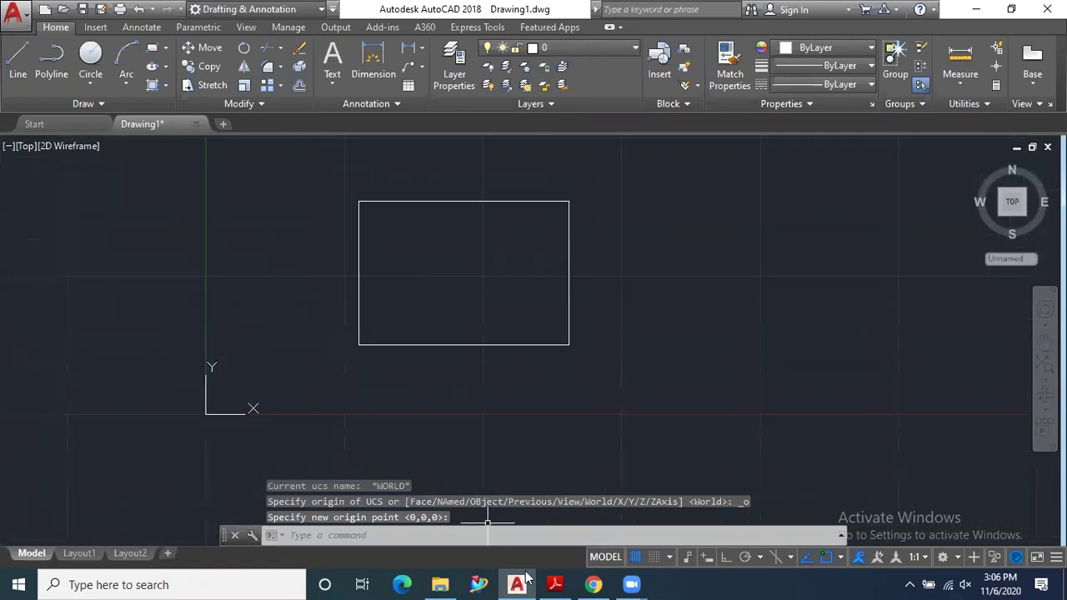
Switch to the exercise sheet in Adobe Reader and mark the R10 circle's centre with its 20 and 25 offsets.
click(556, 584)
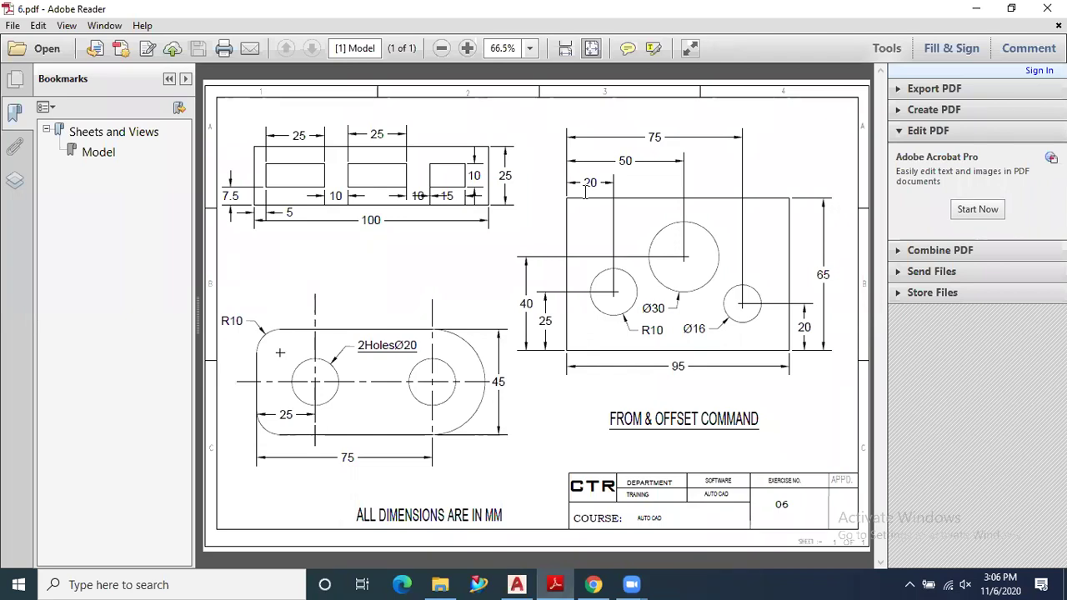
click(615, 291)
drag(567, 226, 615, 225)
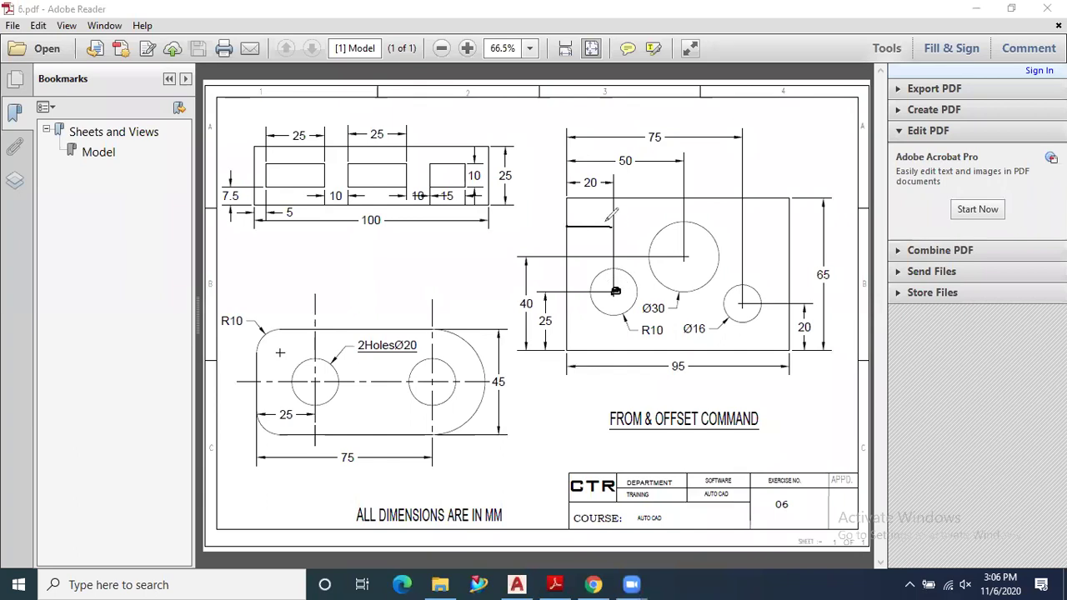
drag(587, 292, 591, 347)
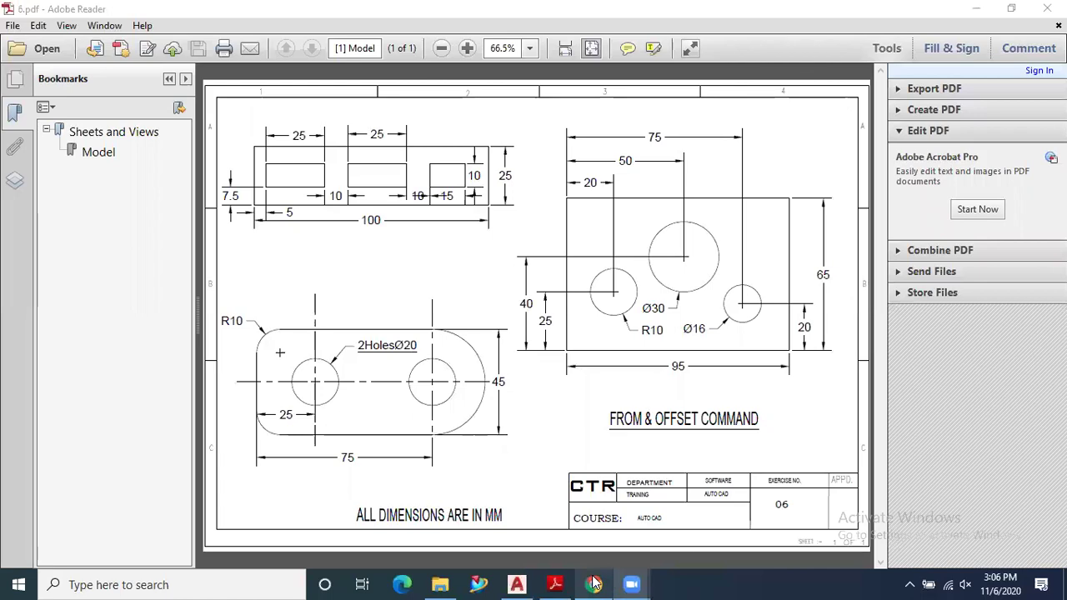
mouse_move(594, 584)
click(517, 583)
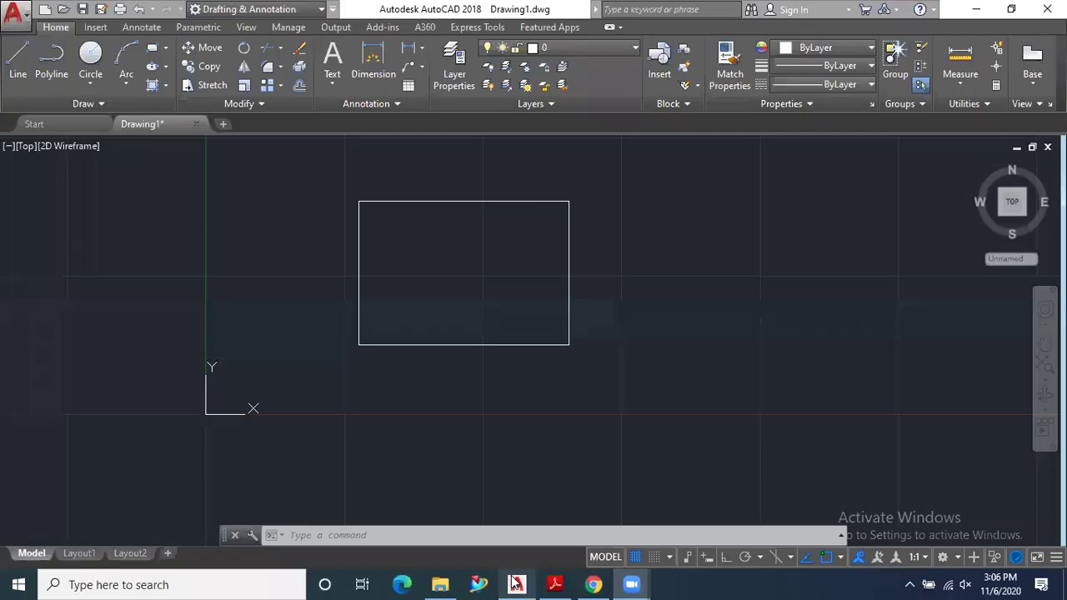
click(90, 57)
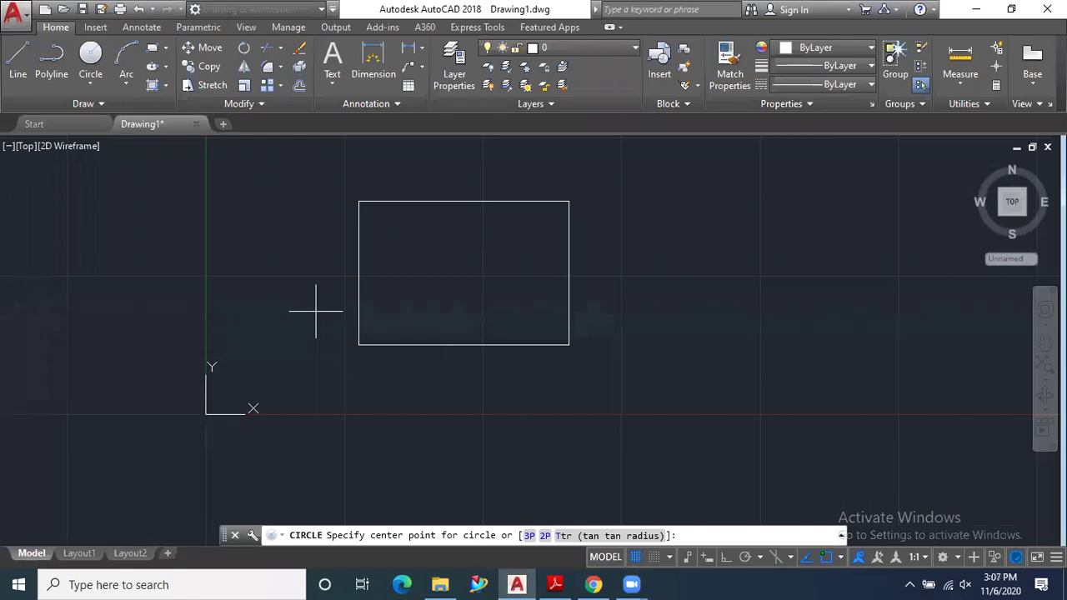
text(from)
key(Return)
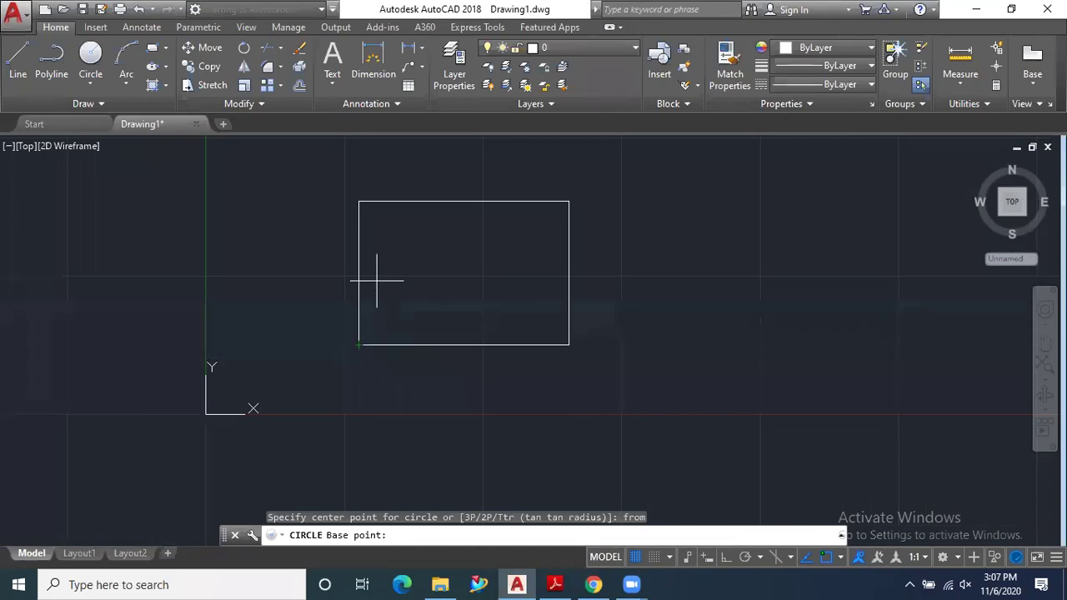
click(358, 344)
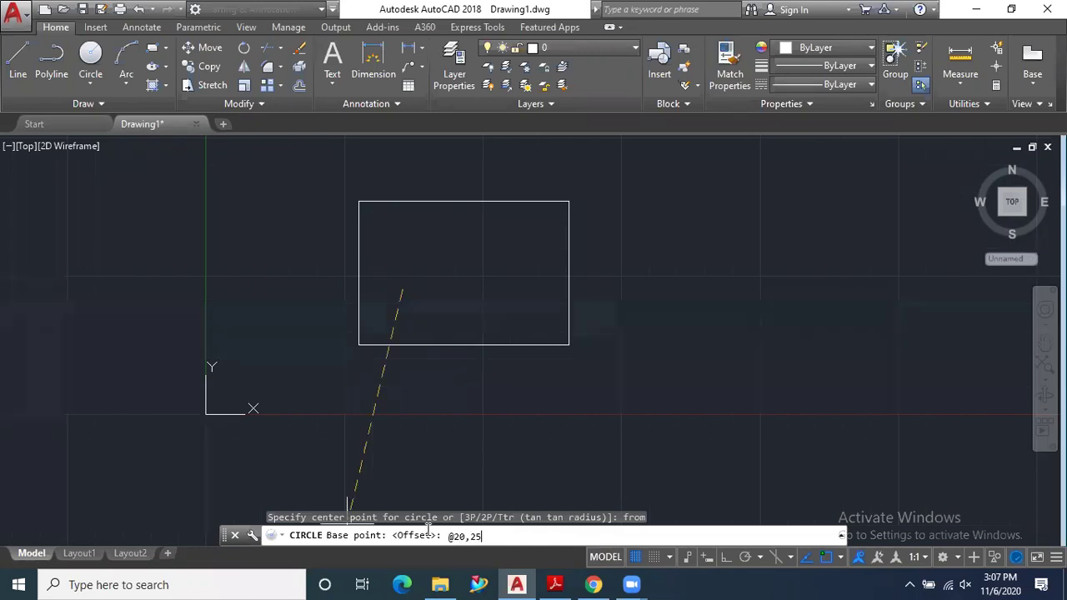
key(Return)
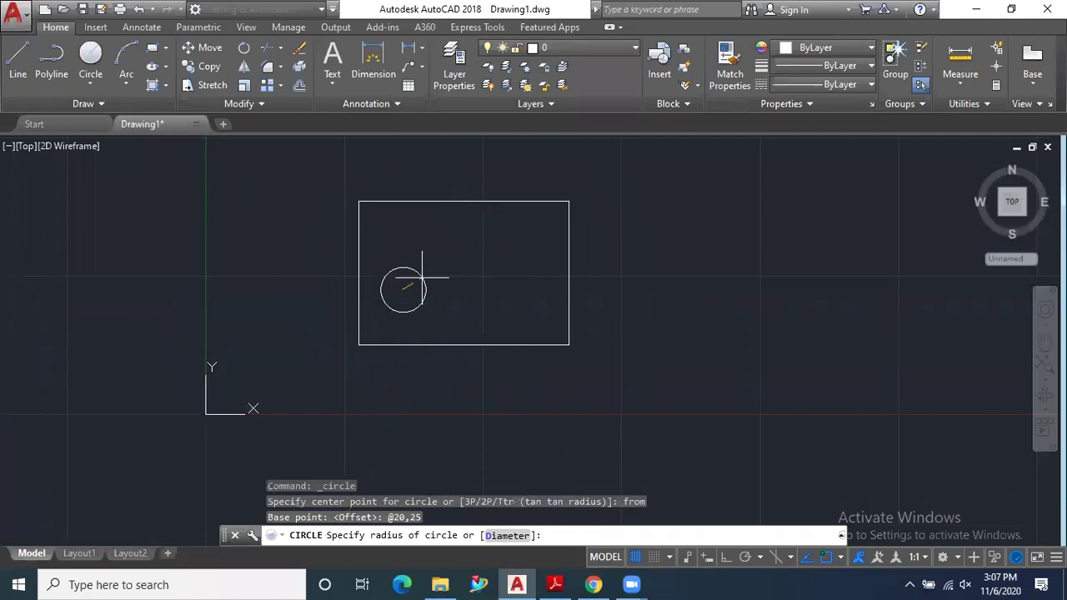
click(546, 581)
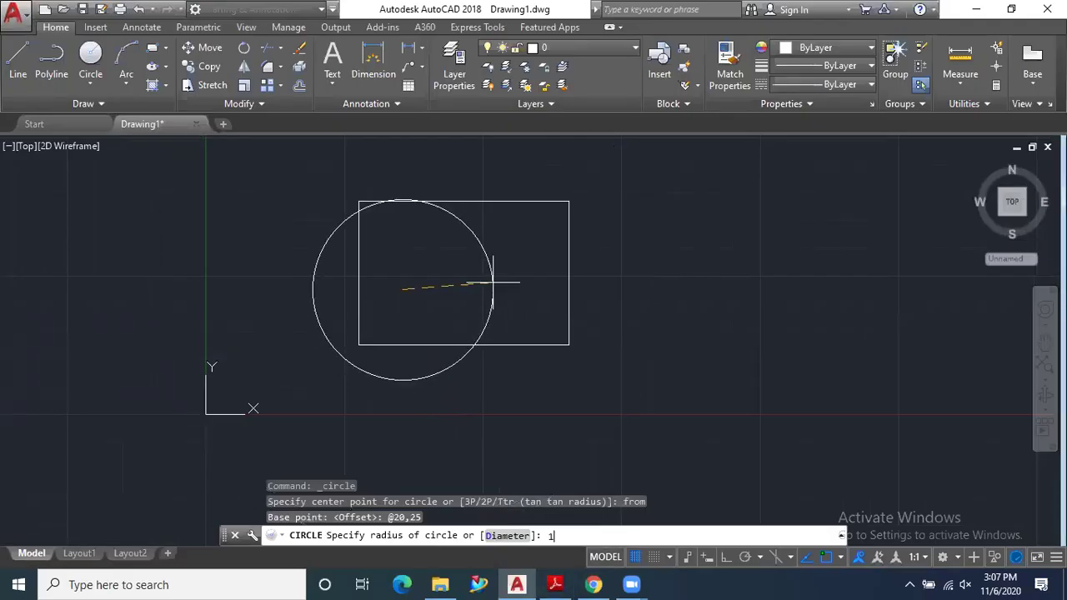
key(Return)
Check the circle centre's distance from the rectangle's lower-left corner with a temporary linear dimension, and cancel it.
scroll(406, 279, up, 4)
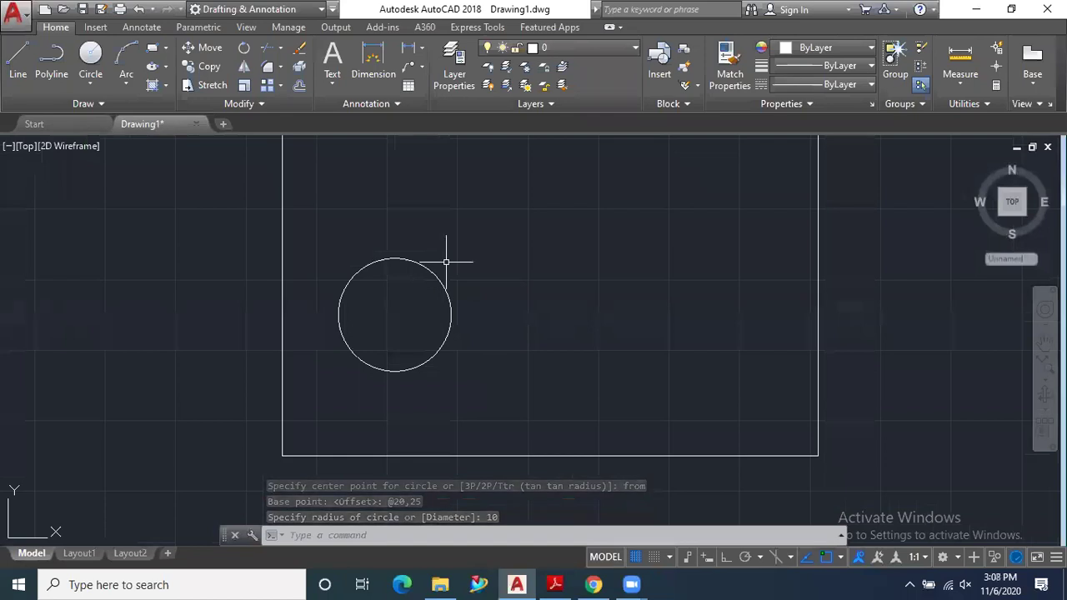
click(409, 48)
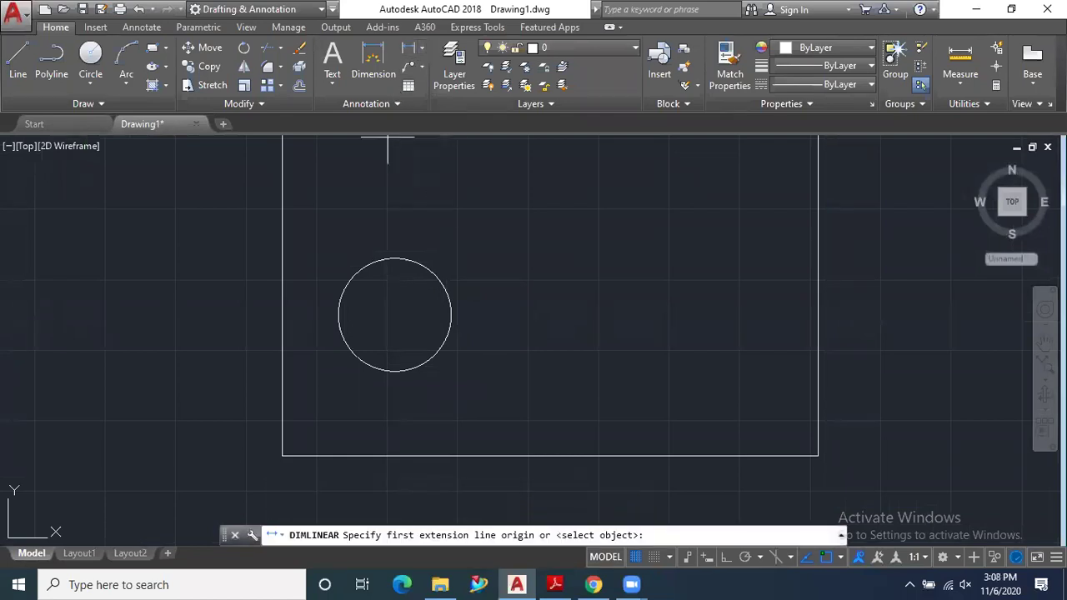
click(282, 456)
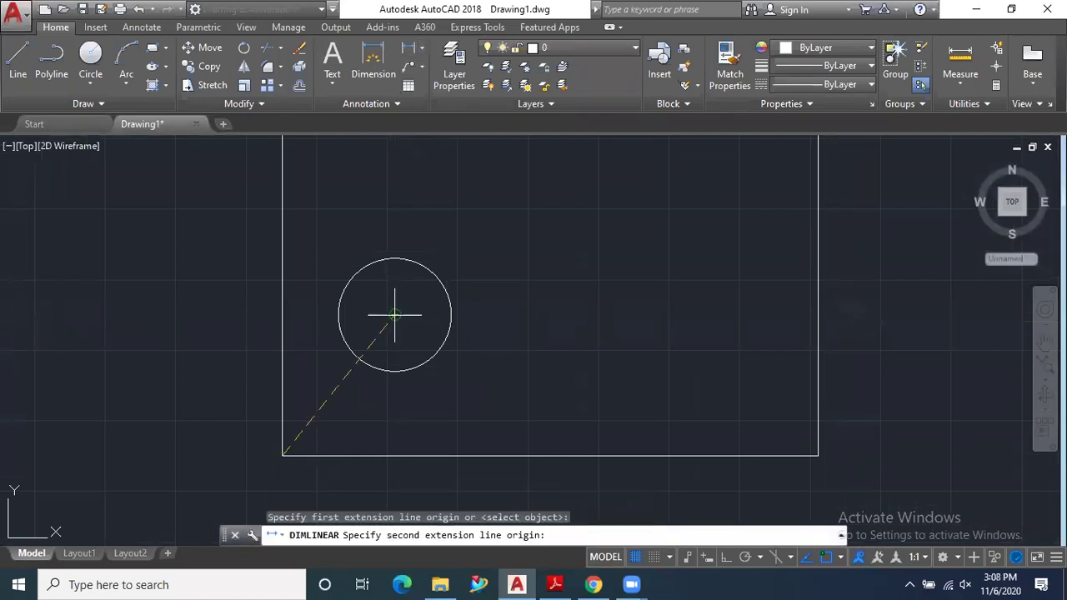
click(395, 314)
scroll(348, 398, down, 2)
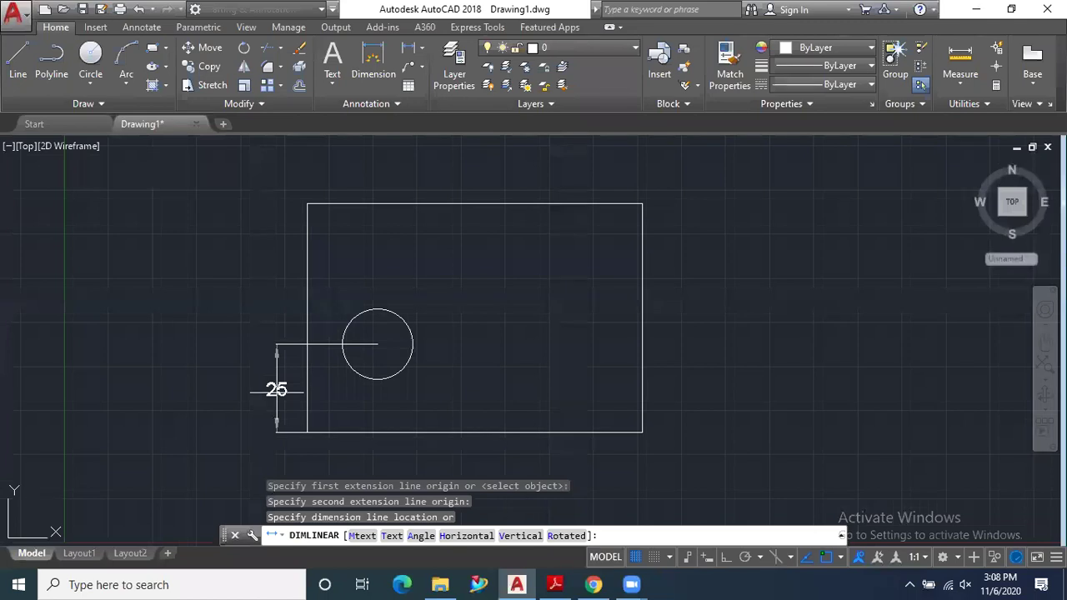
key(Escape)
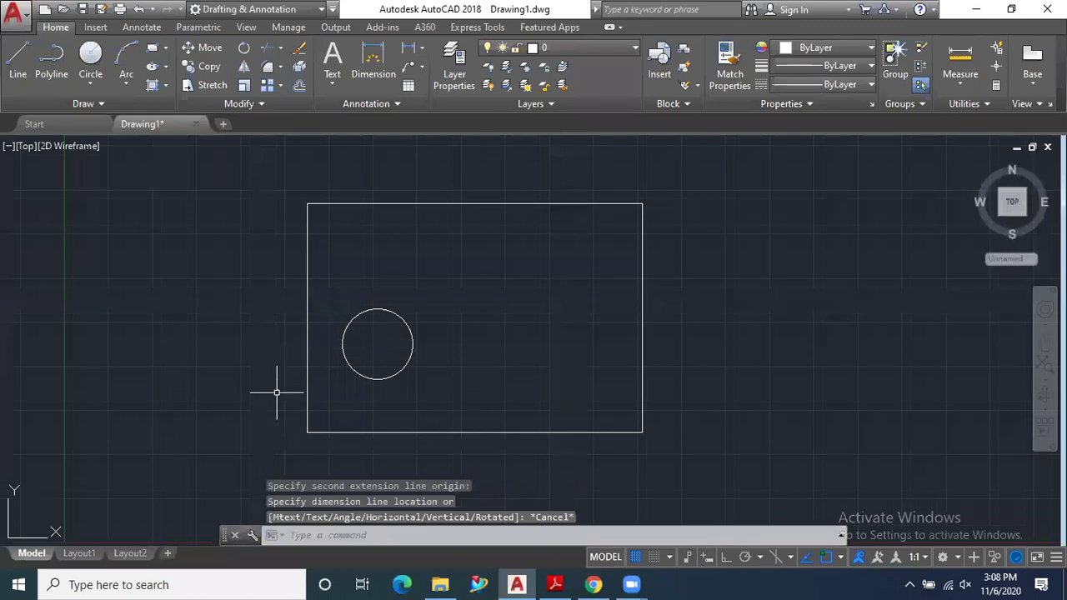
Switch to the exercise sheet in Adobe Reader to read the Ø30 circle's centre offsets, and return to AutoCAD.
click(556, 583)
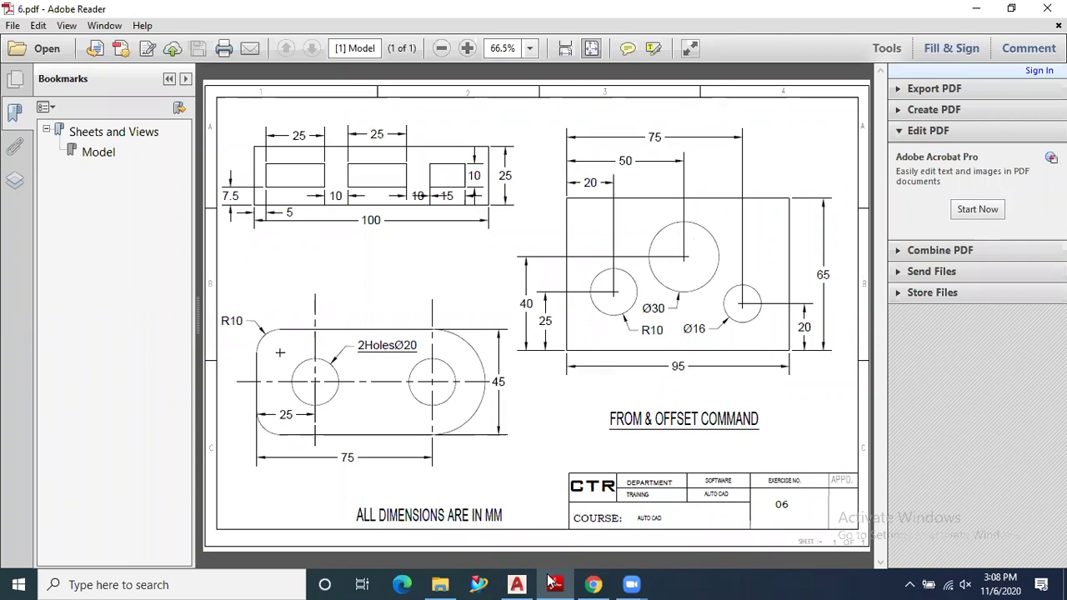
click(594, 585)
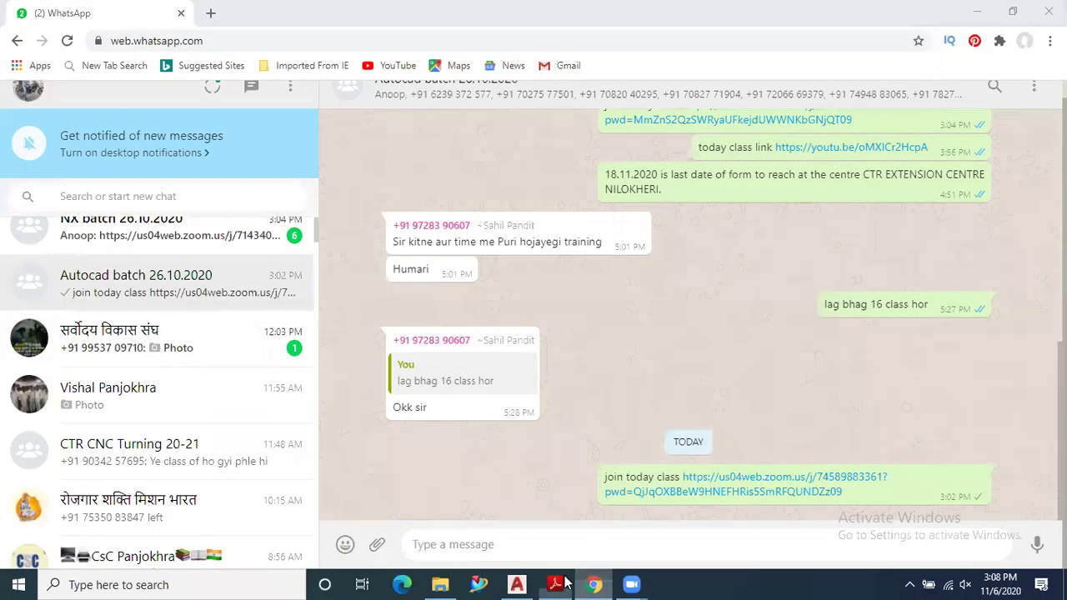
click(594, 585)
click(518, 575)
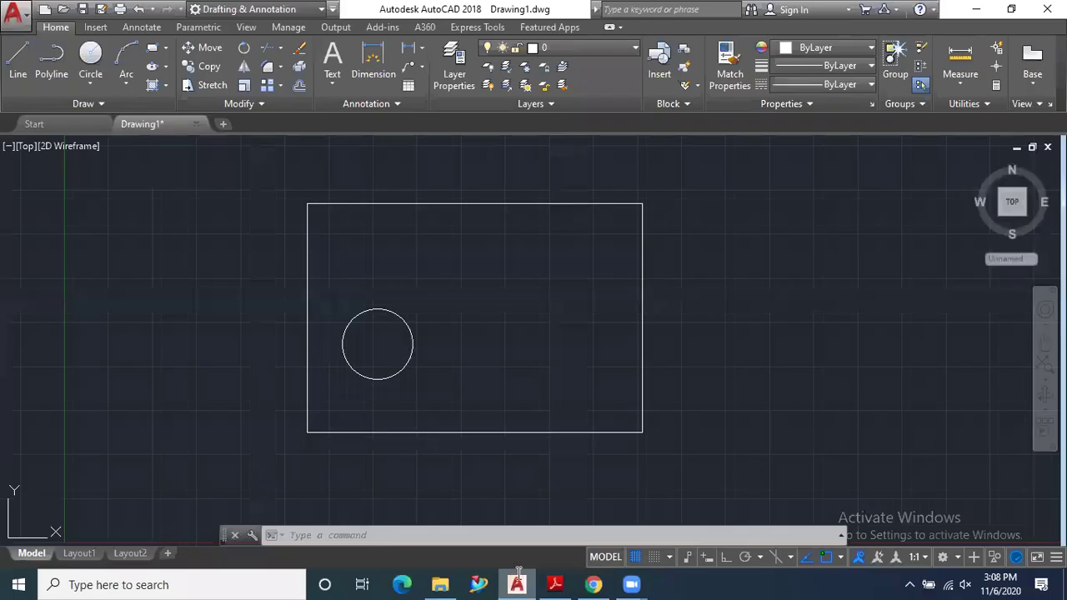
click(92, 57)
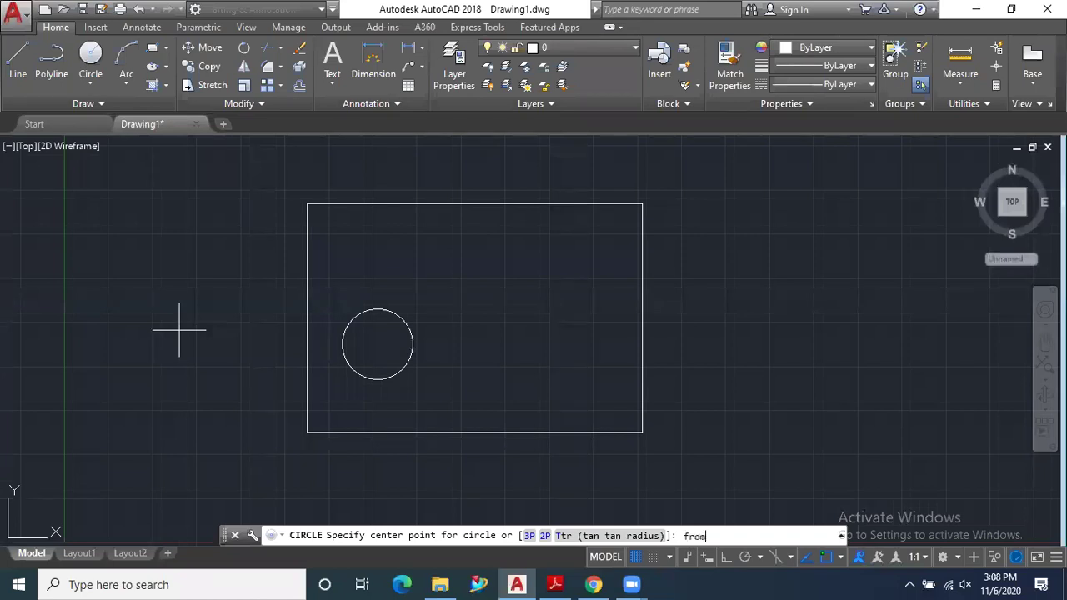
key(Return)
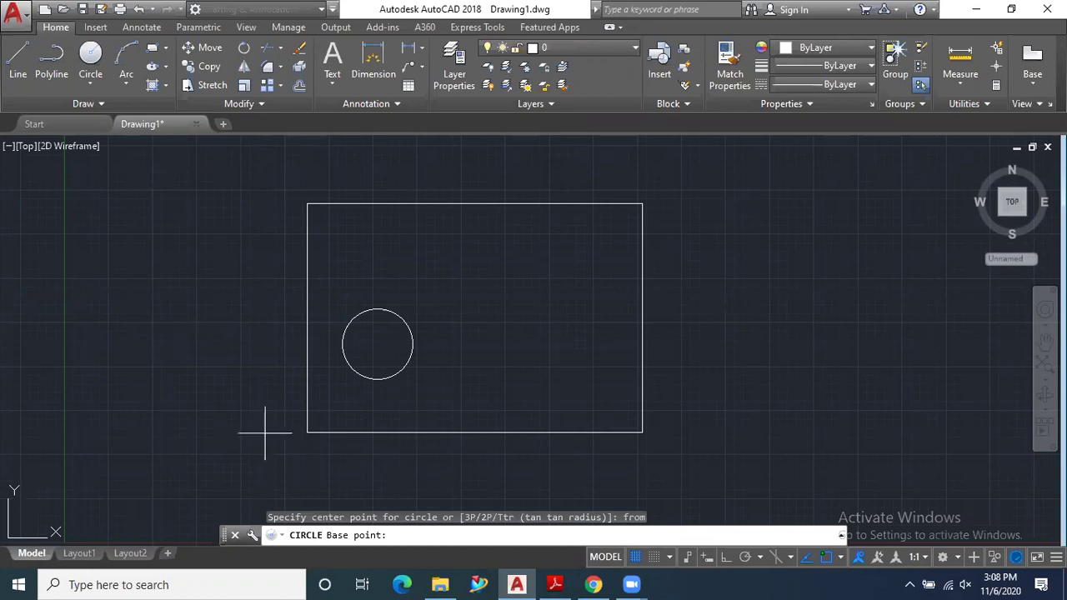
click(554, 585)
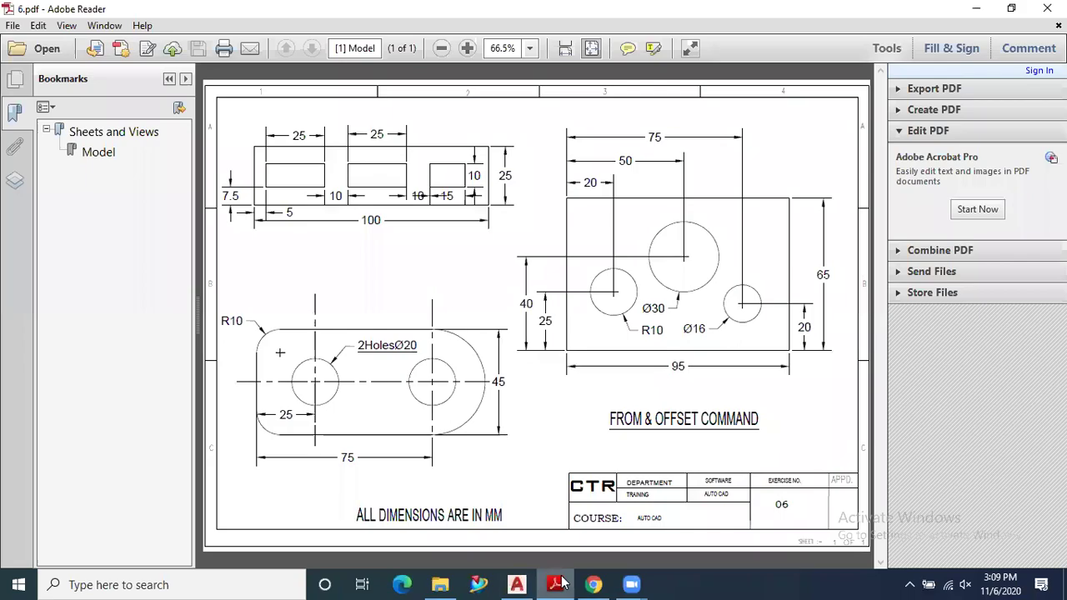
click(528, 583)
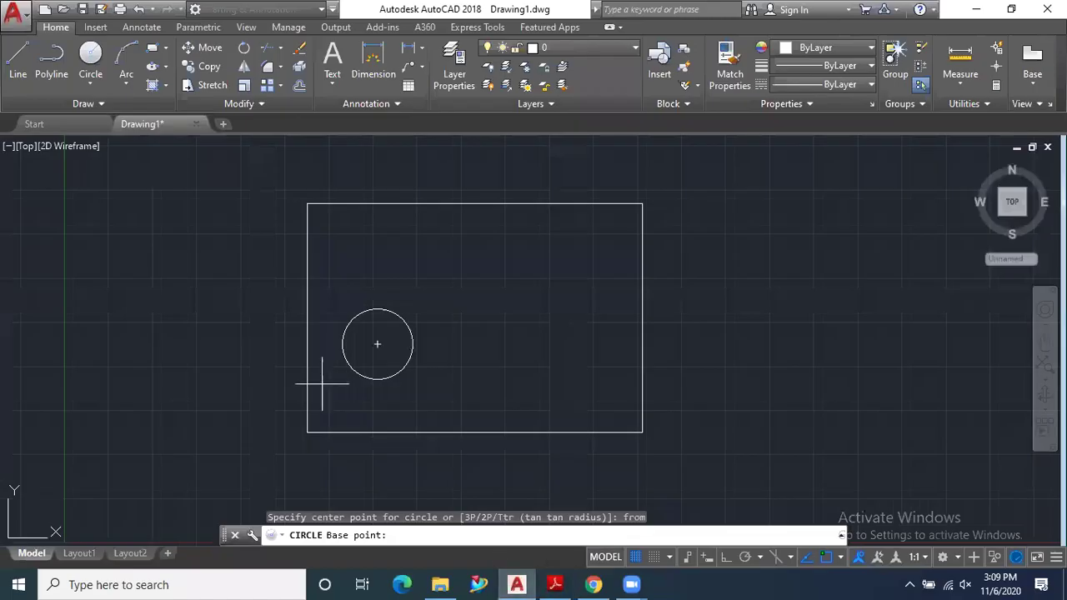
click(306, 432)
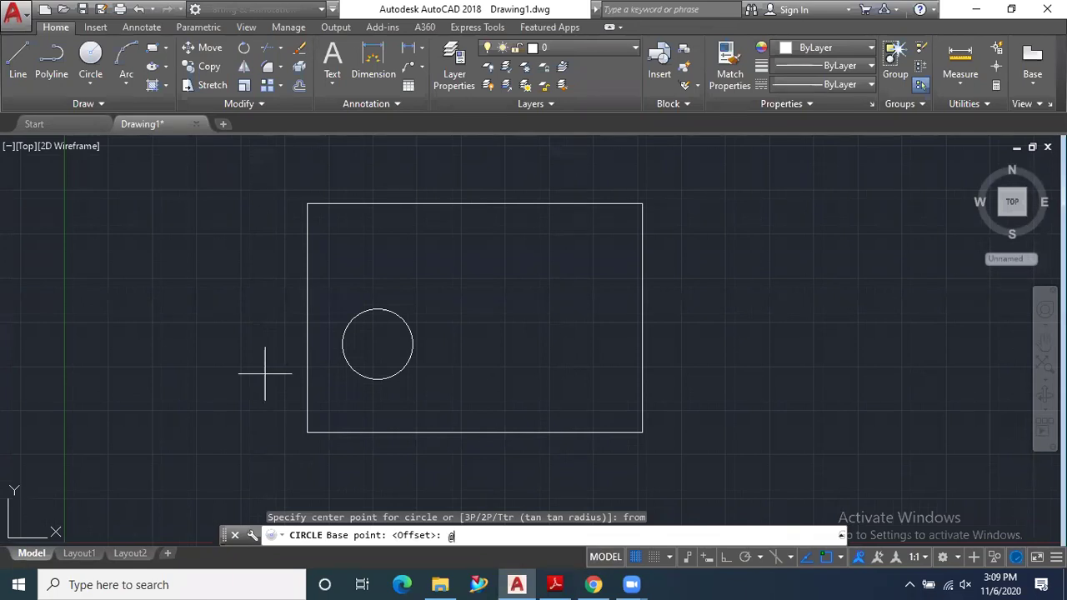
text(@50,40)
key(Return)
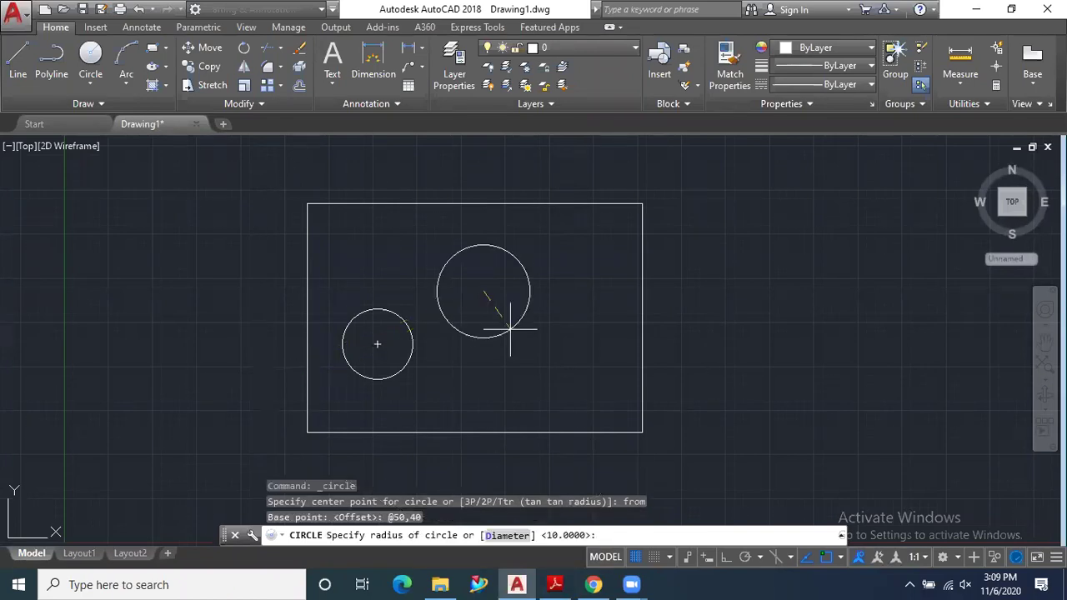
click(554, 585)
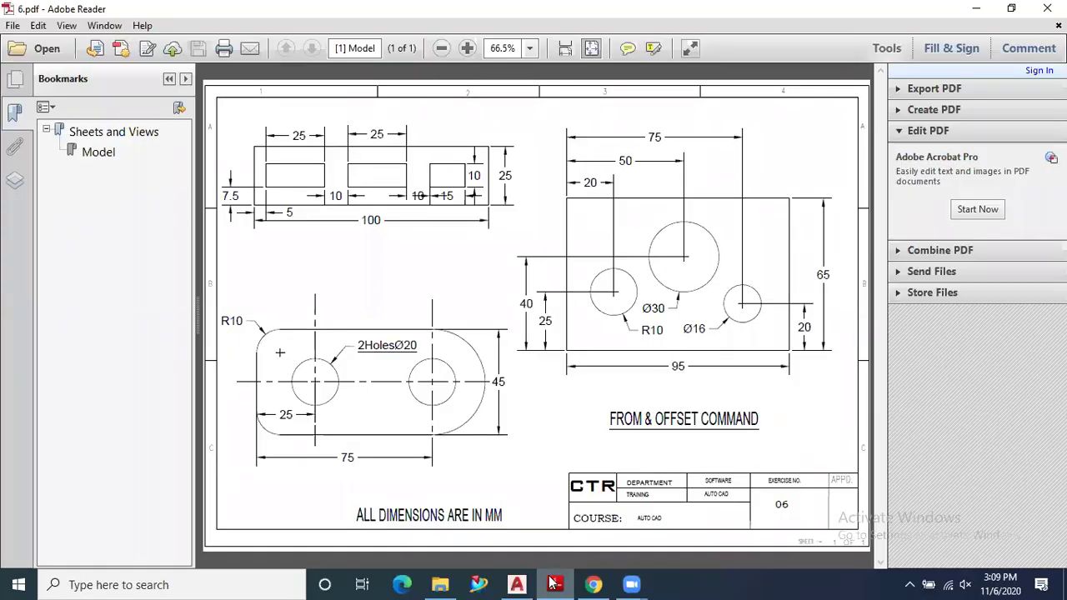
click(553, 584)
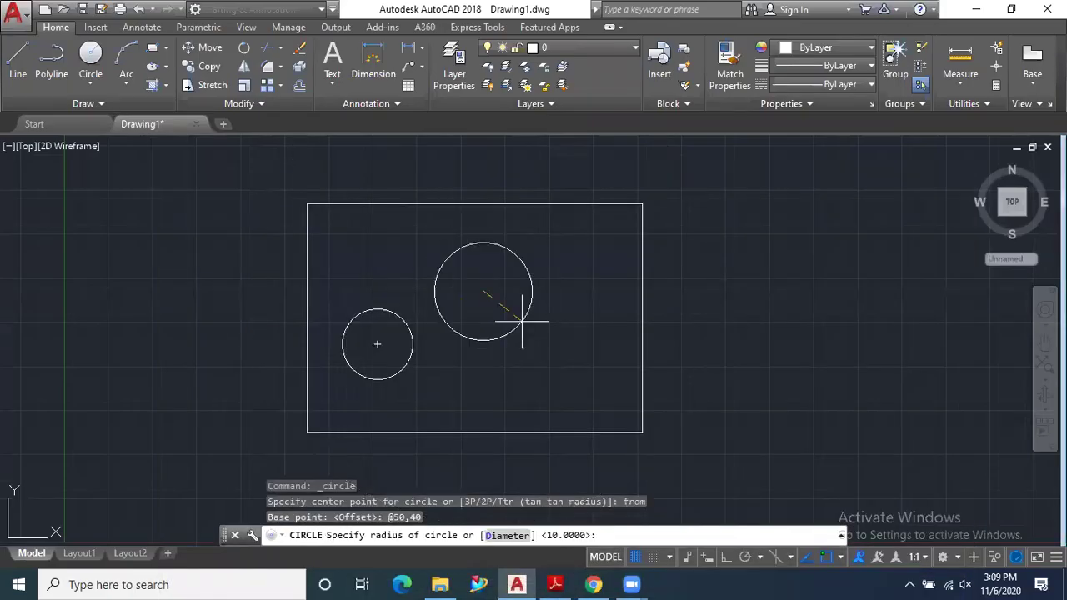
text(15)
key(Return)
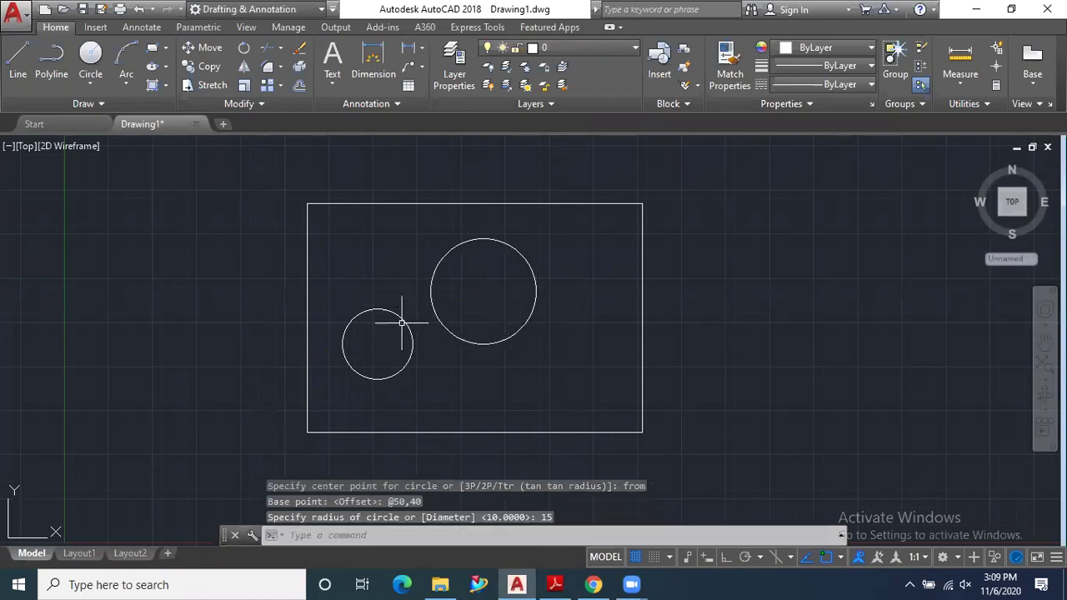
scroll(402, 323, down, 2)
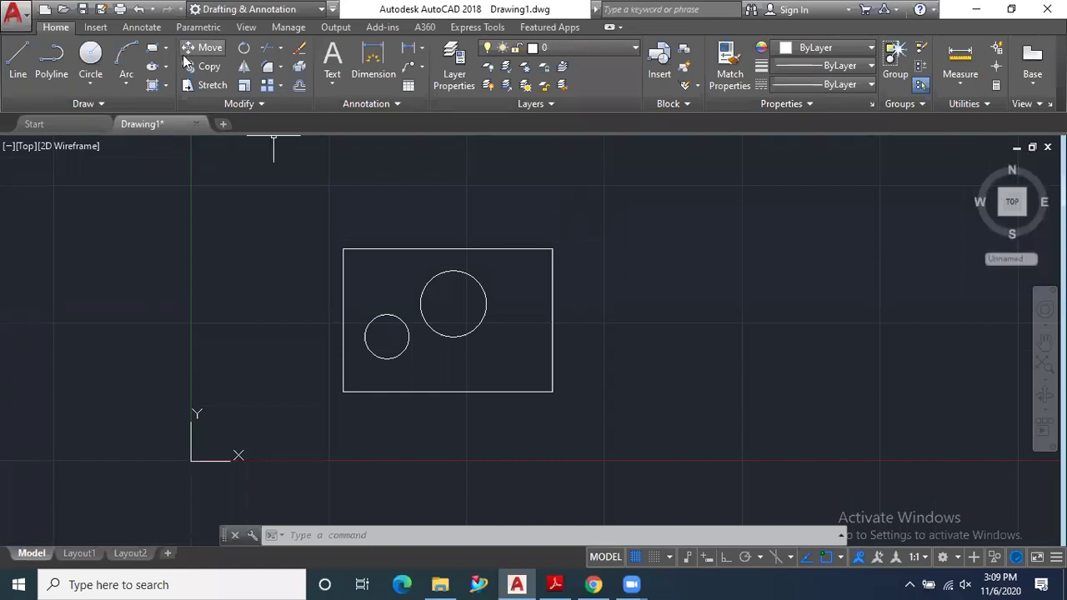
click(152, 52)
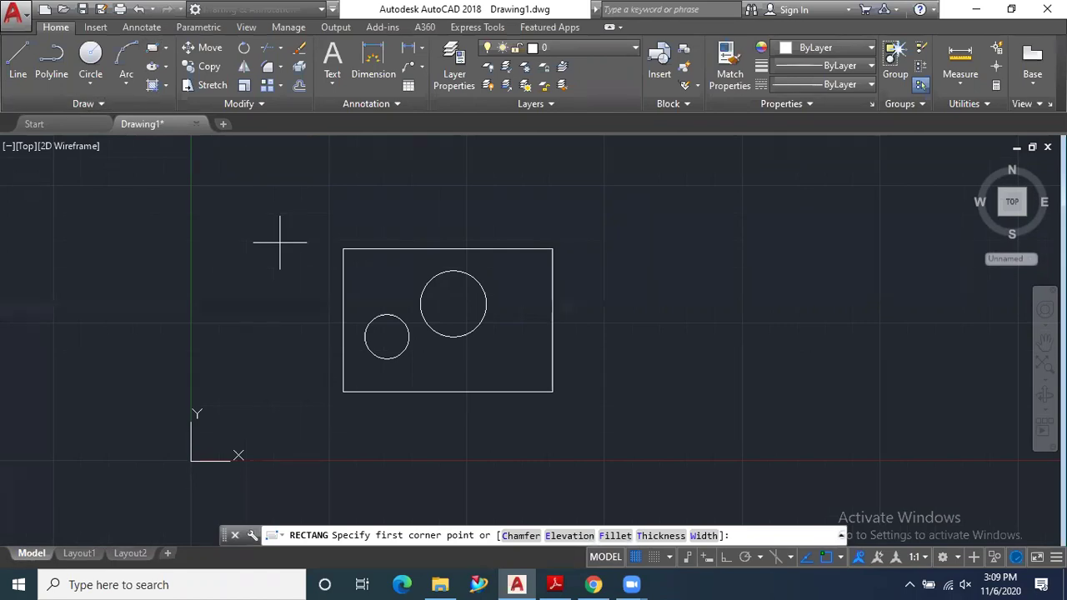
text(from)
key(Return)
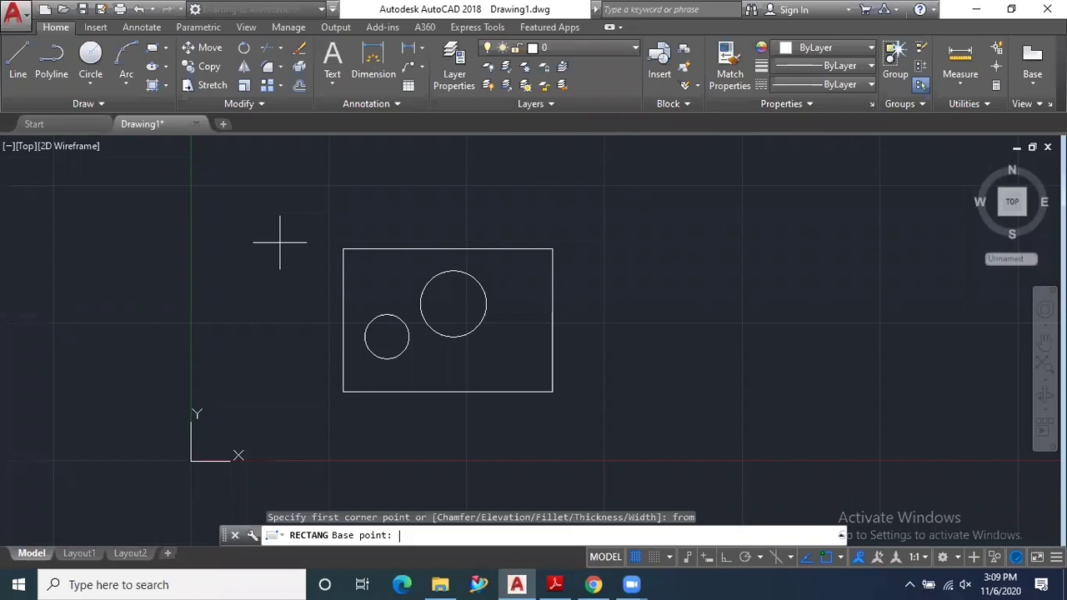
click(453, 304)
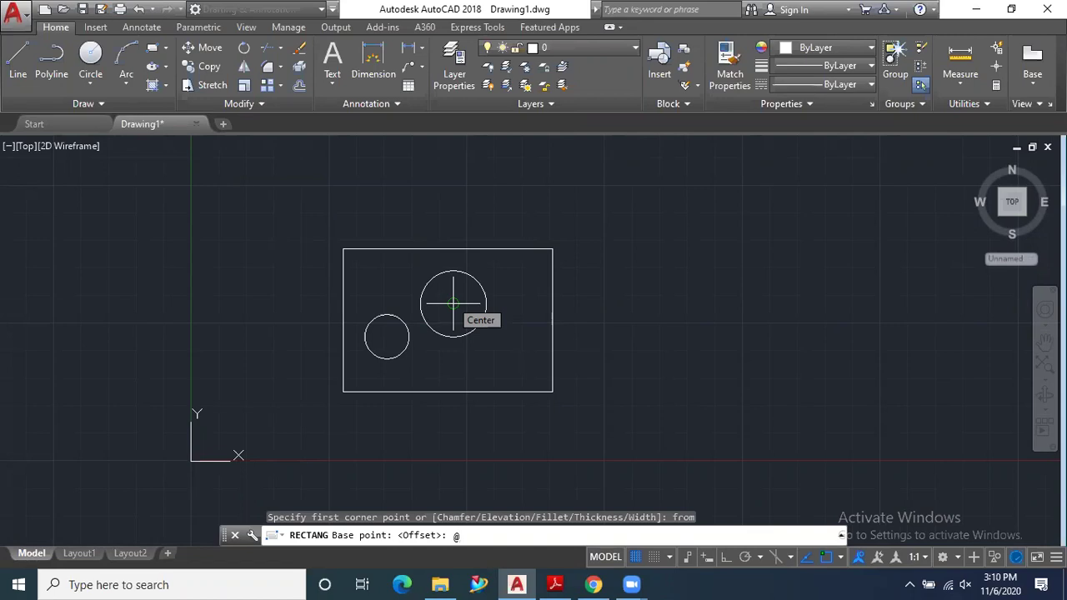
text(@30,0)
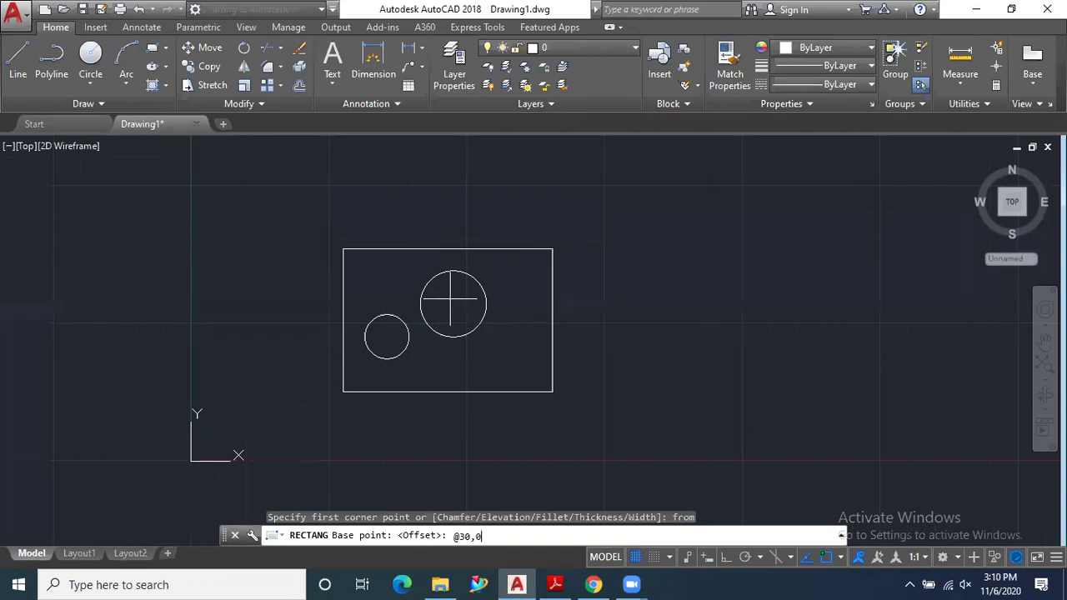
key(Return)
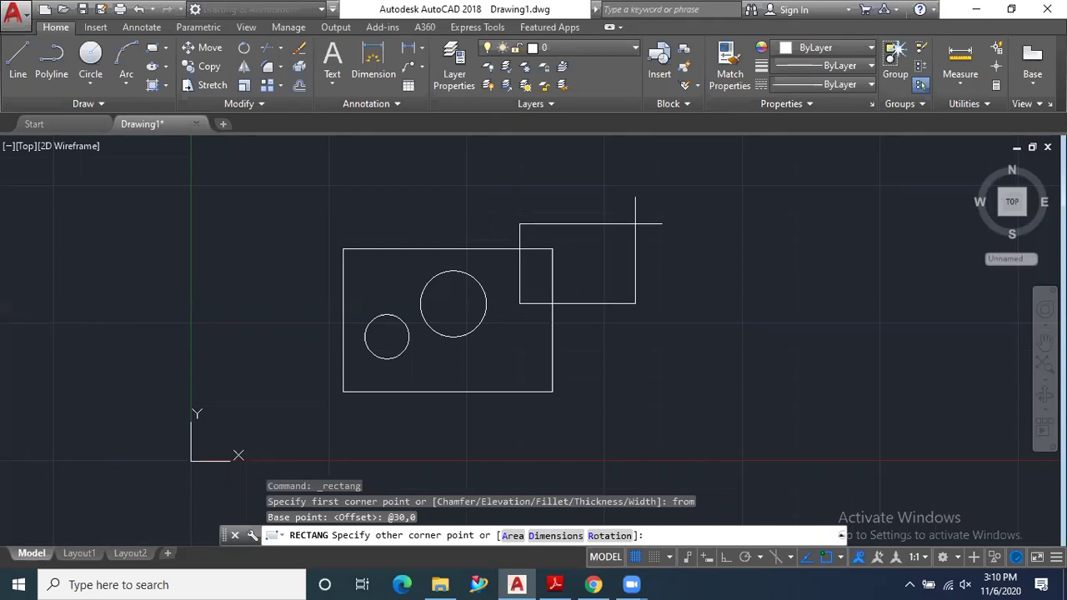
click(657, 213)
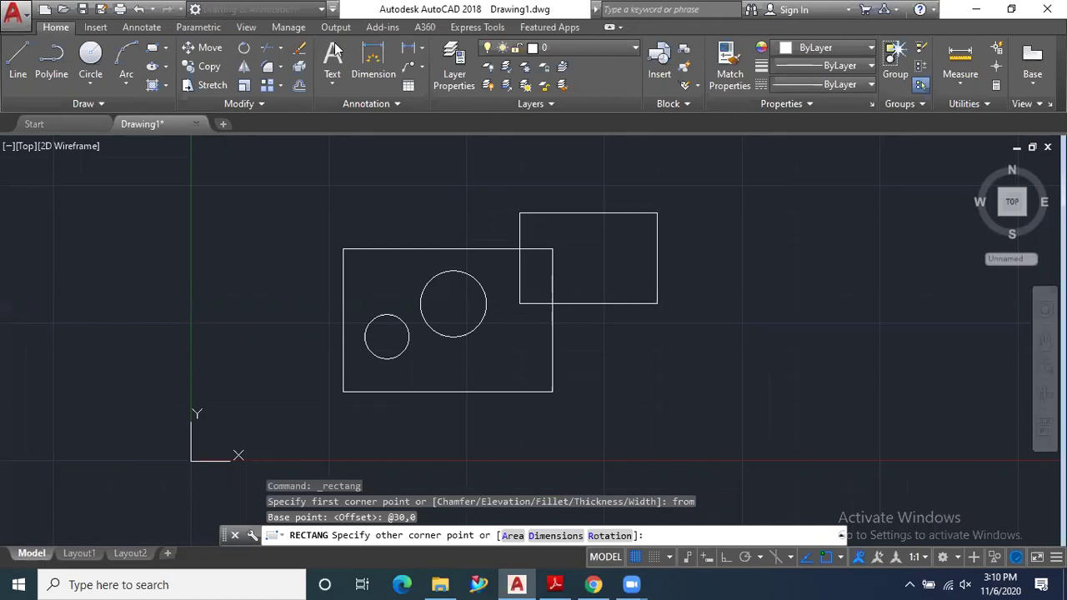
Check the distance from the larger circle's centre to the second rectangle's lower-left corner with a temporary linear dimension, and cancel it.
text(dli)
key(Return)
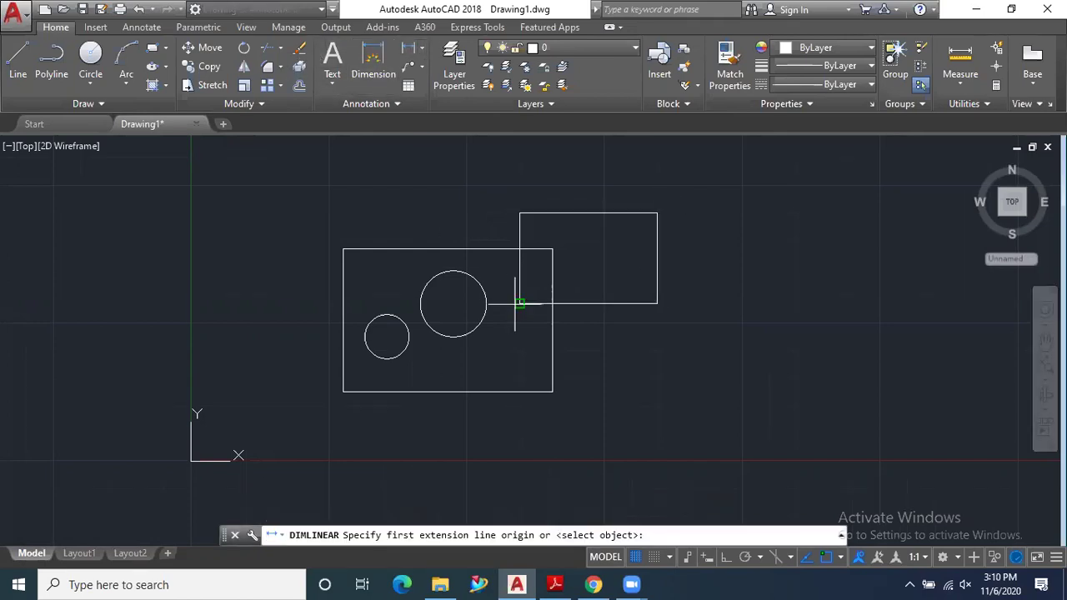
click(454, 303)
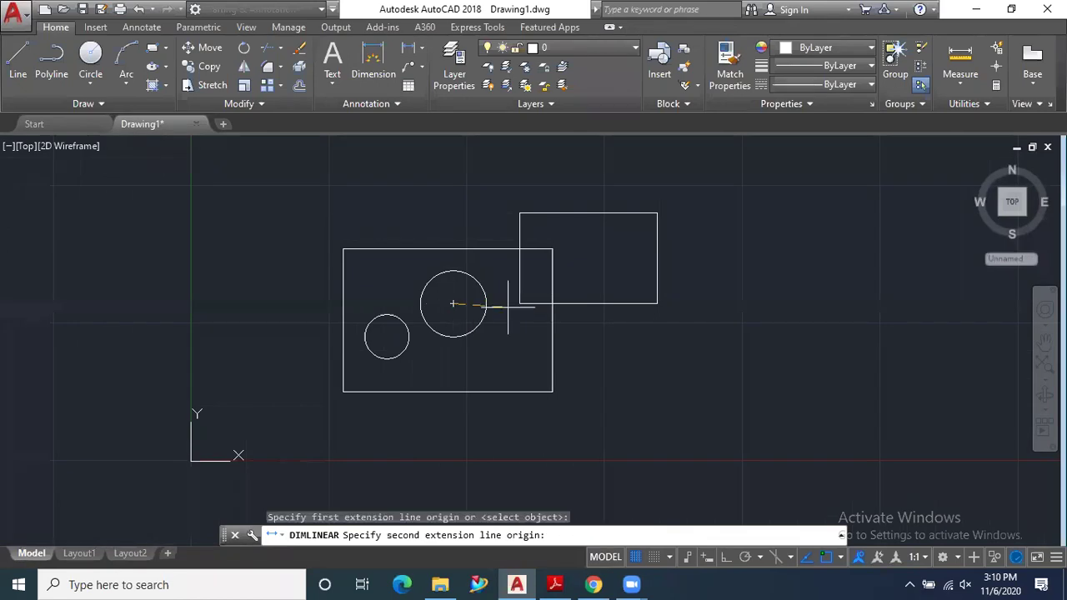
click(519, 304)
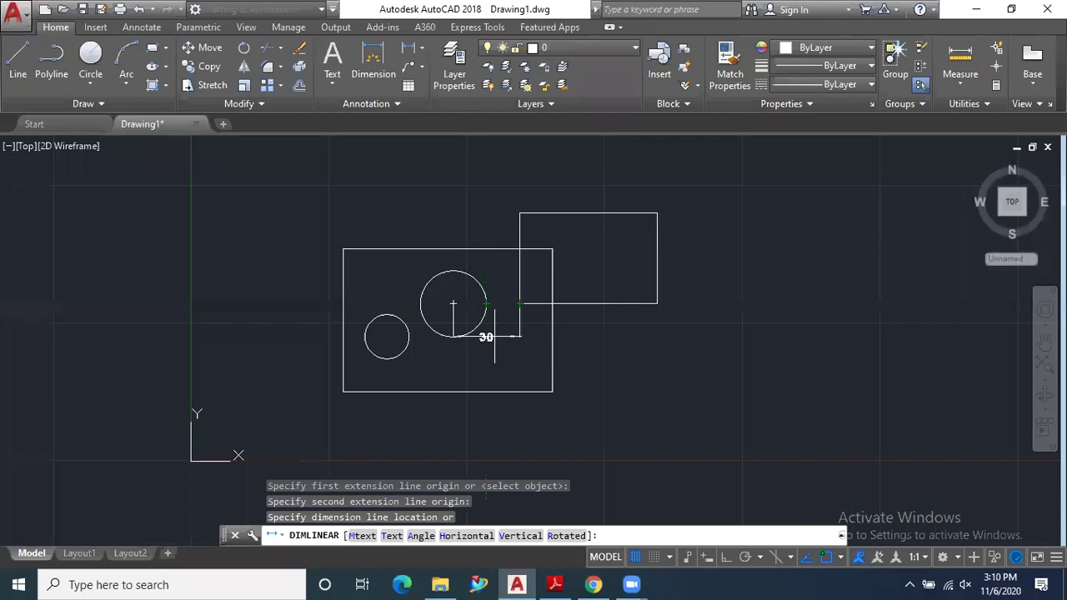
key(Escape)
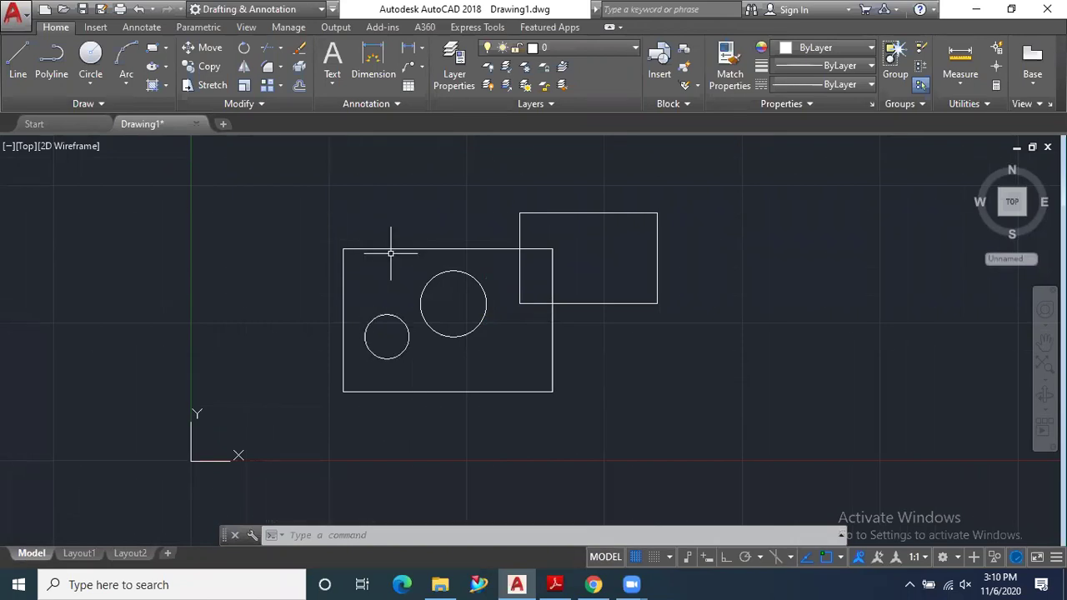
scroll(390, 252, down, 3)
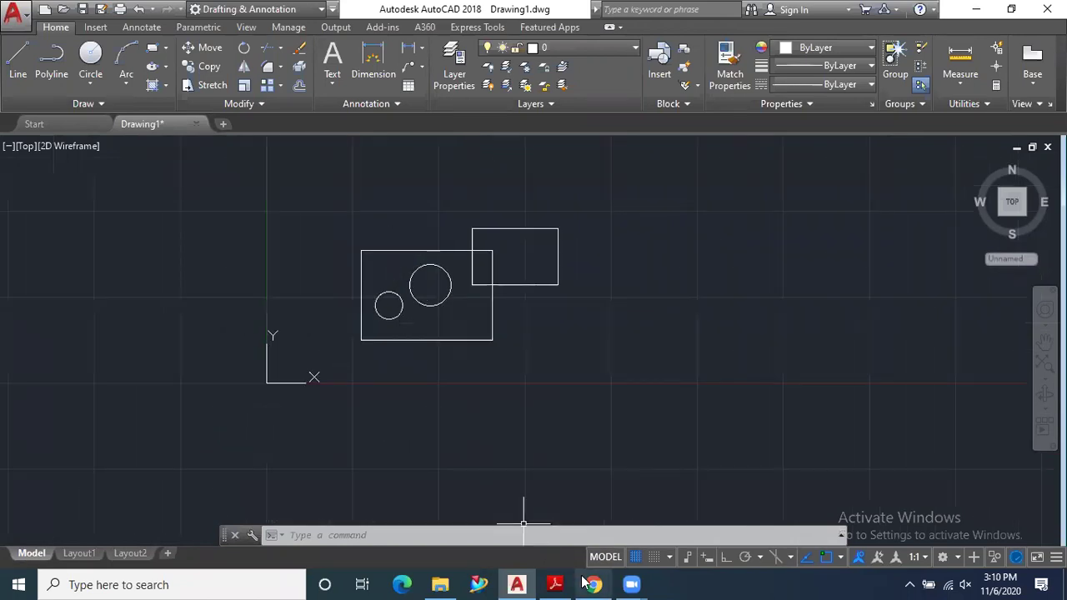
click(582, 204)
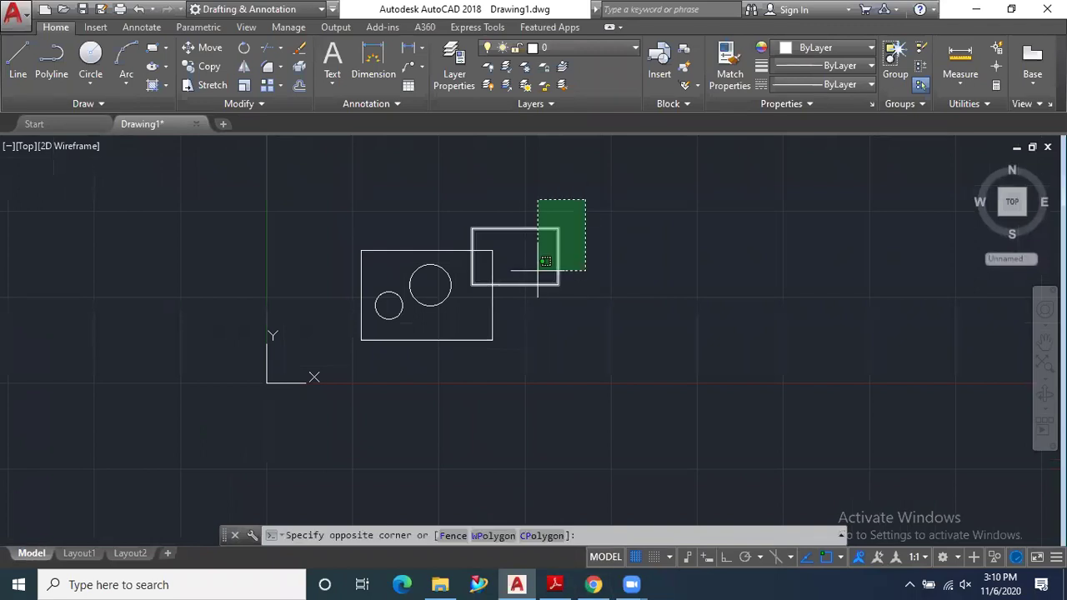
click(534, 273)
key(Escape)
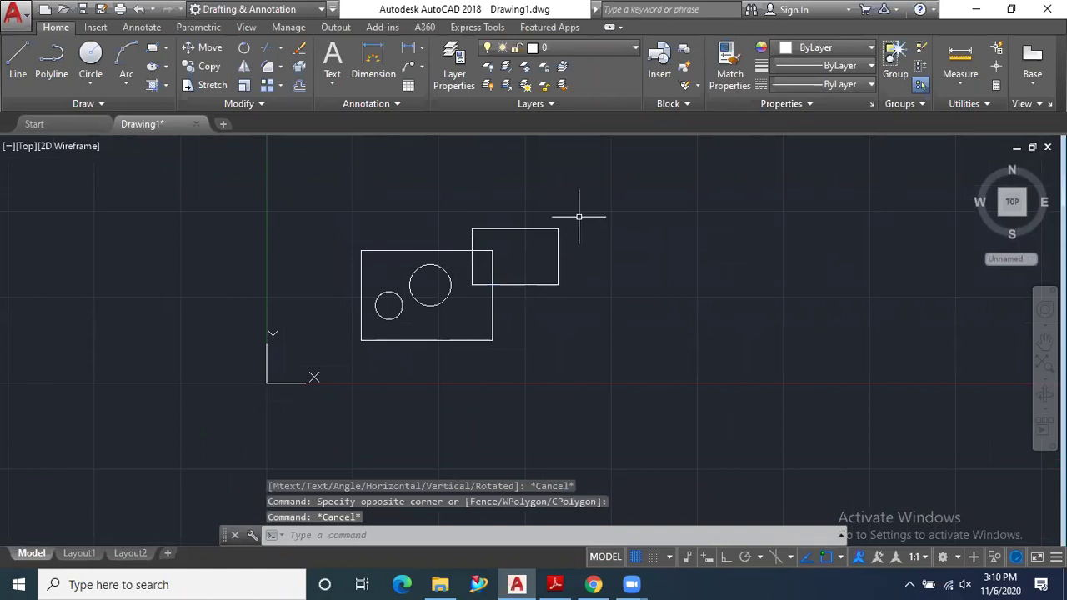
scroll(553, 231, up, 4)
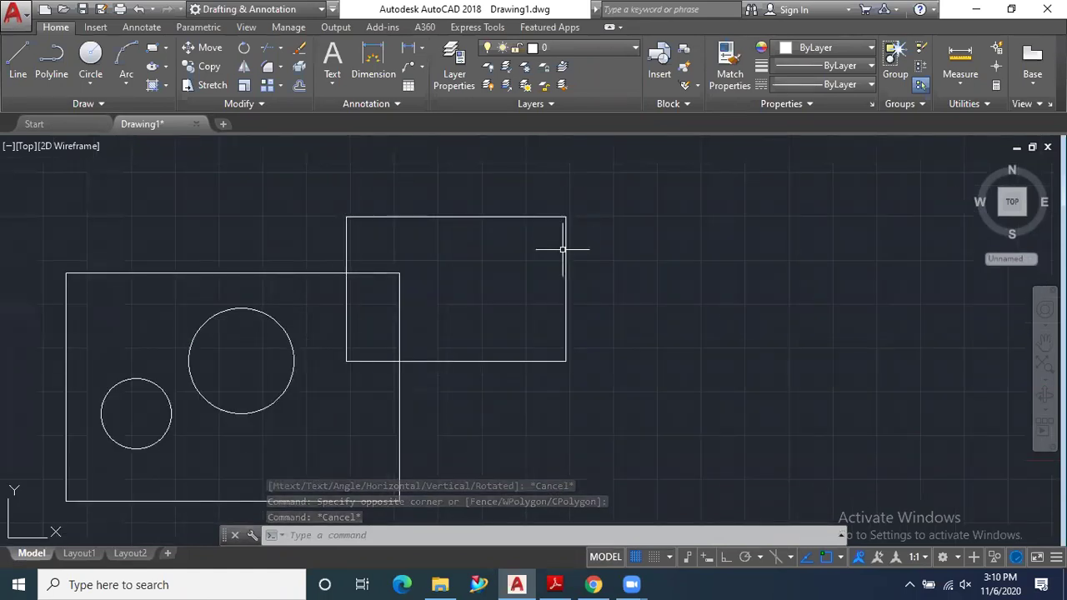
scroll(438, 307, down, 2)
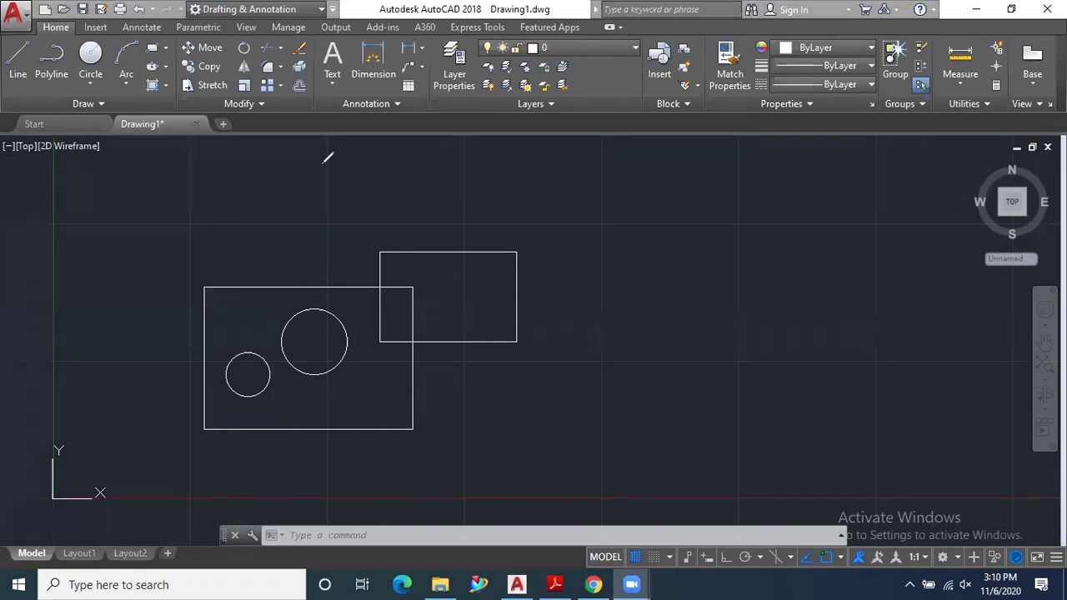
Sketch two rectangles with the annotation pen above the drawing and mark 20 horizontal and 20 vertical offsets between their facing lower corners.
mouse_move(138, 174)
mouse_down()
mouse_move(205, 167)
mouse_move(217, 219)
mouse_move(140, 219)
mouse_move(138, 178)
mouse_up()
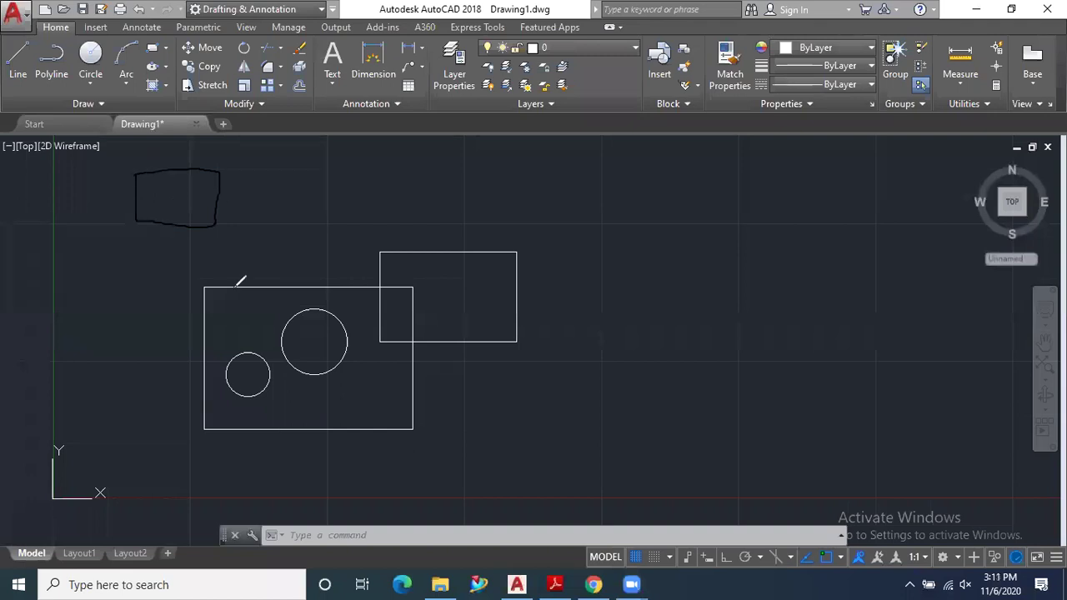
mouse_move(268, 148)
mouse_down()
mouse_move(268, 177)
mouse_move(325, 196)
mouse_move(333, 150)
mouse_move(269, 149)
mouse_up()
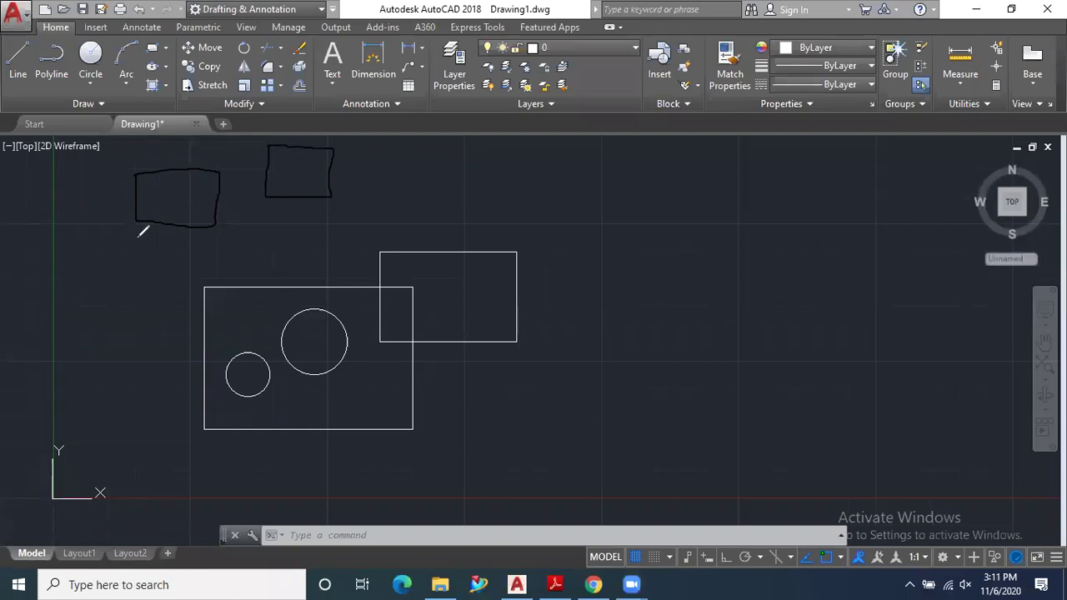
drag(221, 219, 218, 225)
drag(268, 192, 267, 199)
mouse_move(268, 245)
mouse_down()
mouse_move(215, 247)
mouse_move(242, 271)
mouse_move(250, 263)
mouse_up()
mouse_move(271, 207)
mouse_down()
mouse_move(269, 226)
mouse_move(276, 214)
mouse_up()
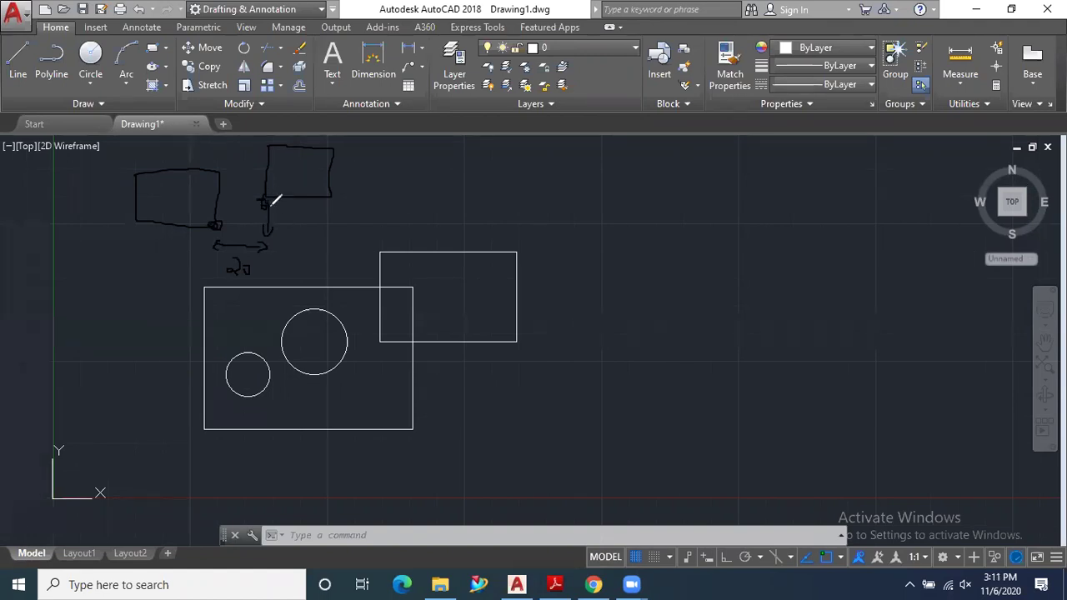
drag(283, 213, 311, 210)
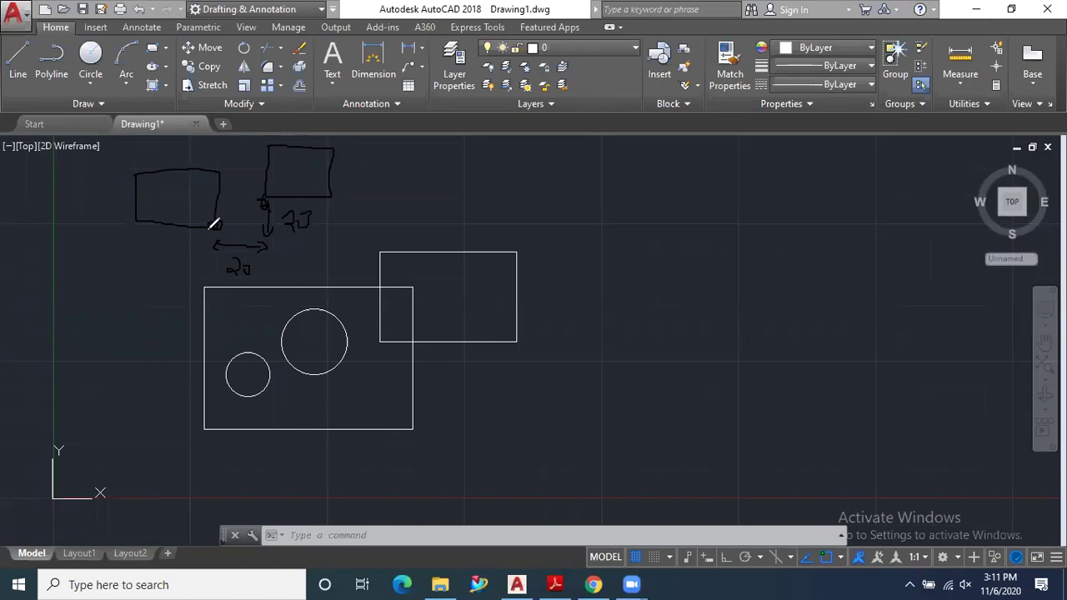
click(155, 55)
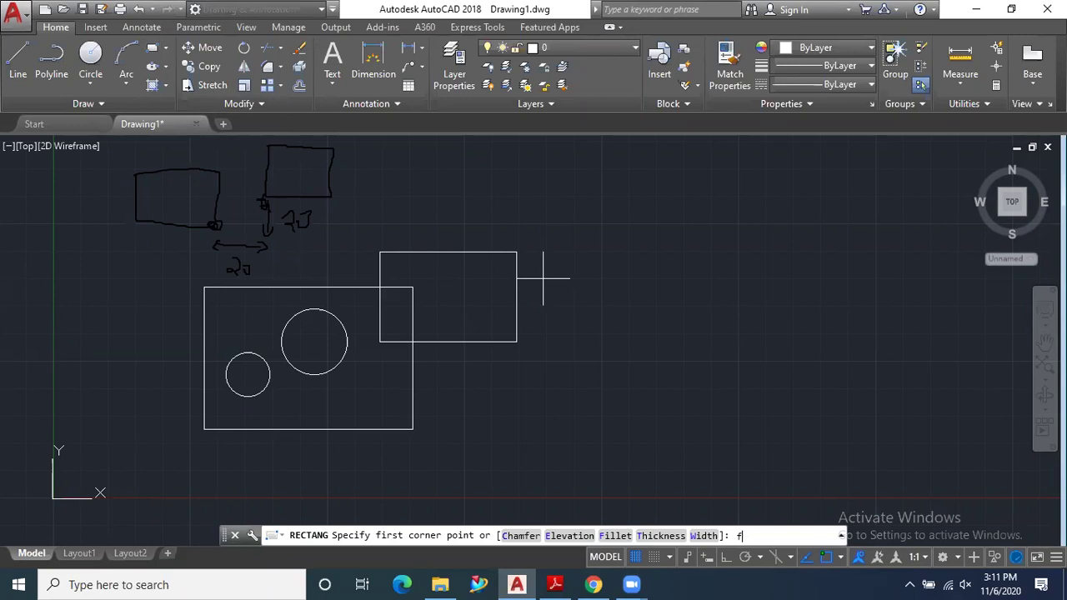
key(Return)
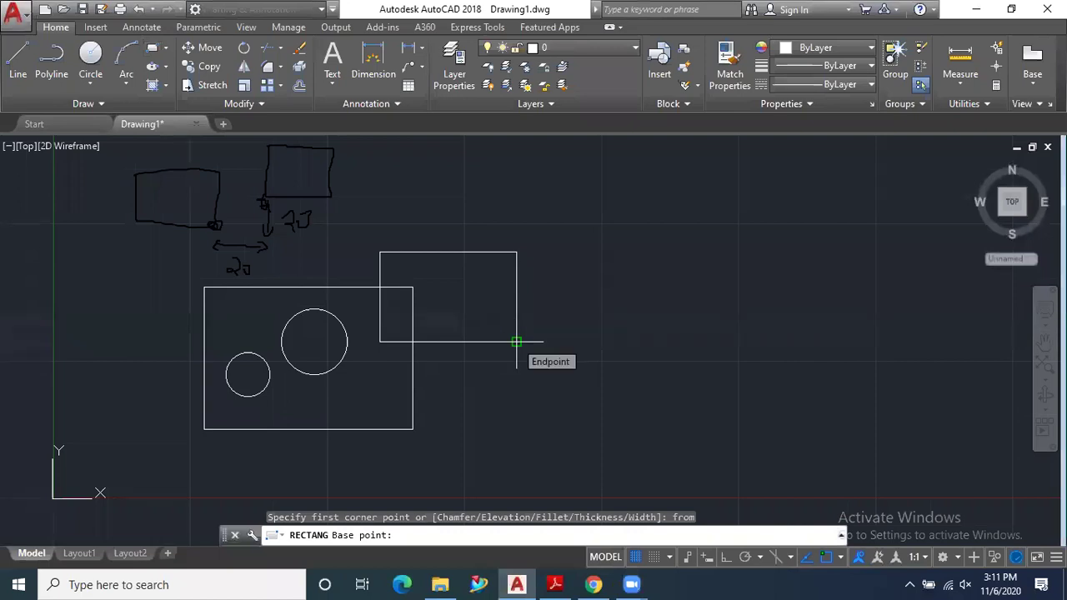
click(517, 342)
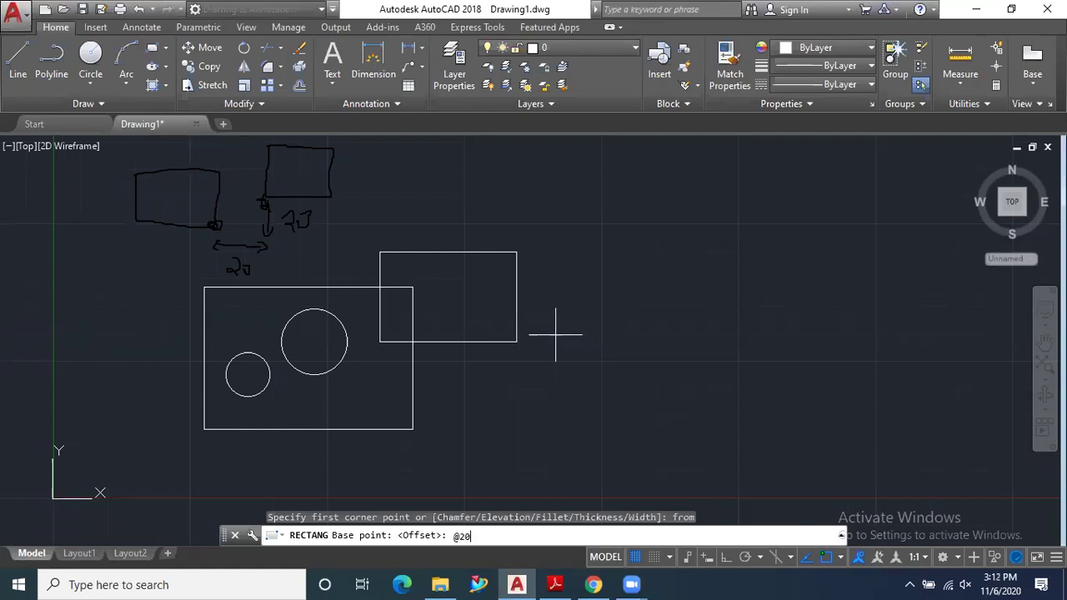
text(20)
key(Return)
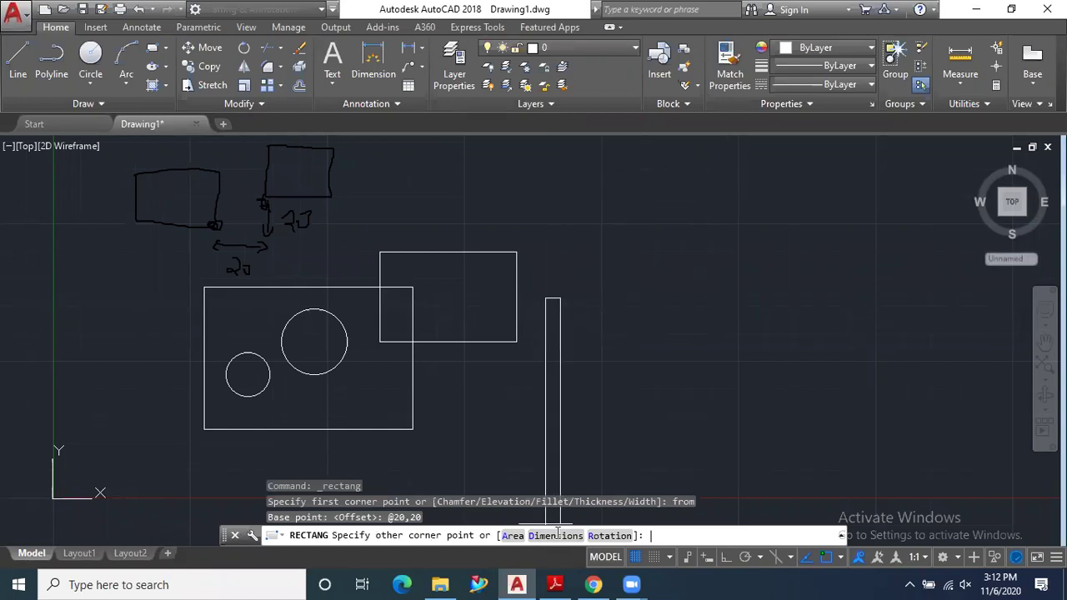
Complete the offset rectangle by dimensions, 25 long and 10 wide, extending up and to the right of its first corner.
text(D)
key(Return)
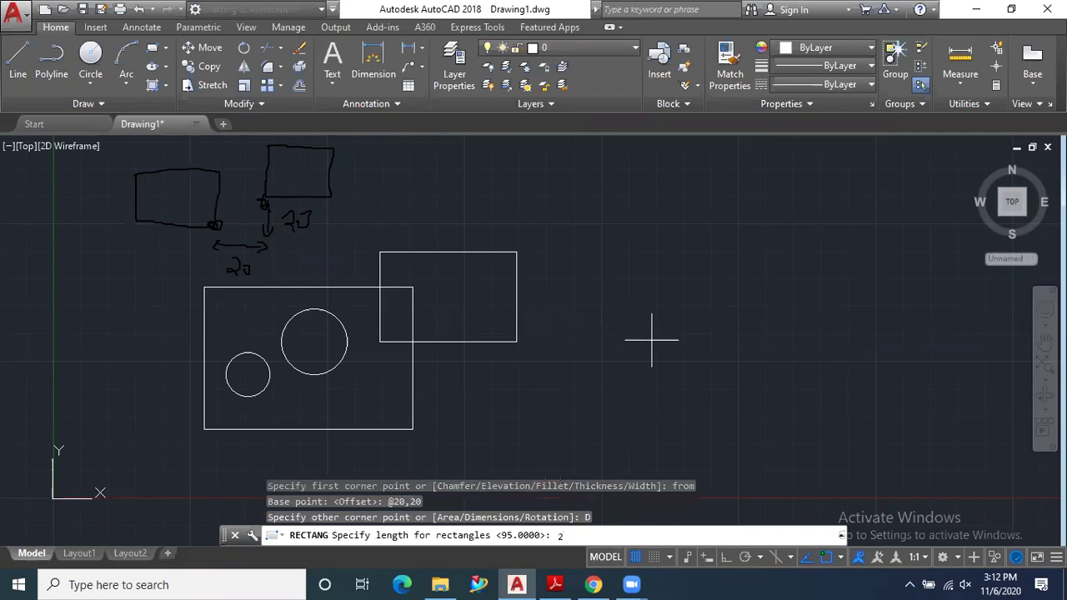
key(Return)
text(1)
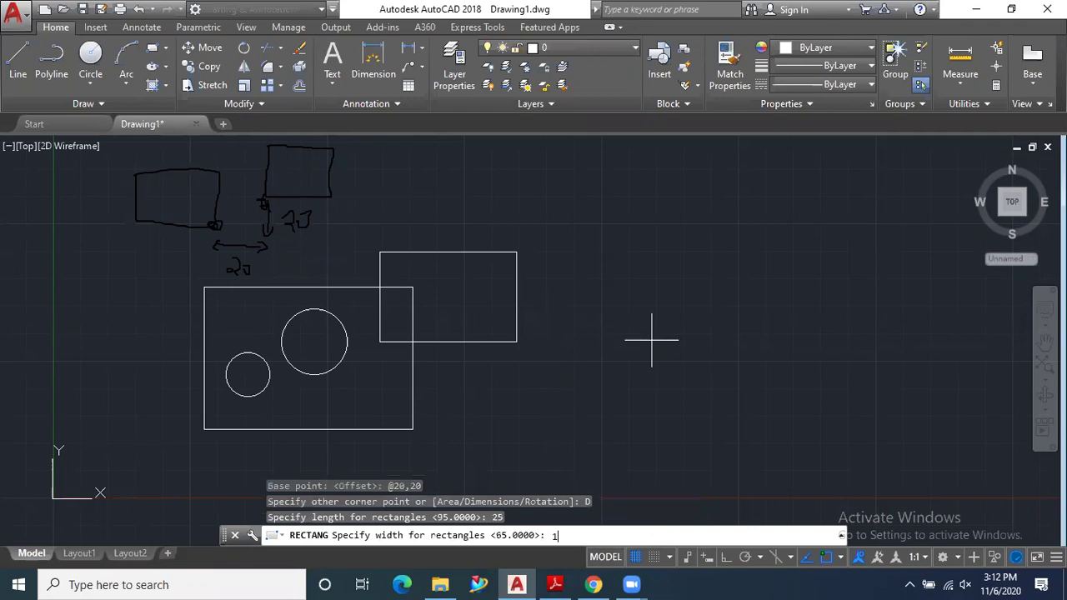
text(0)
key(Return)
click(661, 240)
scroll(596, 305, up, 2)
scroll(572, 291, down, 2)
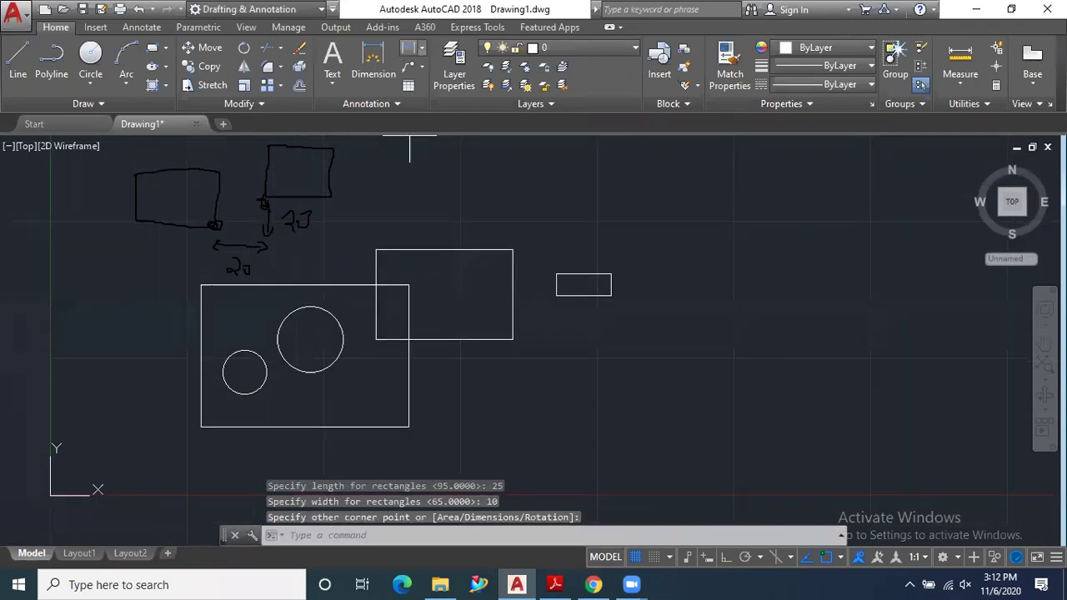
Check the vertical offset between the second rectangle's lower-right corner and the small rectangle's lower-left corner with a temporary linear dimension, and cancel it.
click(373, 67)
click(514, 339)
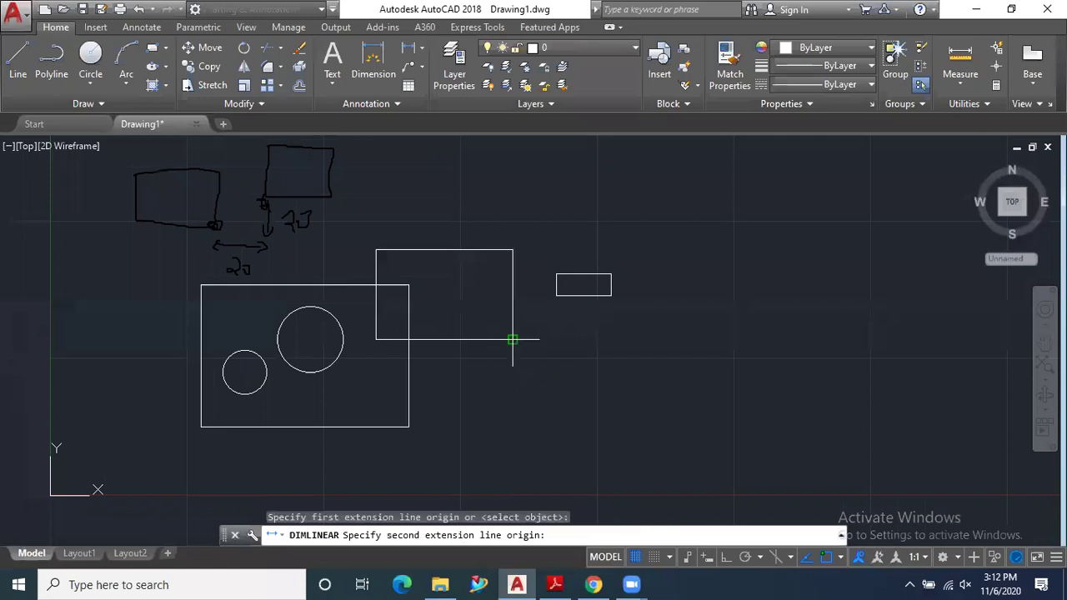
click(556, 294)
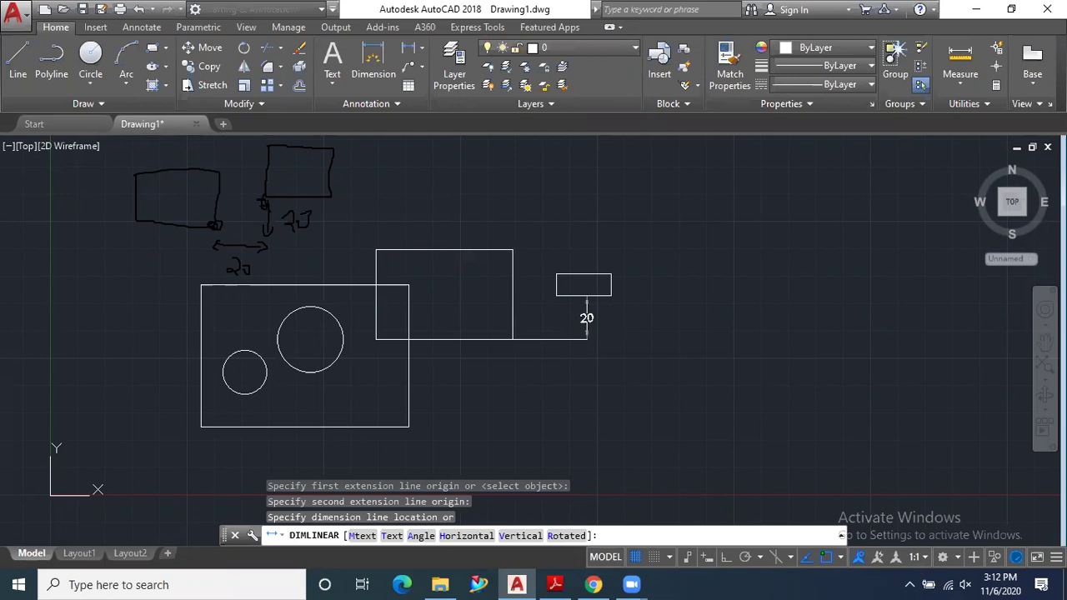
key(Escape)
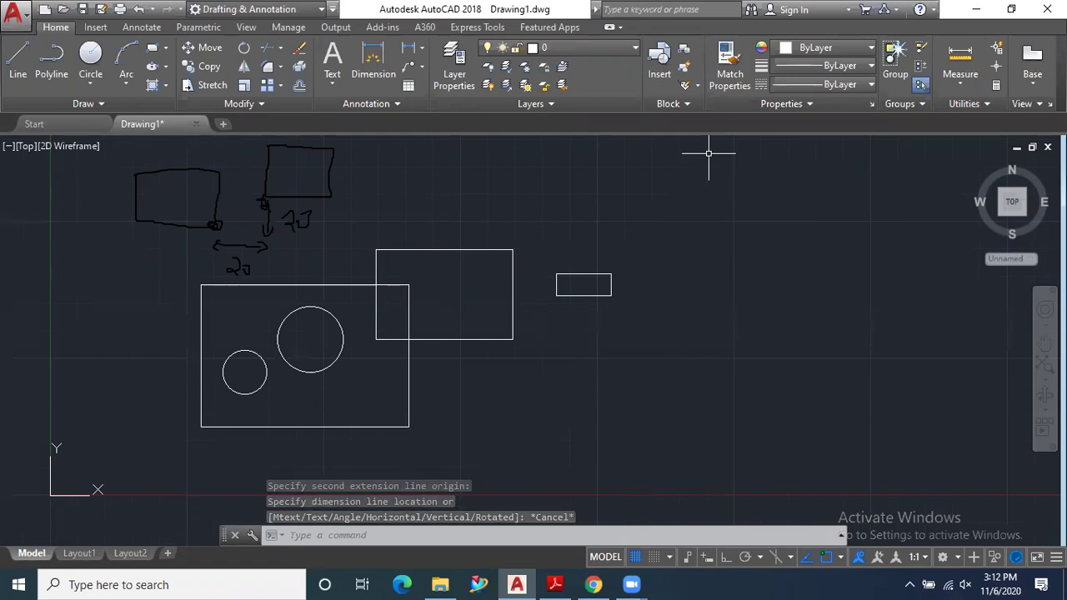
key(Escape)
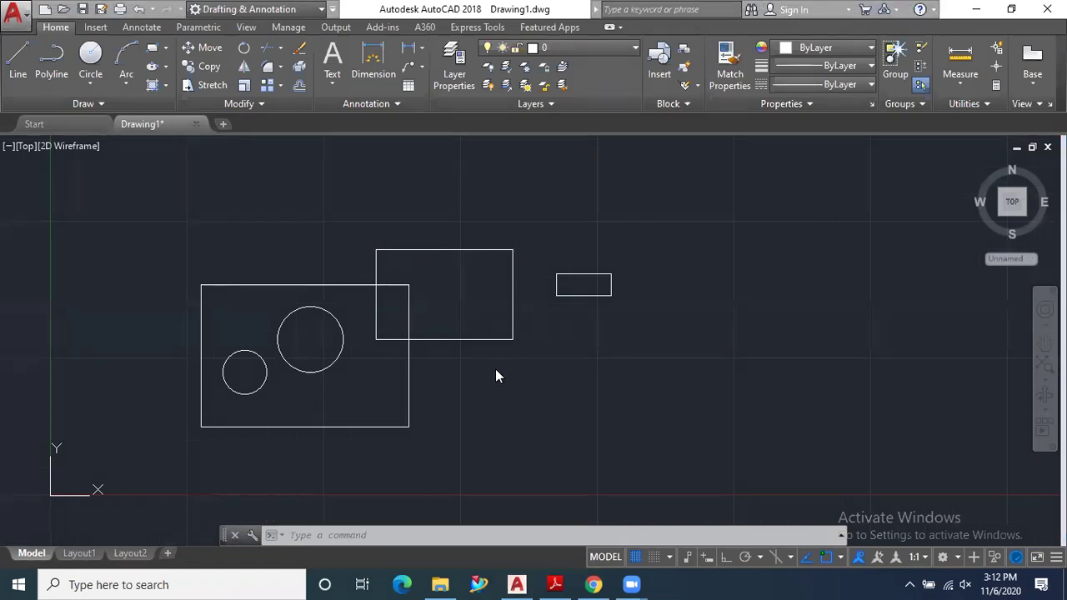
Close the exercise sheet 6.pdf and view 7.pdf from the basic autocad drawing folder in Adobe Reader before returning to AutoCAD.
click(556, 584)
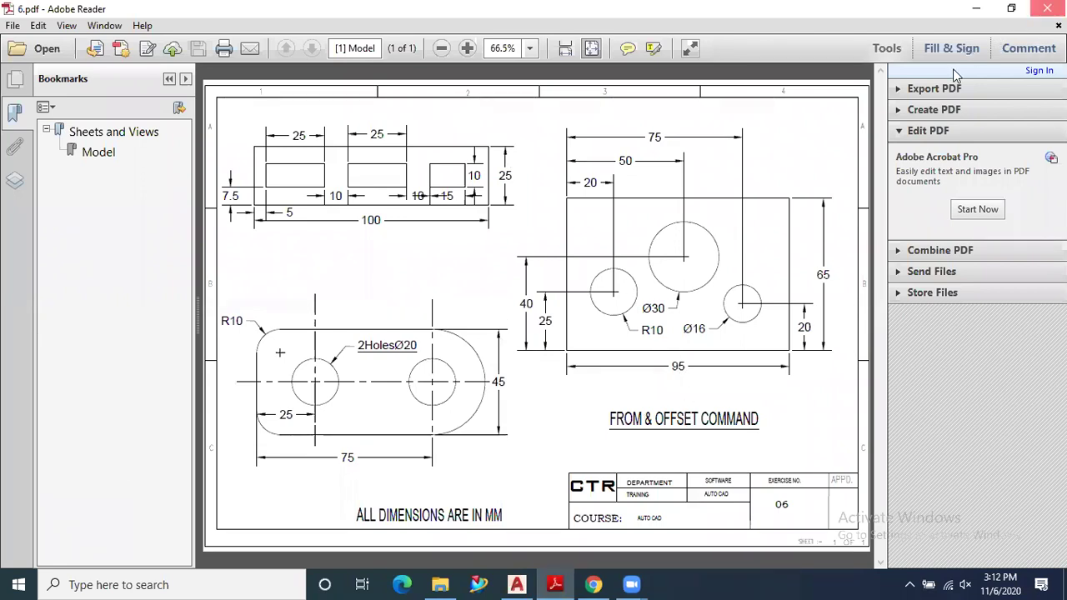
click(1047, 9)
click(440, 584)
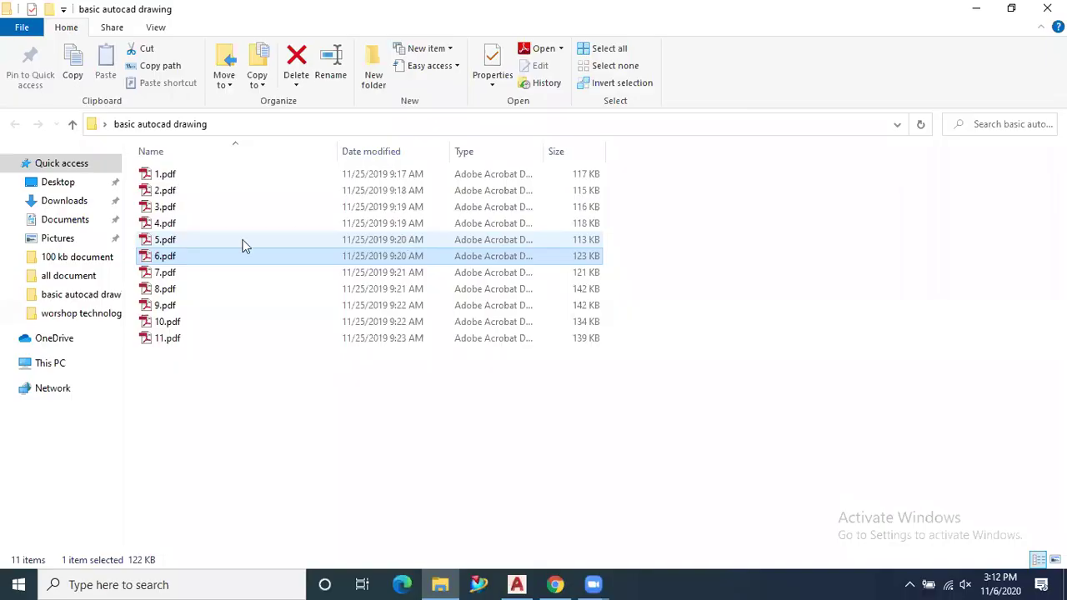
double_click(207, 275)
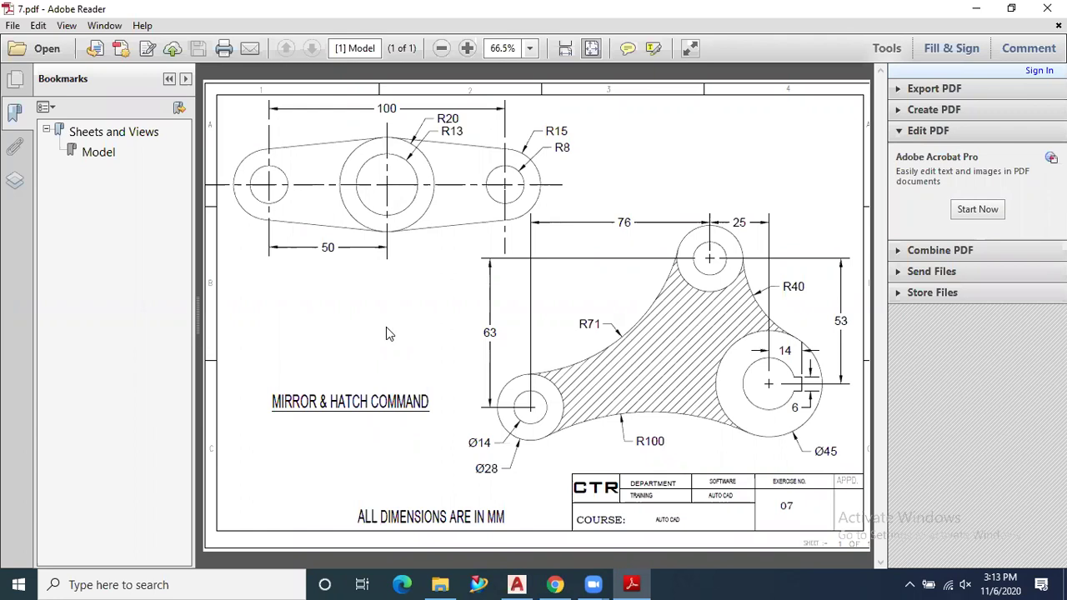
click(970, 12)
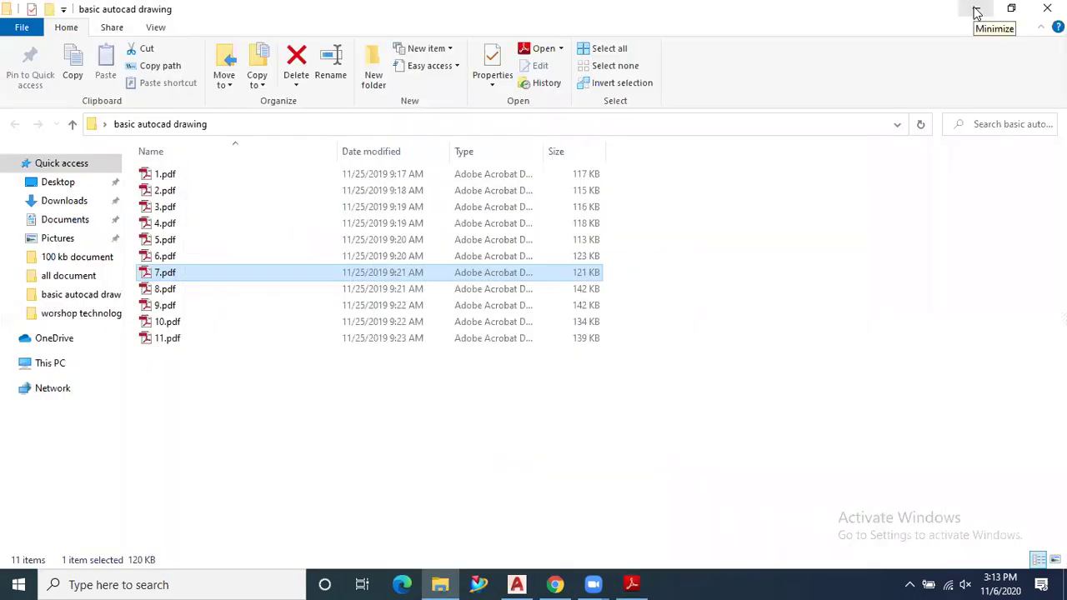
click(975, 12)
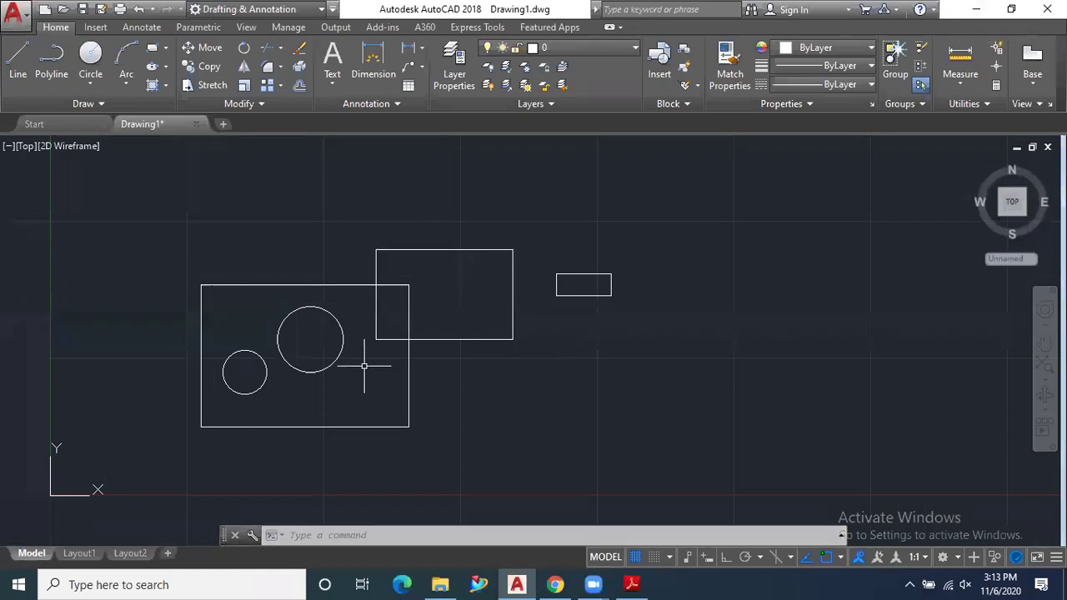
Delete the 25 by 10 rectangle and the rectangle overlapping the plate's upper-right corner.
scroll(308, 354, down, 2)
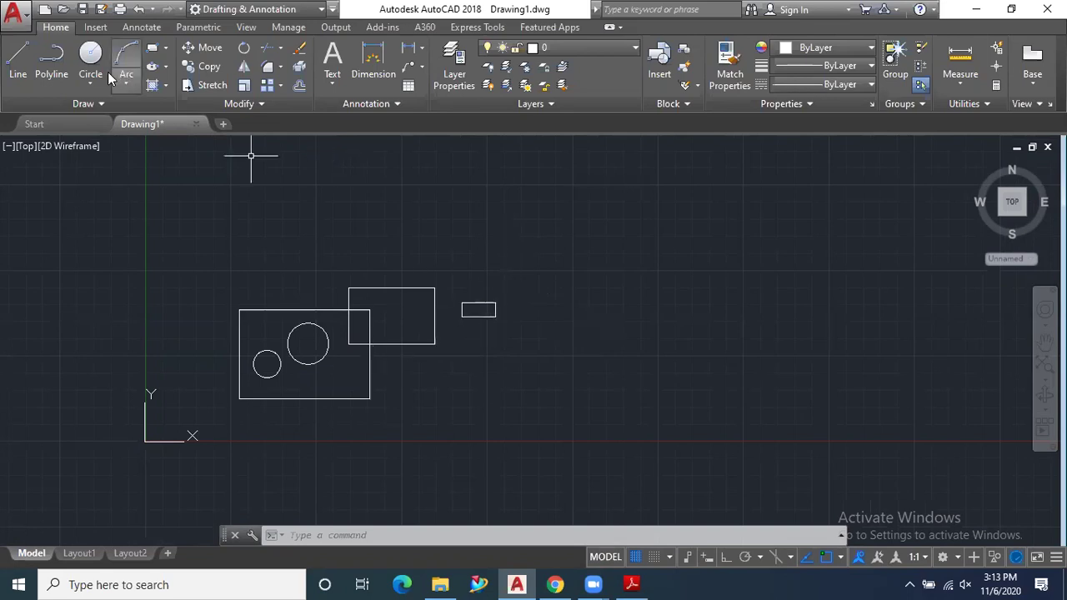
click(90, 58)
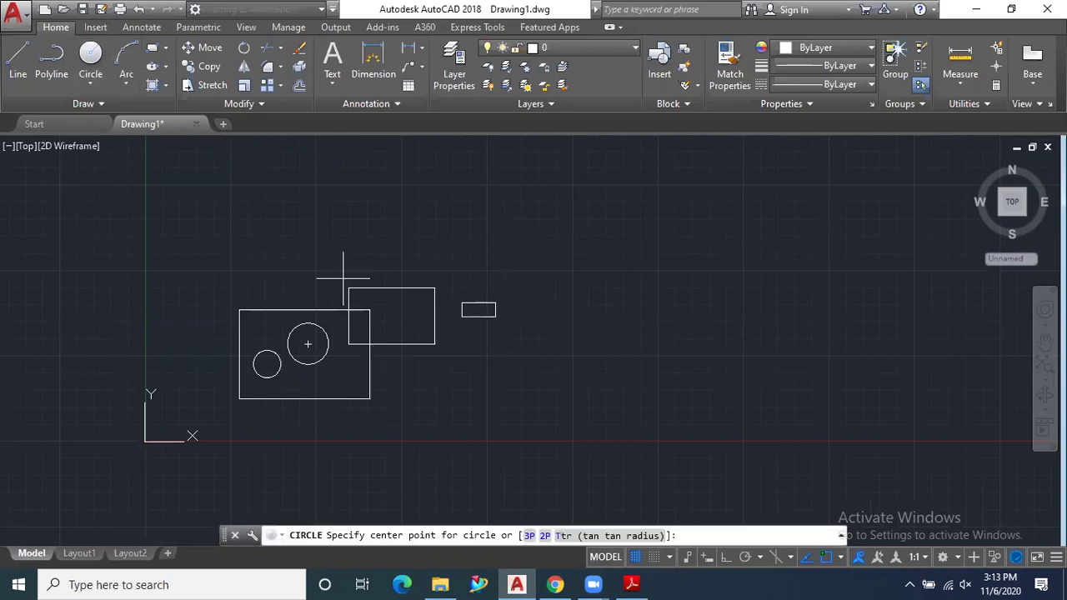
key(Escape)
click(480, 305)
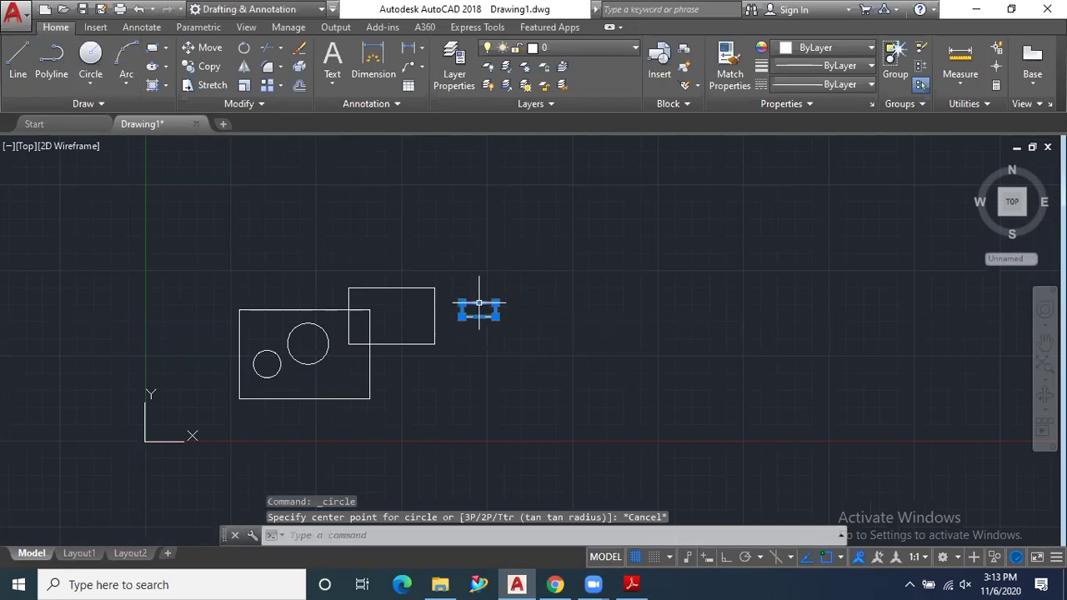
mouse_move(479, 307)
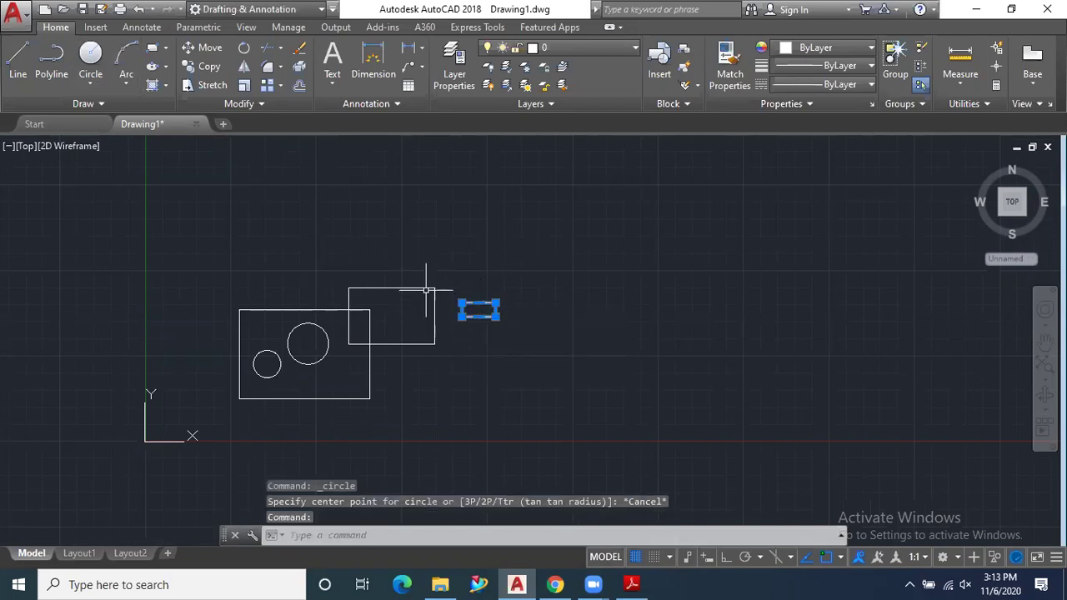
key(Delete)
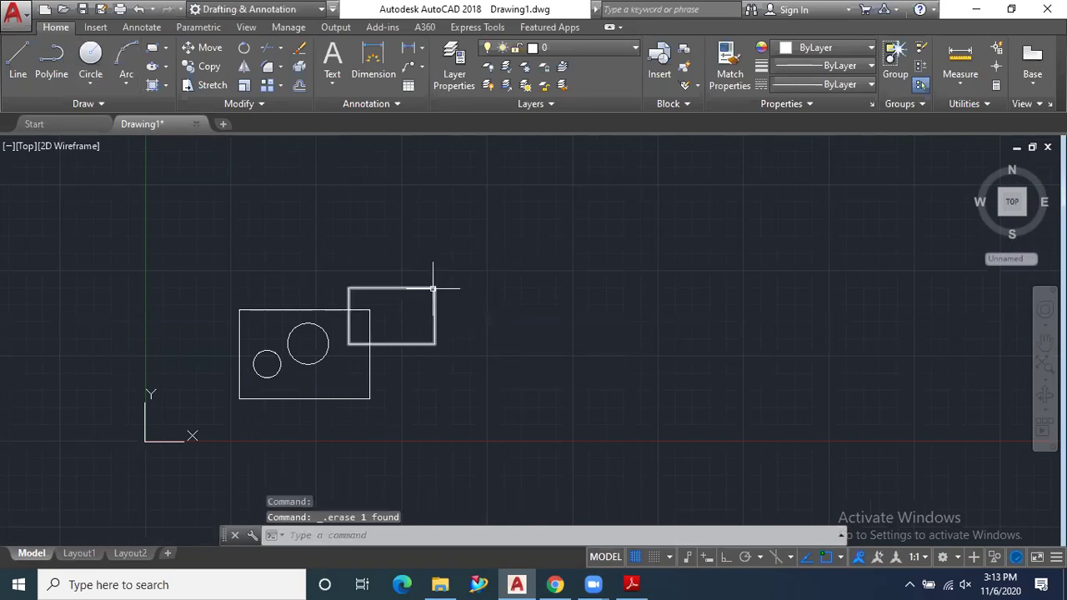
click(434, 289)
mouse_move(435, 288)
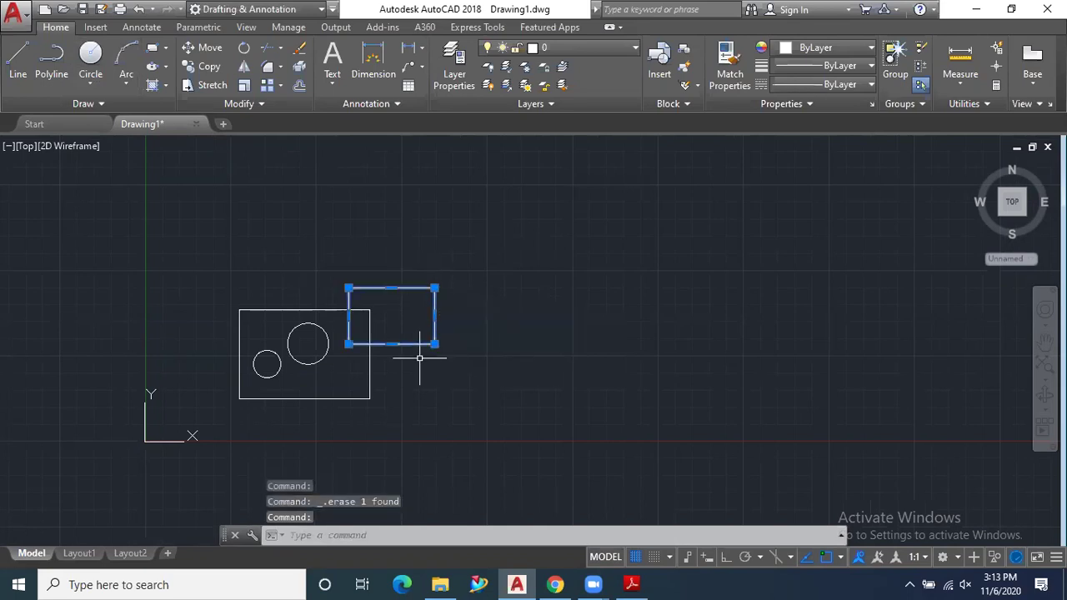
key(Delete)
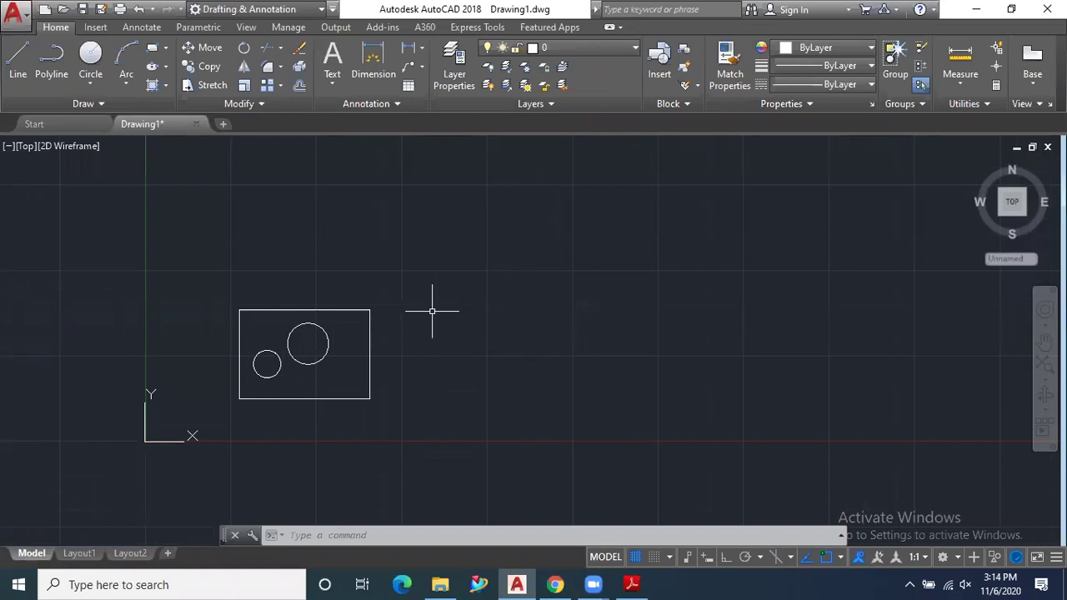
Draw a vertical line with Ortho on, a short distance right of the plate and extending beyond its top and bottom edges.
click(18, 58)
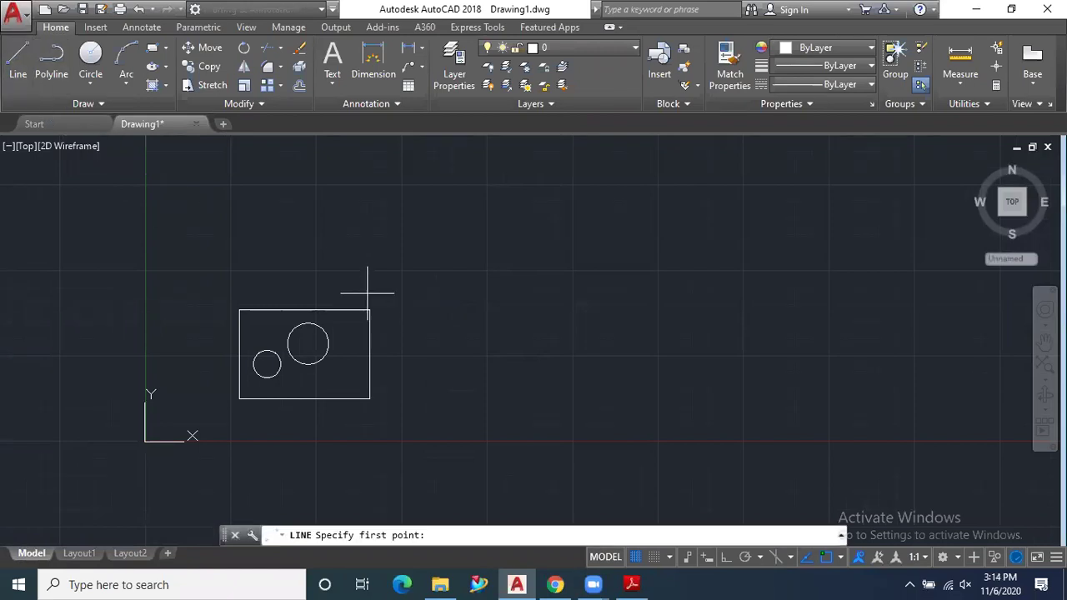
click(408, 237)
key(F8)
click(411, 438)
key(Escape)
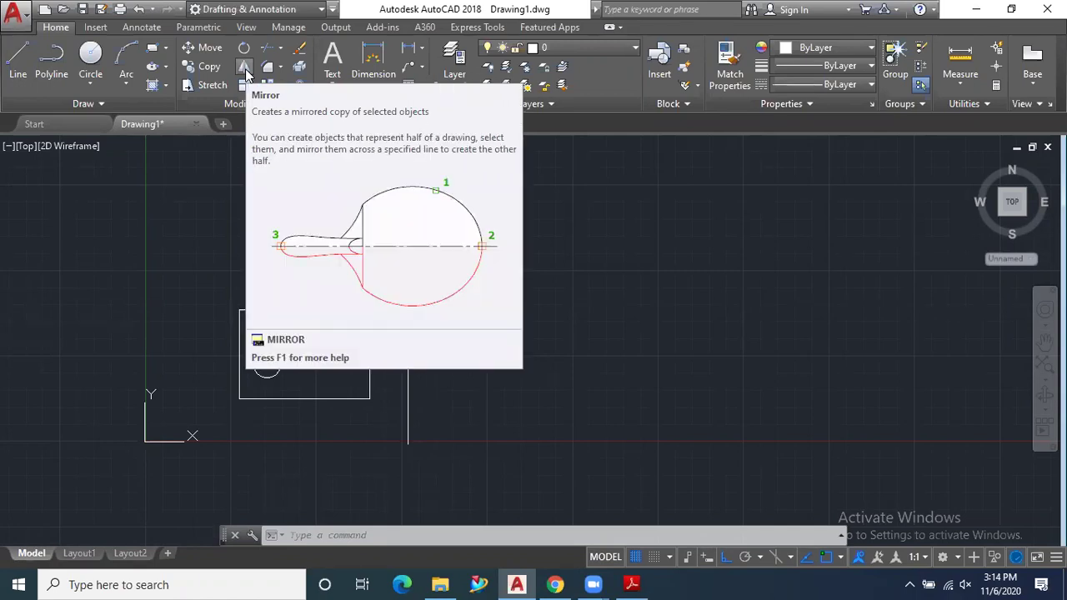
Mirror the plate and its two circles about the vertical line, keeping the source objects.
click(244, 67)
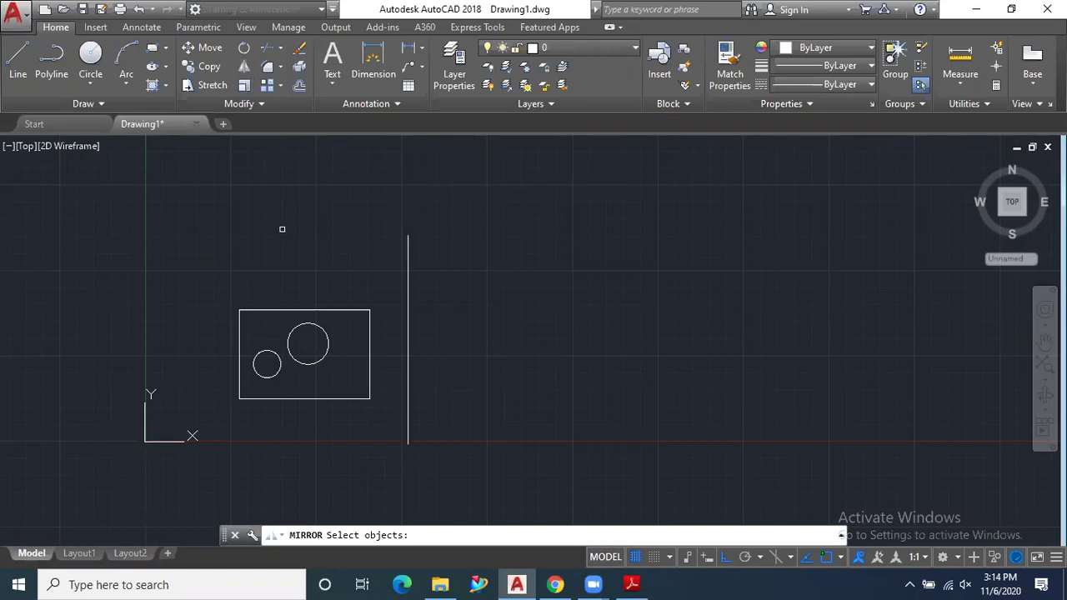
click(384, 279)
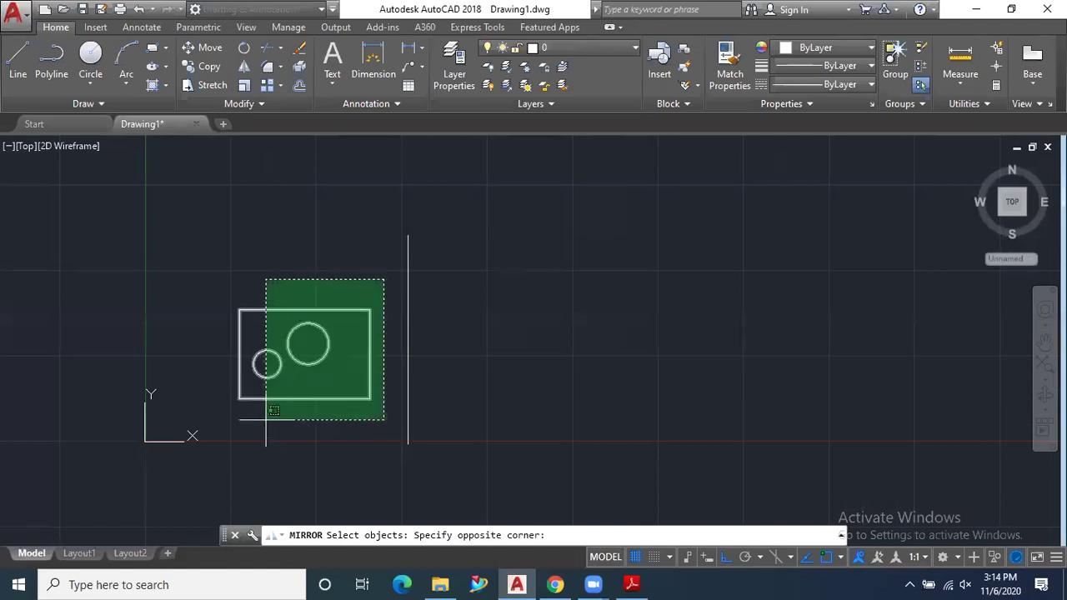
click(224, 421)
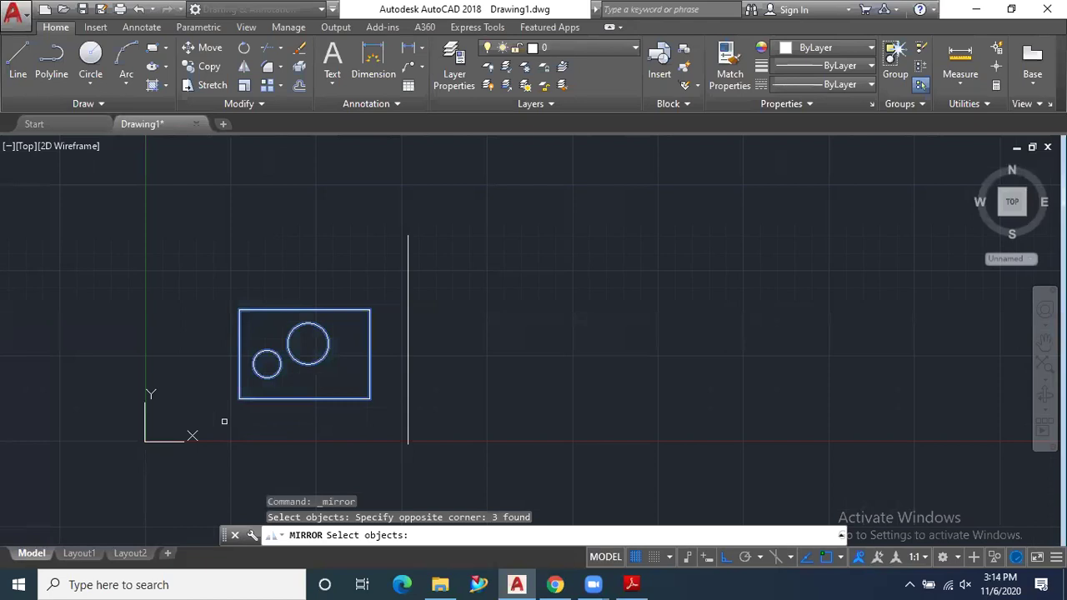
key(Return)
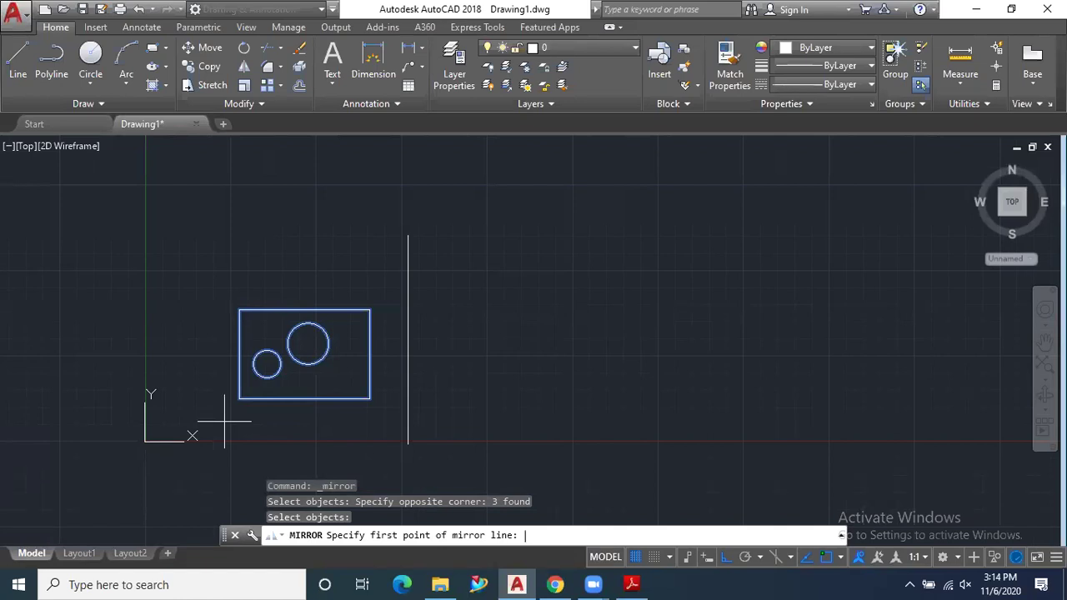
click(408, 236)
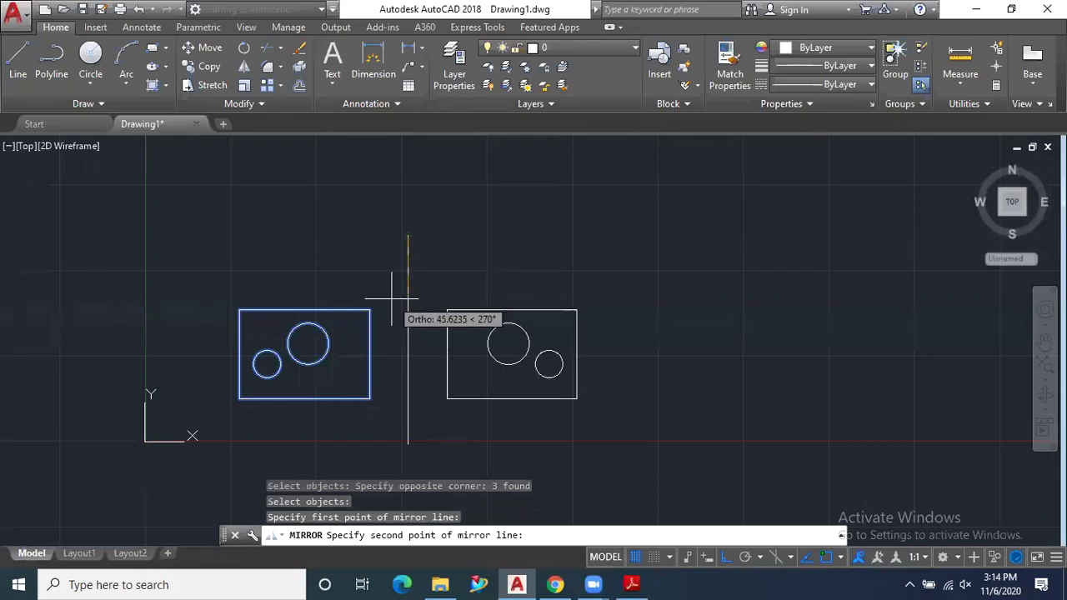
click(408, 443)
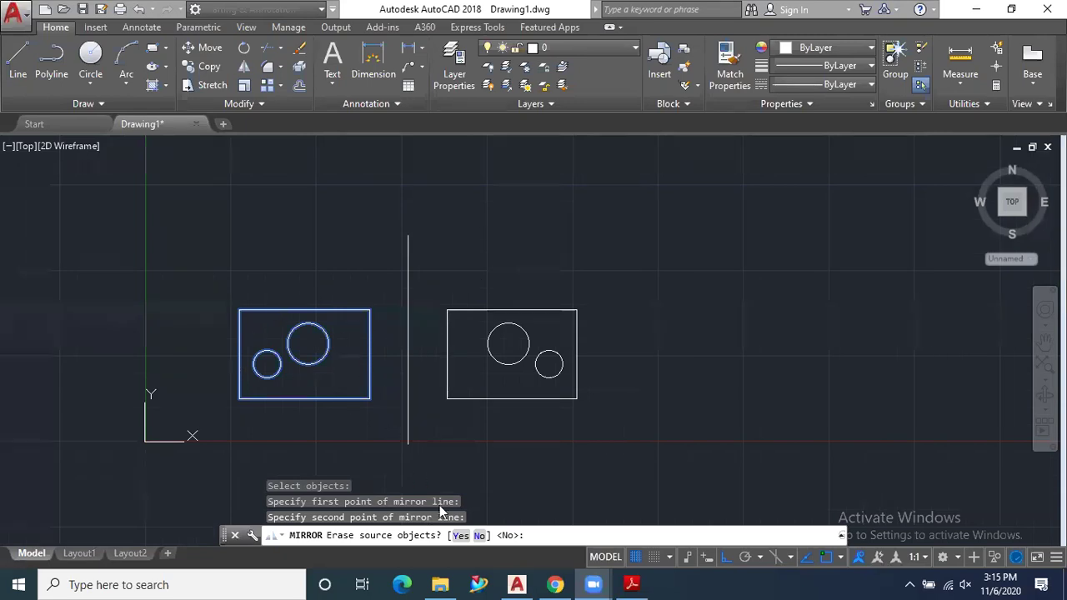
click(480, 537)
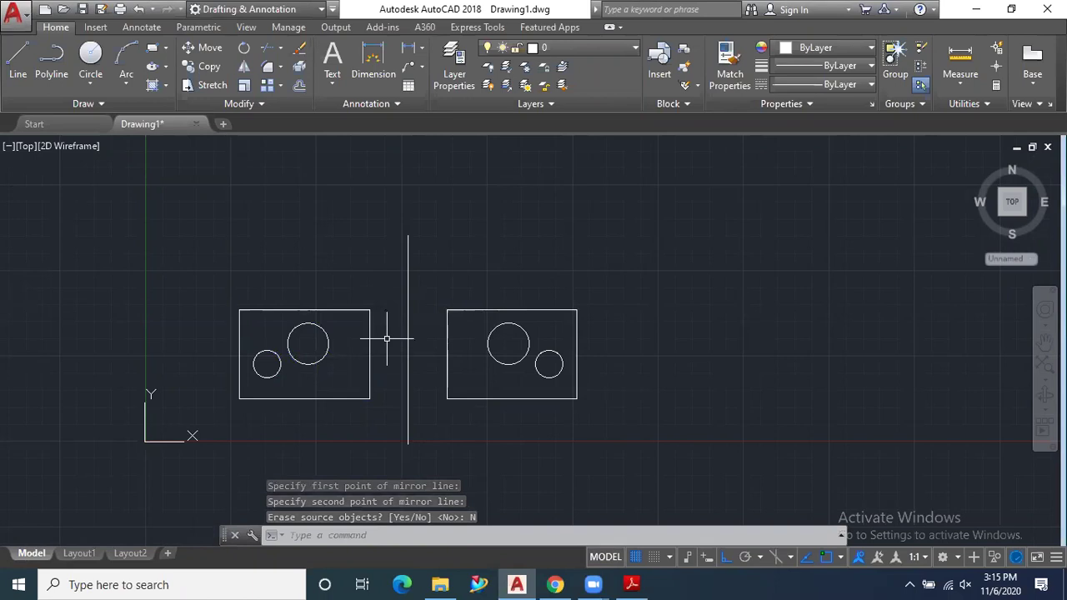
Add a linear dimension between the original plate's lower-right corner and the lower end of the vertical mirror line, placed below the plate.
click(408, 52)
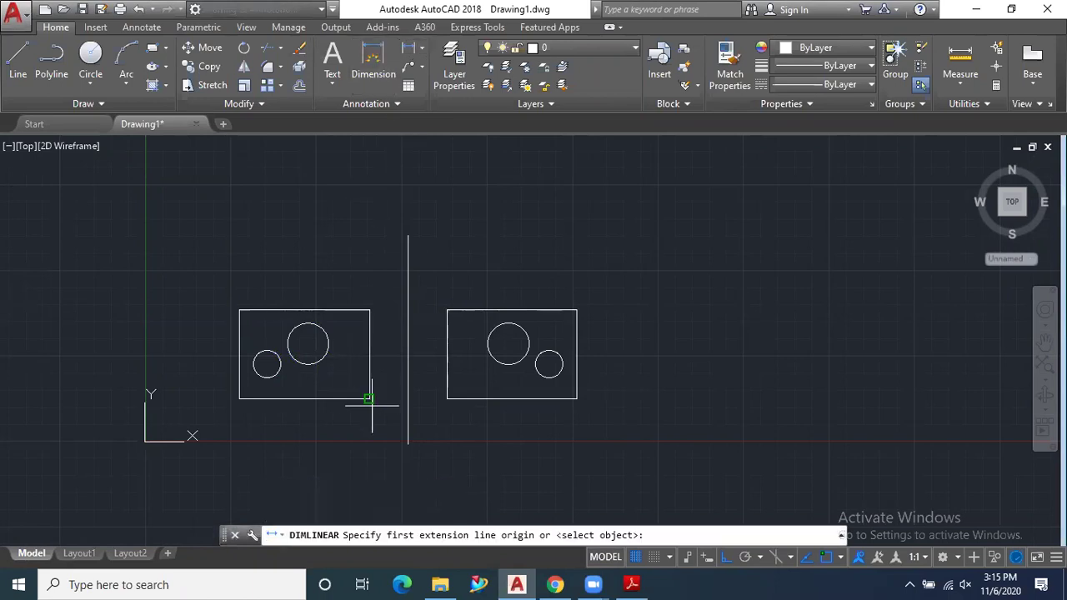
click(370, 399)
click(408, 440)
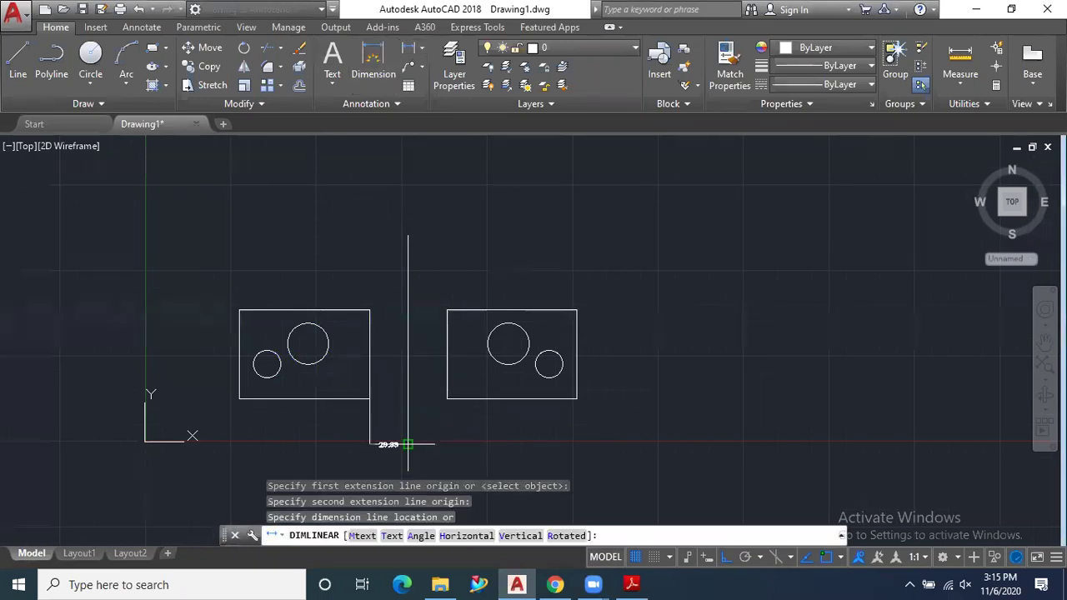
scroll(383, 448, up, 2)
scroll(382, 447, up, 2)
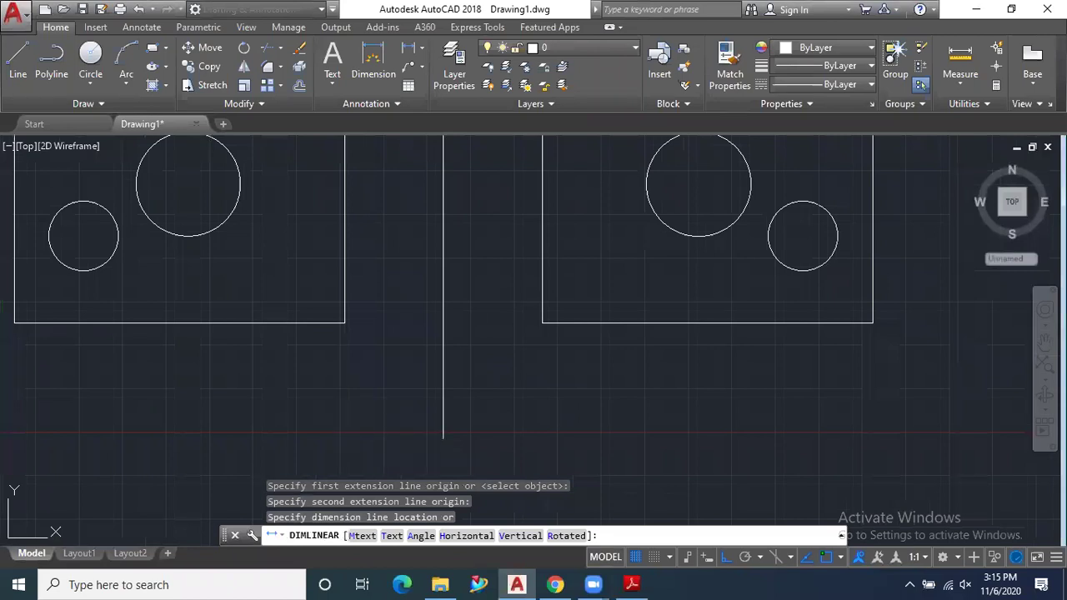
click(389, 433)
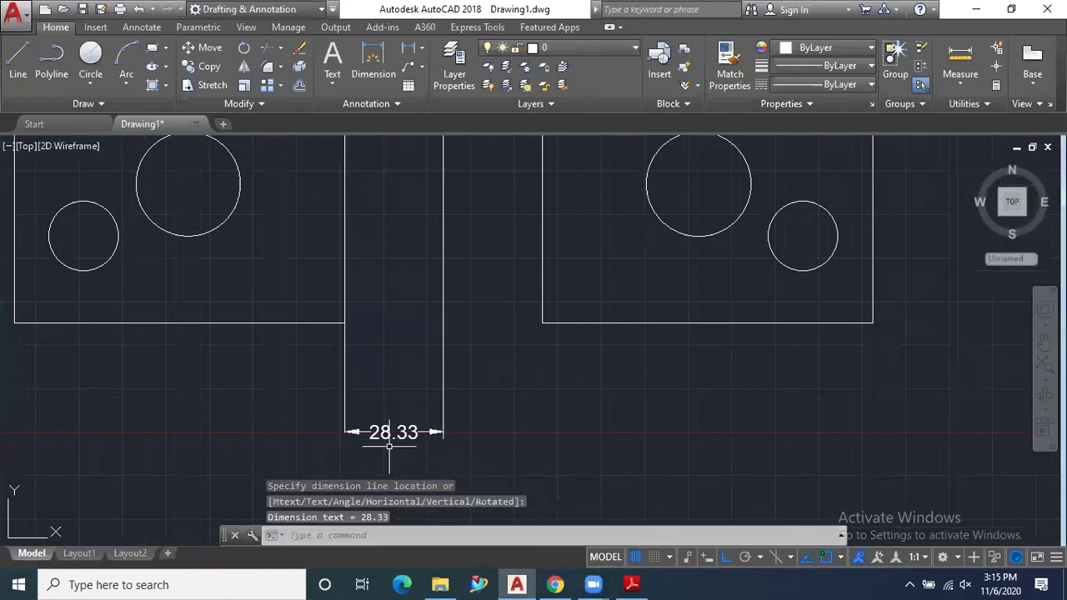
Add a linear dimension between the mirrored plate's lower-left corner and the vertical mirror line, placed horizontally below the plate.
click(408, 52)
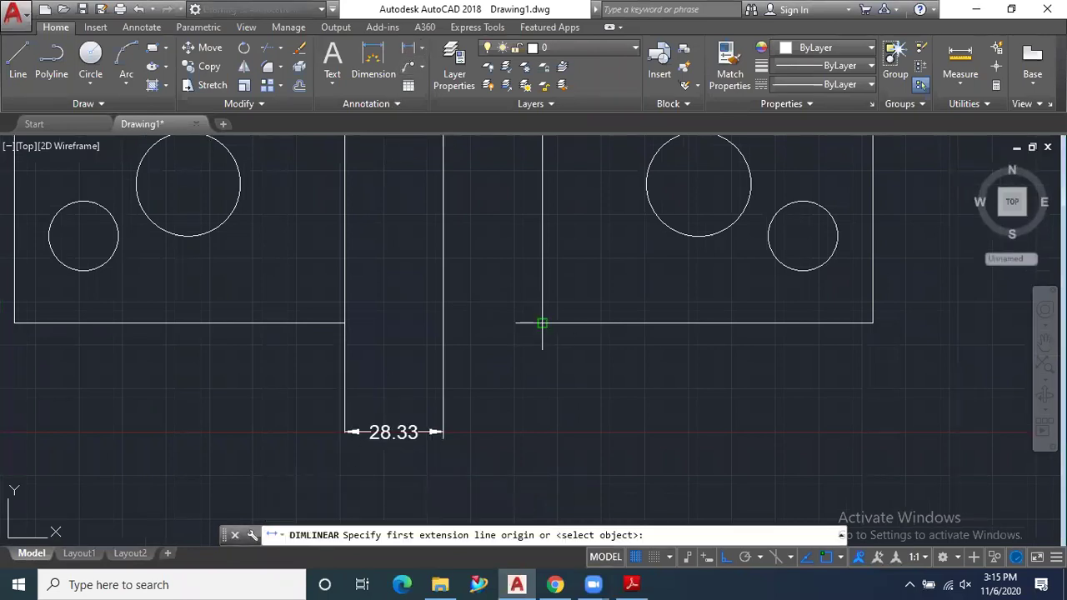
click(543, 323)
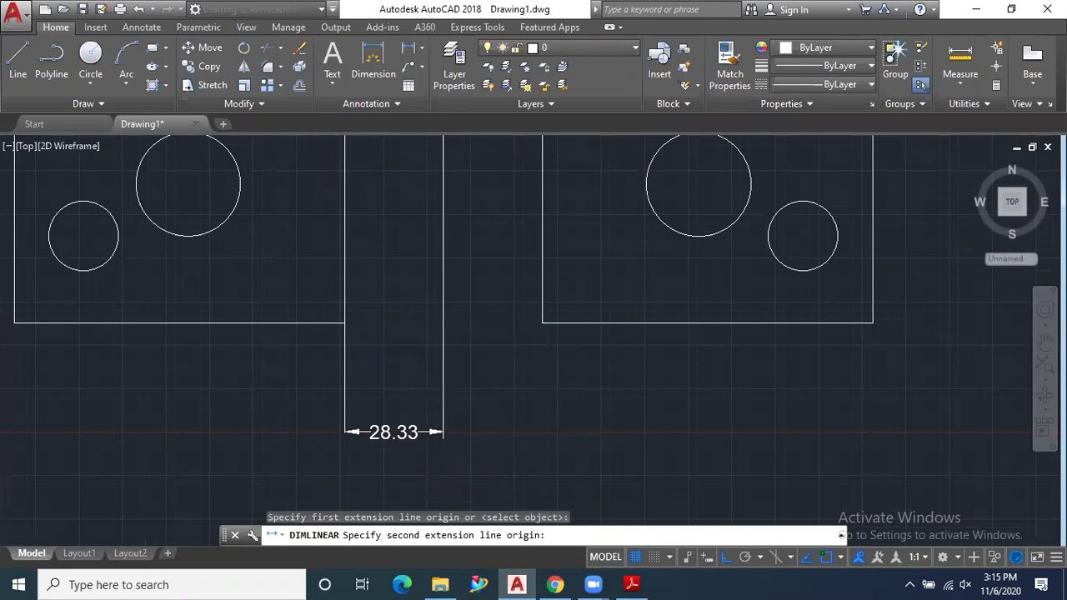
scroll(442, 421, down, 3)
click(442, 213)
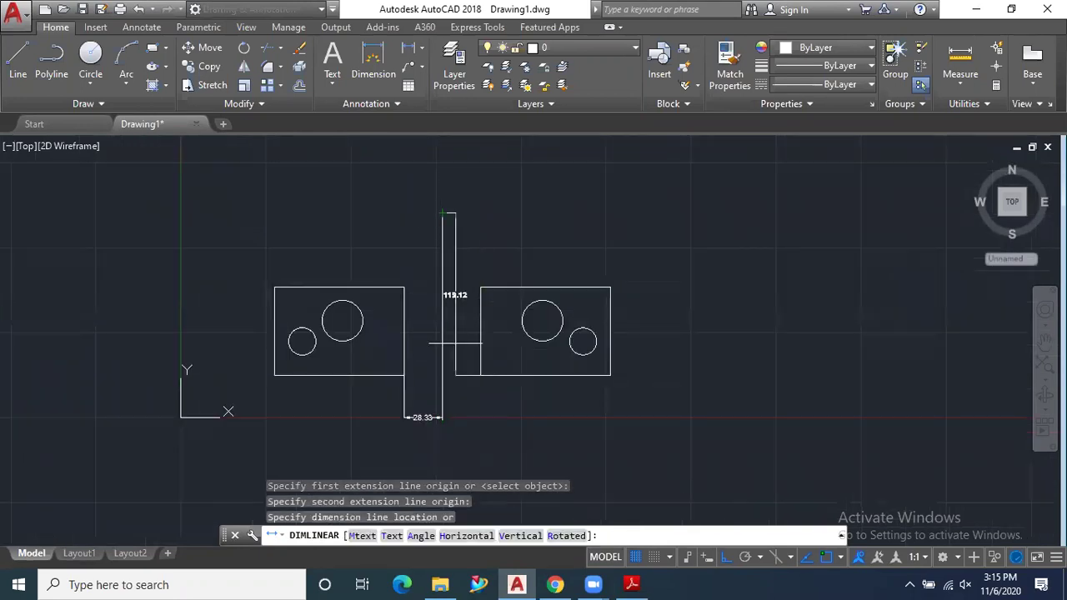
scroll(462, 411, up, 4)
click(469, 380)
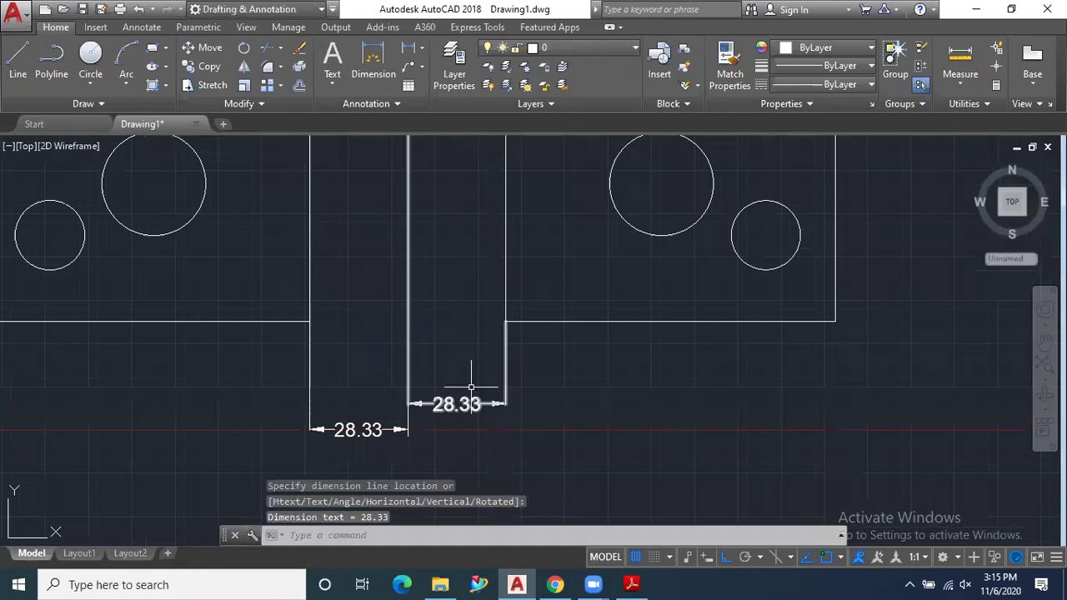
Delete the vertical mirror line together with the two linear dimensions beside it.
scroll(429, 350, down, 2)
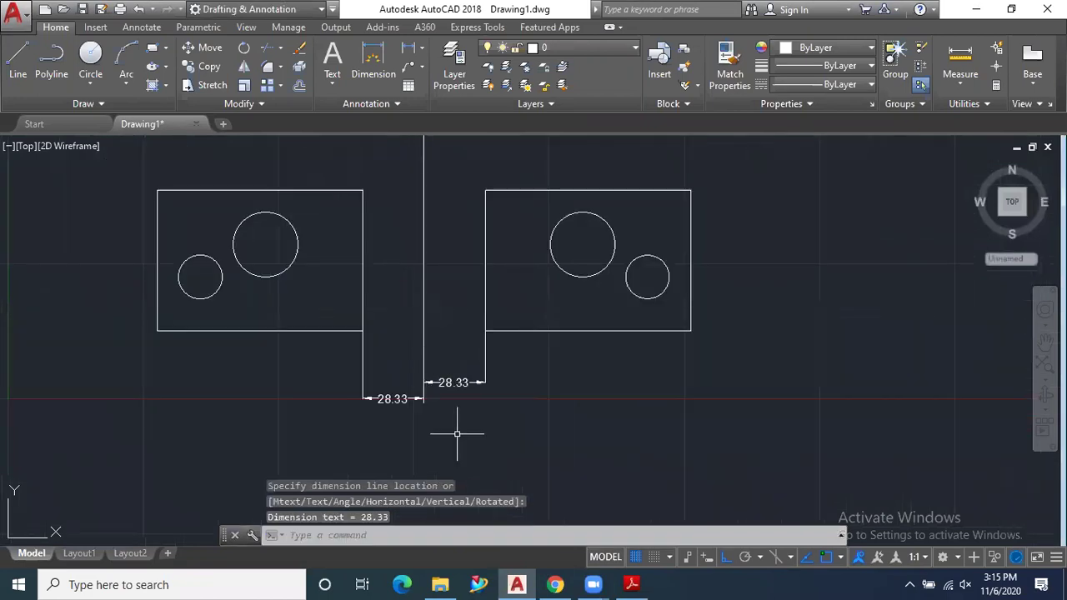
scroll(438, 414, down, 2)
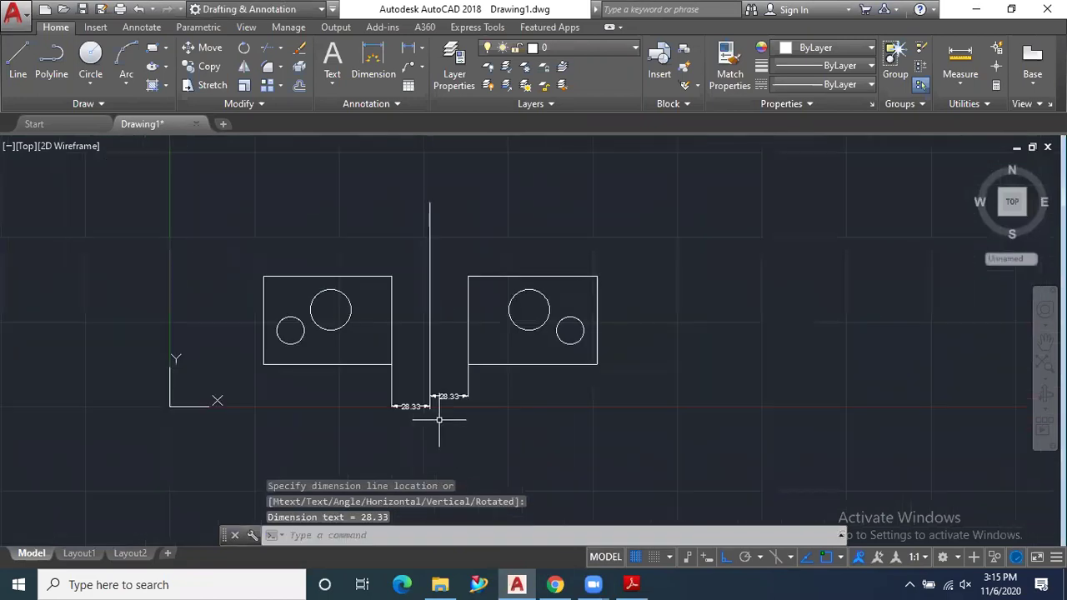
click(488, 384)
click(368, 437)
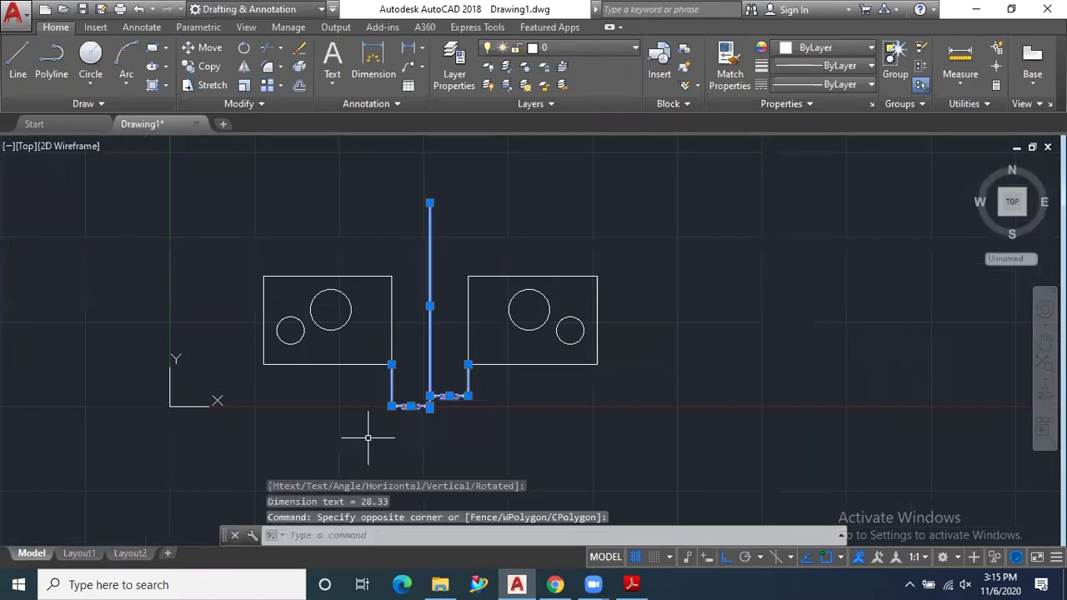
key(Delete)
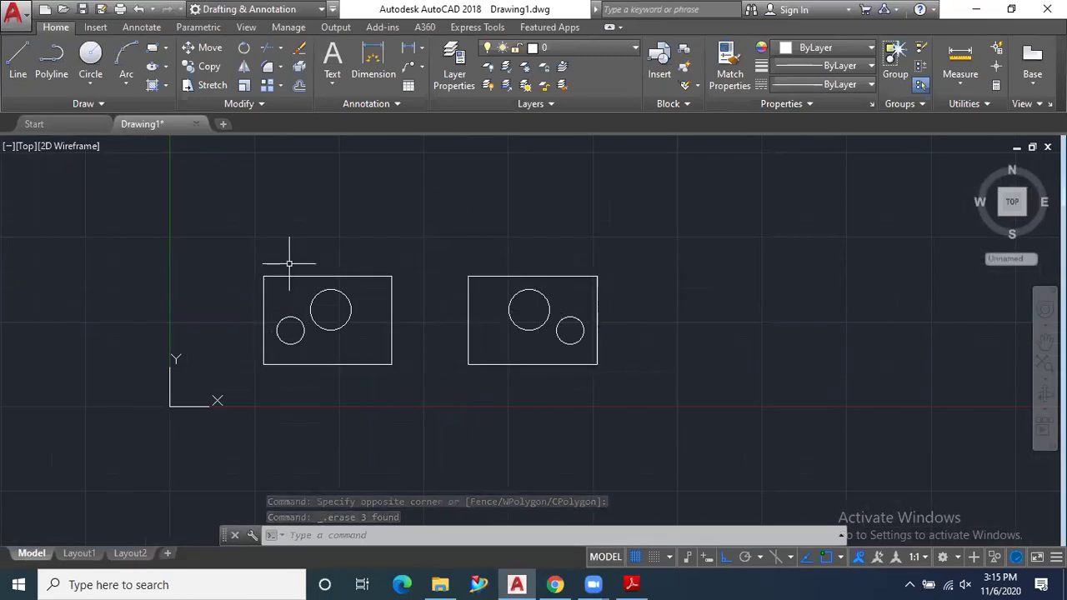
Draw a horizontal line a short distance above both plates, extending beyond their outer left and right edges.
click(17, 60)
click(185, 250)
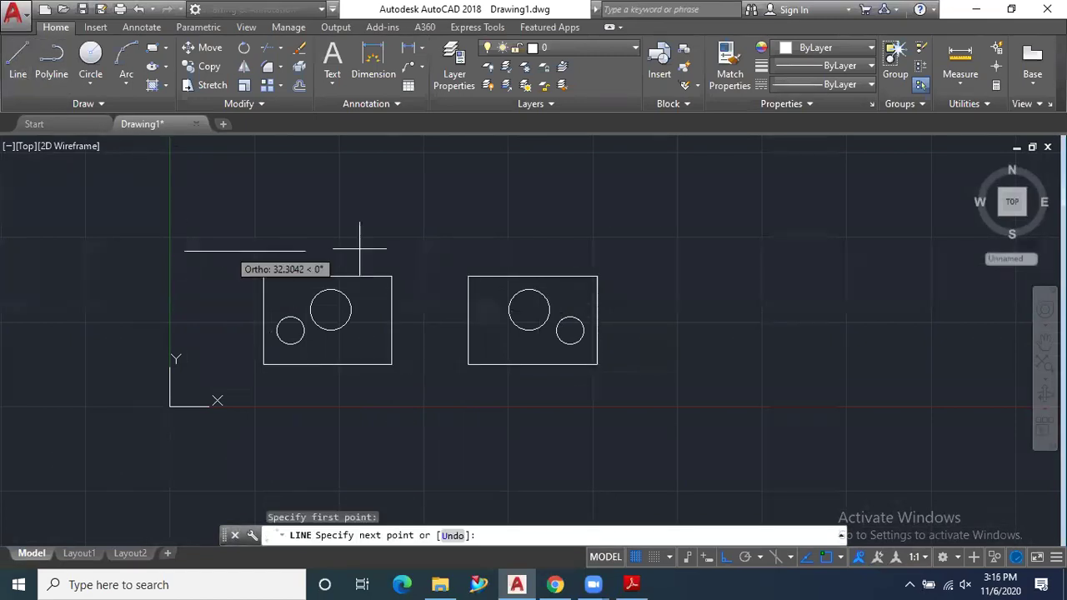
click(698, 250)
key(Escape)
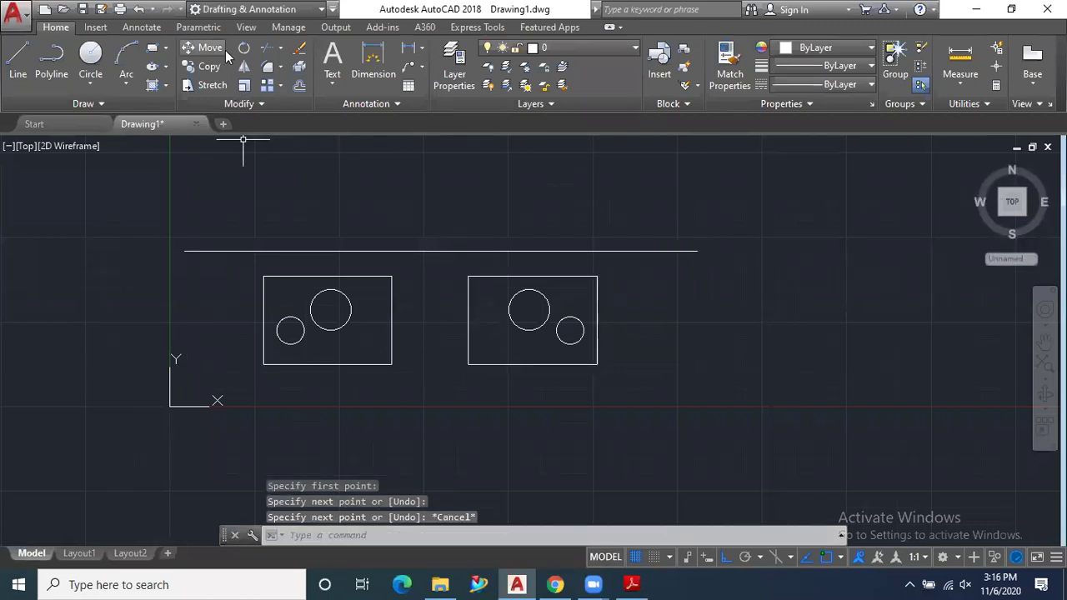
Mirror both plates with their circles about the horizontal line, erasing the source objects.
click(242, 71)
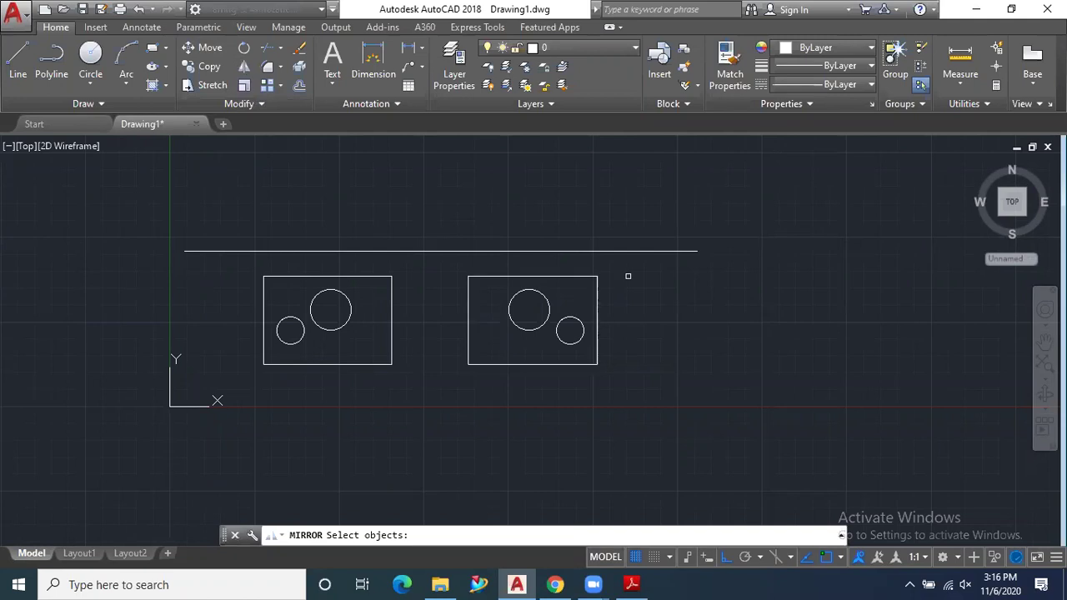
click(627, 267)
click(269, 455)
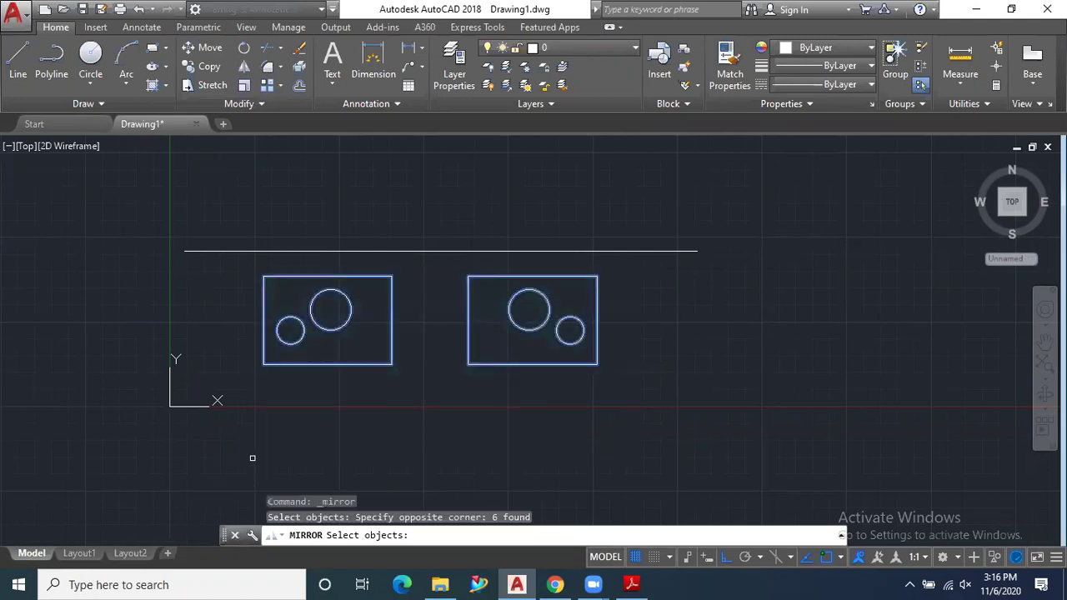
key(Return)
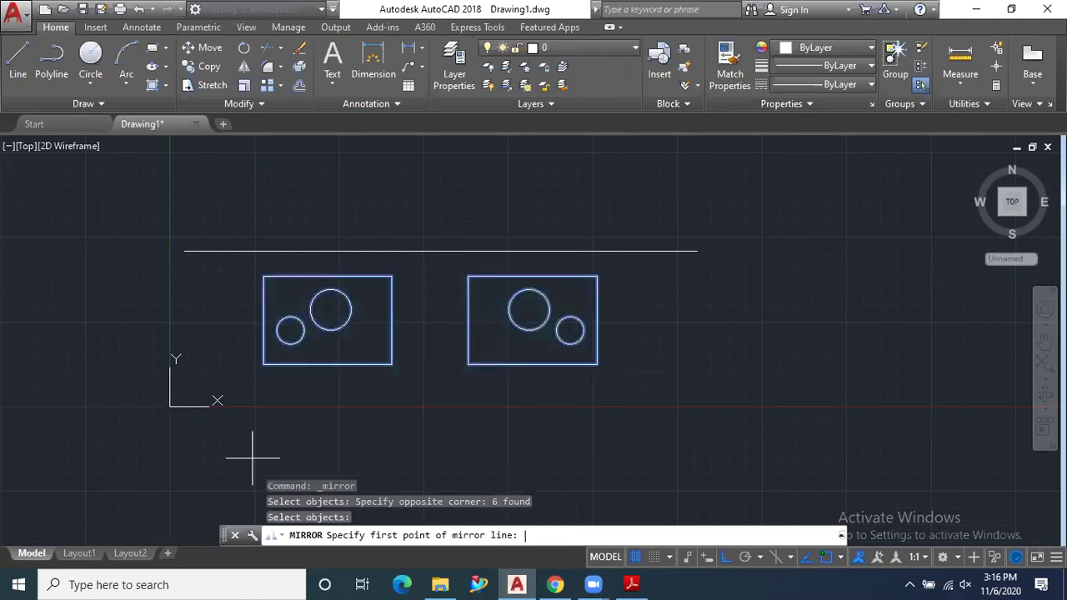
click(185, 250)
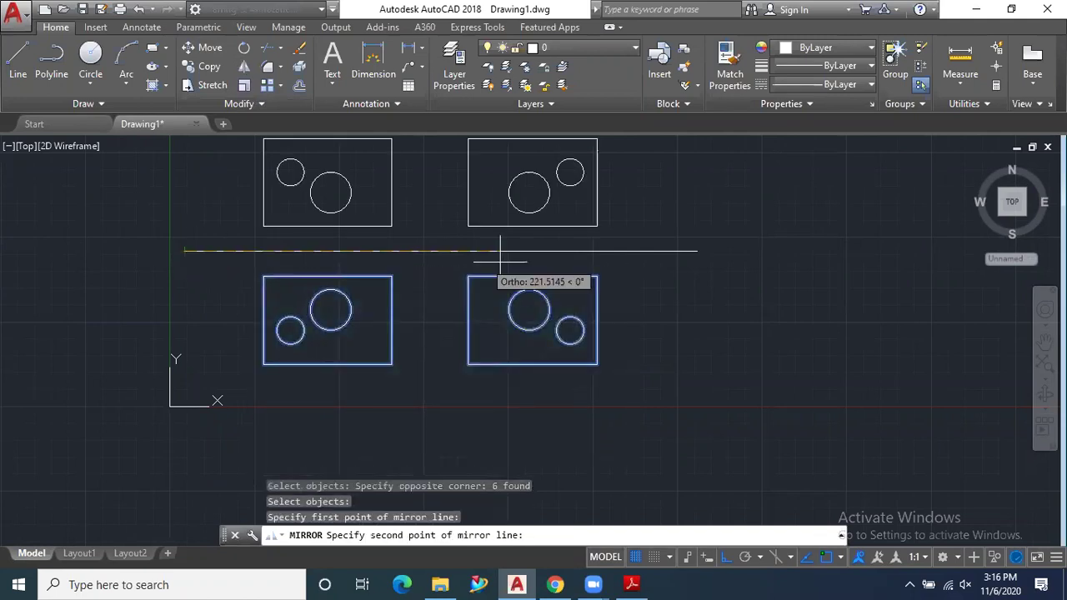
click(692, 249)
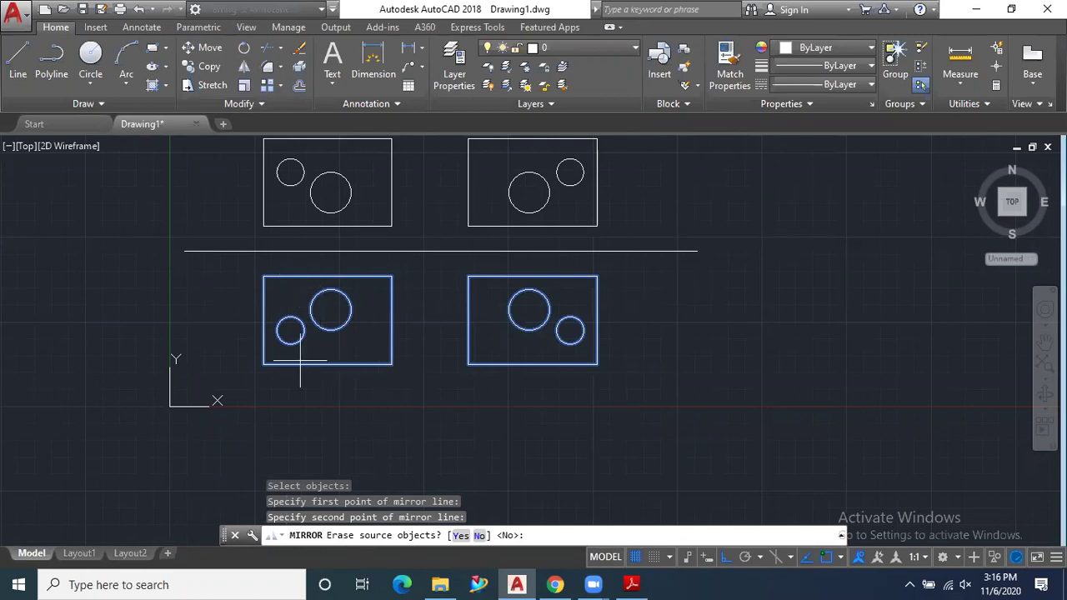
click(460, 535)
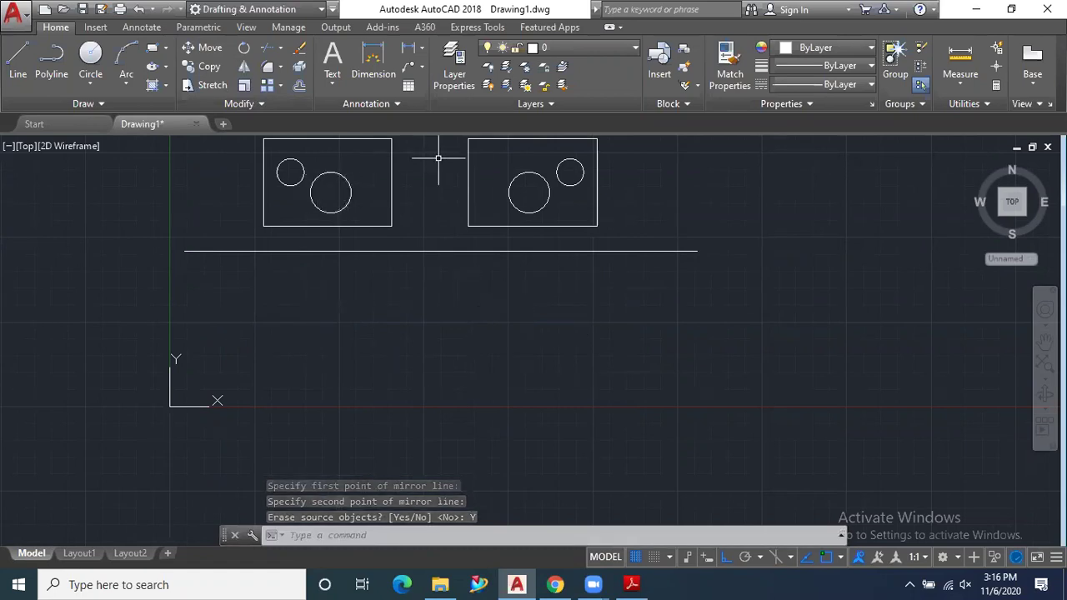
Delete the horizontal mirror line and both mirrored plates with their circles to empty the drawing.
scroll(408, 319, down, 2)
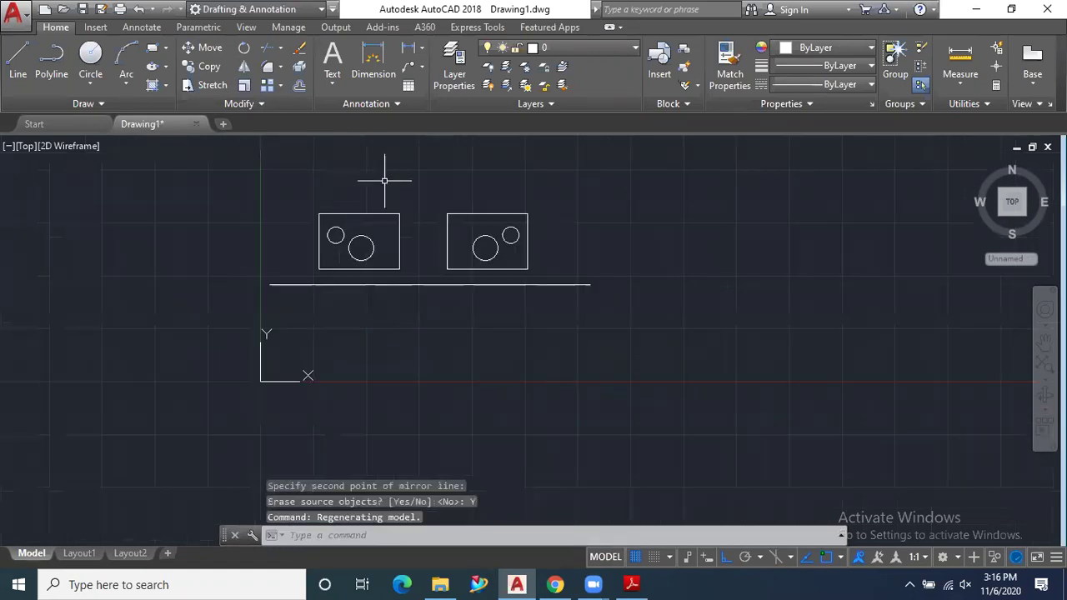
mouse_move(317, 252)
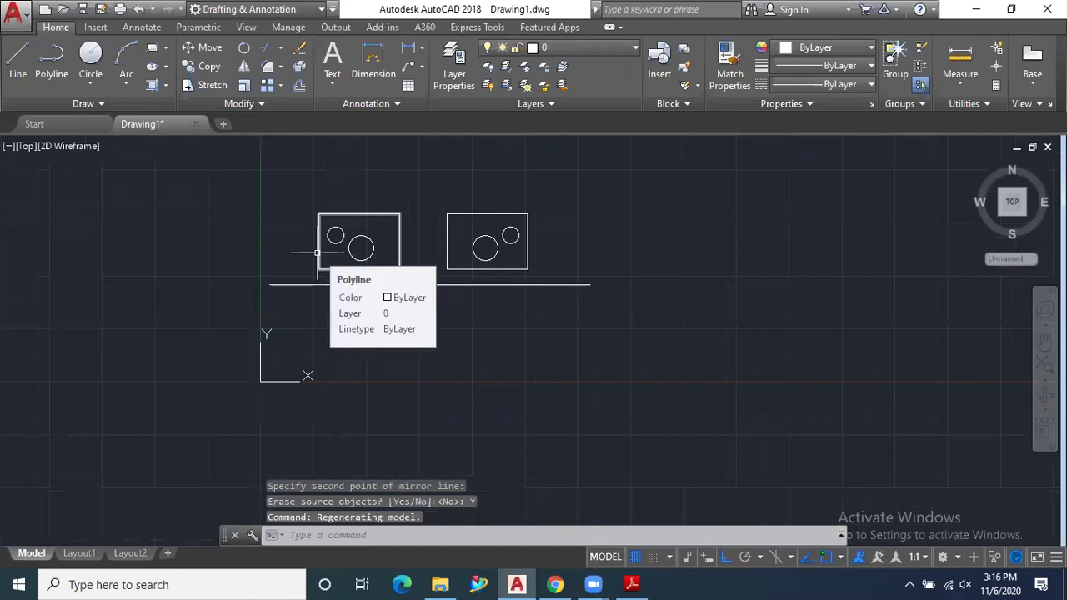
key(Escape)
click(296, 285)
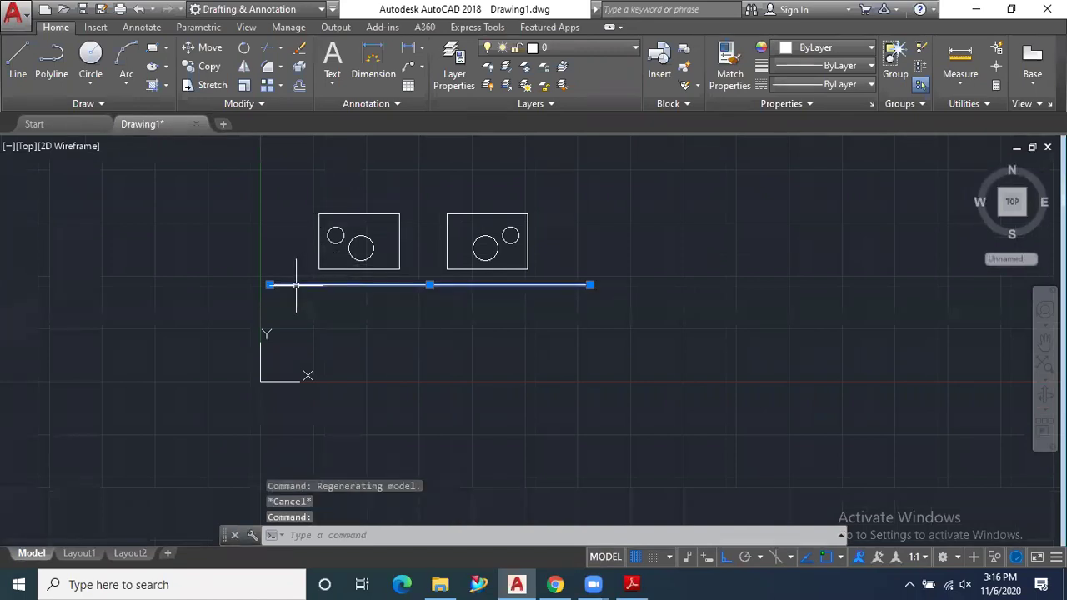
key(Delete)
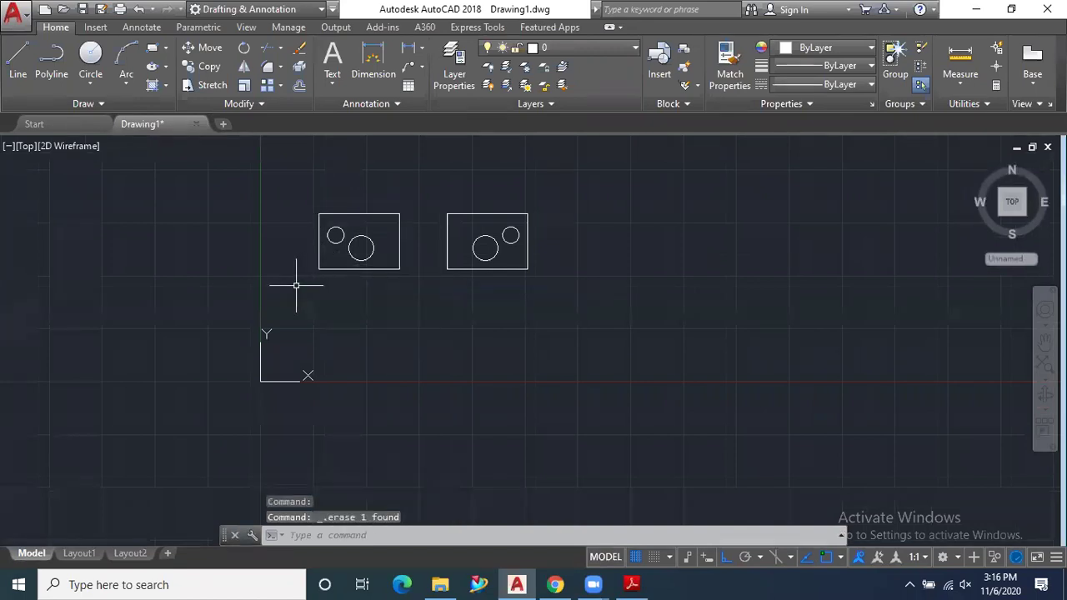
click(536, 201)
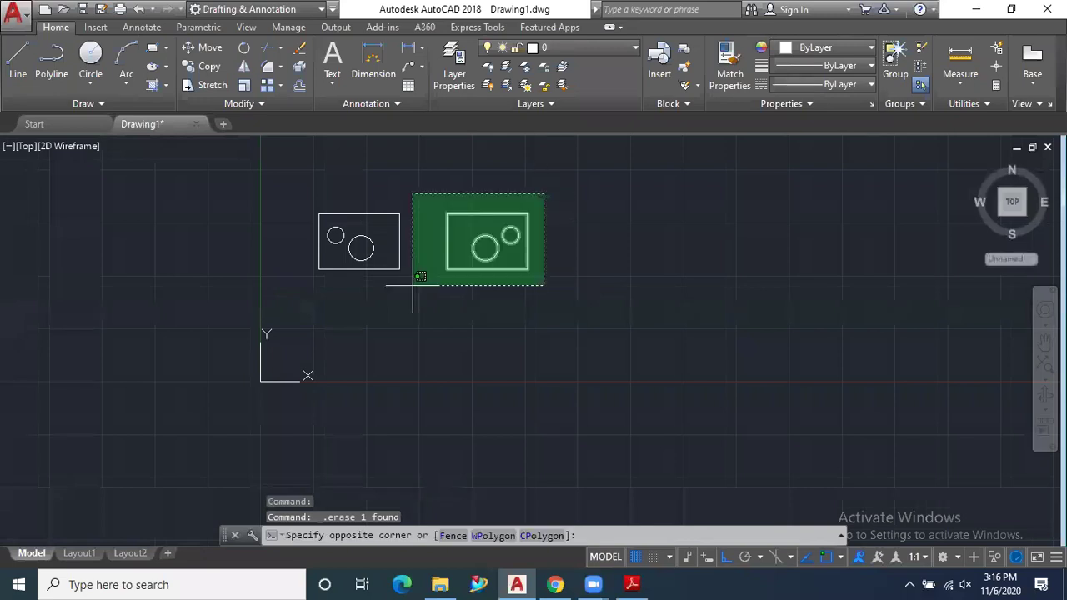
click(312, 315)
key(Delete)
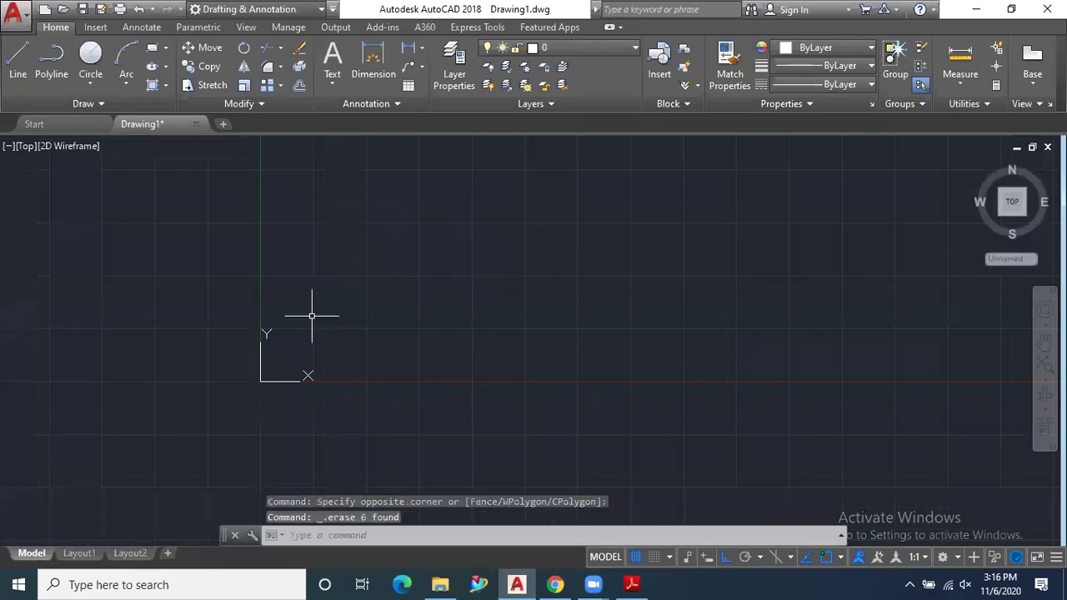
Consult exercise sheet 7.pdf in Adobe Reader, return to AutoCAD and draw a circle of radius 20 in the empty drawing area.
click(632, 584)
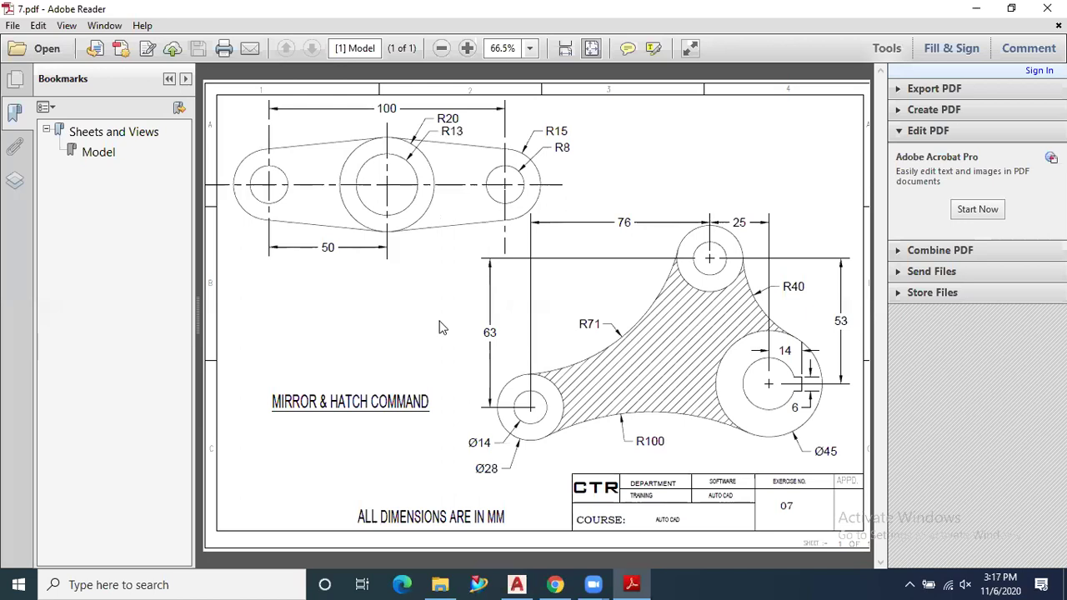
click(522, 584)
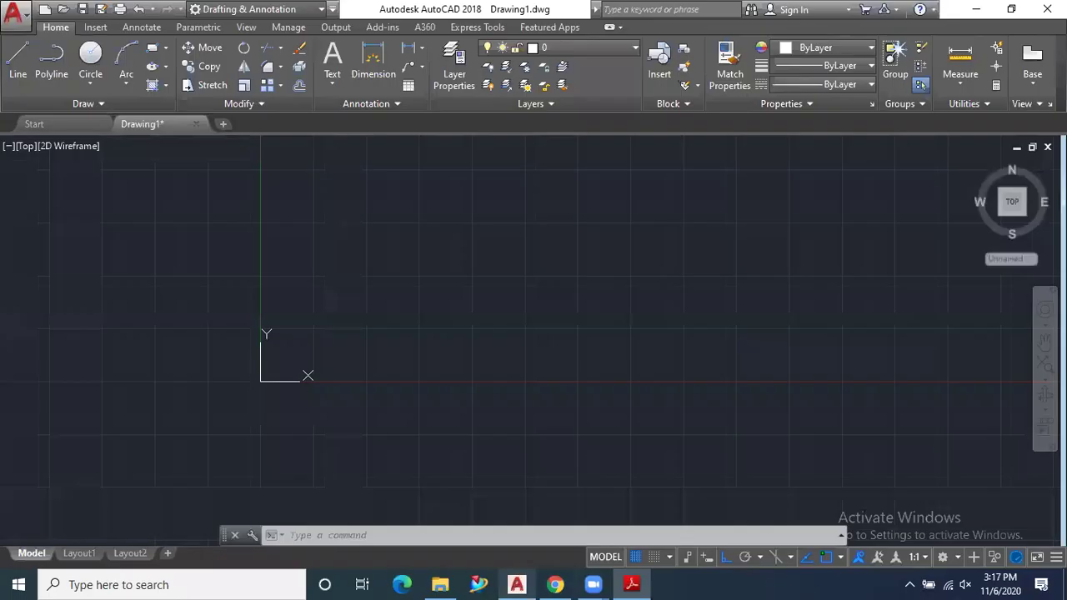
click(90, 55)
click(398, 281)
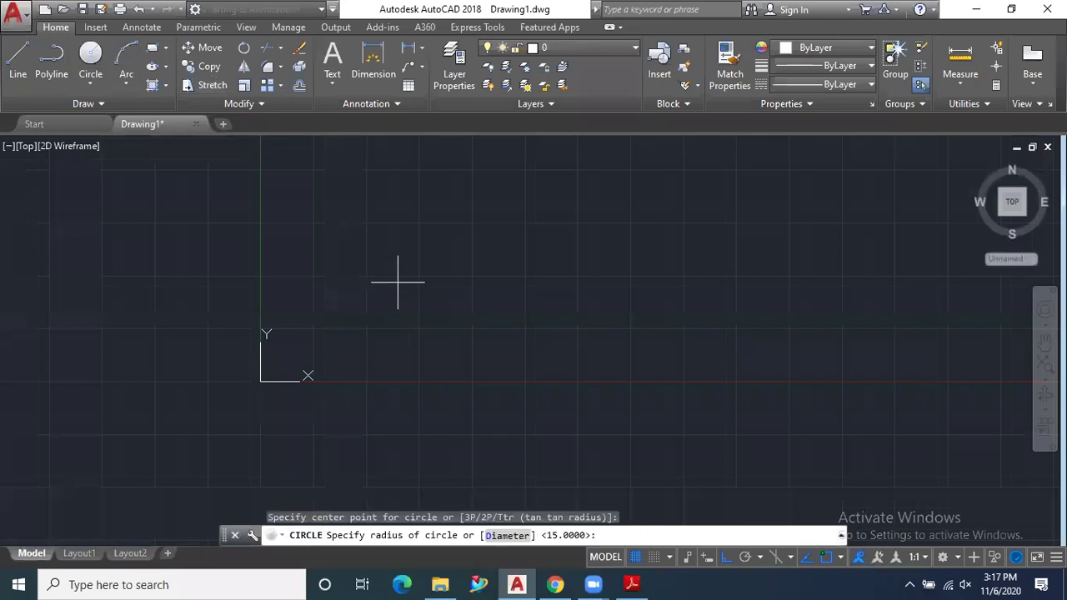
text(2)
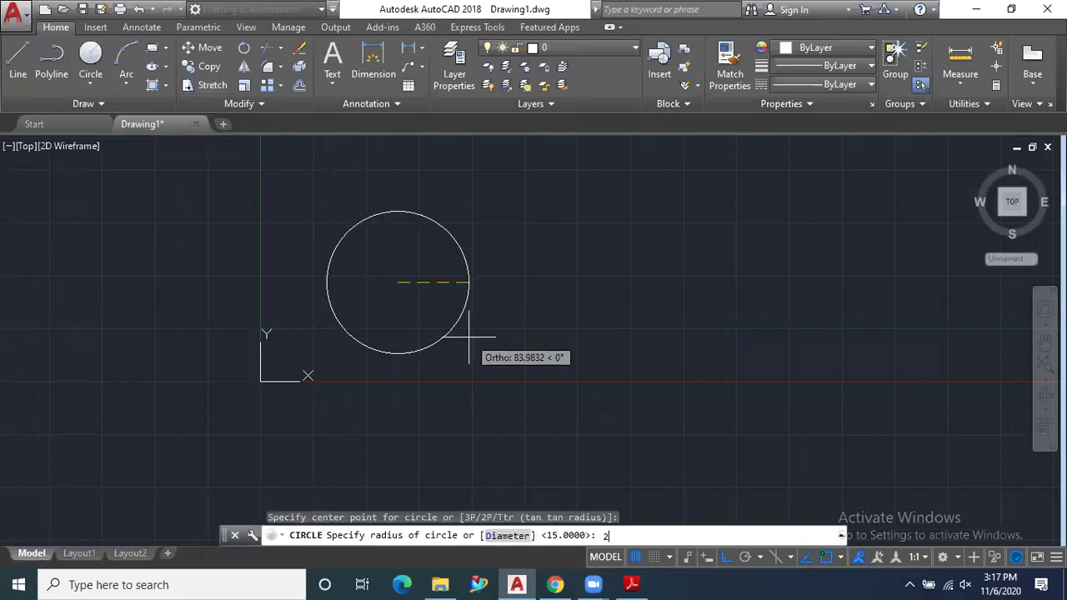
text(0)
key(Return)
Draw a concentric circle of radius 13 at the centre of the radius 20 circle.
key(Return)
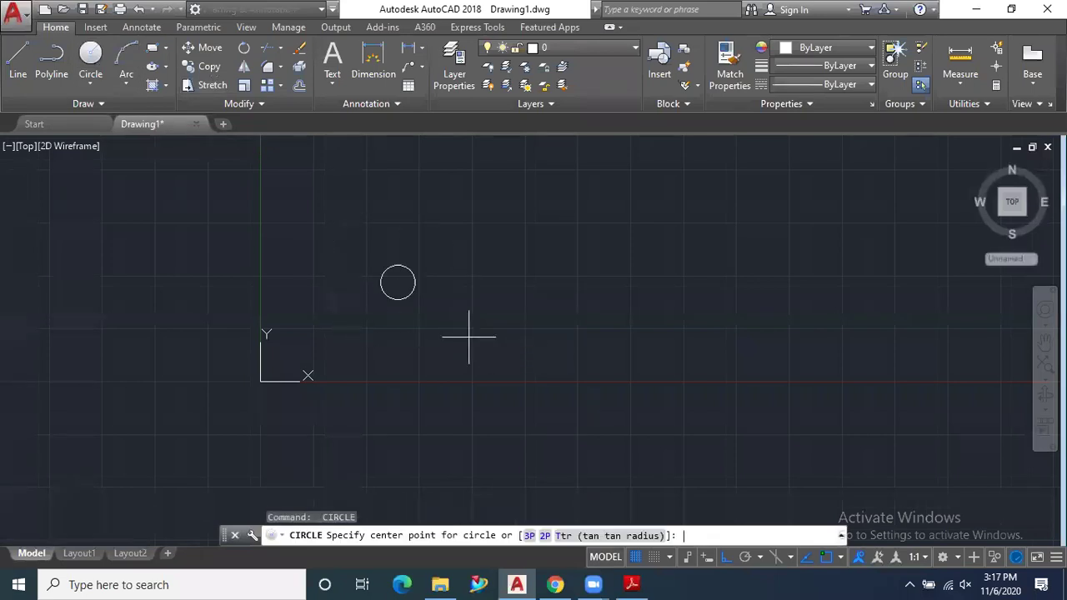
click(398, 282)
scroll(409, 294, up, 4)
text(13)
key(Return)
scroll(415, 276, down, 3)
scroll(338, 317, up, 4)
scroll(348, 322, down, 2)
scroll(317, 389, up, 2)
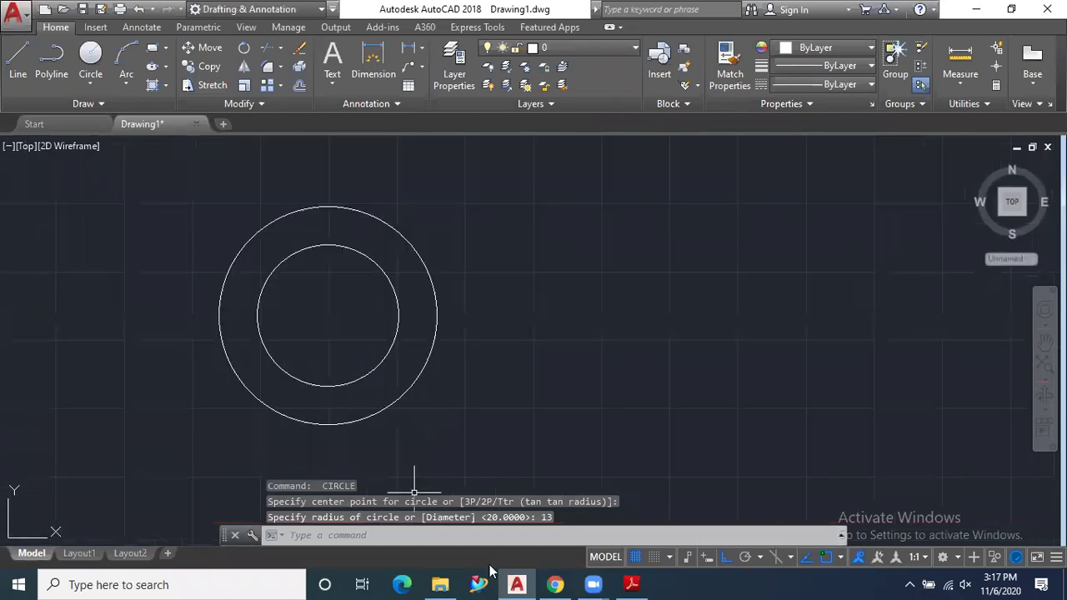
Examine the upper link's dimensions on exercise sheet 7.pdf in Adobe Reader and return to AutoCAD.
click(632, 584)
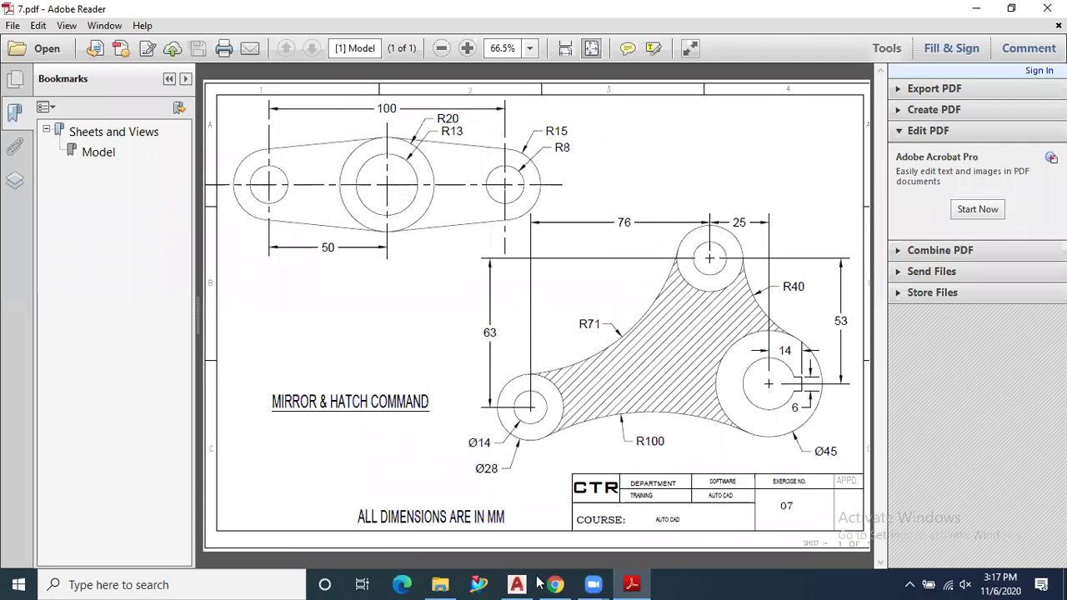
mouse_move(548, 584)
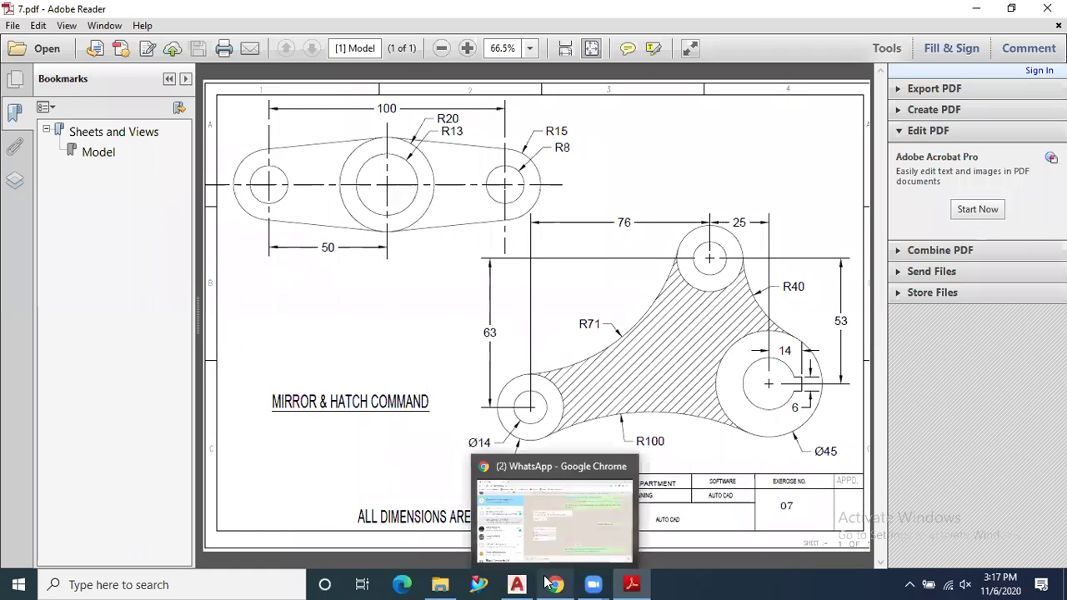
click(517, 585)
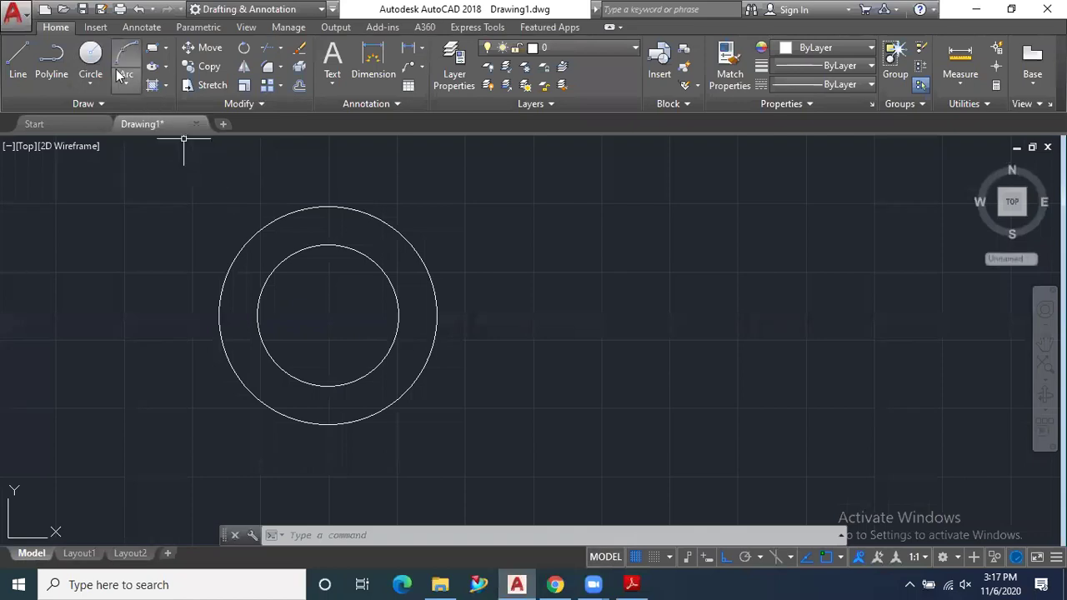
click(94, 57)
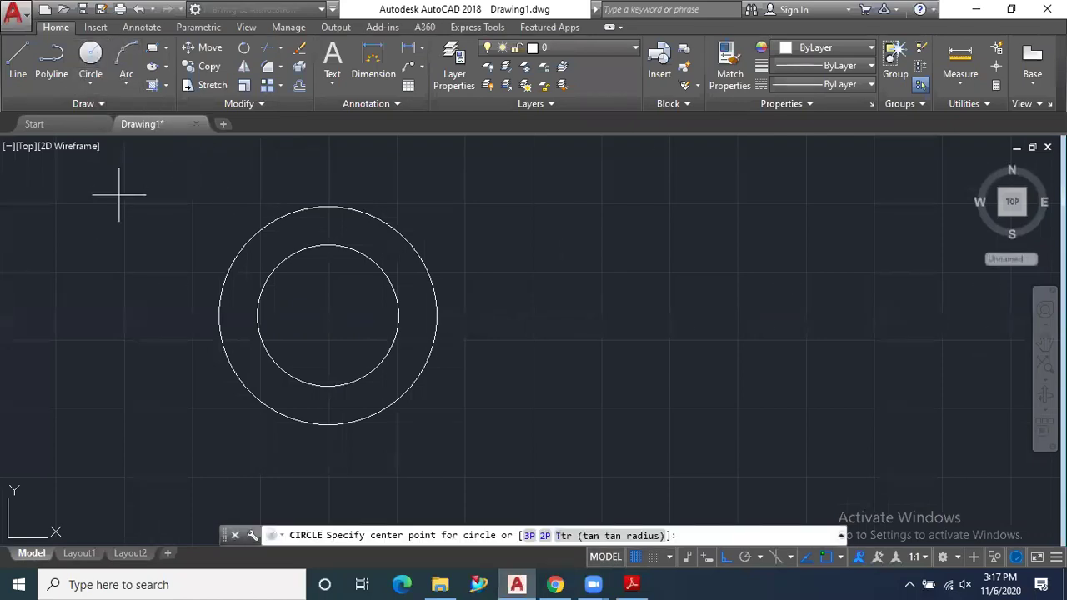
text(from)
key(Return)
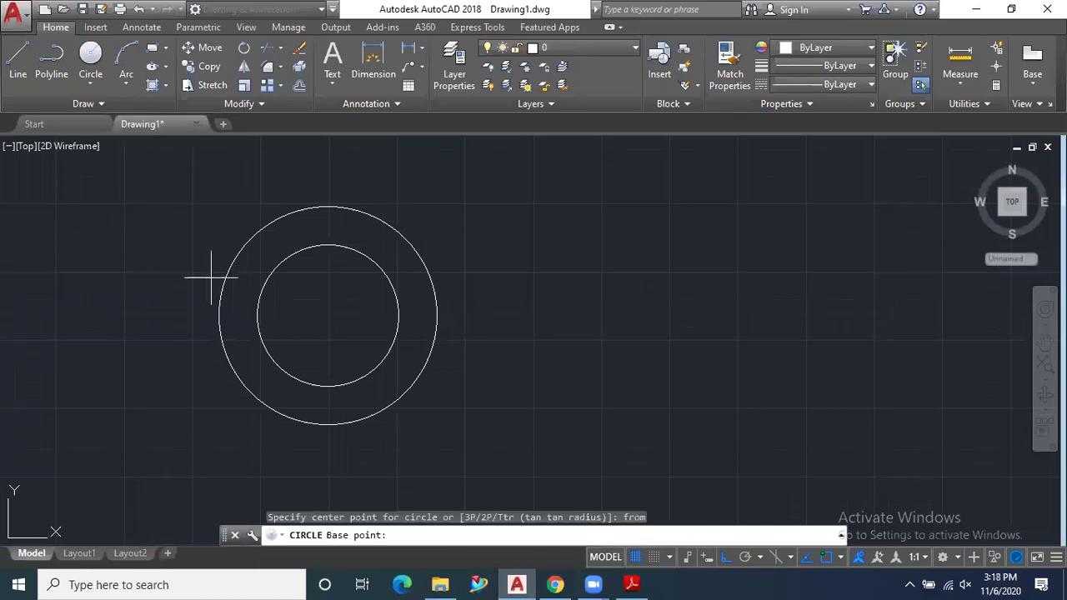
click(327, 315)
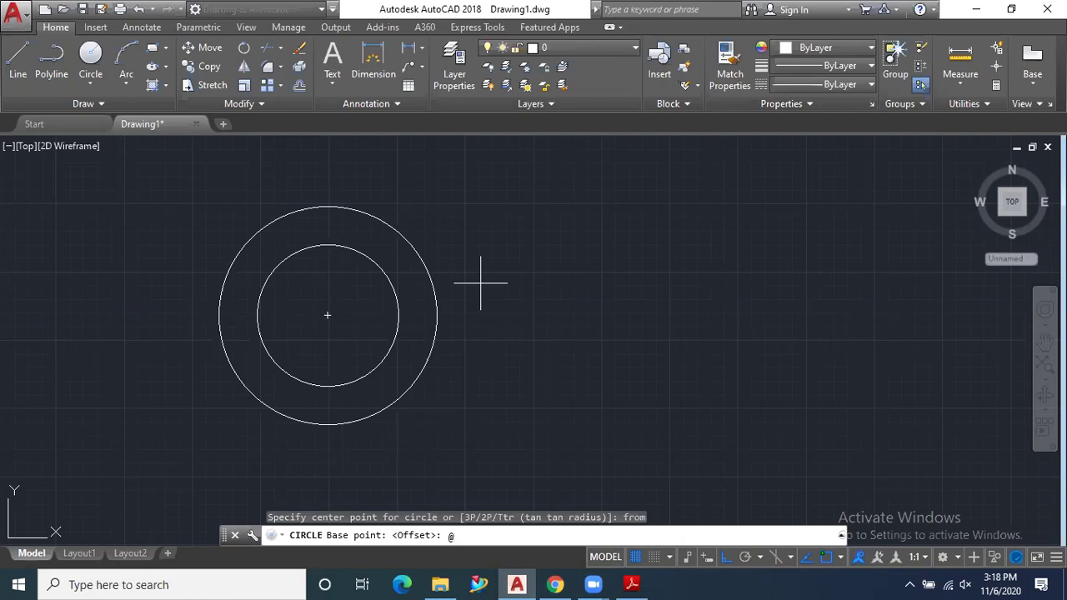
mouse_move(631, 584)
key(Return)
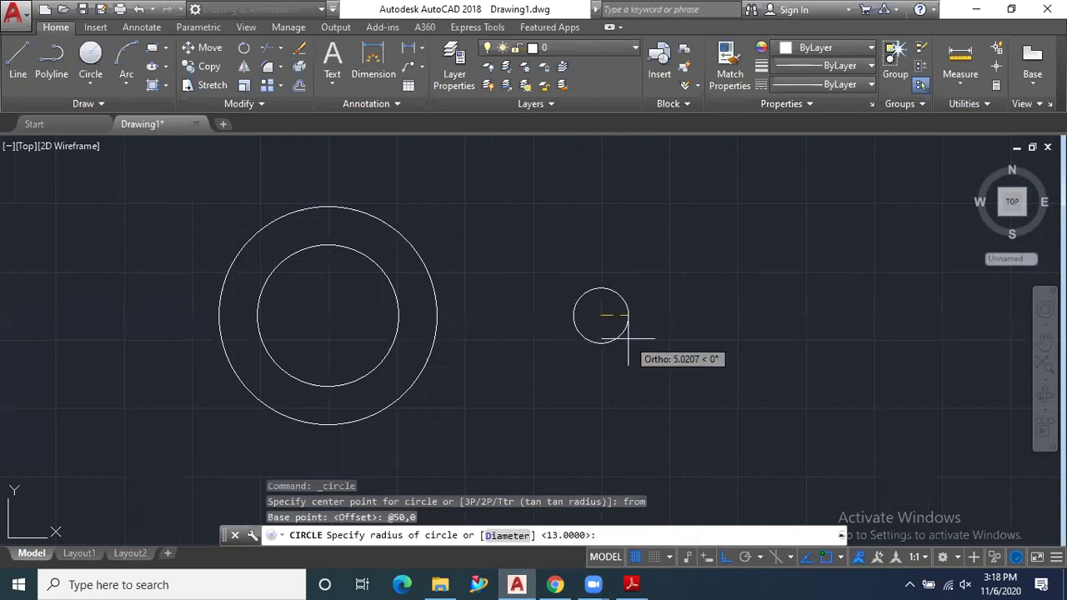
key(Return)
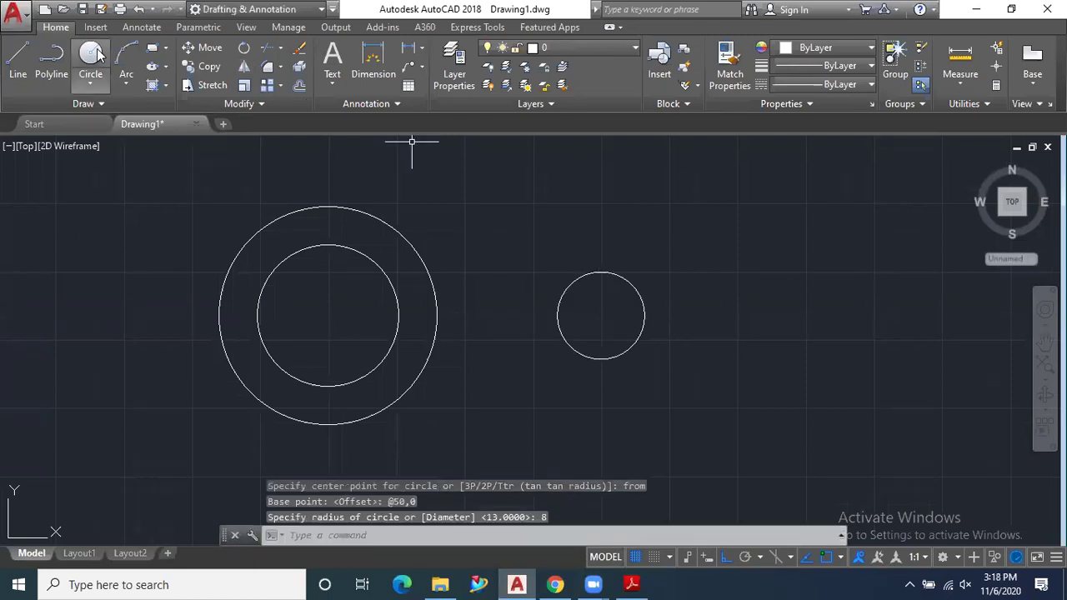
Check the outer radius on exercise sheet 7.pdf in Adobe Reader, return to AutoCAD and draw a radius 15 circle concentric with the radius 8 circle.
click(631, 584)
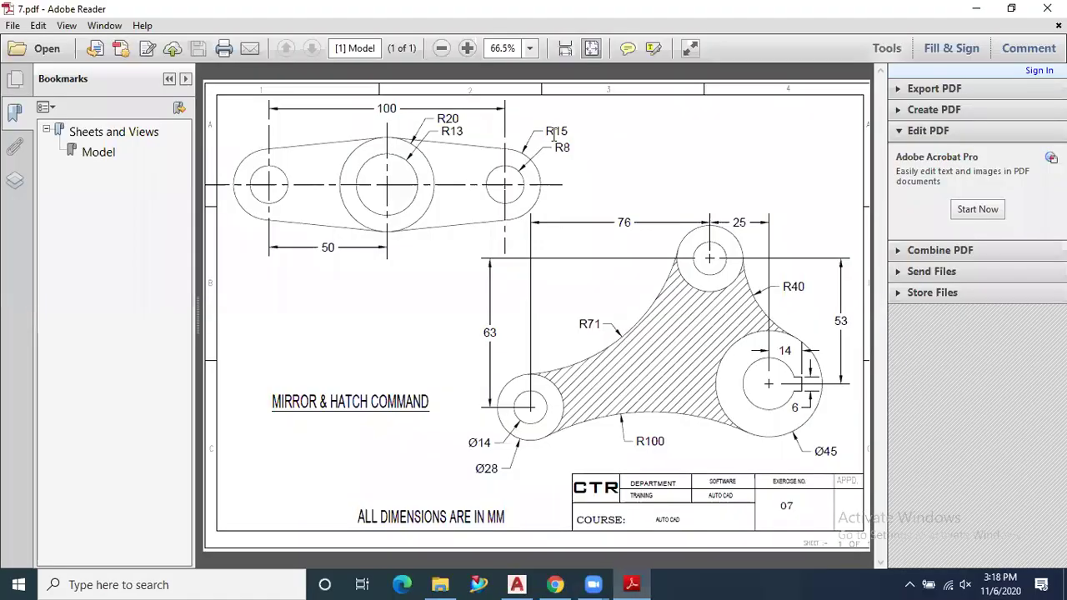
click(631, 583)
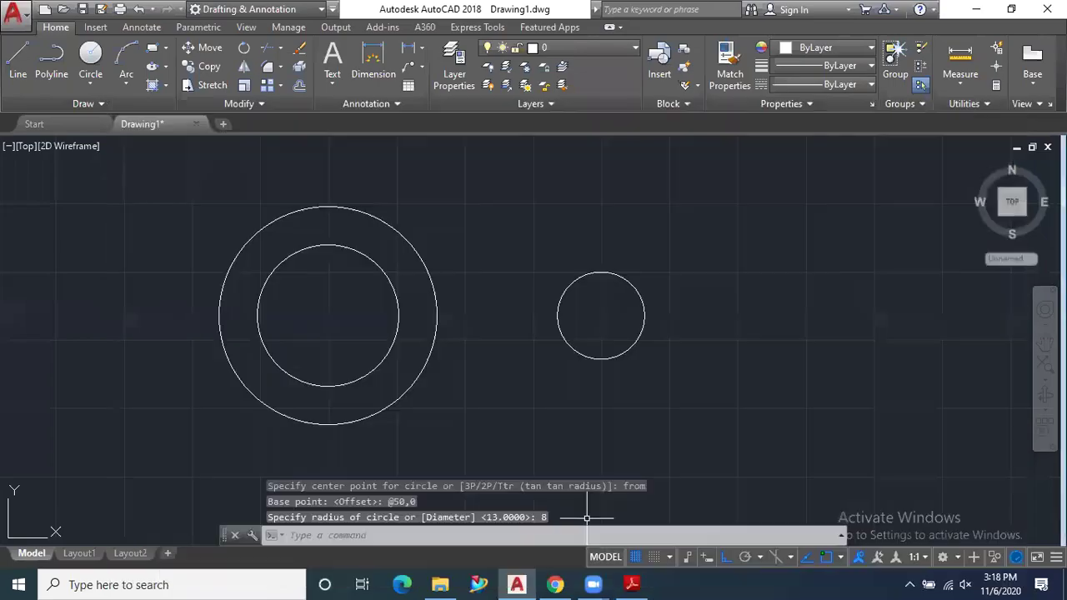
click(92, 63)
click(601, 315)
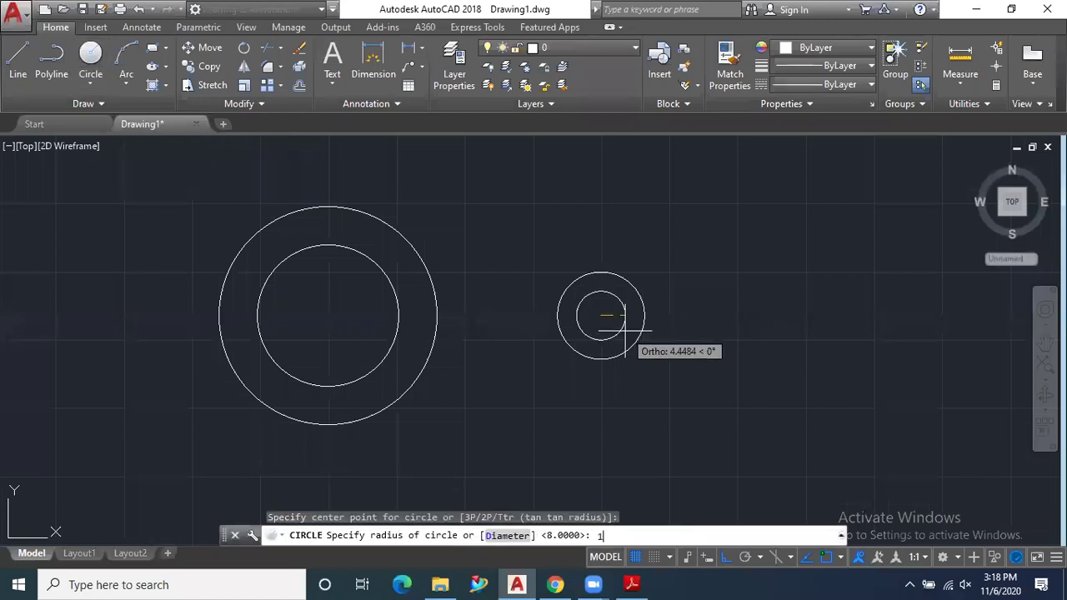
key(Return)
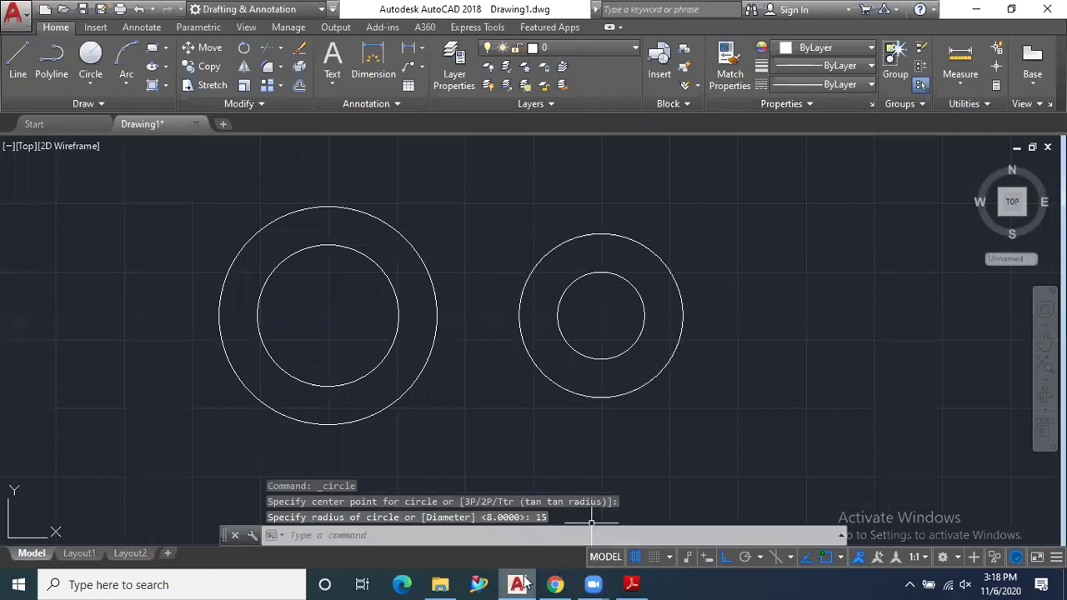
Consult the sheet in Adobe Reader, return to AutoCAD and draw a line joining the top quadrants of the radius 20 and radius 15 circles.
click(632, 585)
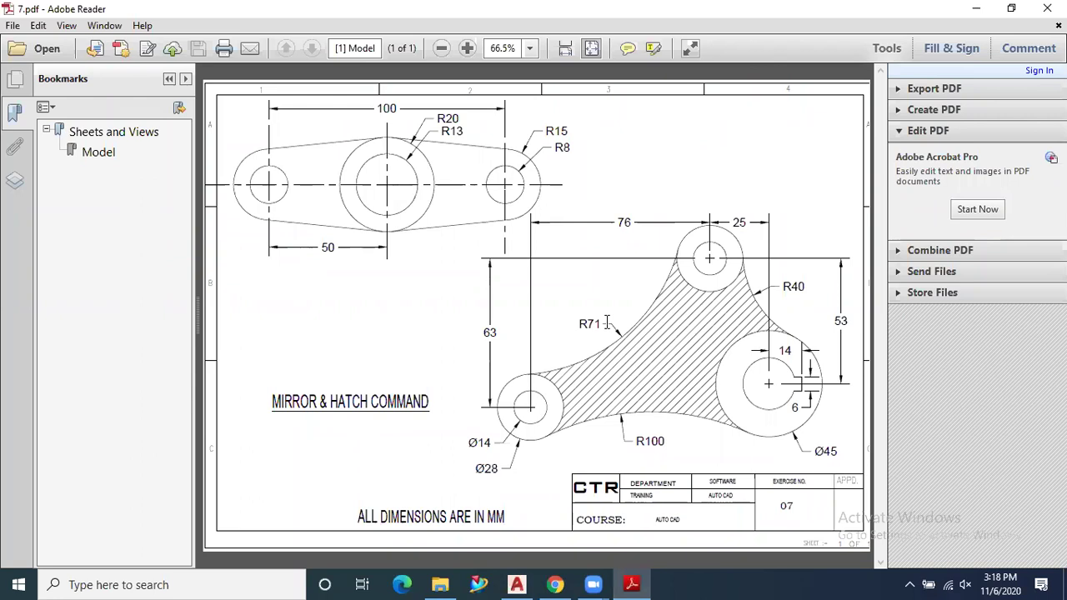
click(517, 585)
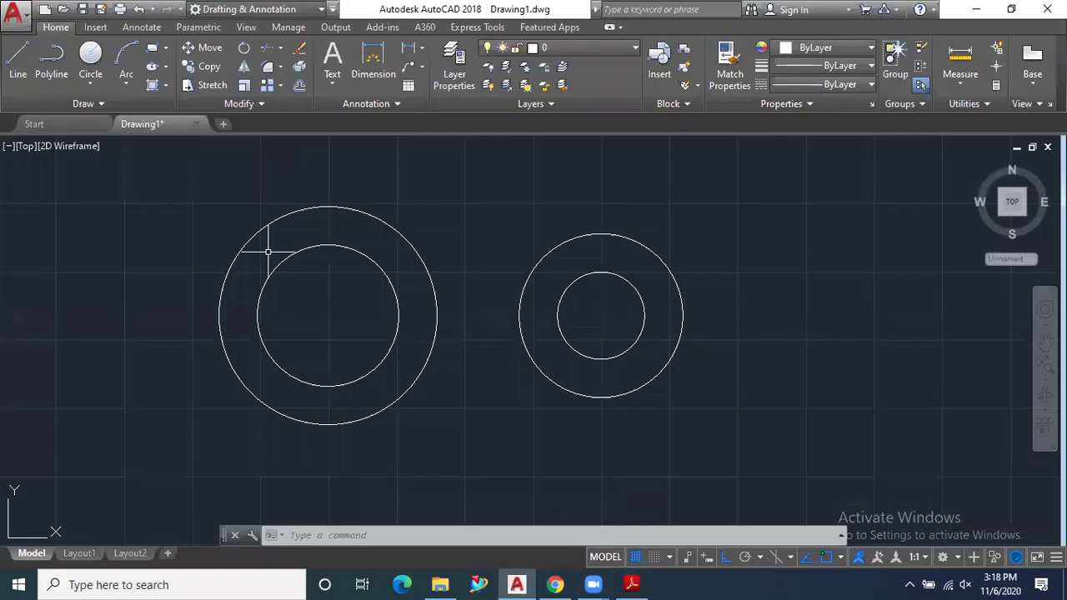
click(17, 60)
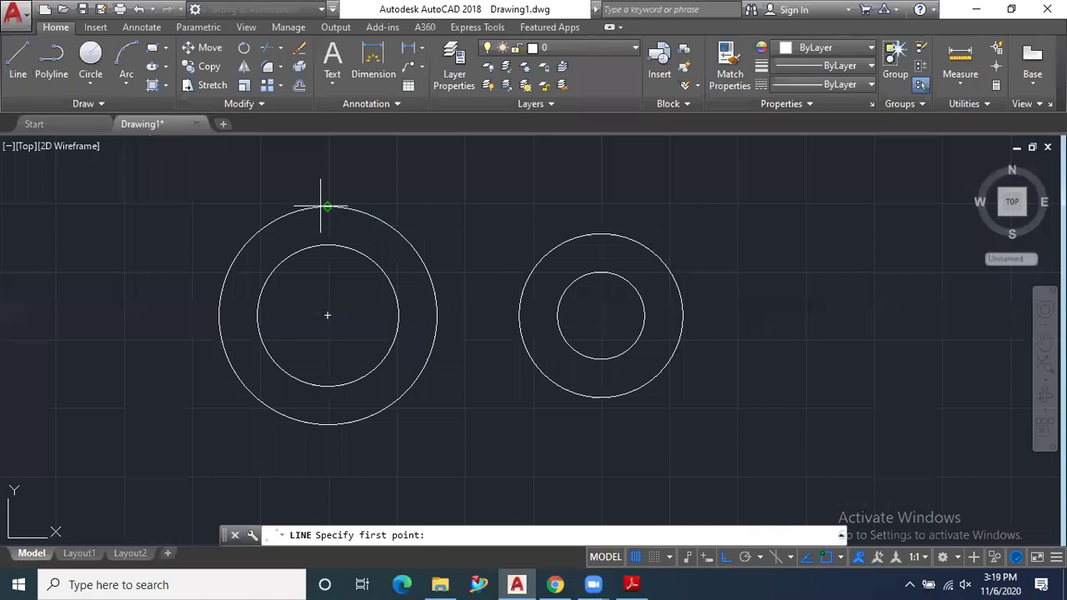
click(326, 206)
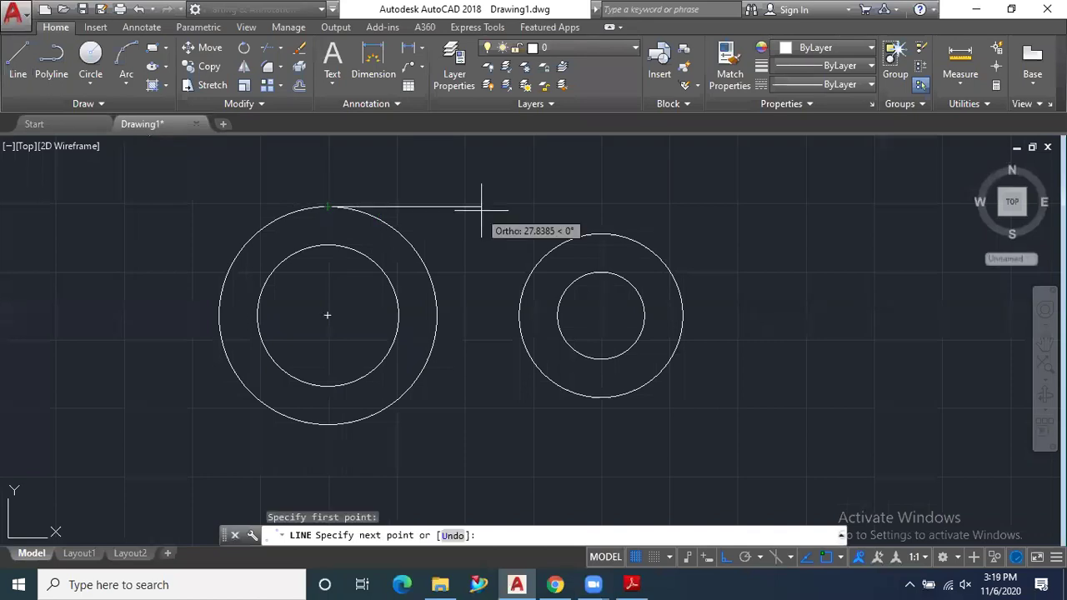
click(599, 234)
key(Escape)
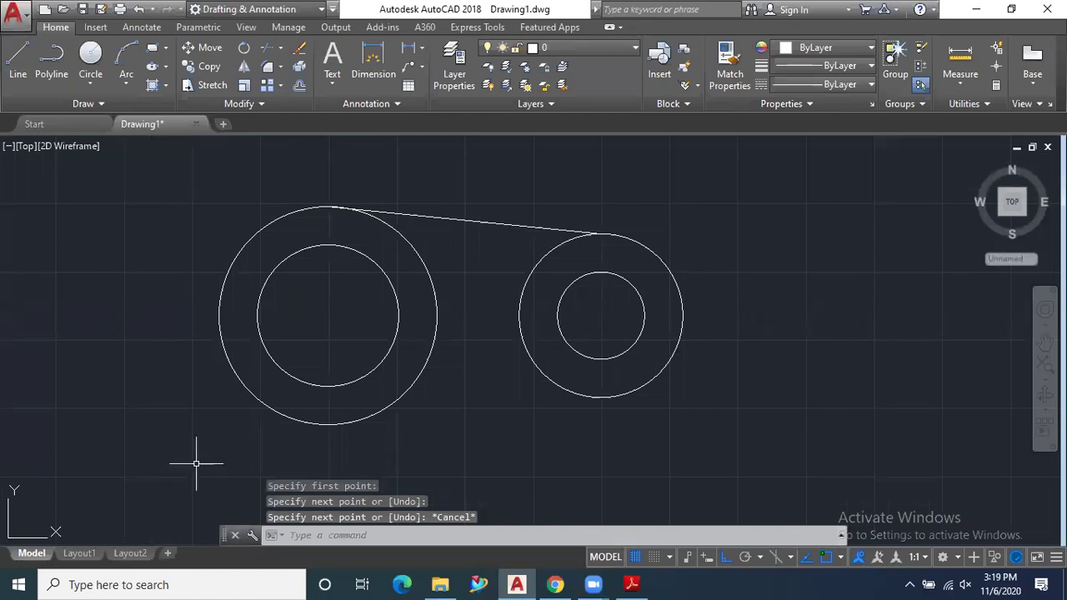
Examine closely how the connecting line meets the outer circles at both of its ends.
scroll(354, 222, up, 5)
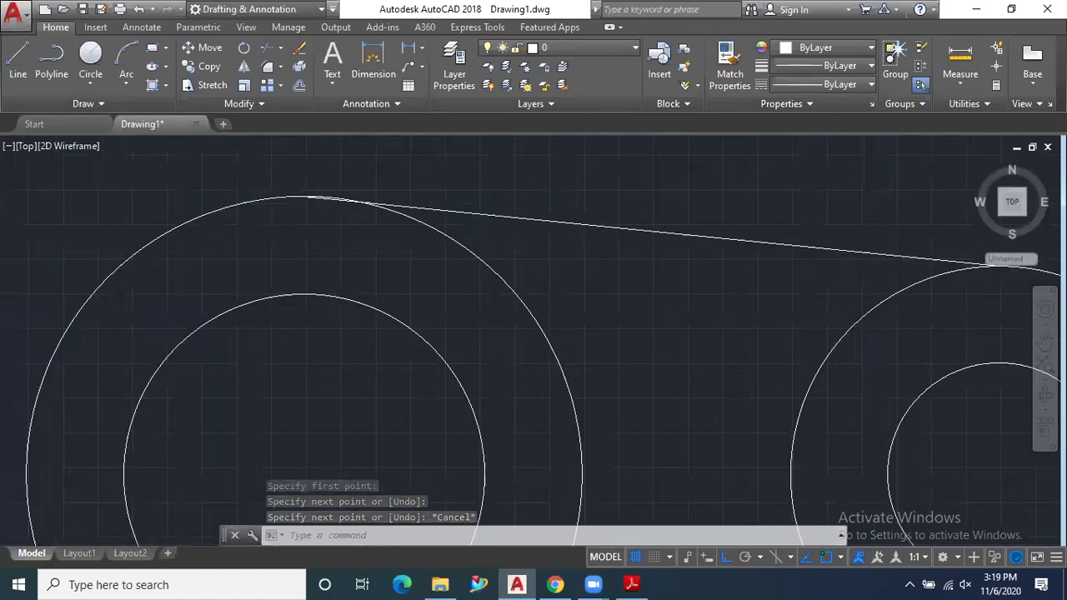
scroll(328, 184, up, 3)
scroll(250, 196, up, 3)
scroll(205, 229, up, 2)
scroll(162, 220, up, 1)
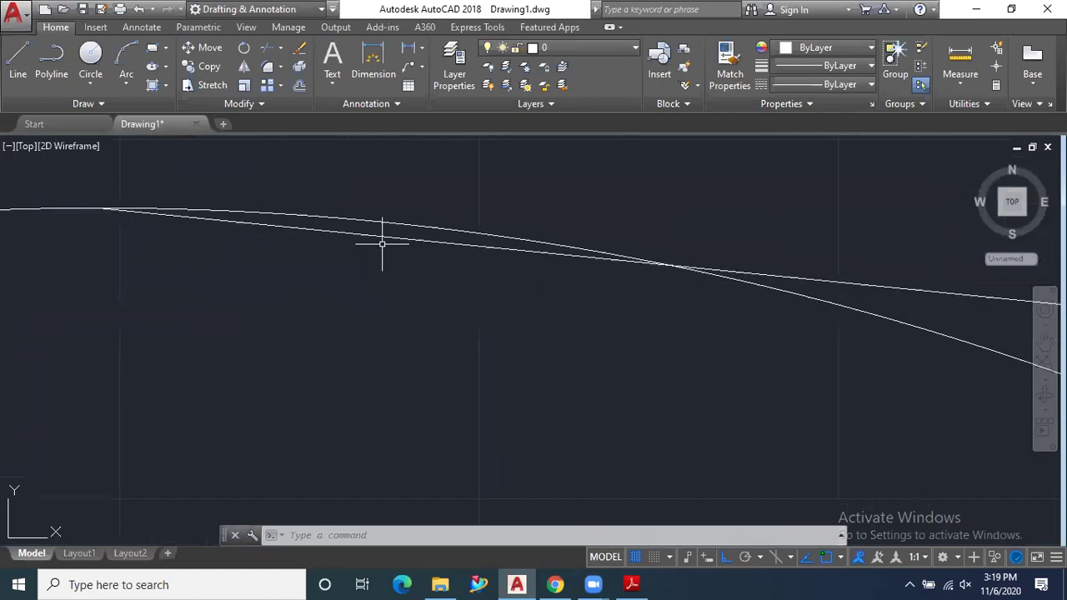
scroll(291, 222, down, 5)
scroll(260, 218, down, 3)
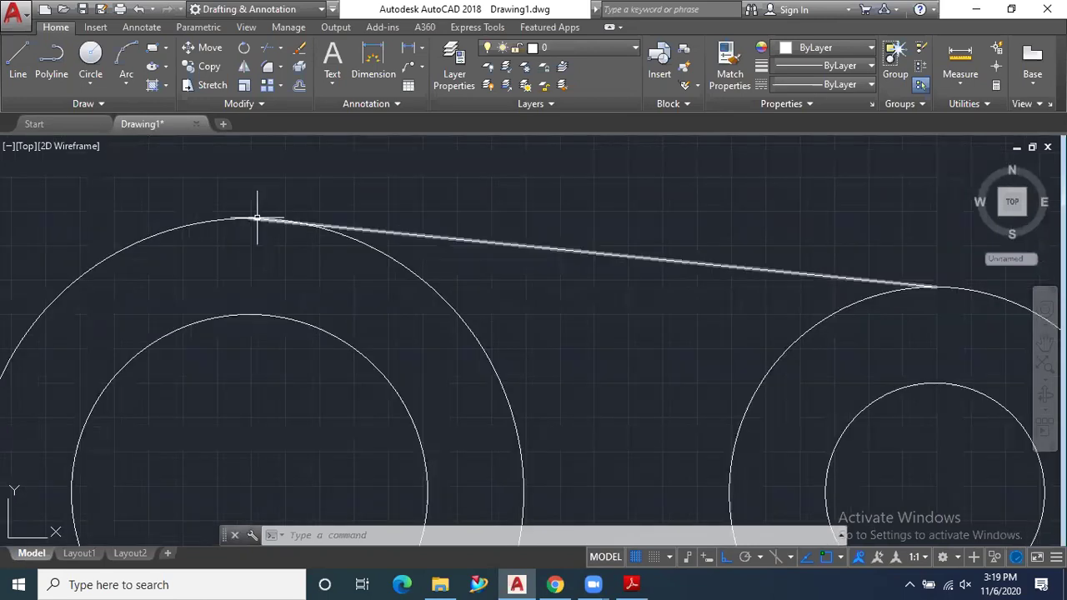
scroll(266, 234, down, 2)
scroll(667, 267, up, 2)
scroll(753, 267, up, 2)
scroll(614, 307, up, 2)
scroll(679, 248, down, 6)
scroll(679, 250, down, 5)
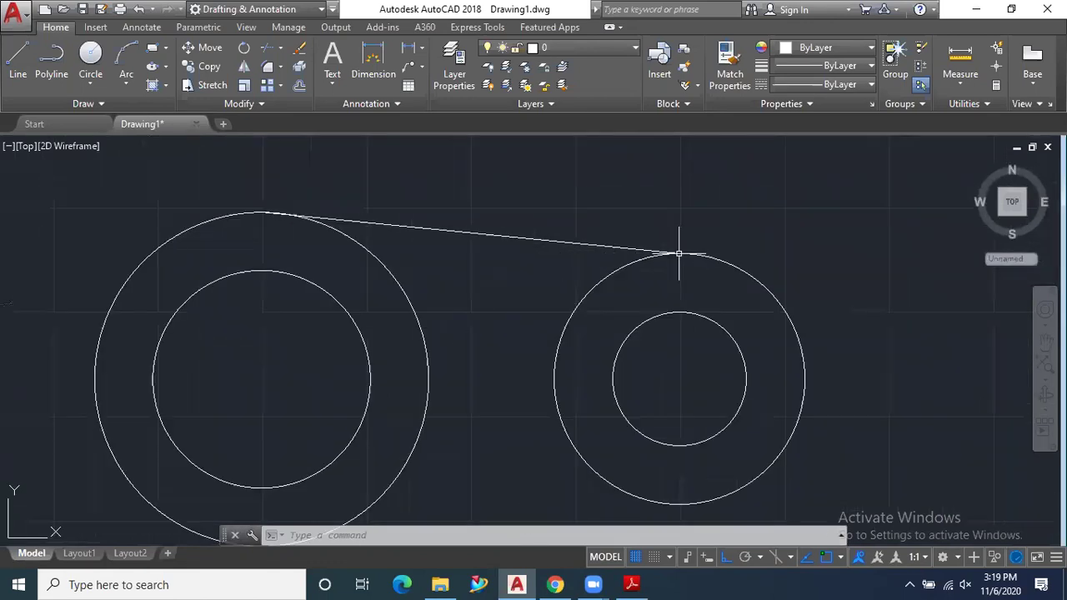
scroll(267, 218, up, 5)
scroll(292, 217, up, 4)
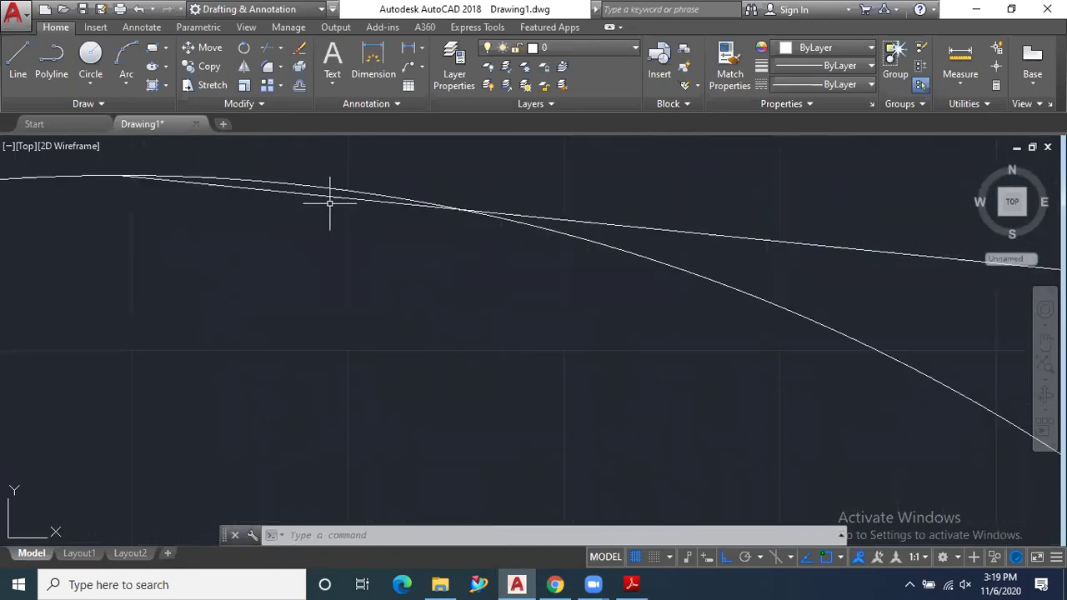
scroll(308, 199, down, 3)
scroll(295, 202, down, 5)
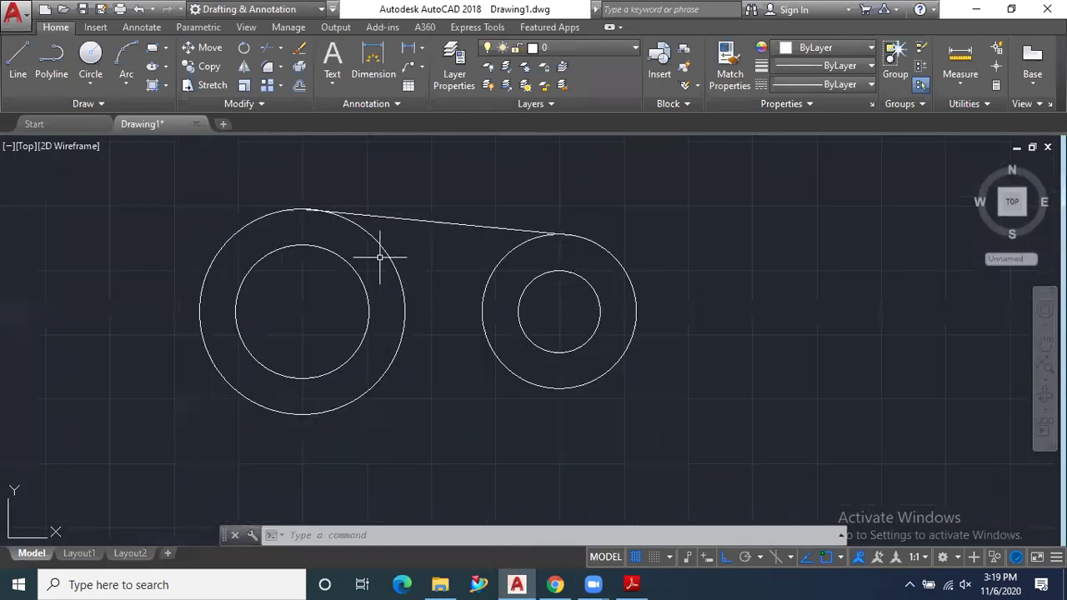
Delete the line joining the top quadrants of the two outer circles.
click(401, 220)
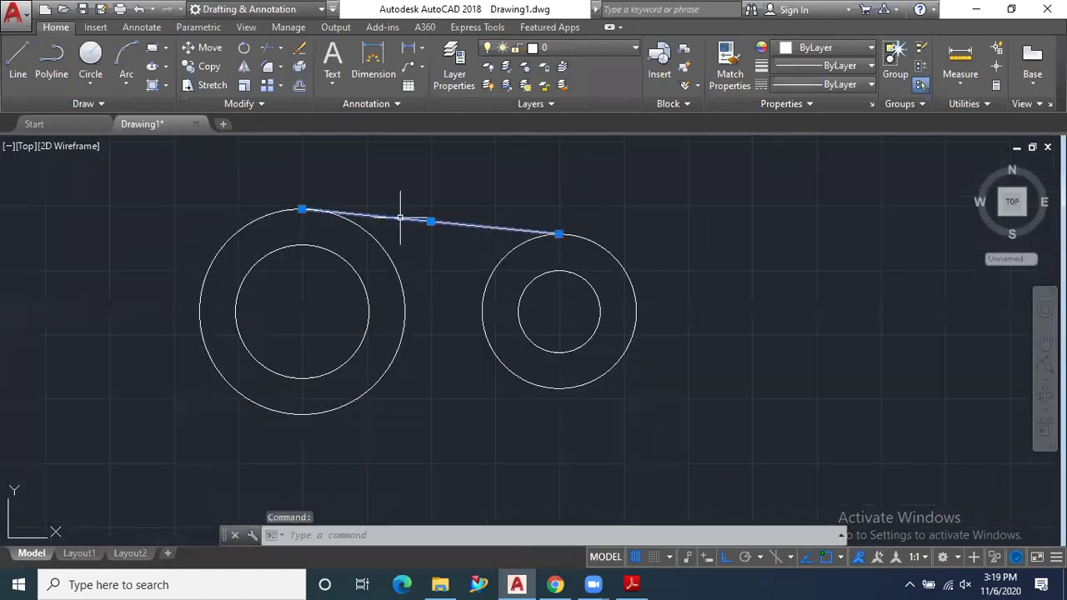
key(Delete)
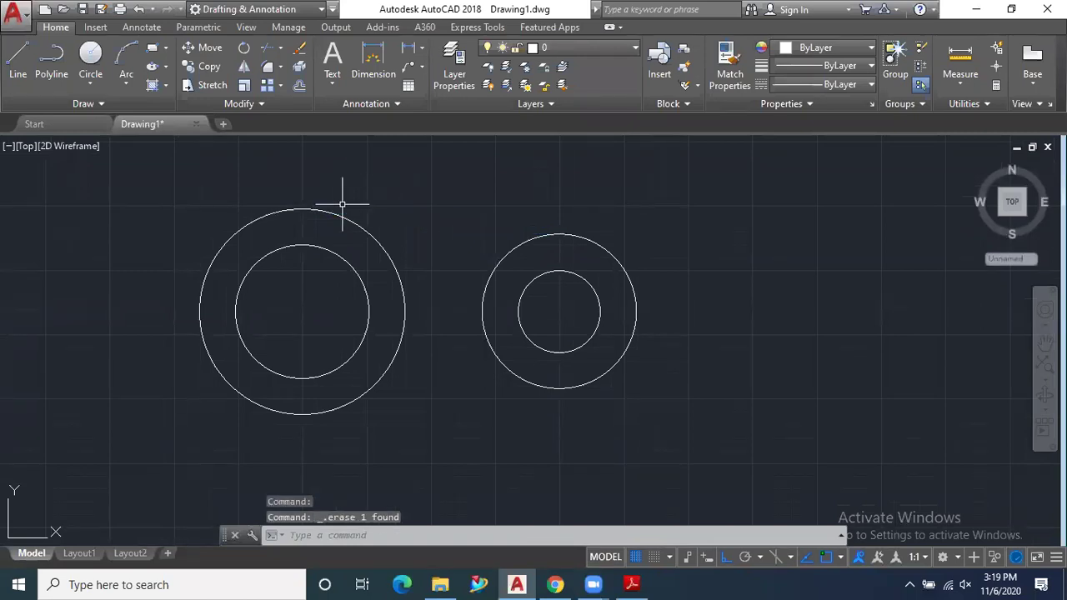
Draw a line along the upper side, tangent to both the radius 20 and radius 15 circles, using the tan snap at each end.
click(18, 66)
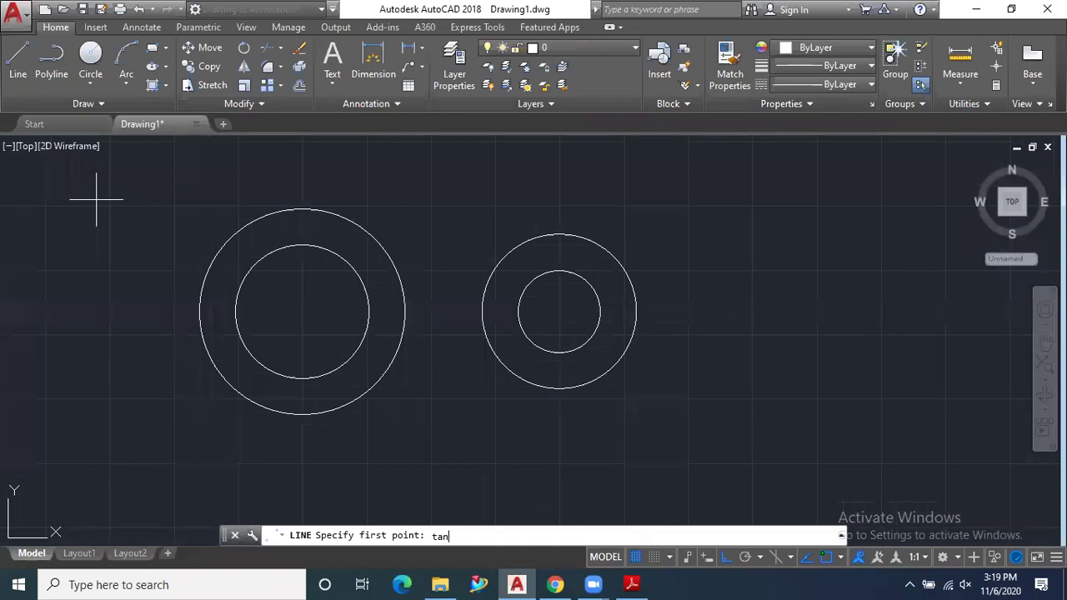
key(Return)
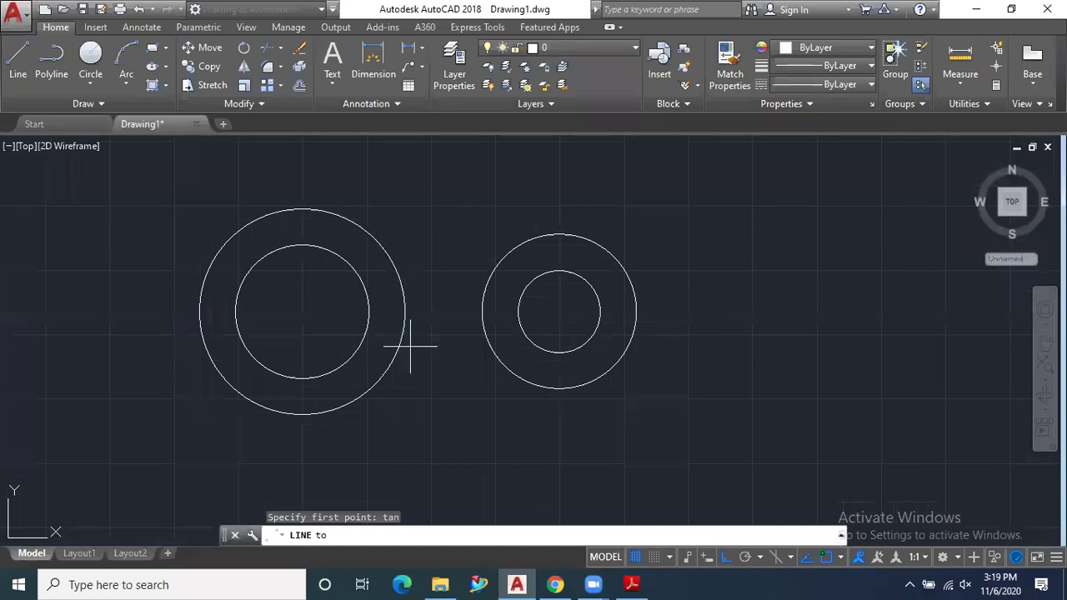
click(384, 246)
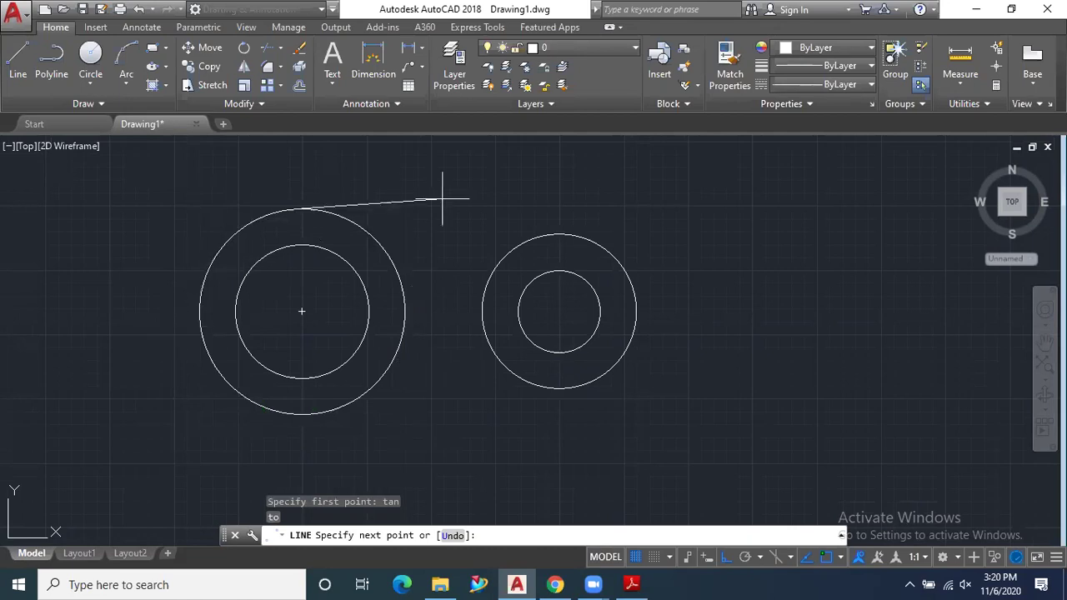
scroll(551, 229, up, 4)
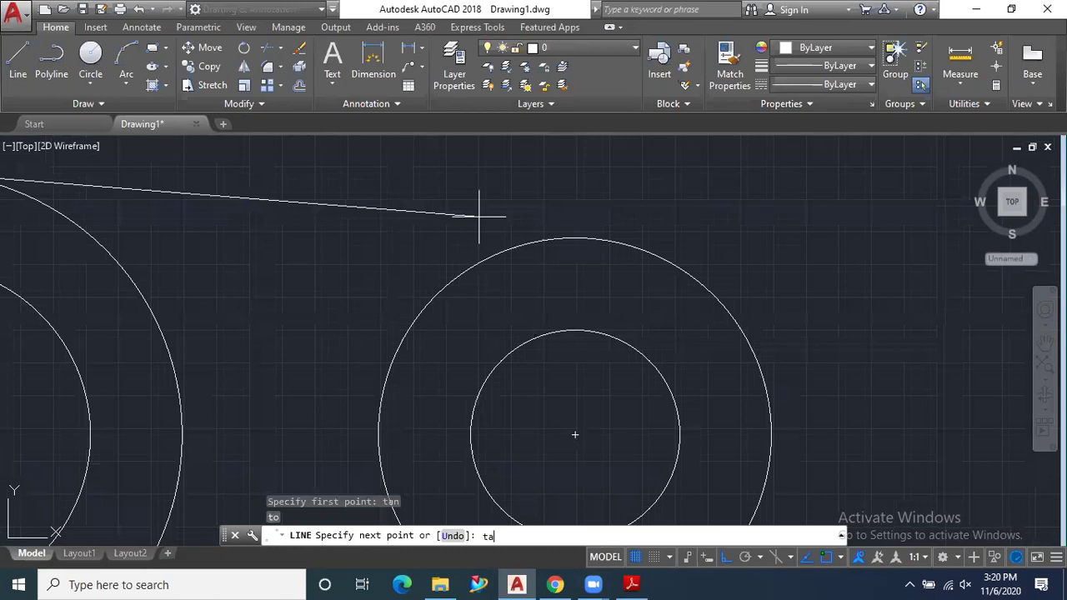
key(Return)
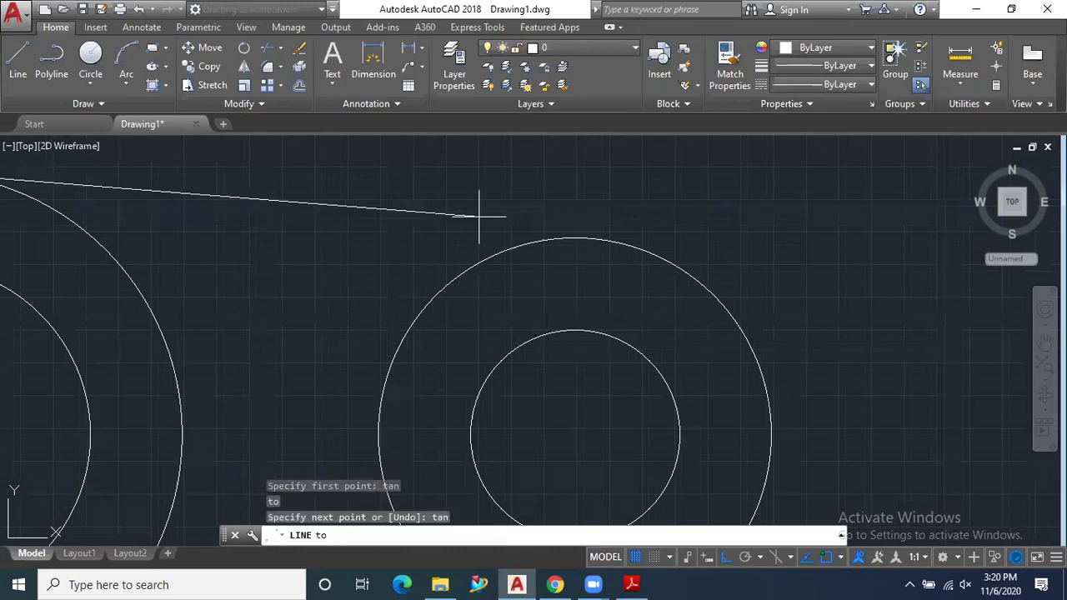
click(605, 242)
key(Escape)
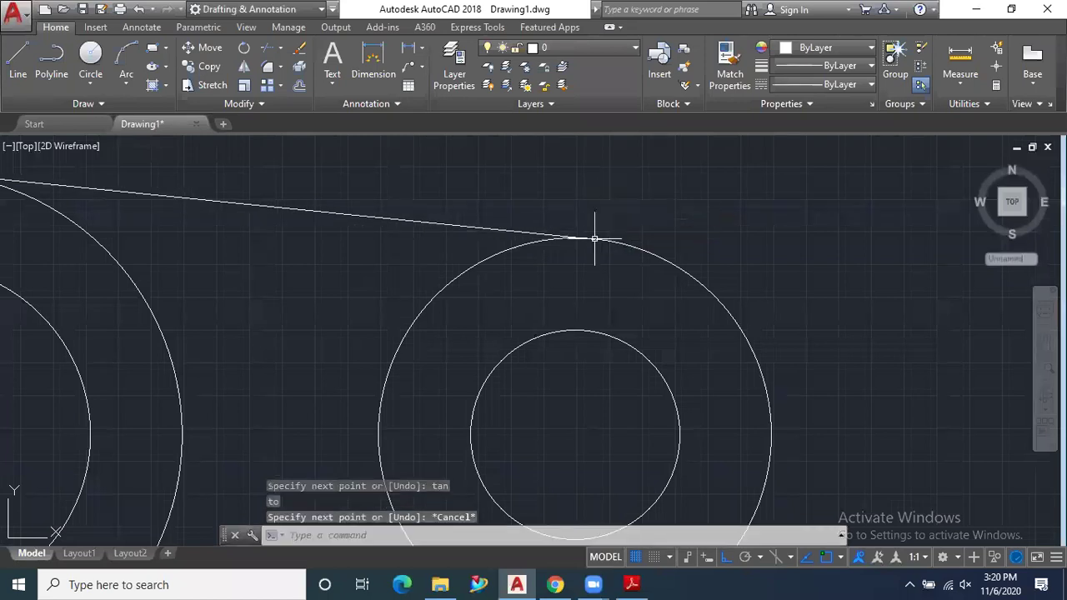
Examine the tangent line's contact points on the radius 20 and radius 15 circles.
scroll(610, 239, down, 3)
scroll(333, 203, up, 5)
scroll(332, 203, up, 3)
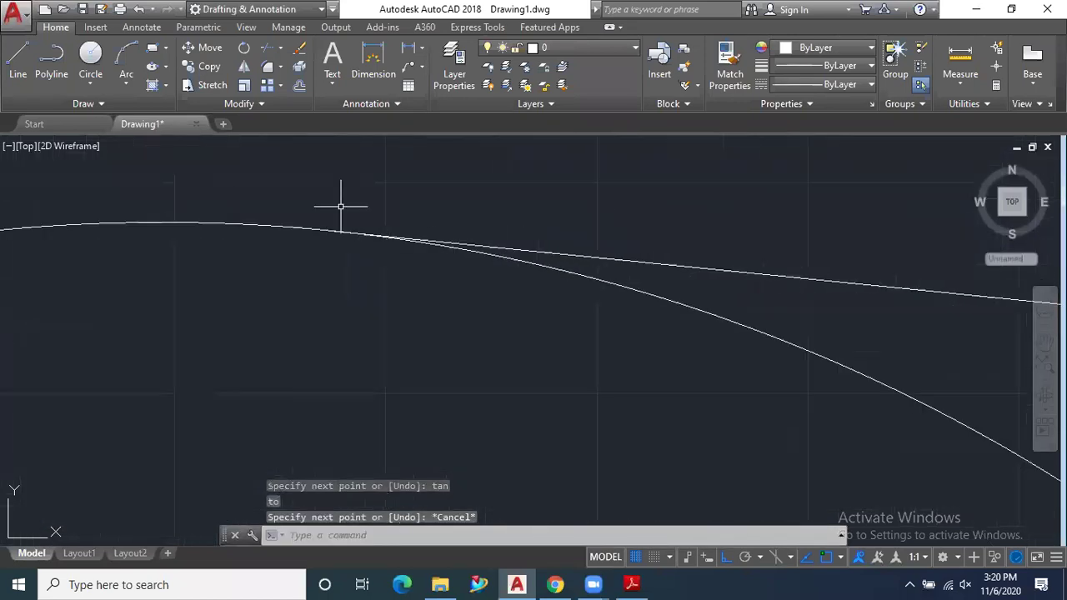
scroll(354, 233, down, 5)
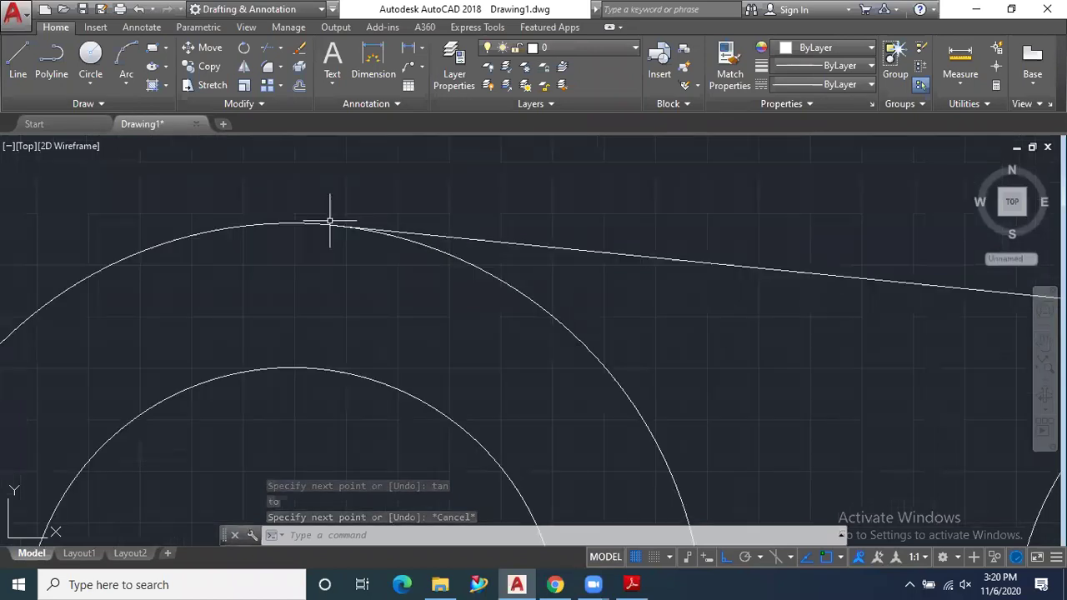
scroll(712, 261, up, 5)
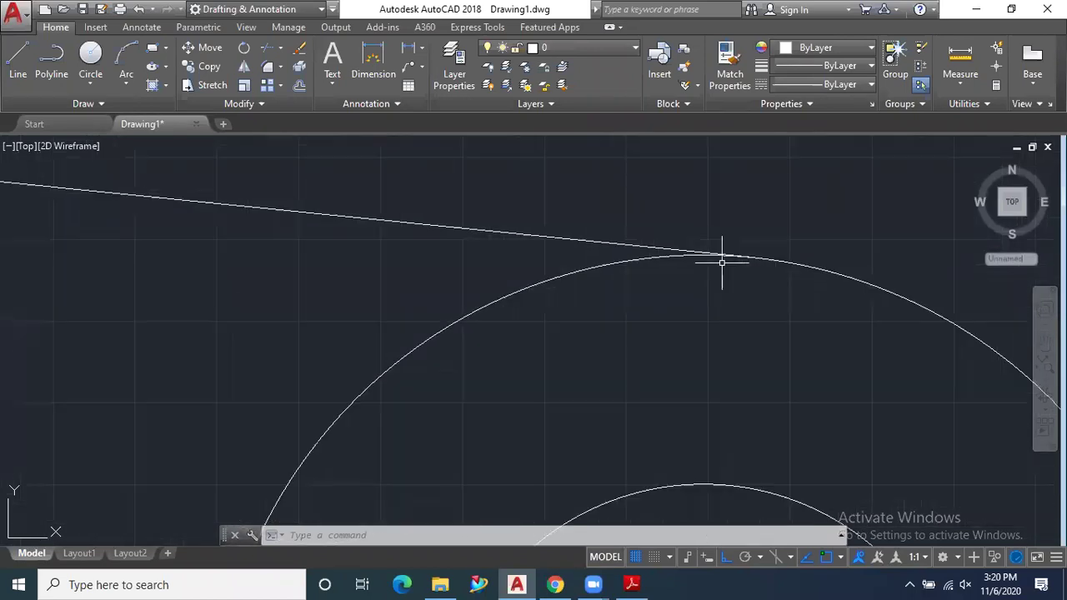
scroll(732, 267, up, 1)
scroll(692, 222, down, 6)
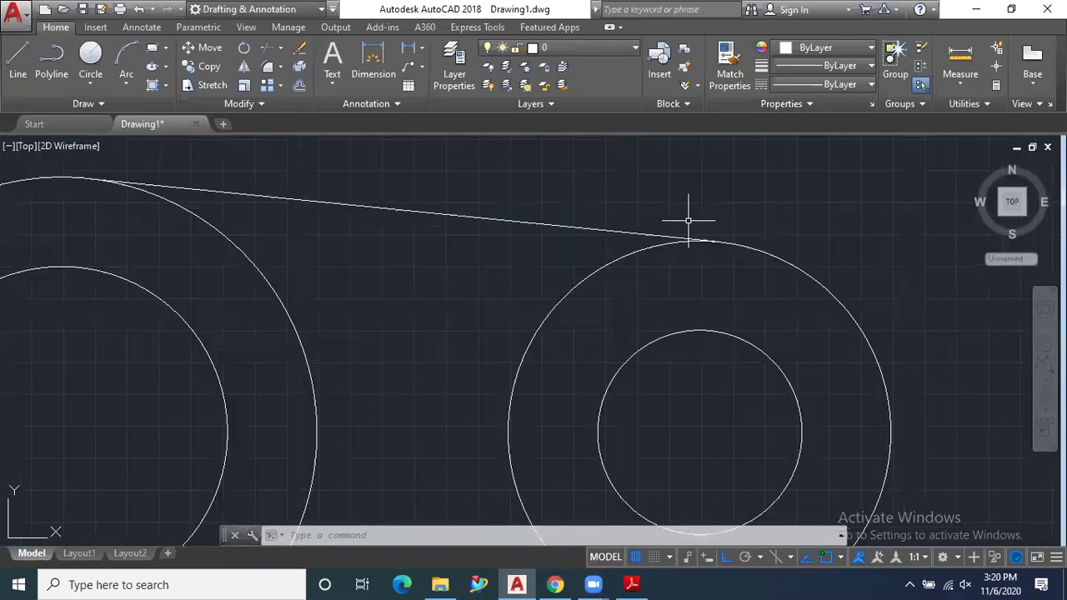
scroll(627, 225, down, 2)
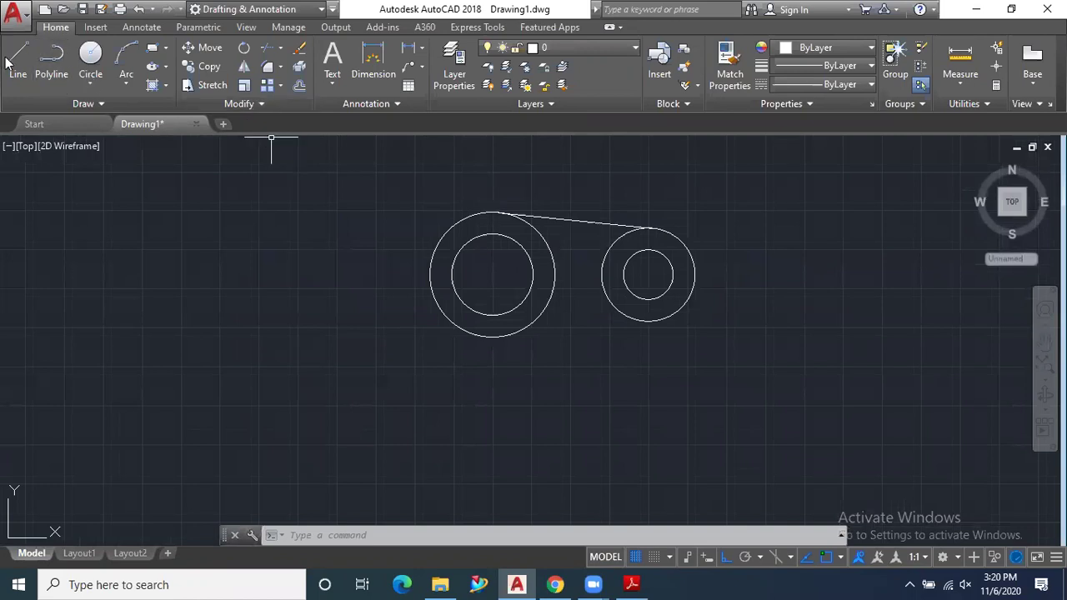
With ortho off, draw a line along the lower side, tangent to both the radius 20 and radius 15 circles.
click(16, 66)
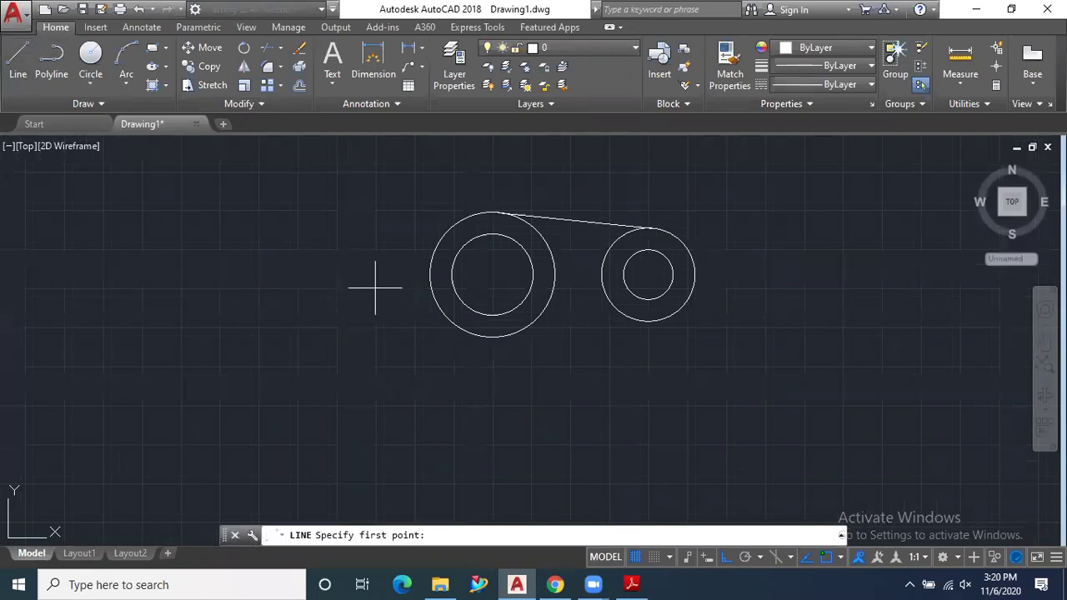
key(F8)
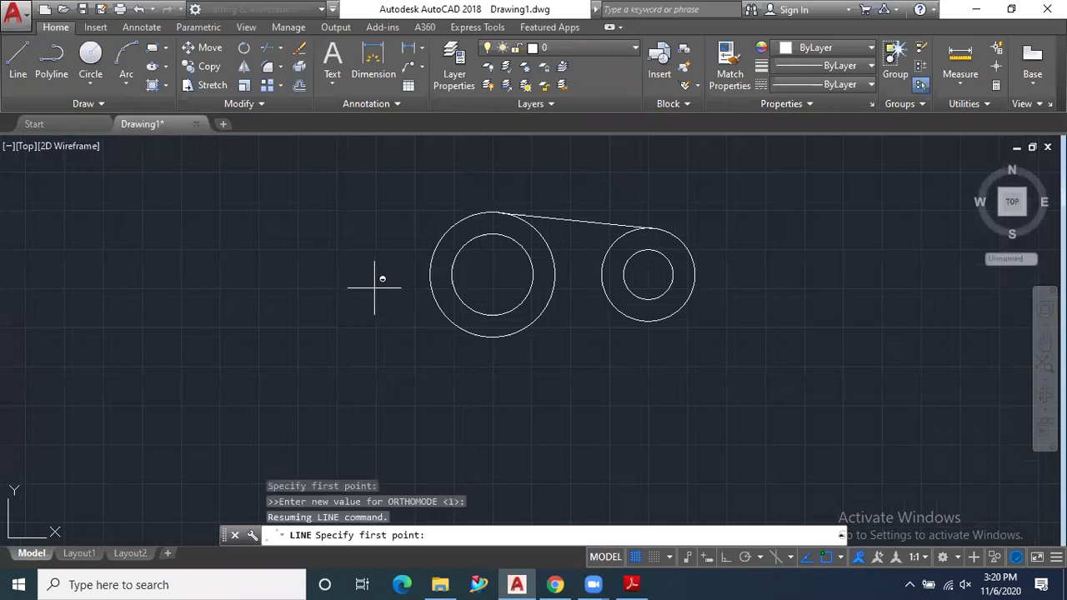
shift+right_click(377, 292)
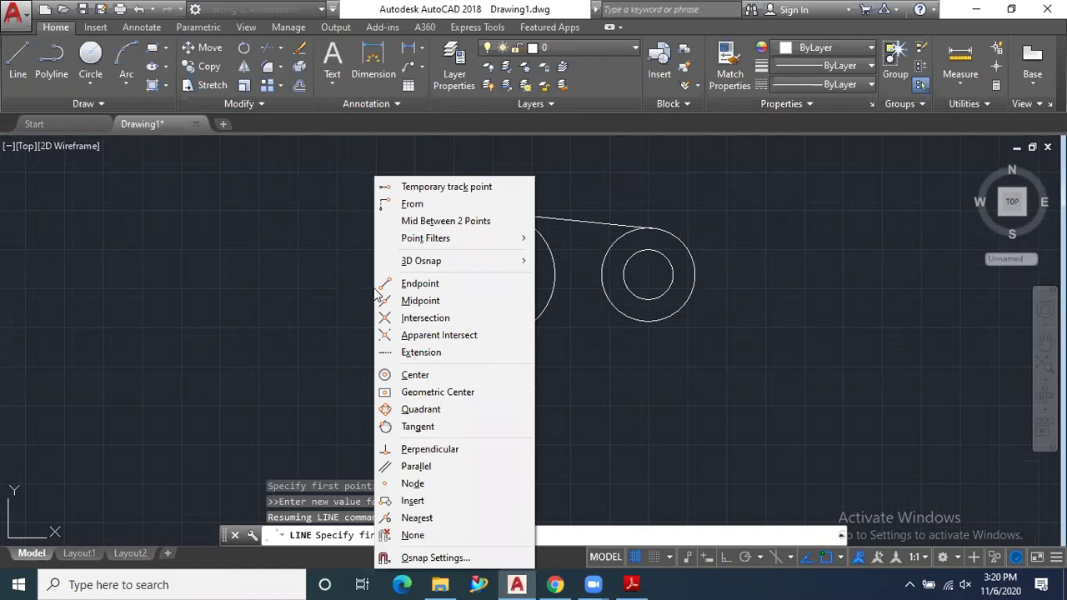
click(415, 430)
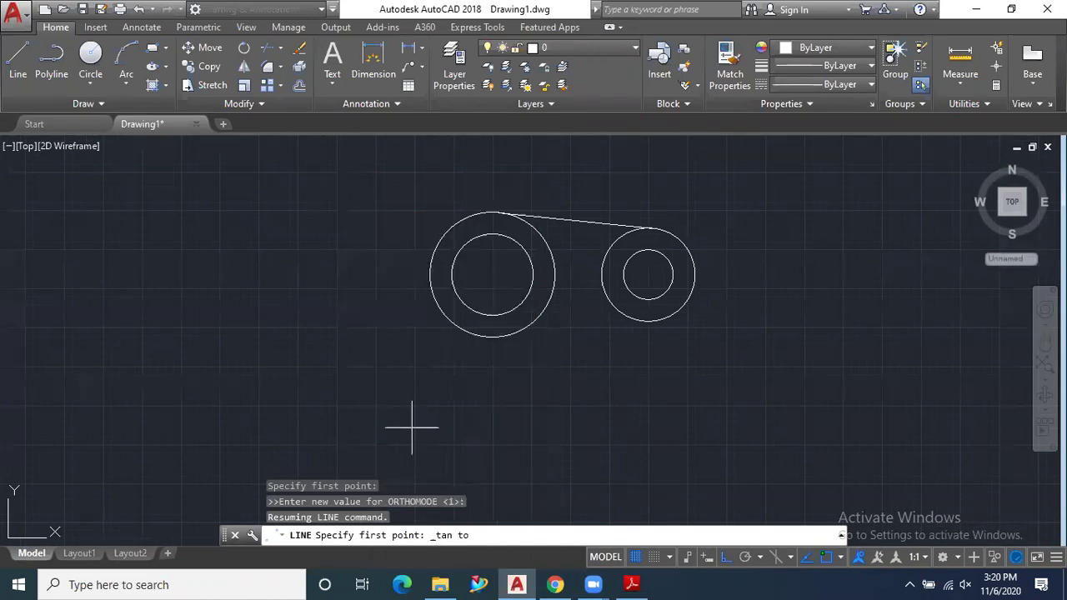
click(501, 337)
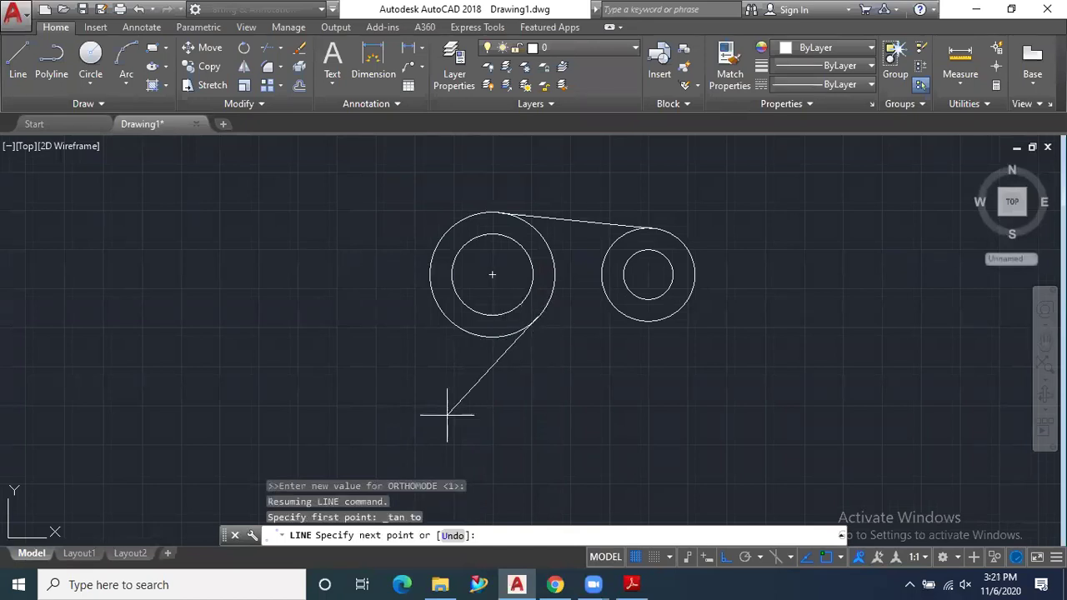
shift+right_click(640, 342)
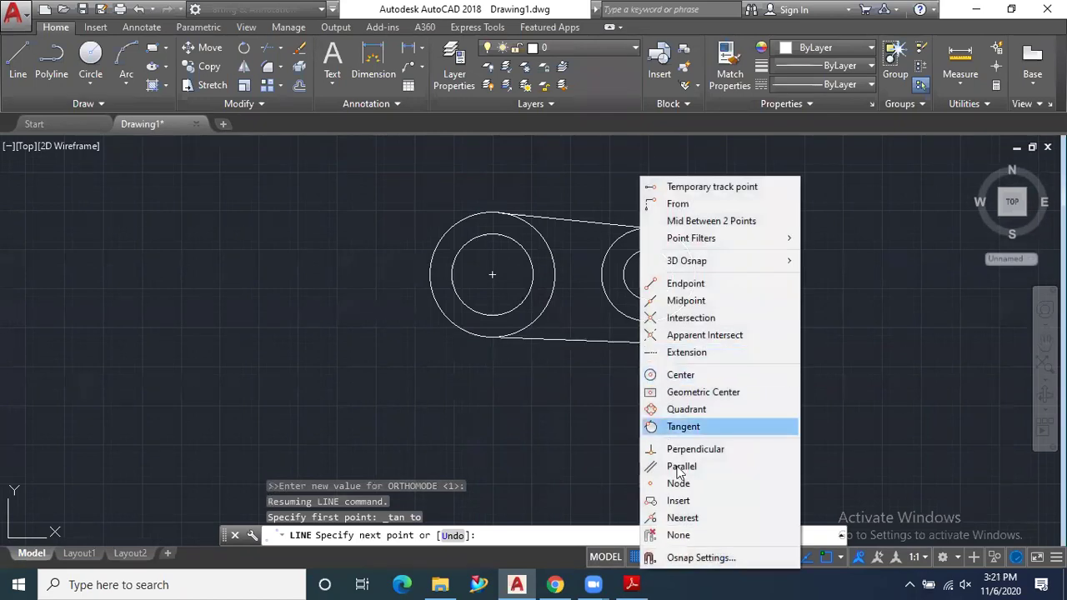
click(682, 427)
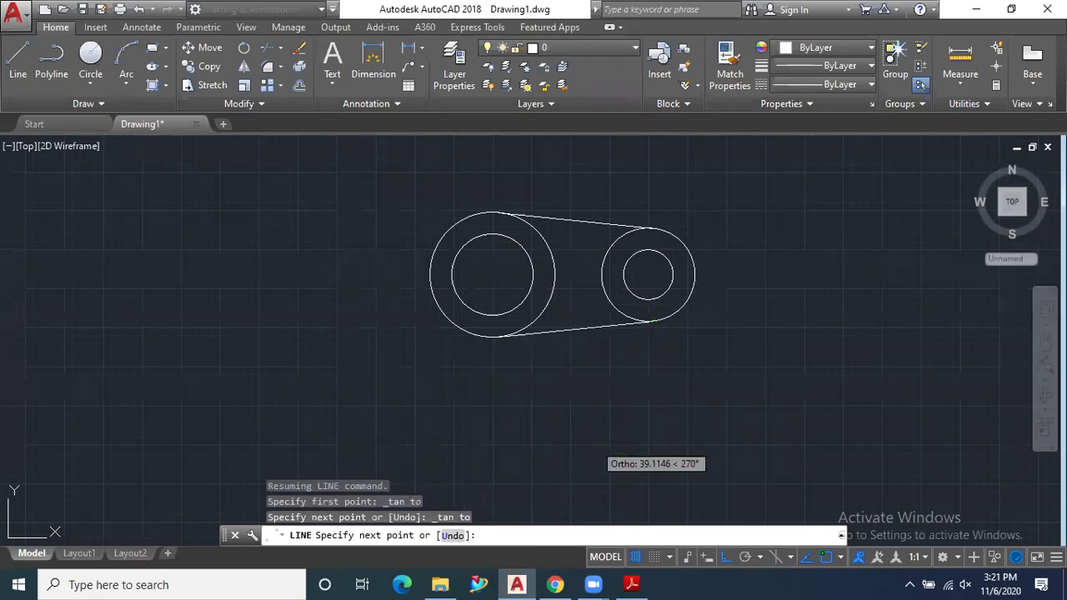
key(Escape)
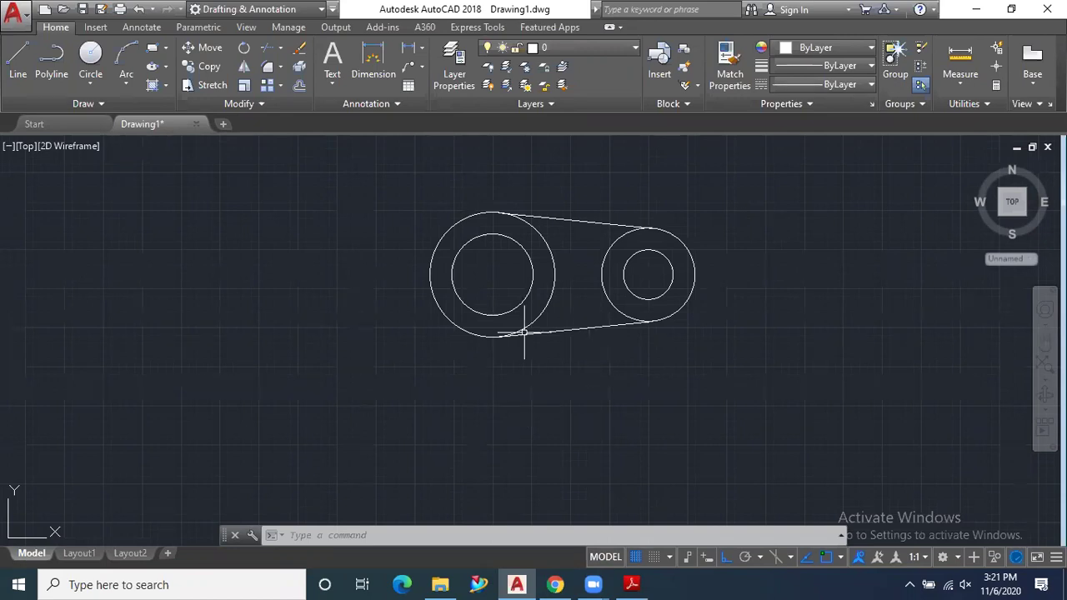
Examine the lower tangent line's contact with the large circle and compare the outline with the exercise sheet in Adobe Reader.
scroll(574, 311, up, 2)
scroll(572, 312, down, 2)
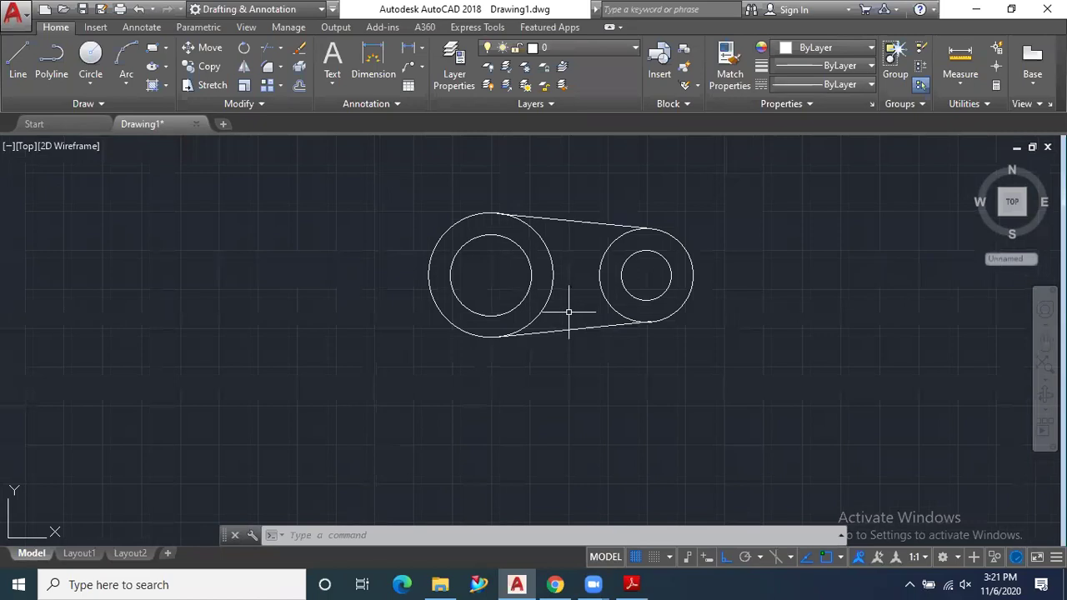
mouse_move(508, 313)
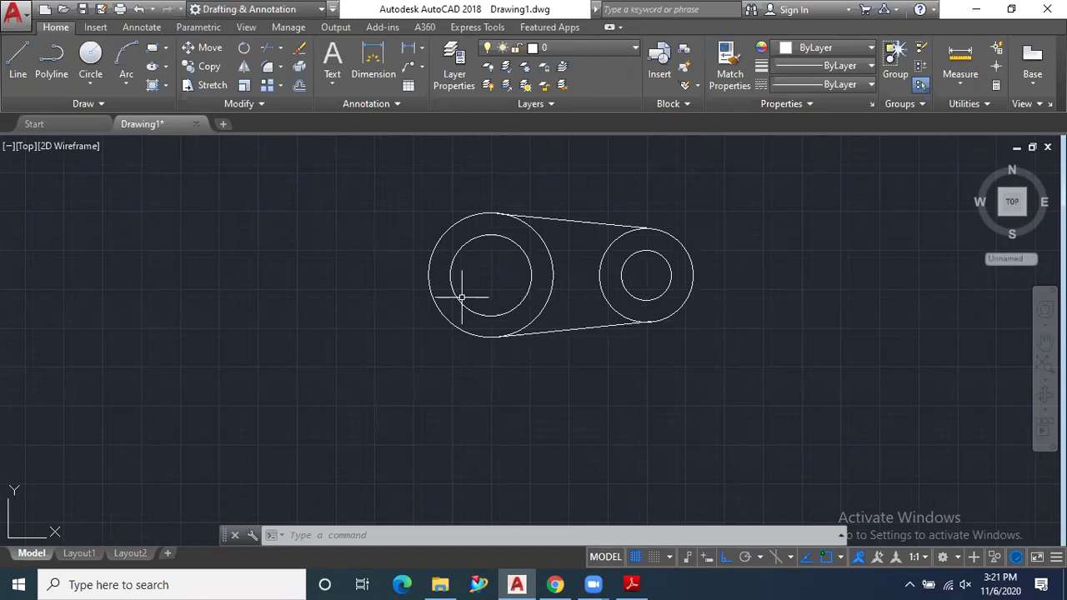
scroll(556, 288, up, 1)
scroll(555, 289, down, 1)
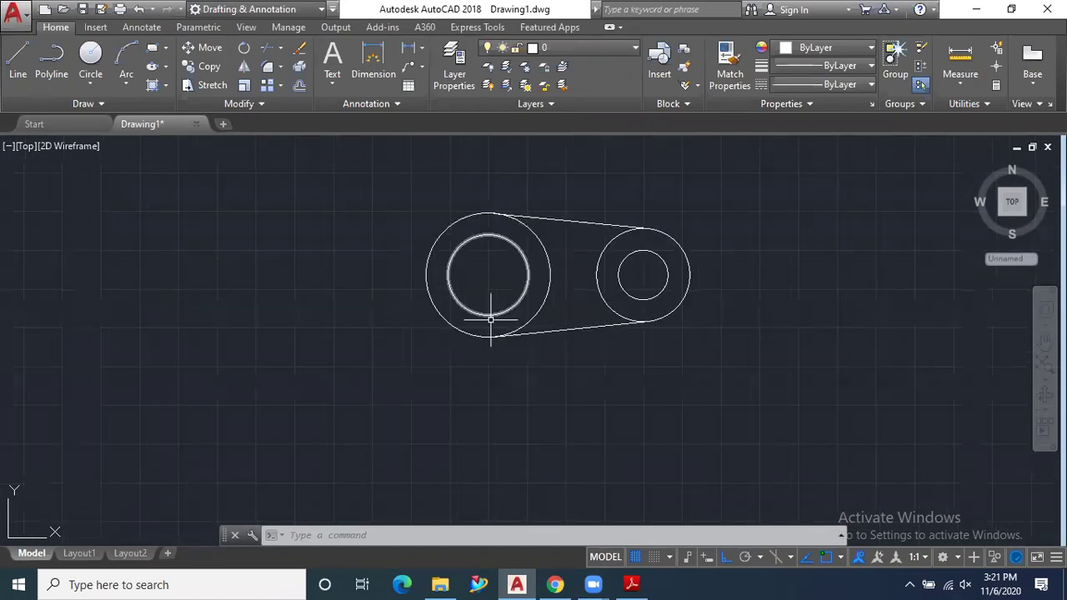
click(631, 585)
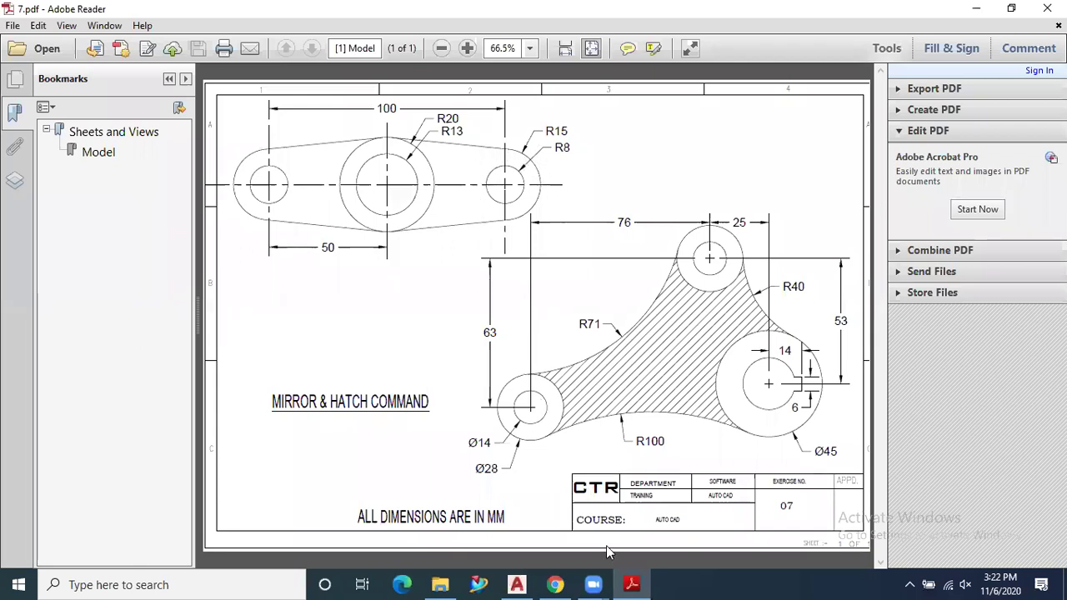
click(517, 585)
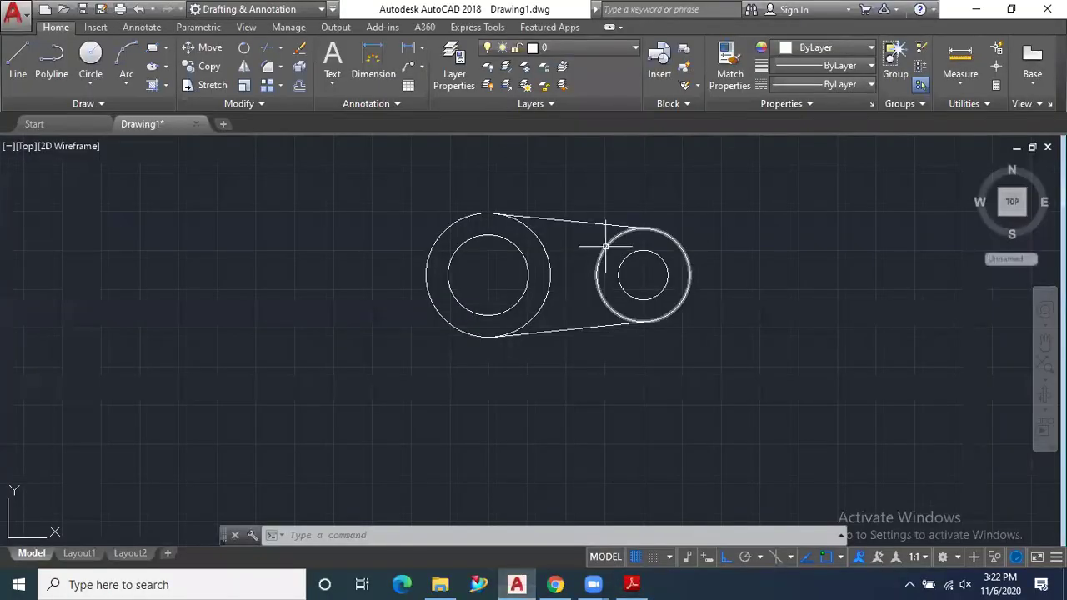
Trim away the inner arc of the radius 15 circle between the two tangent lines, using all objects as cutting edges.
click(268, 53)
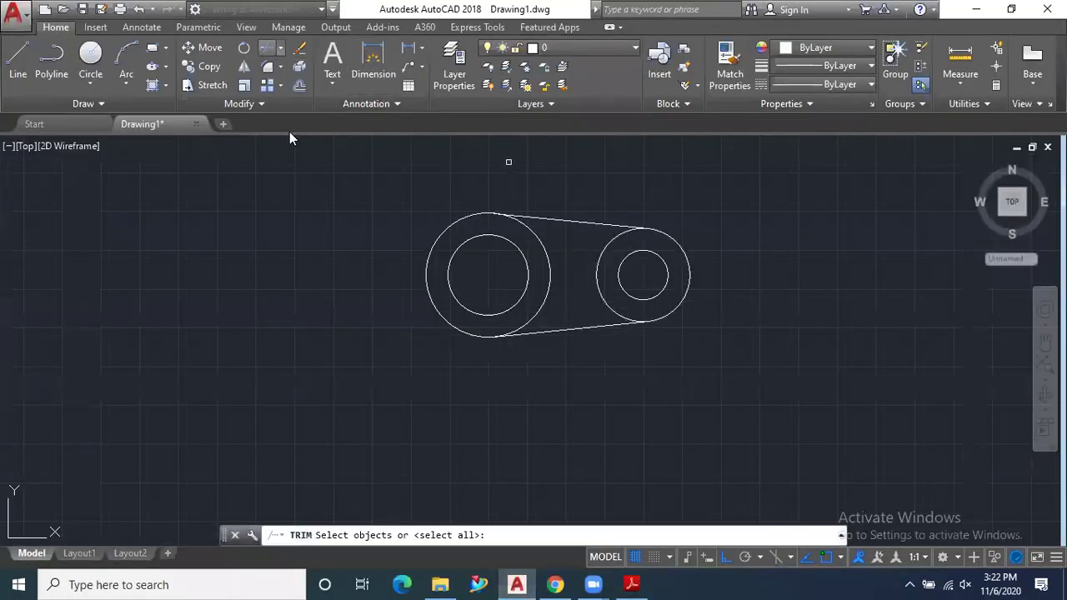
key(Return)
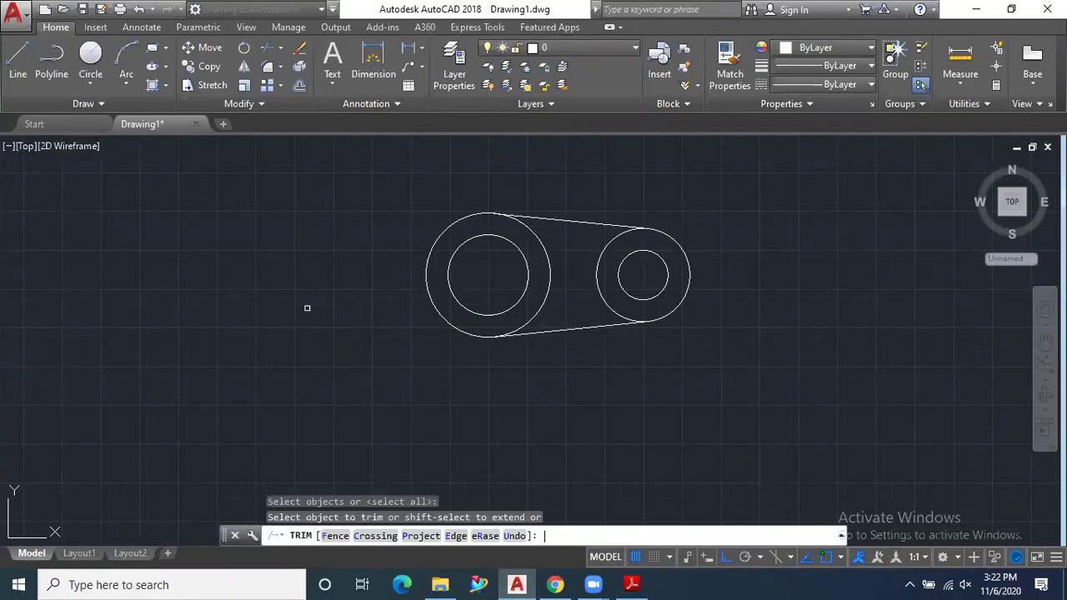
click(593, 271)
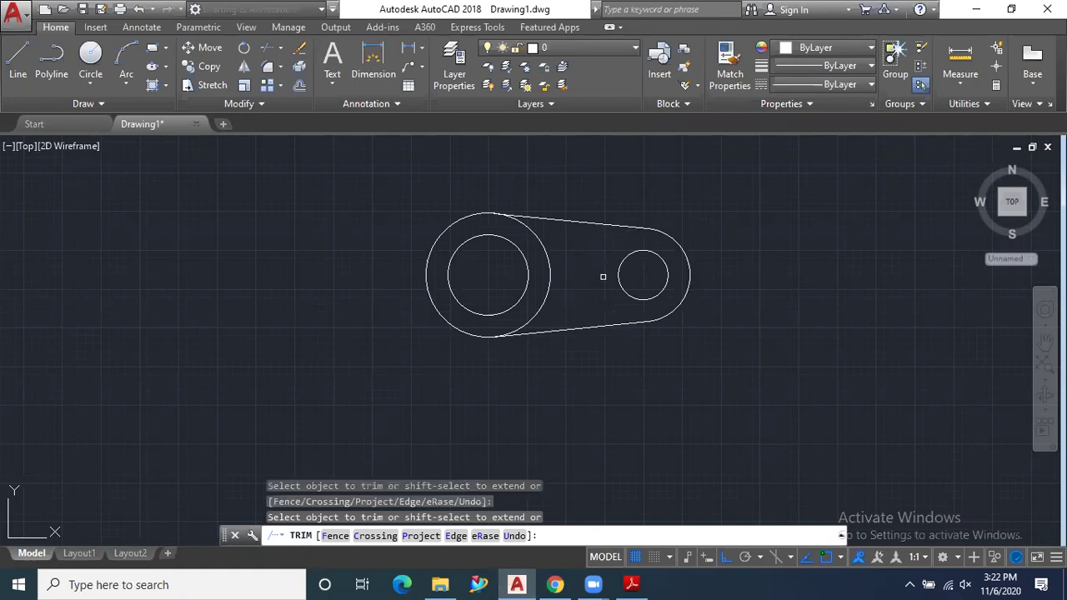
click(588, 221)
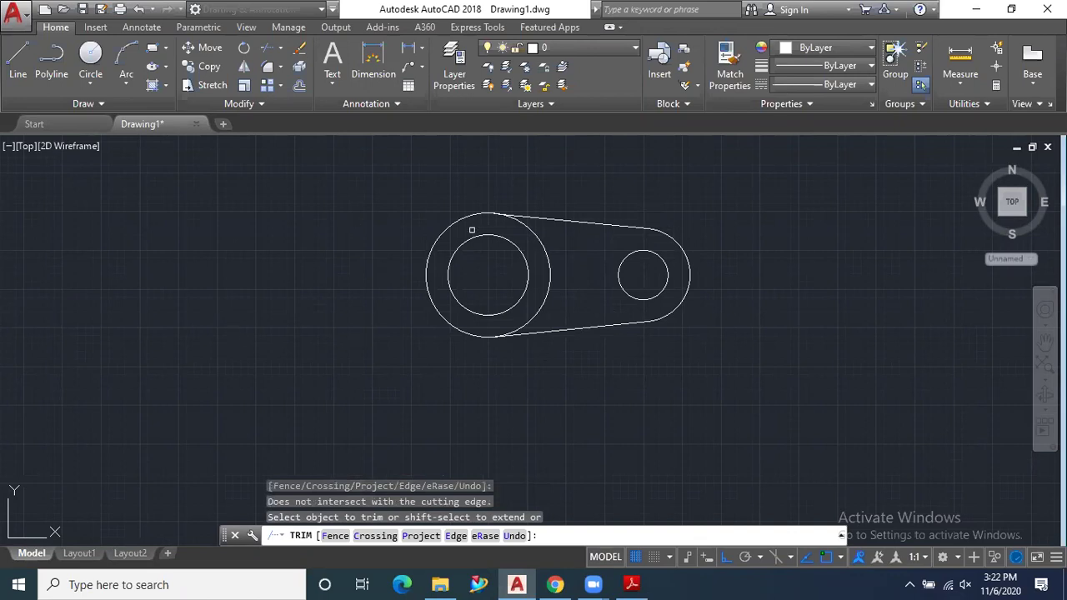
key(Escape)
key(Escape)
key(Escape)
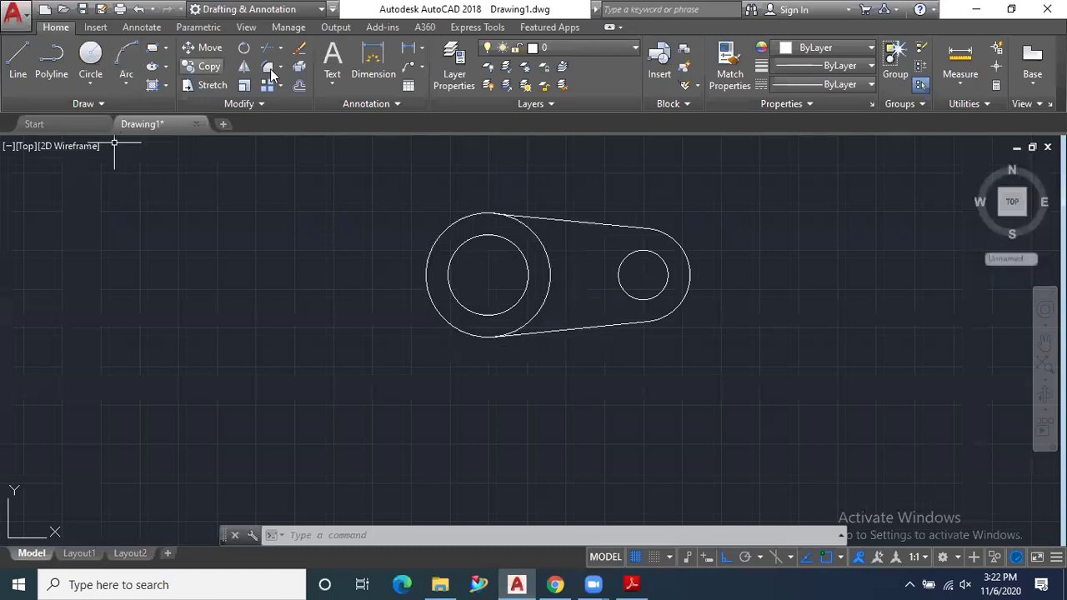
Mirror the small circle, end arc and both tangent lines about the vertical axis through the central circles, keeping the source objects.
click(243, 66)
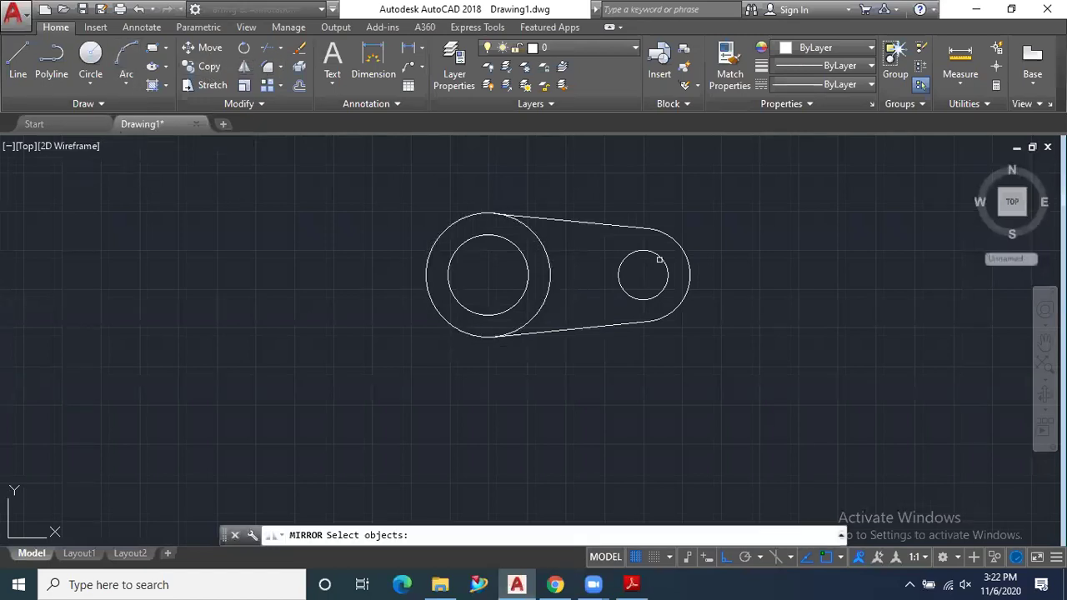
click(735, 191)
click(617, 359)
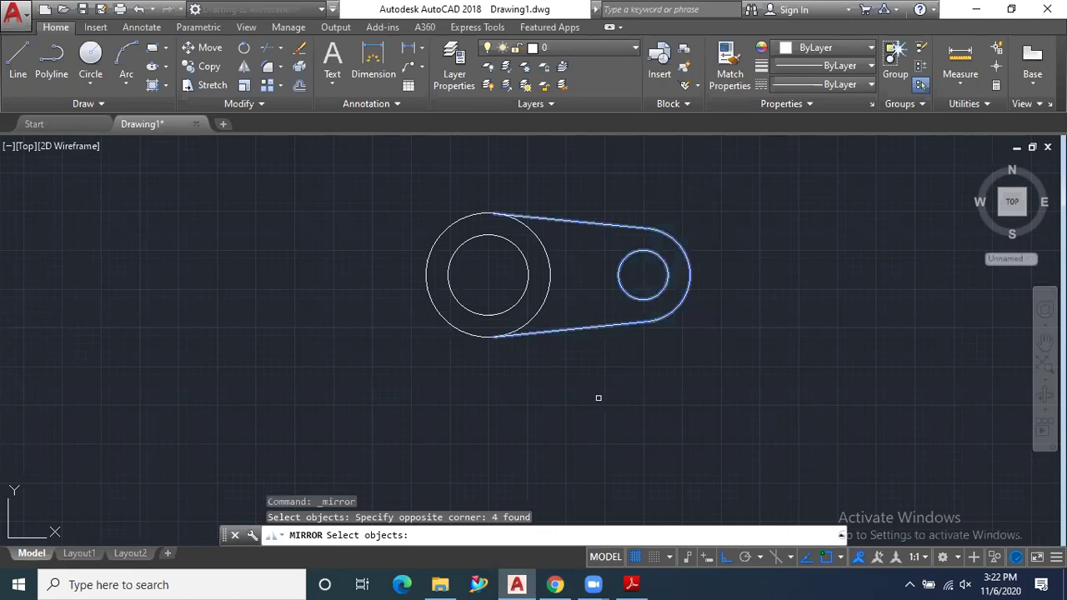
key(Return)
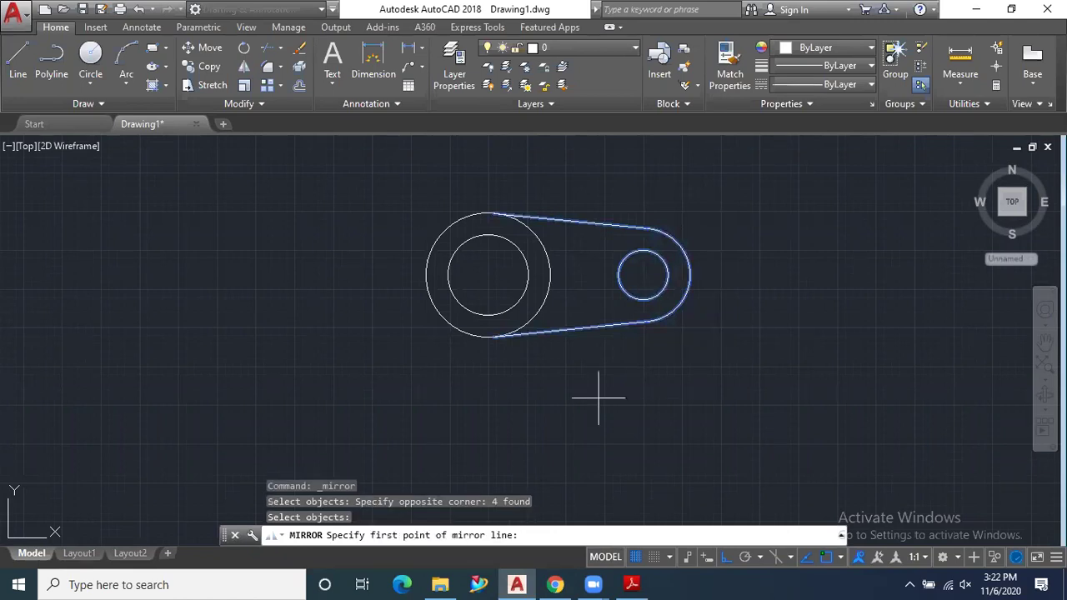
click(489, 214)
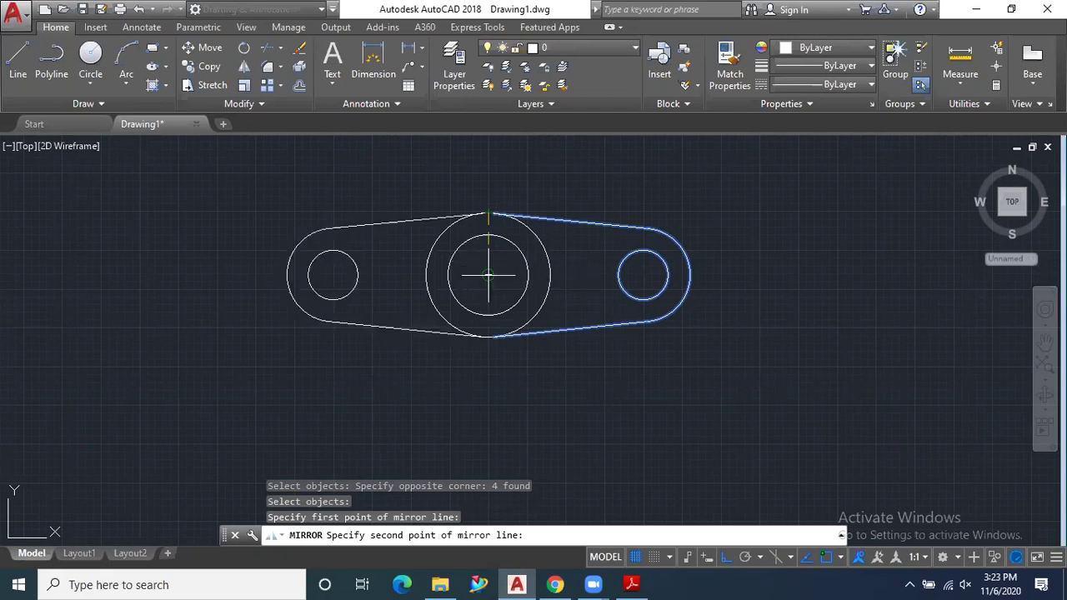
click(489, 275)
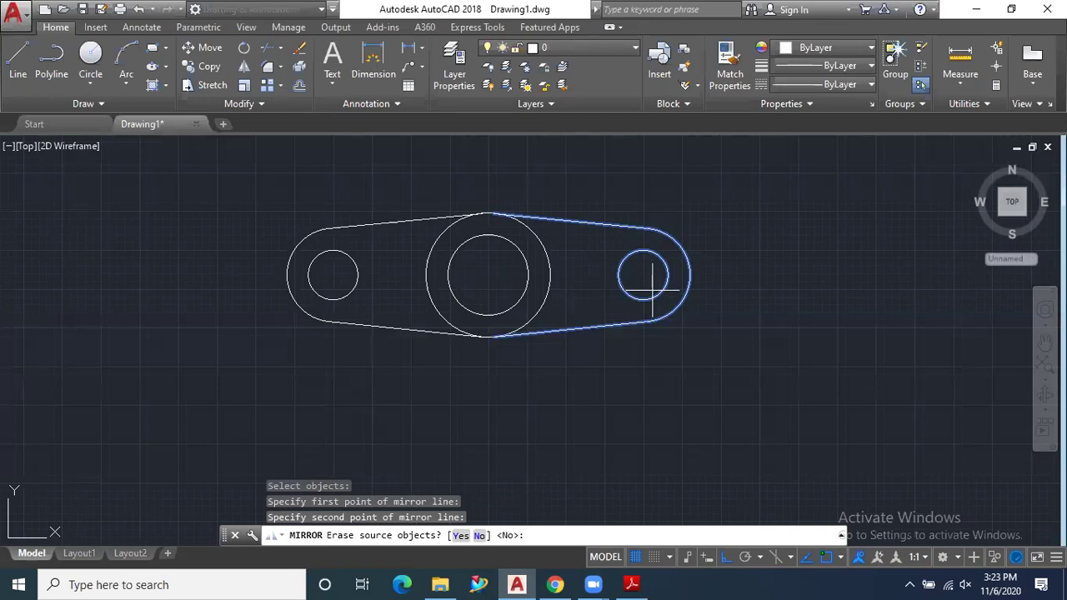
click(479, 538)
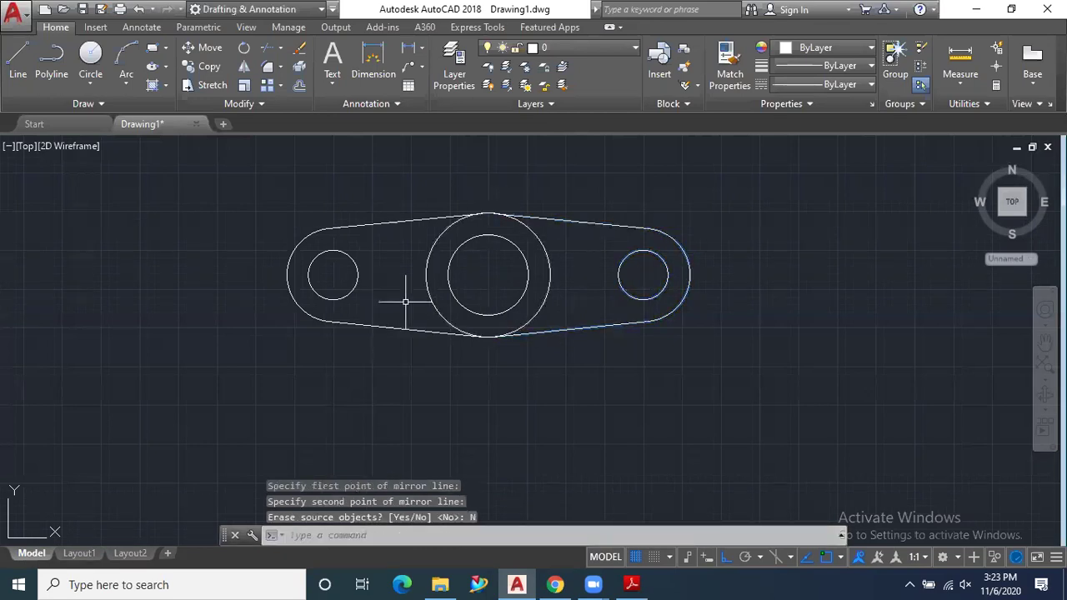
Add a linear dimension below the link from the mirrored small circle's center to the central circles' center.
text(dli)
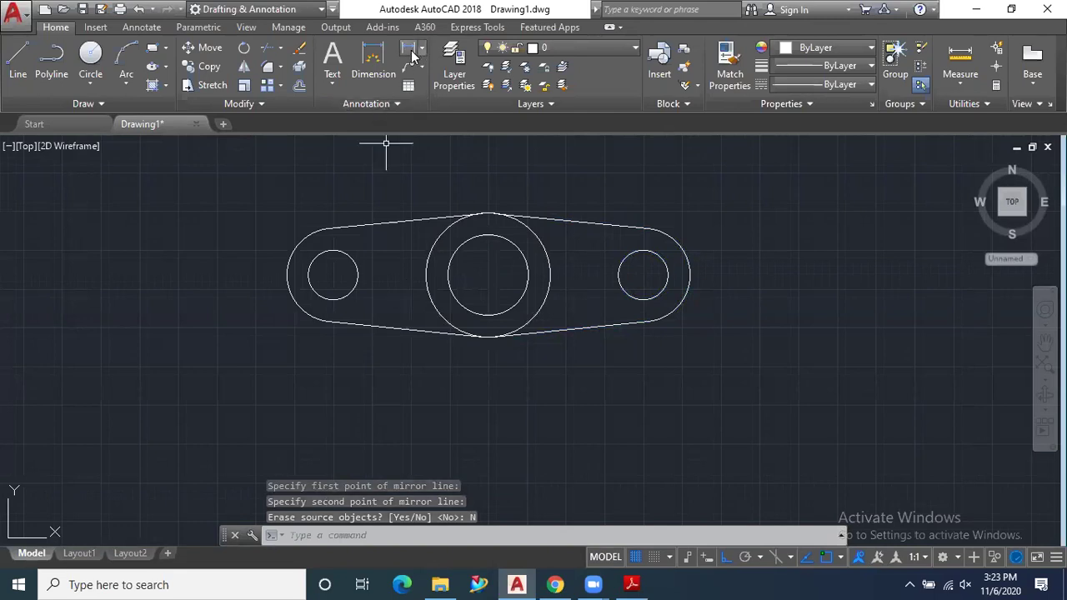
key(Return)
click(333, 274)
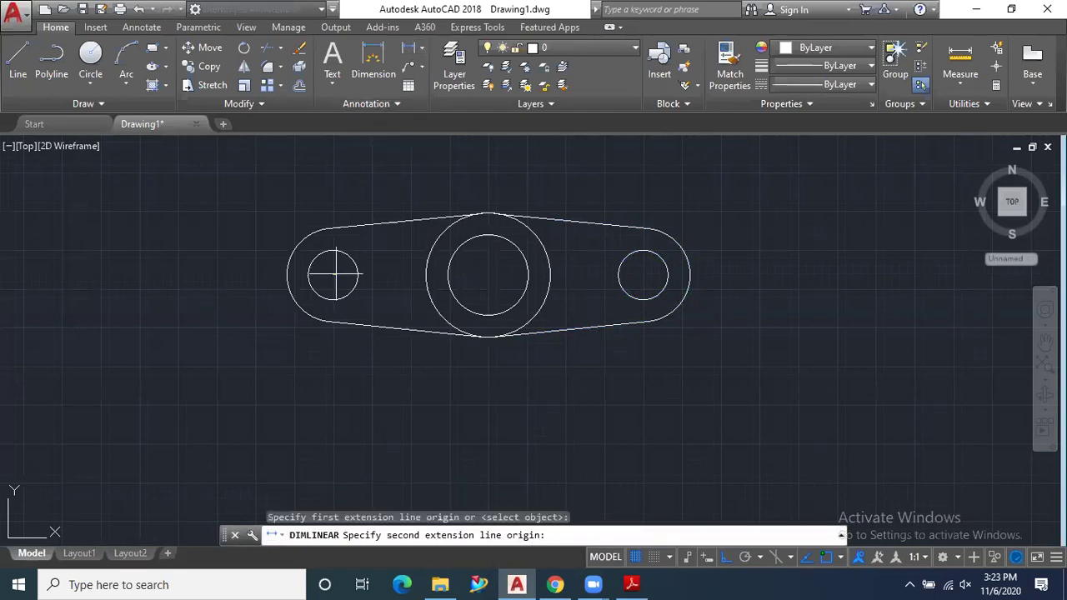
click(488, 274)
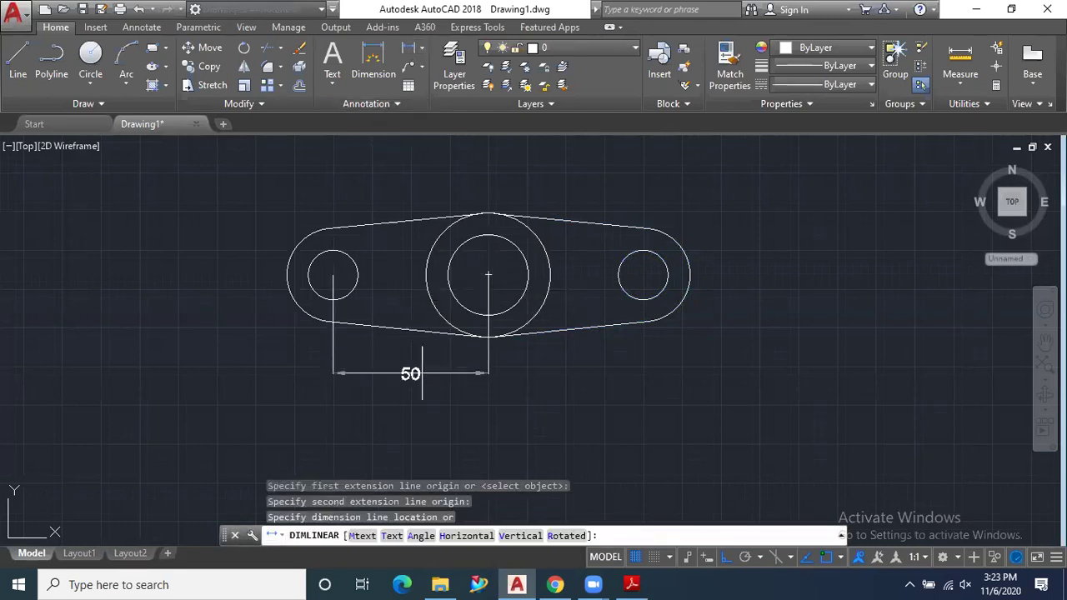
click(467, 373)
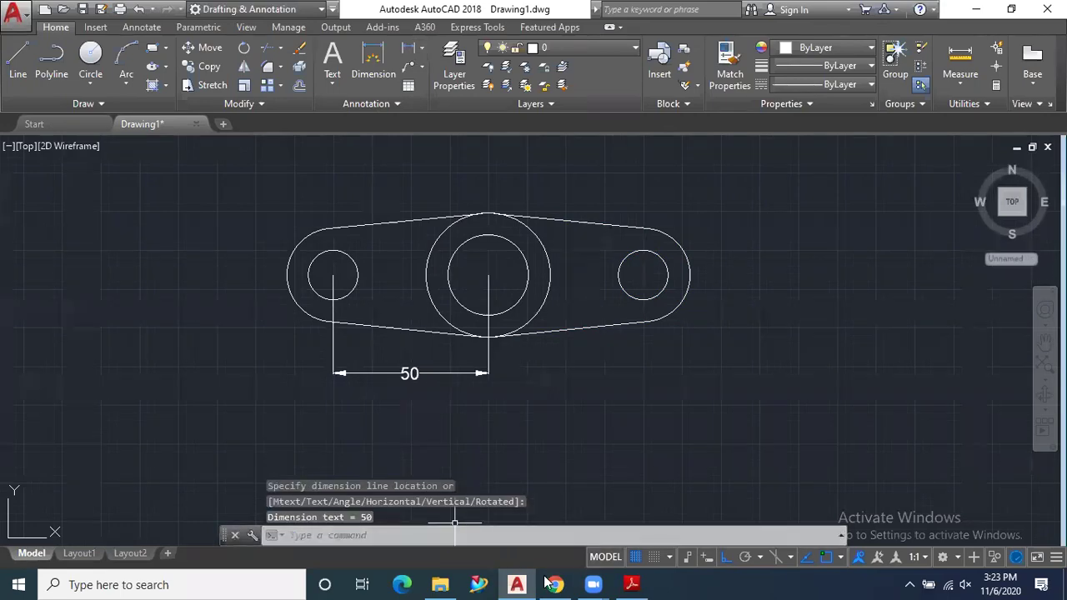
Check the dimensions on the exercise sheet, and add a linear dimension above the link between the two small circles' centers.
click(632, 585)
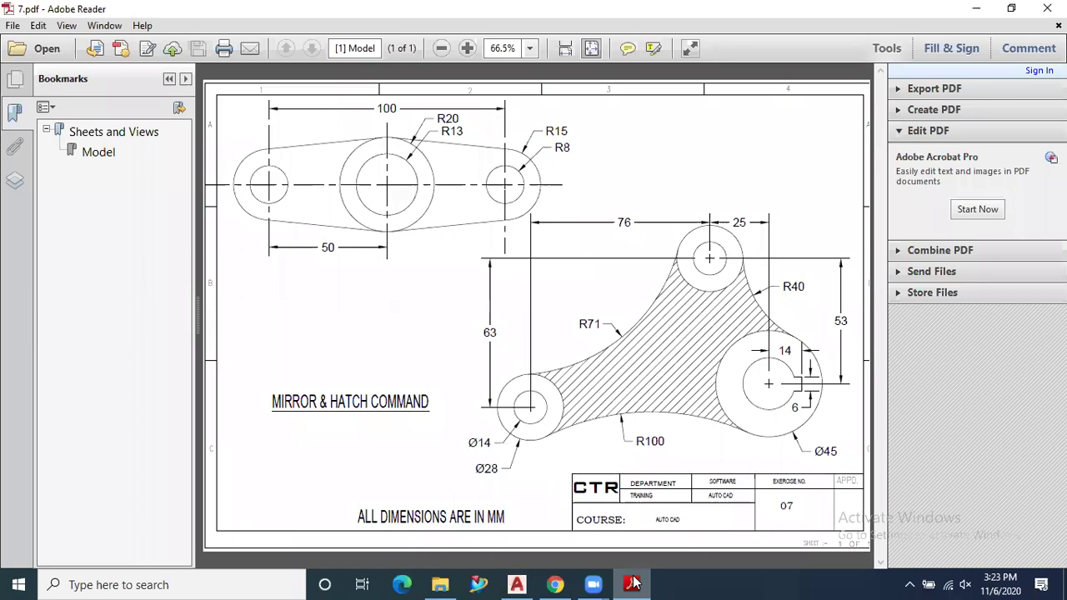
click(632, 584)
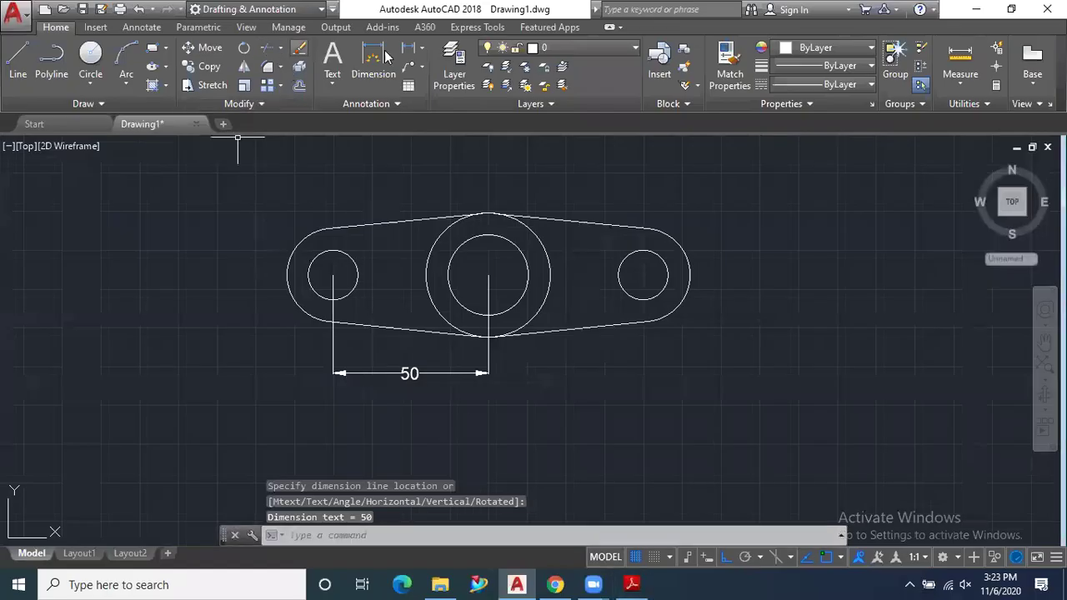
click(382, 56)
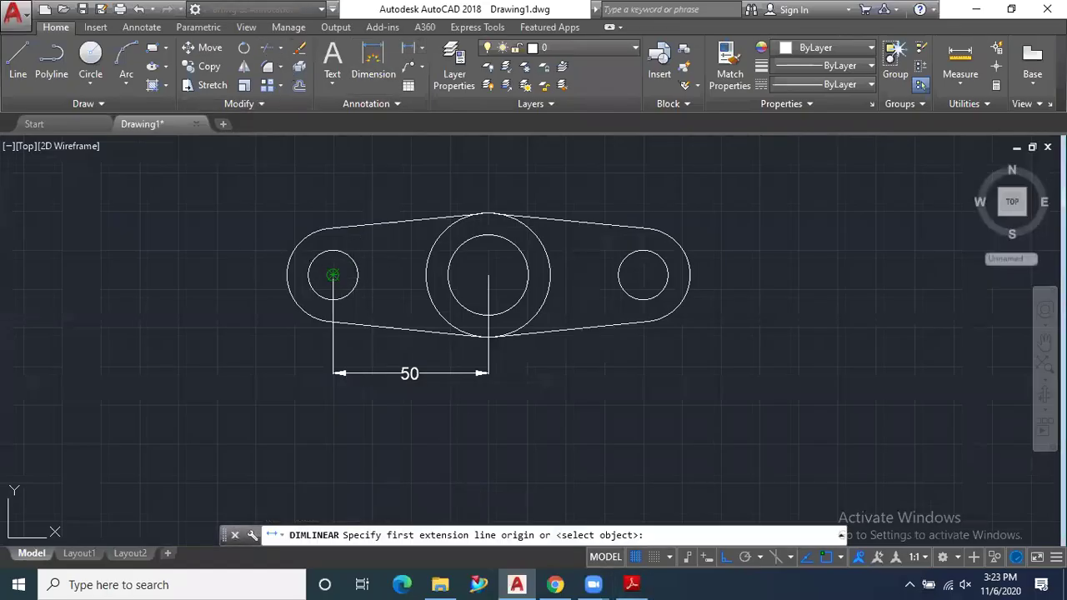
click(333, 275)
click(643, 276)
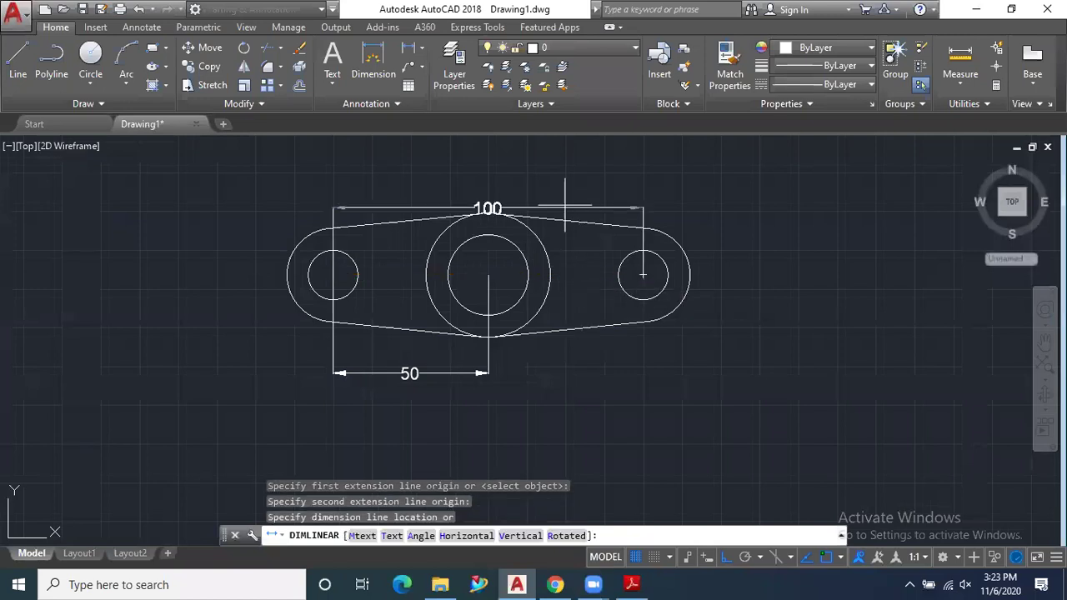
click(528, 178)
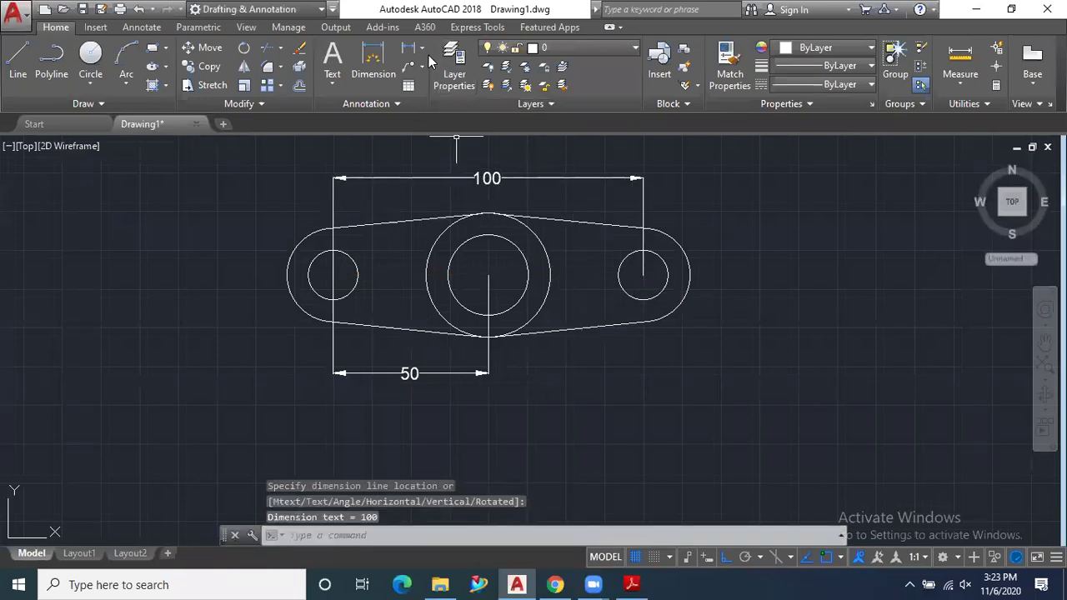
Add radius dimensions to the outer and inner central circles of the link.
click(422, 48)
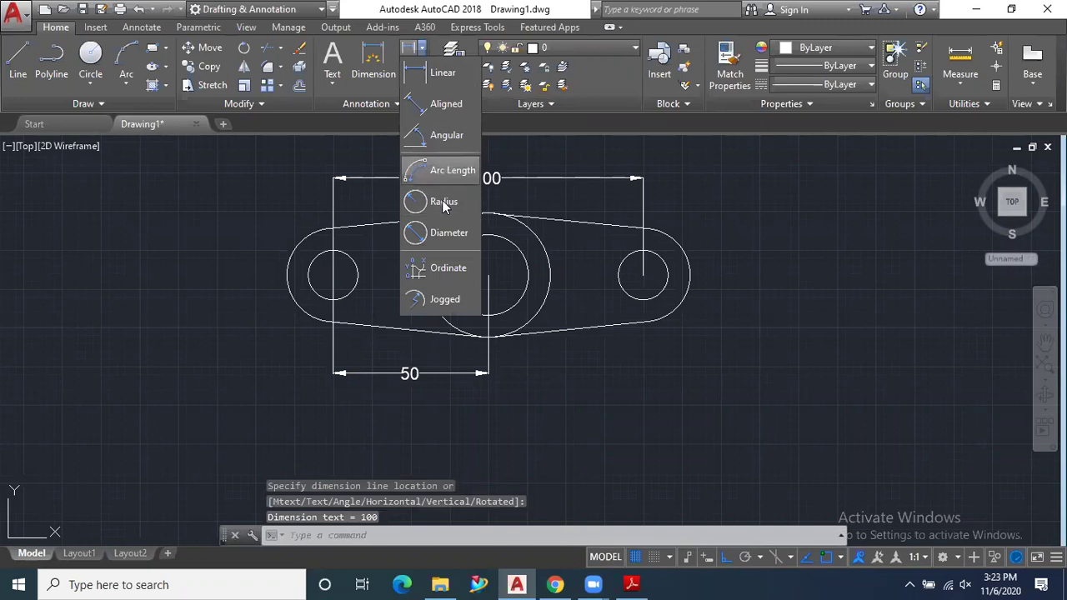
click(443, 203)
click(543, 240)
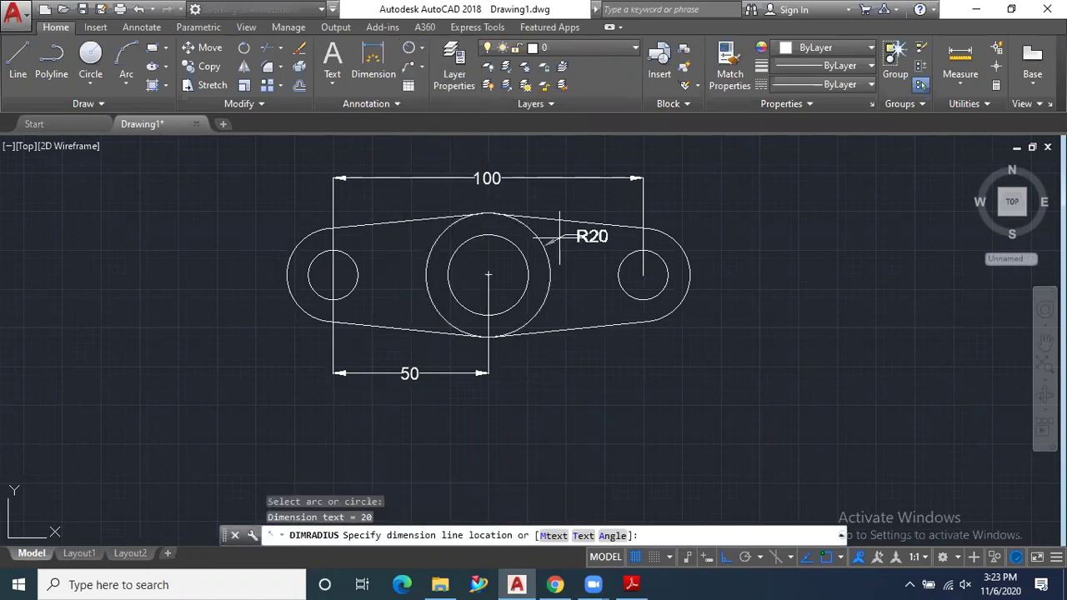
click(559, 238)
key(Return)
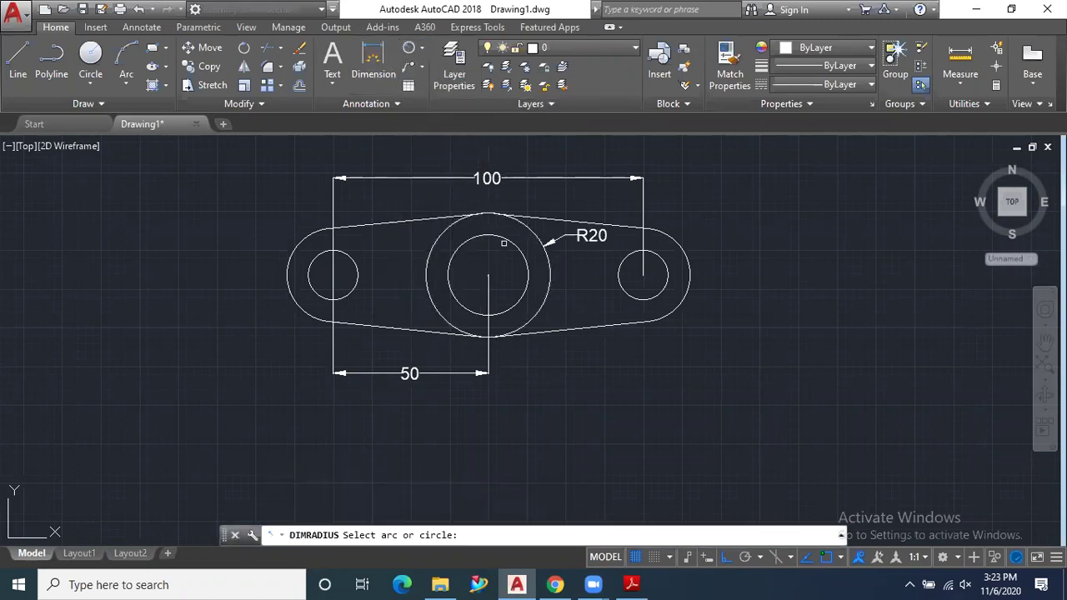
click(503, 243)
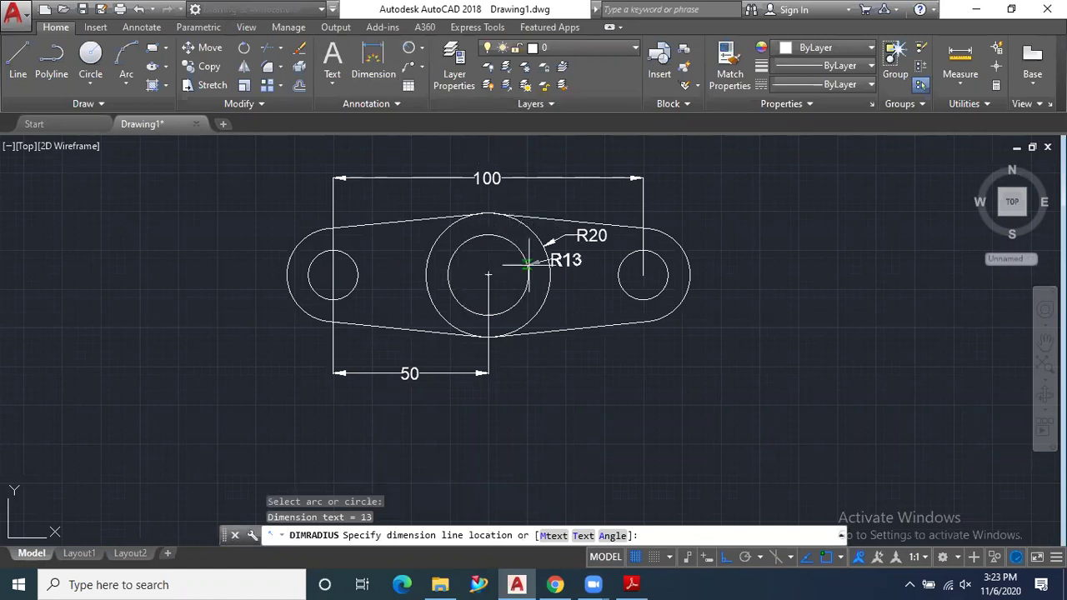
click(546, 304)
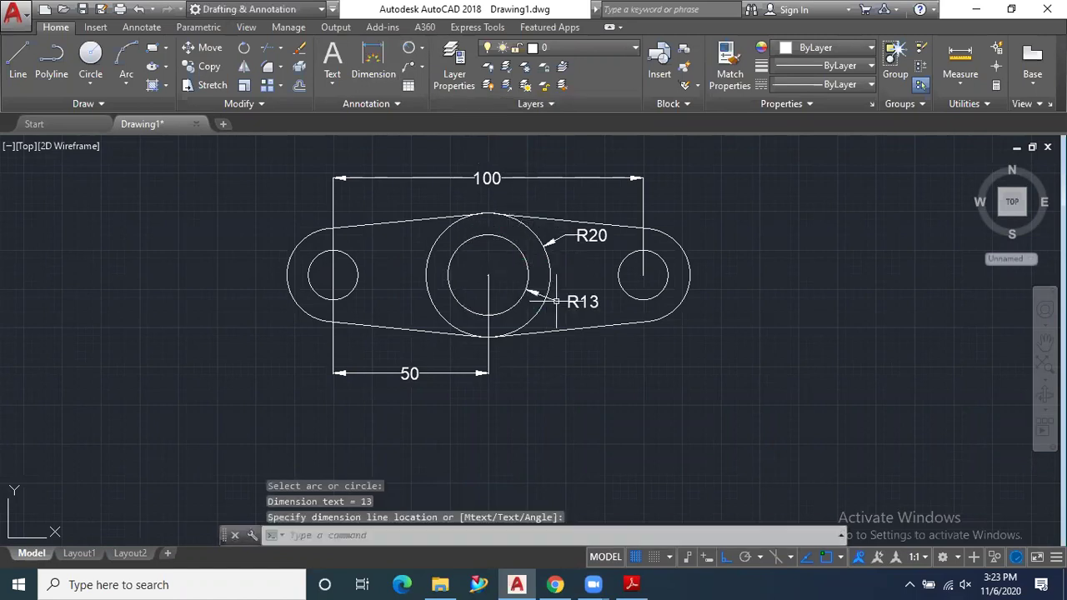
Add radius dimensions to the link's right end arc and the small circle inside it.
key(Return)
click(683, 257)
click(688, 239)
key(Return)
click(665, 288)
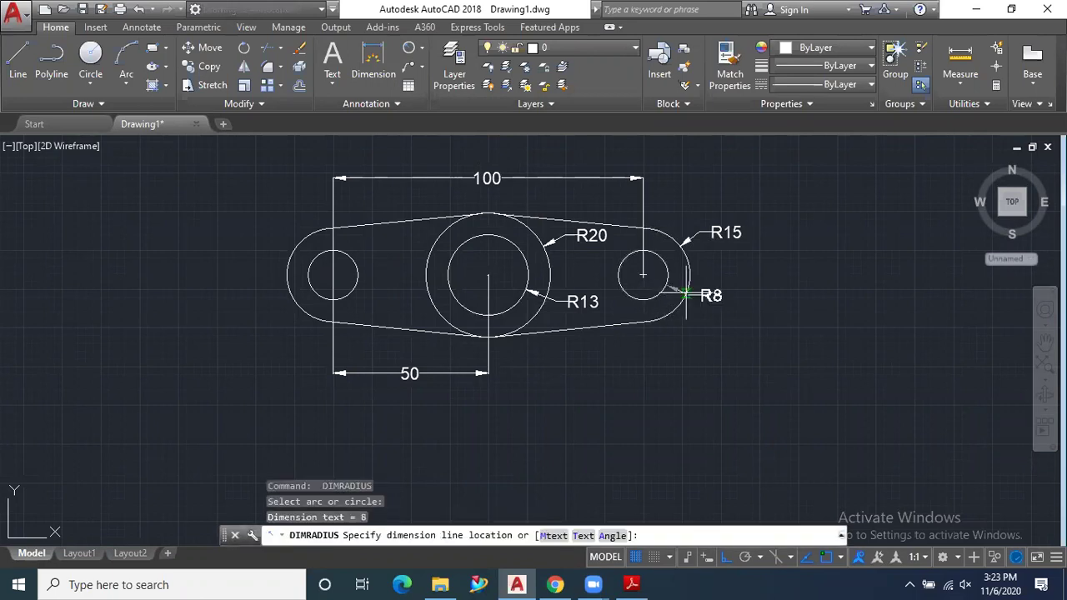
click(707, 305)
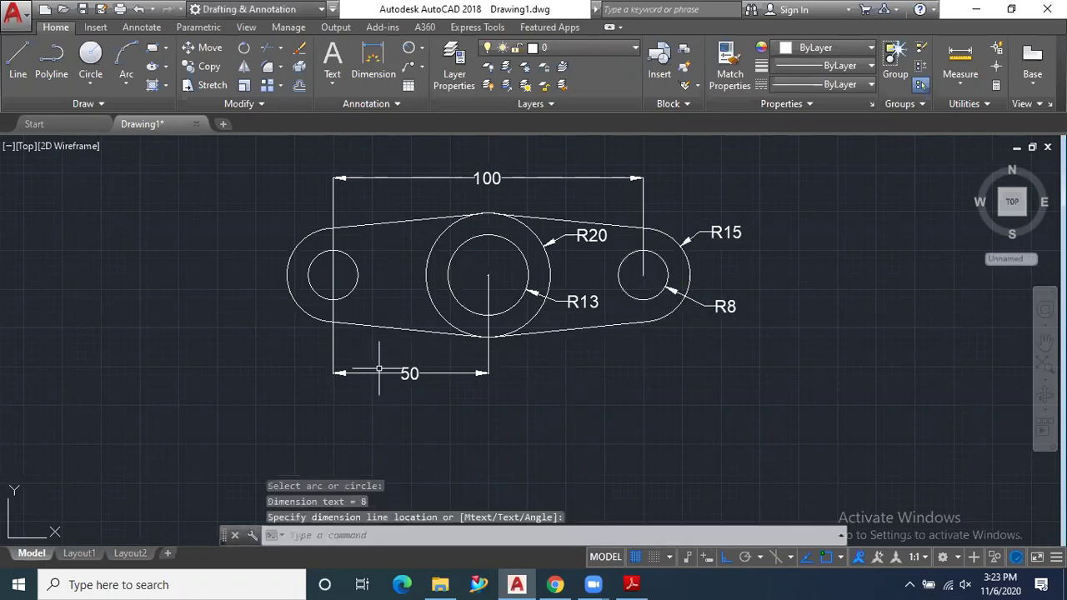
Check the hatched figure on the exercise sheet, and draw a 14 mm diameter circle in the empty space right of the link.
scroll(287, 337, down, 2)
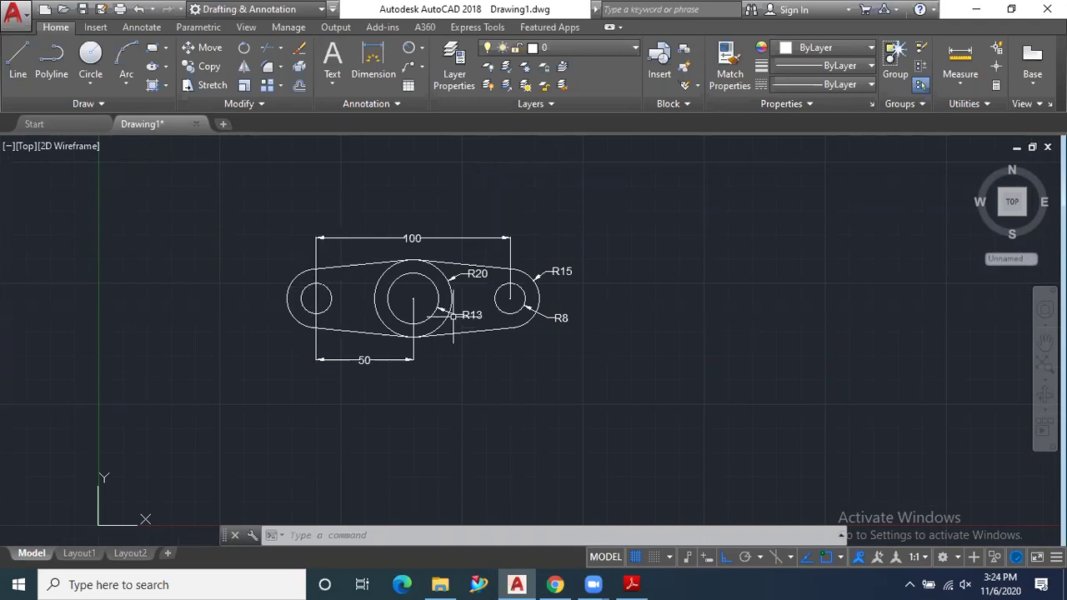
scroll(347, 286, down, 2)
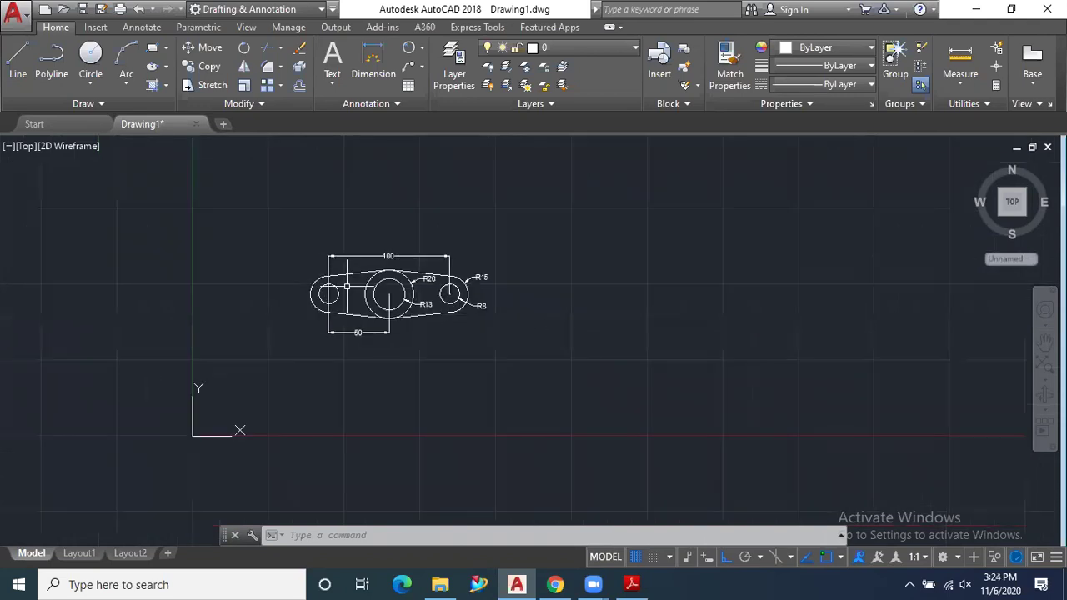
scroll(463, 308, up, 2)
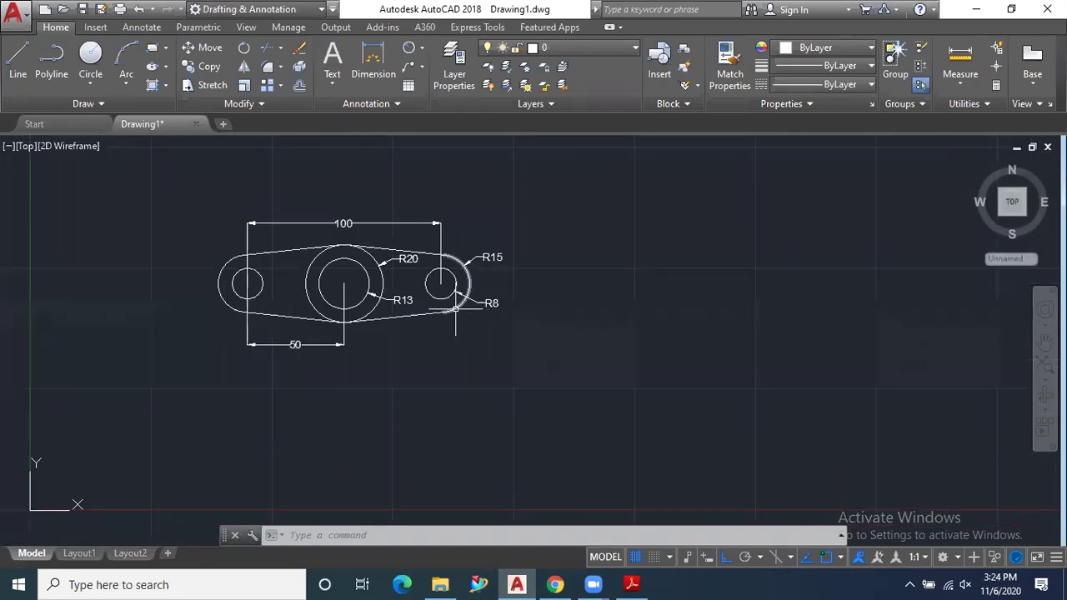
mouse_move(393, 298)
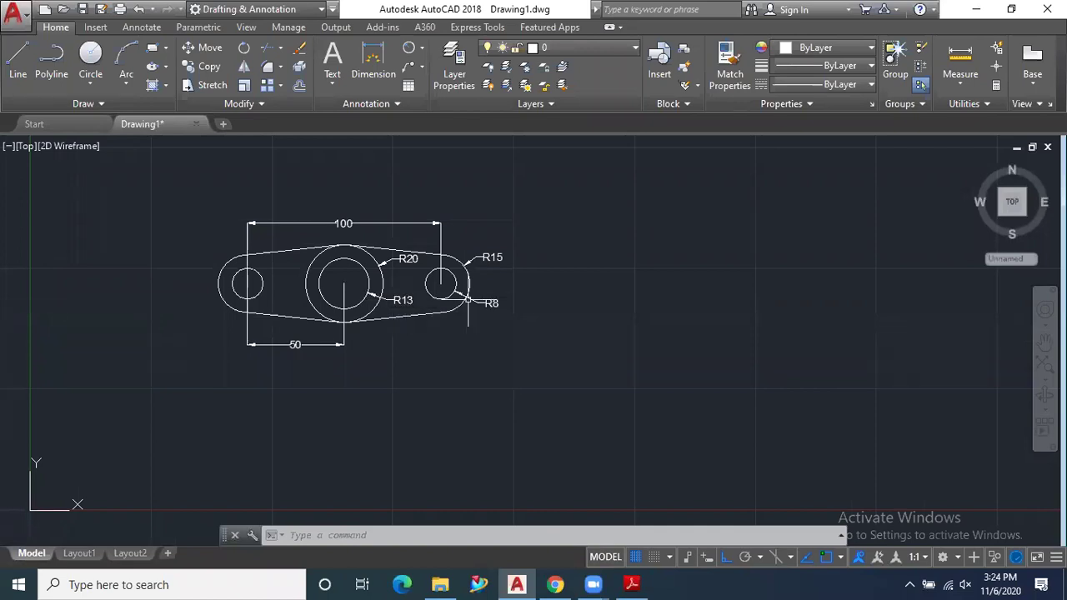
click(636, 583)
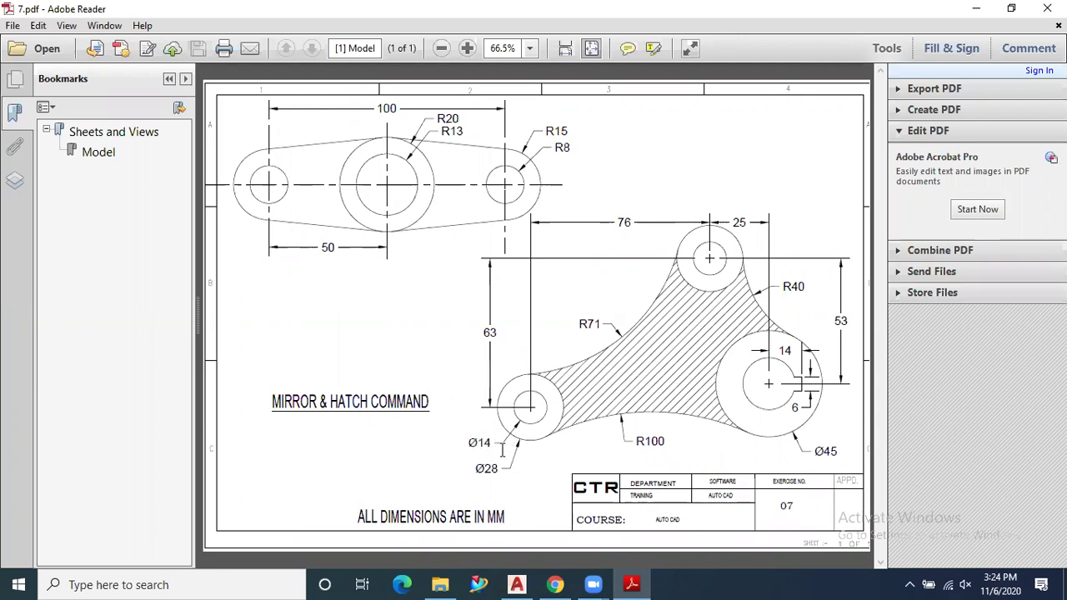
click(517, 584)
click(94, 79)
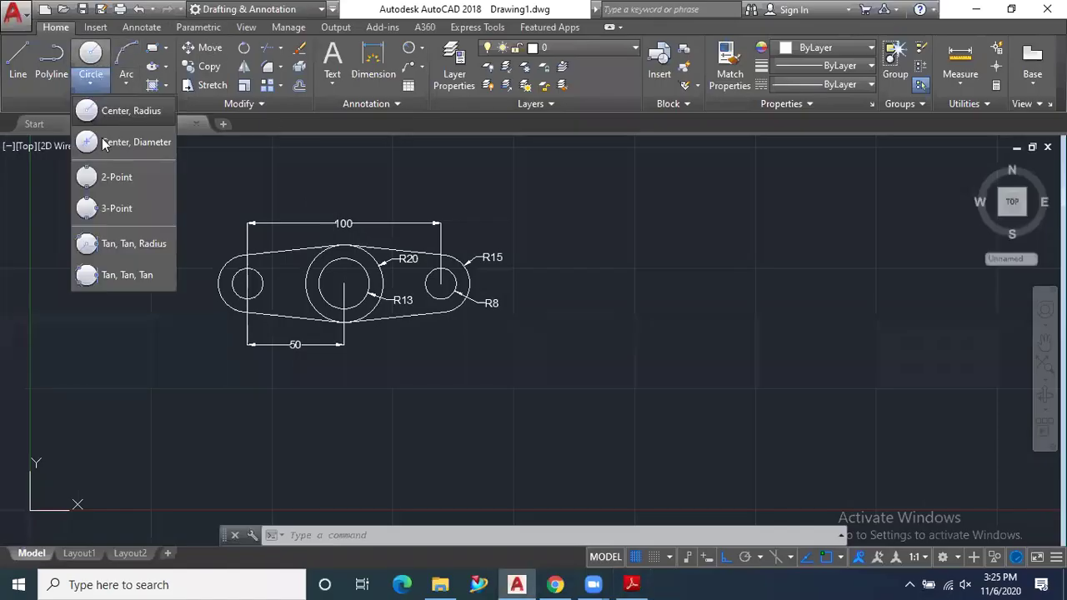
click(104, 139)
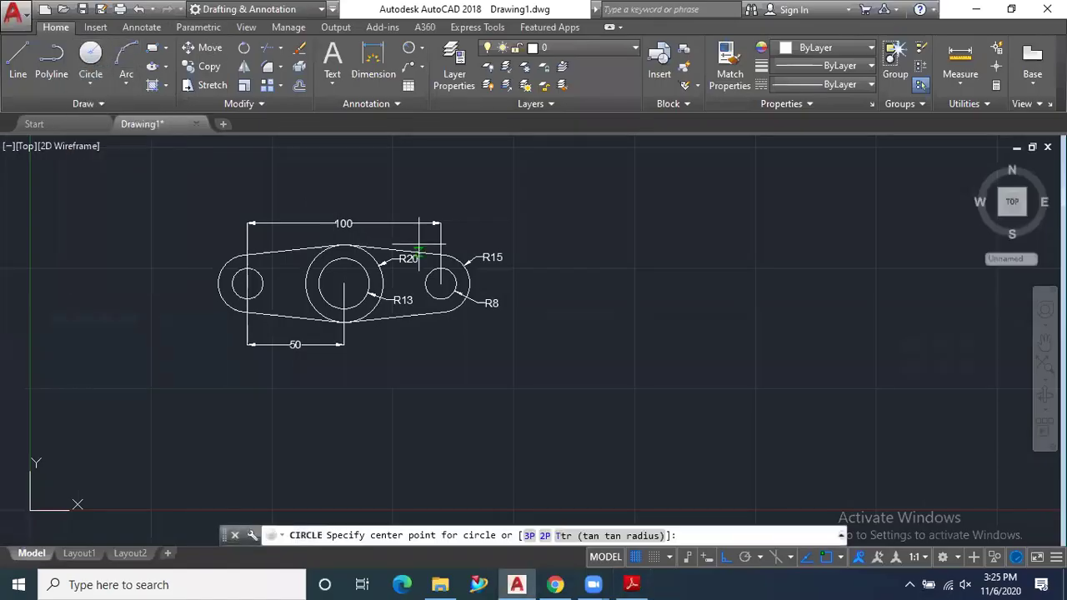
click(625, 290)
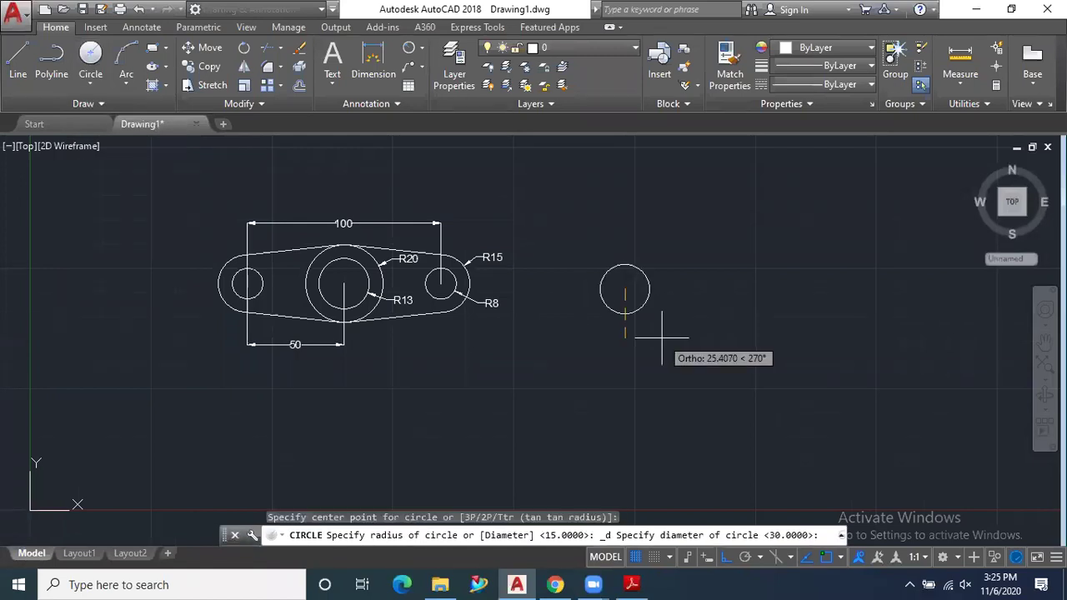
text(14)
key(Return)
Draw a 28 mm diameter circle concentric with the new 14 mm diameter circle.
scroll(654, 303, up, 2)
click(90, 58)
click(608, 281)
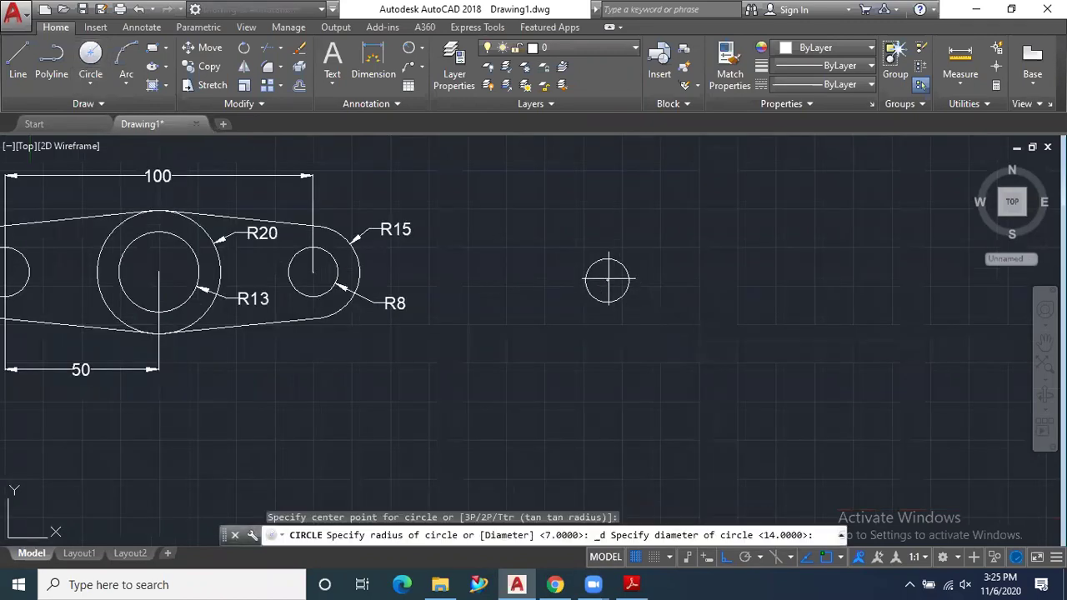
text(28)
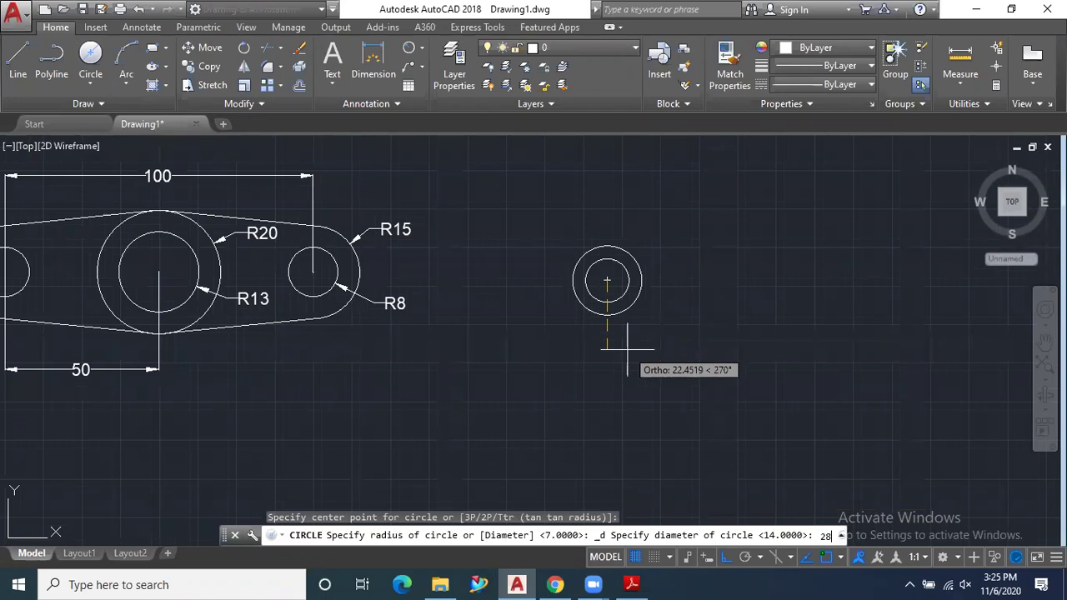
key(Return)
Check the exercise sheet, and start a center-diameter circle using From with the concentric circles' center as base point.
scroll(496, 374, down, 2)
scroll(612, 308, up, 3)
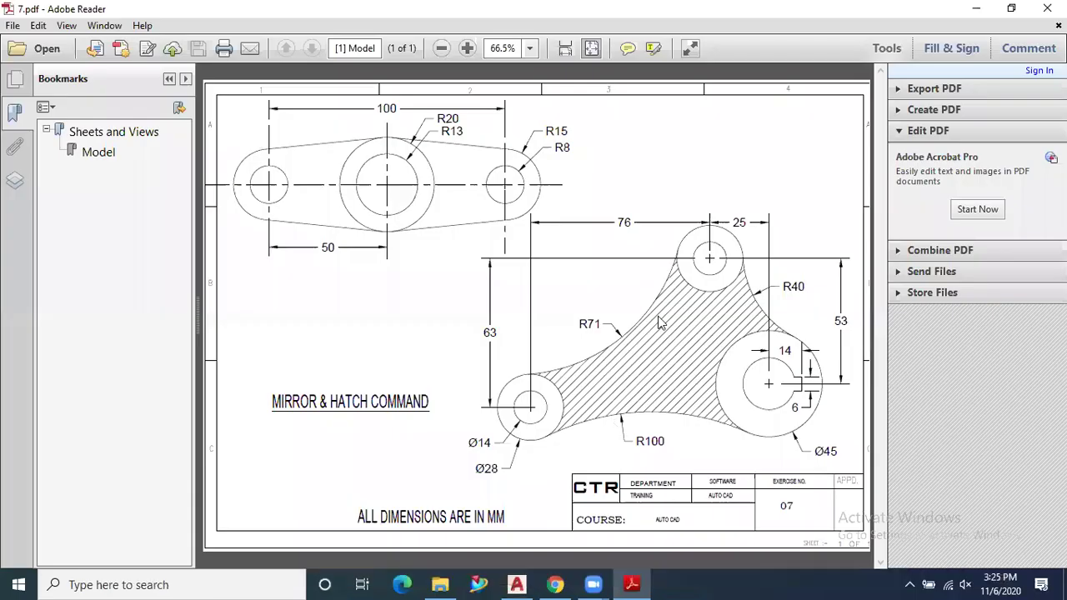
click(632, 584)
click(517, 585)
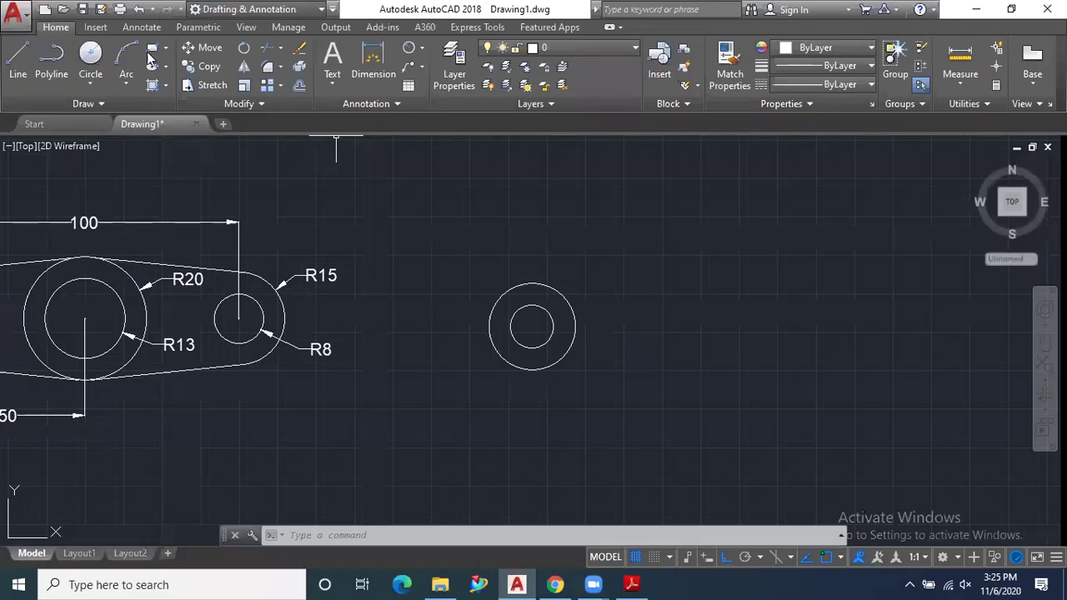
click(95, 65)
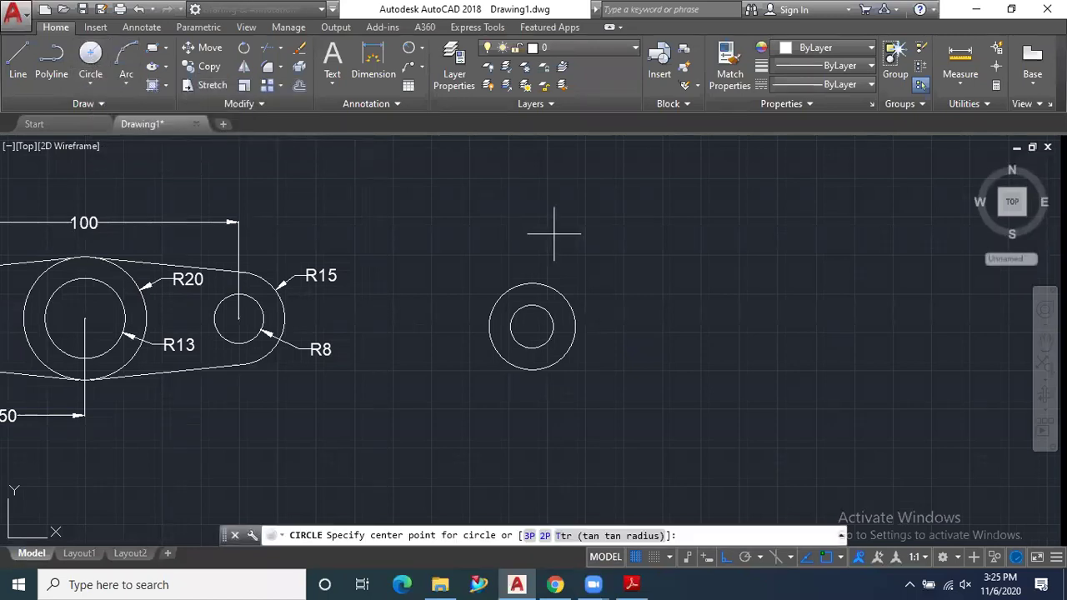
text(from)
key(Return)
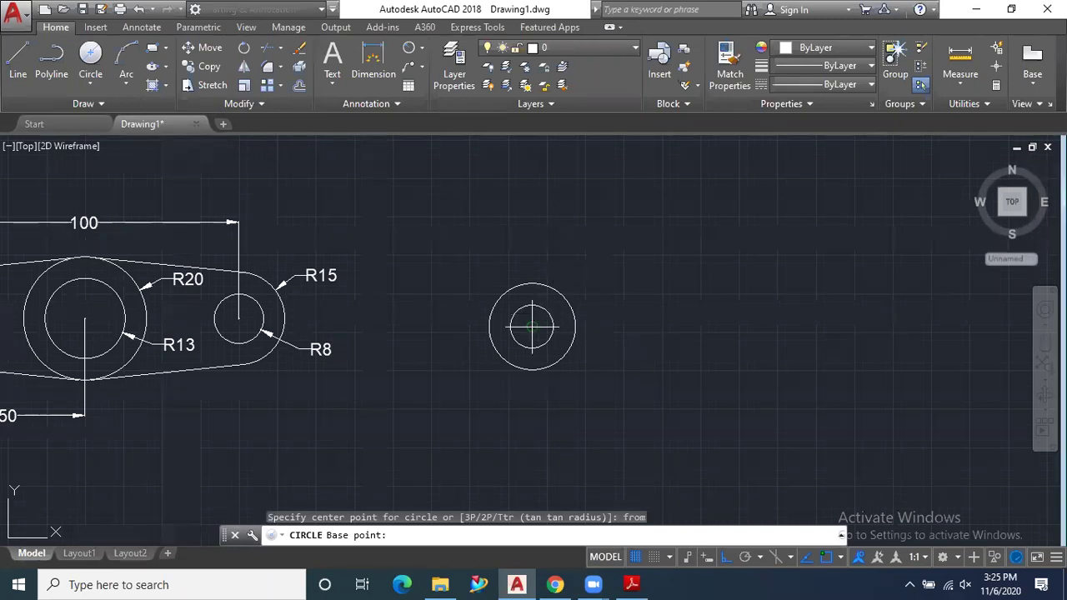
click(532, 327)
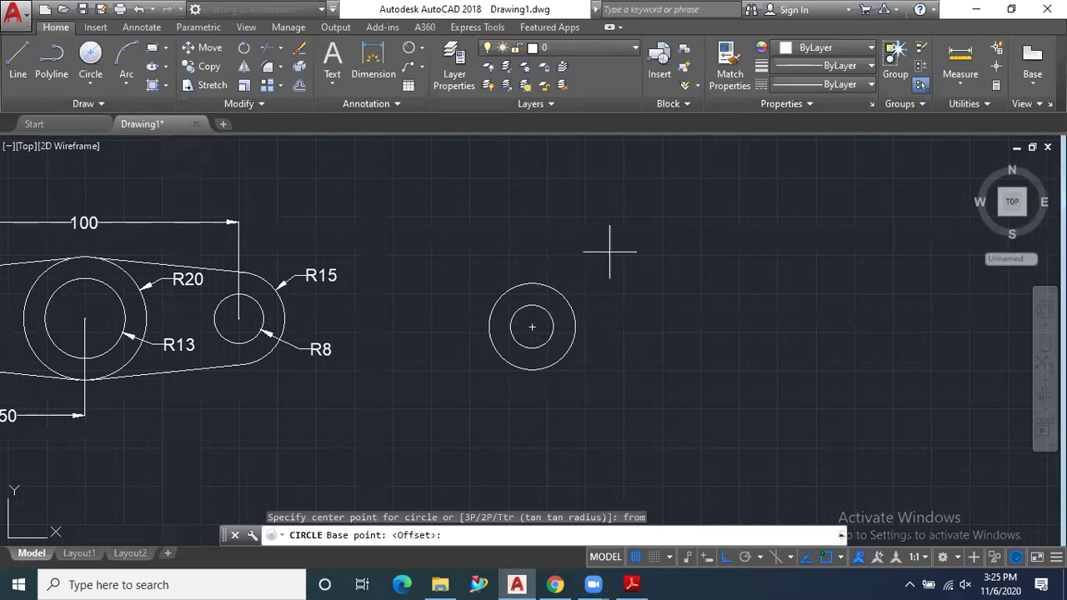
text(@)
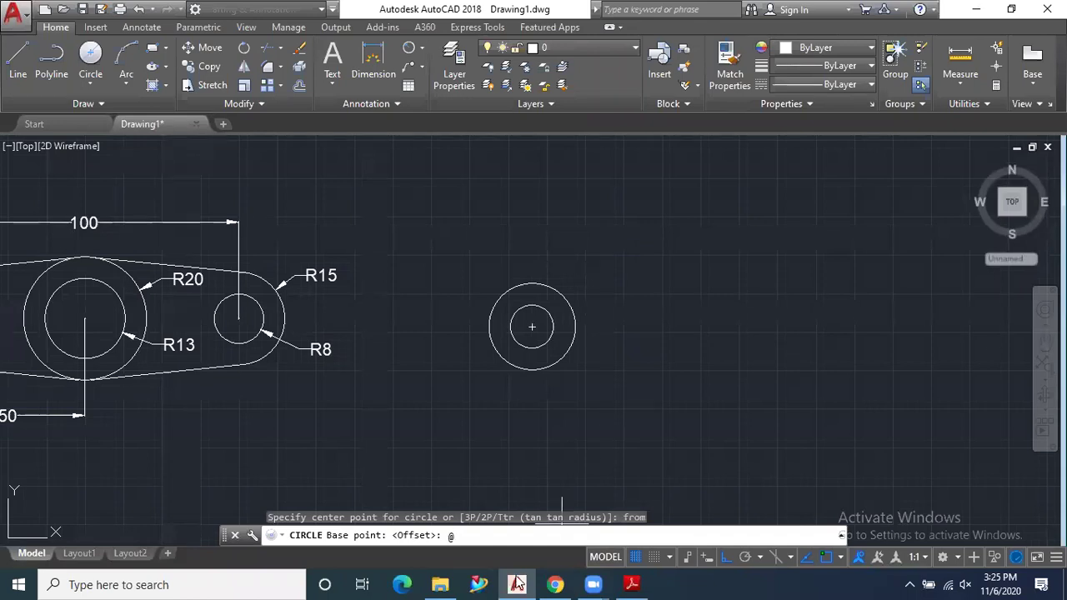
click(632, 584)
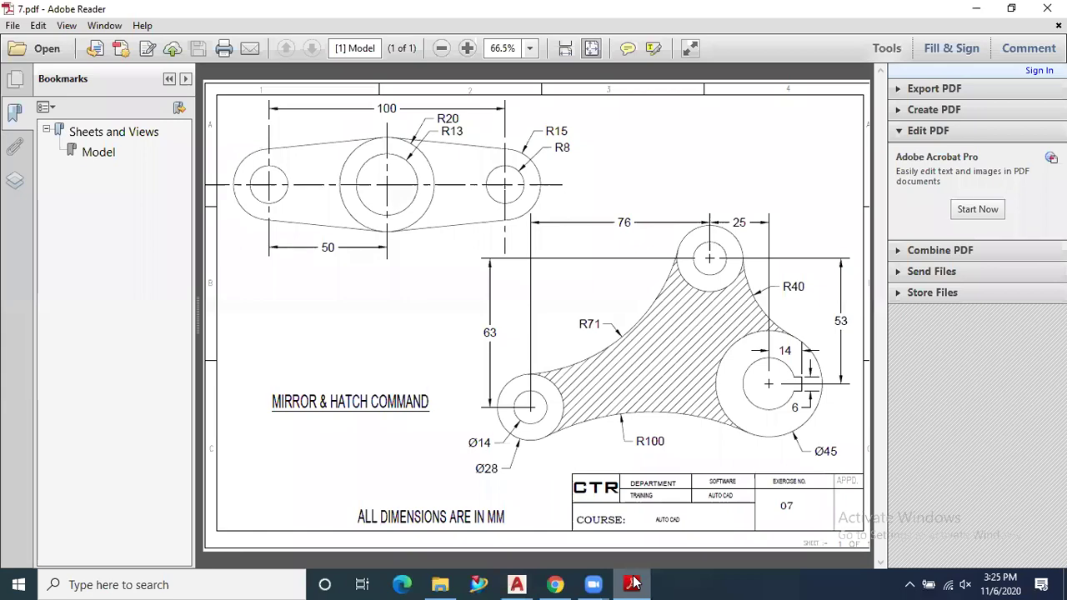
click(517, 585)
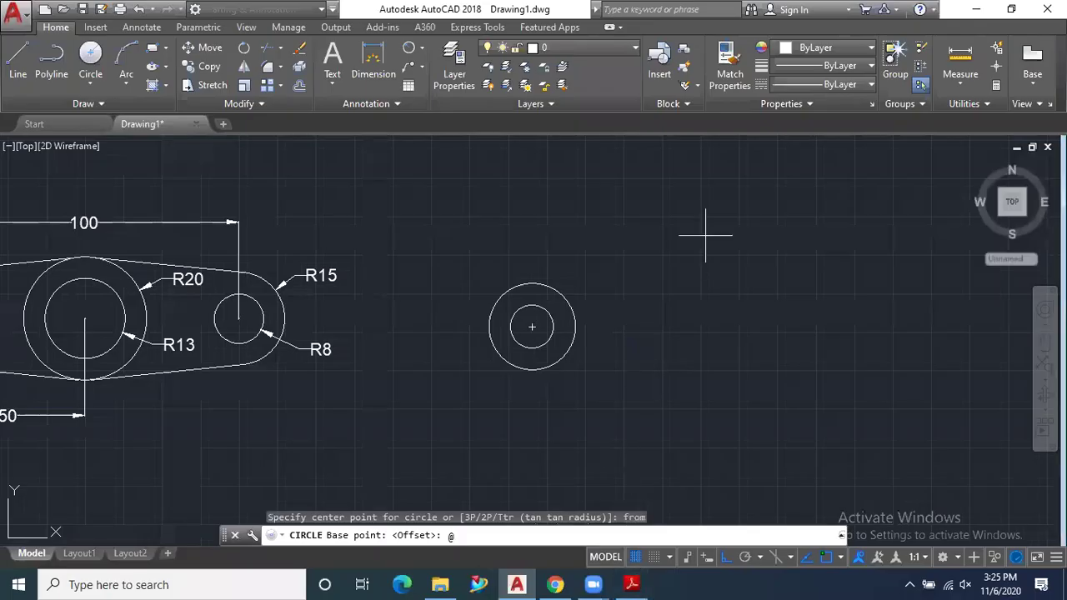
text(@73,63)
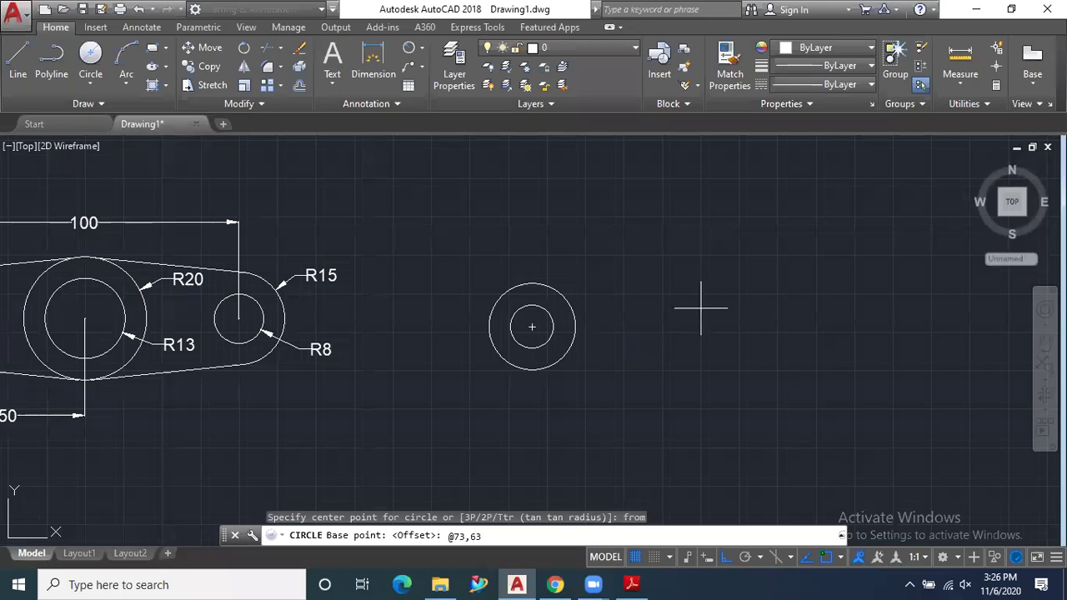
click(632, 585)
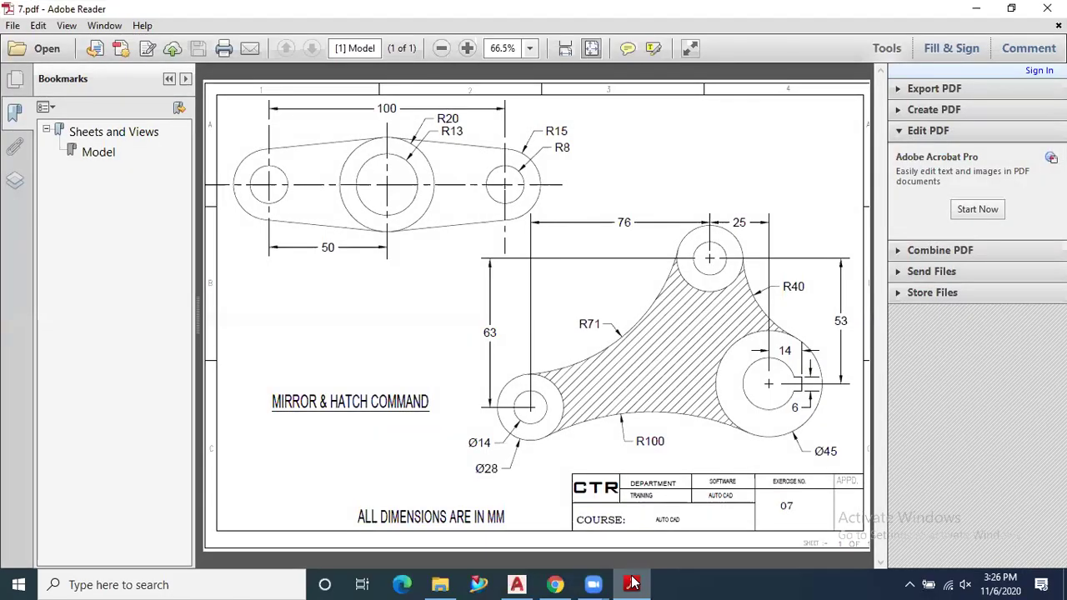
click(517, 585)
text(,63)
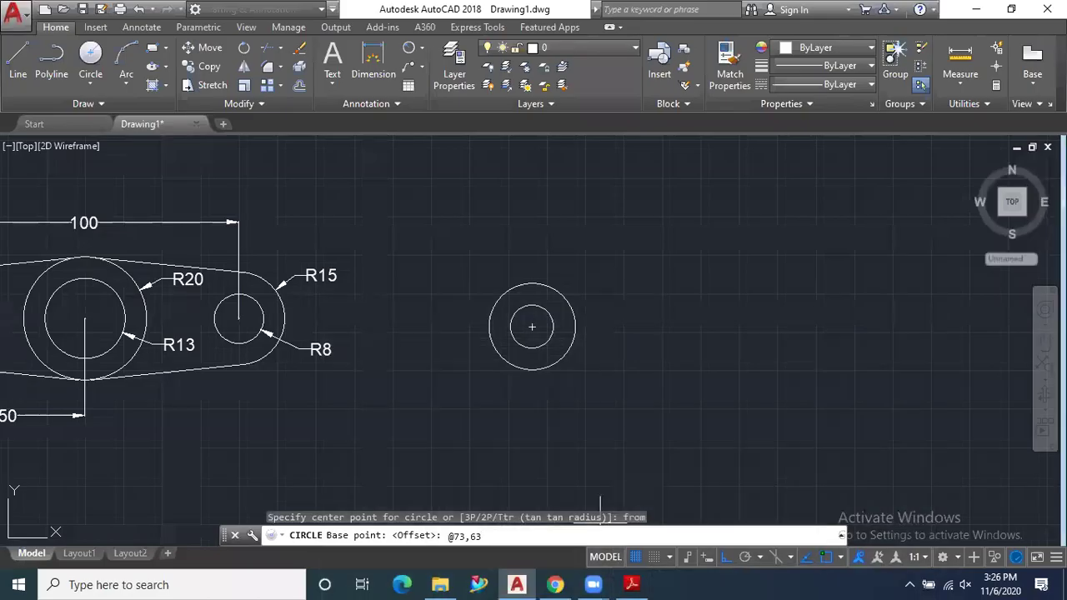
click(465, 538)
key(BackSpace)
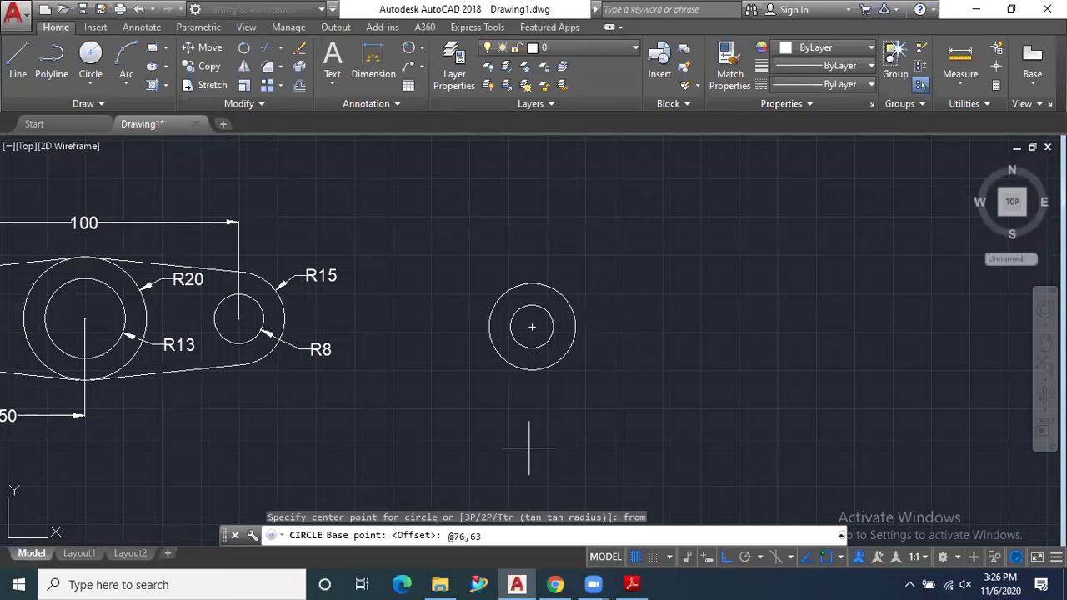
key(Return)
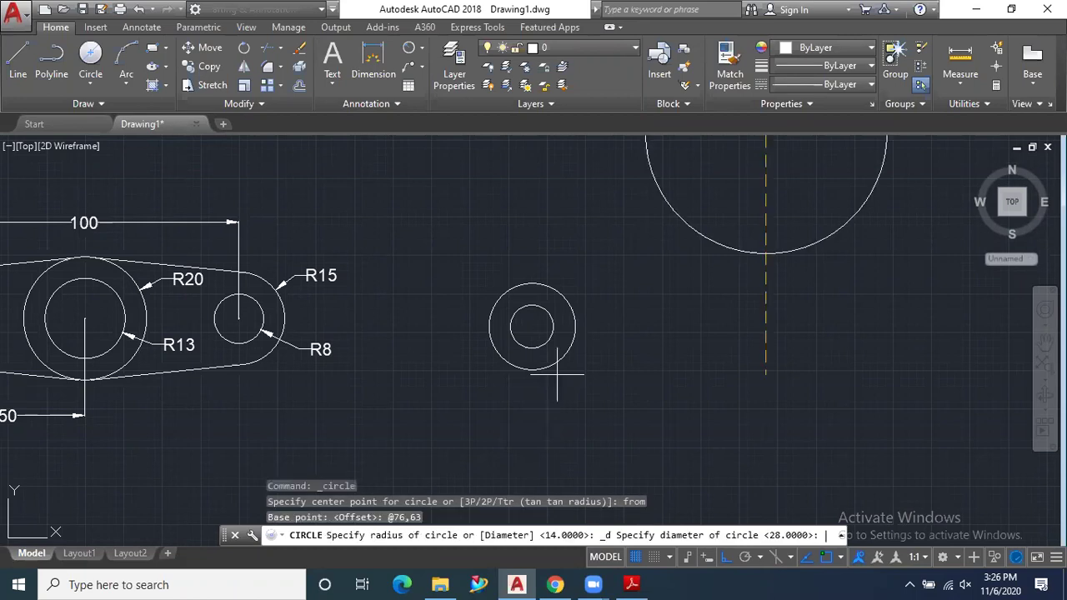
scroll(633, 356, down, 2)
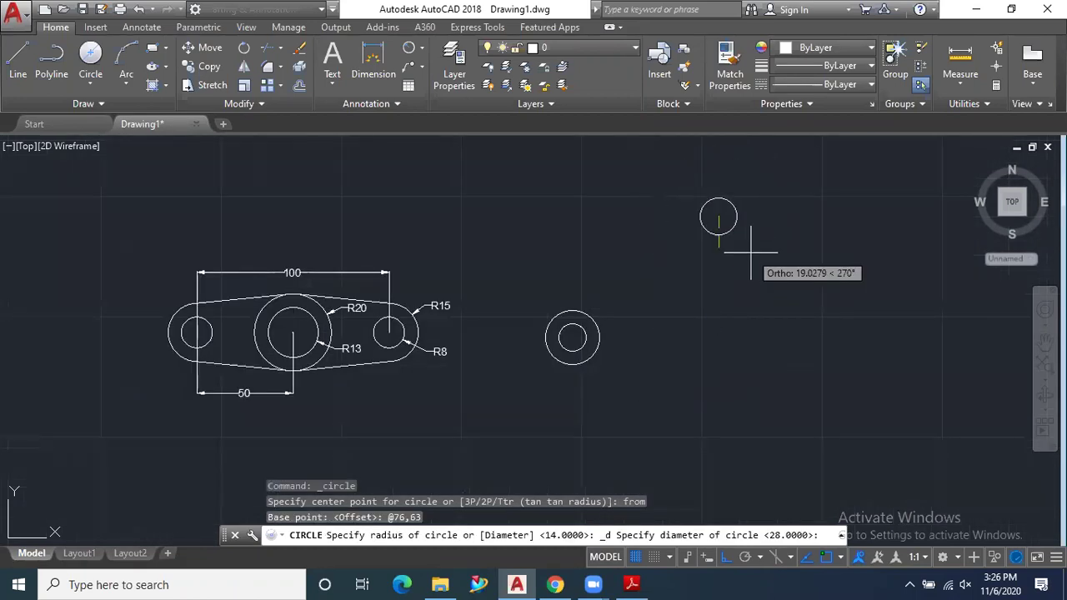
text(28)
key(Return)
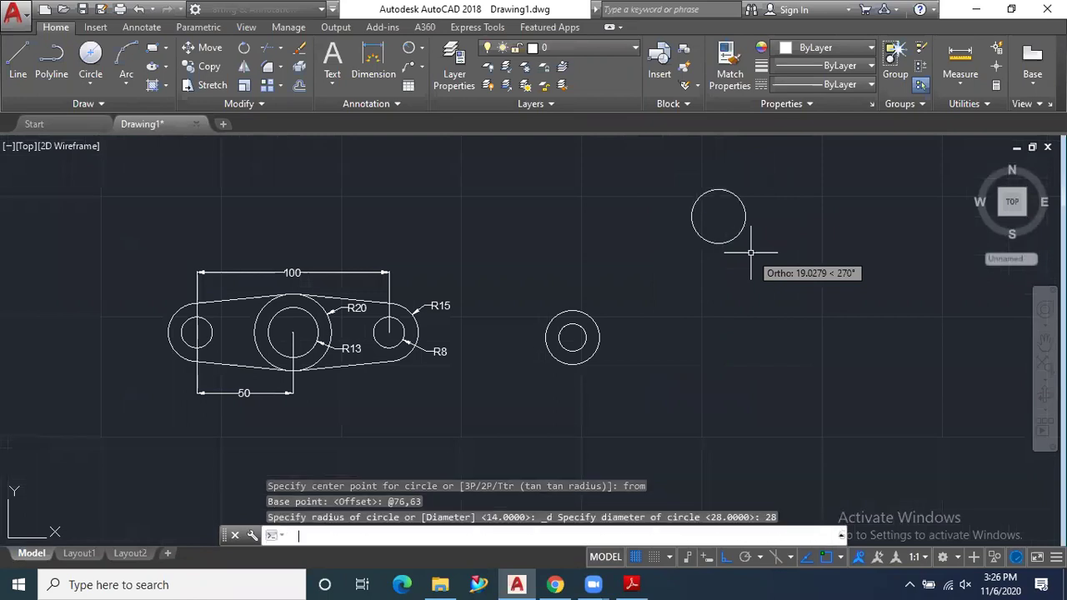
Draw a 14 mm diameter circle concentric with the upper 28 mm diameter circle.
scroll(777, 210, up, 2)
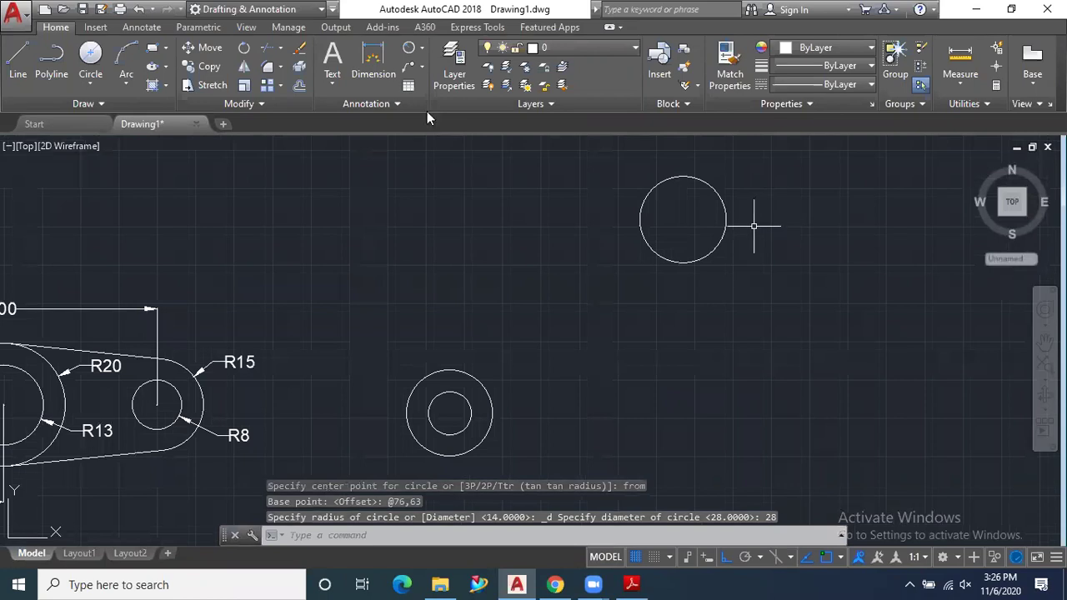
click(91, 57)
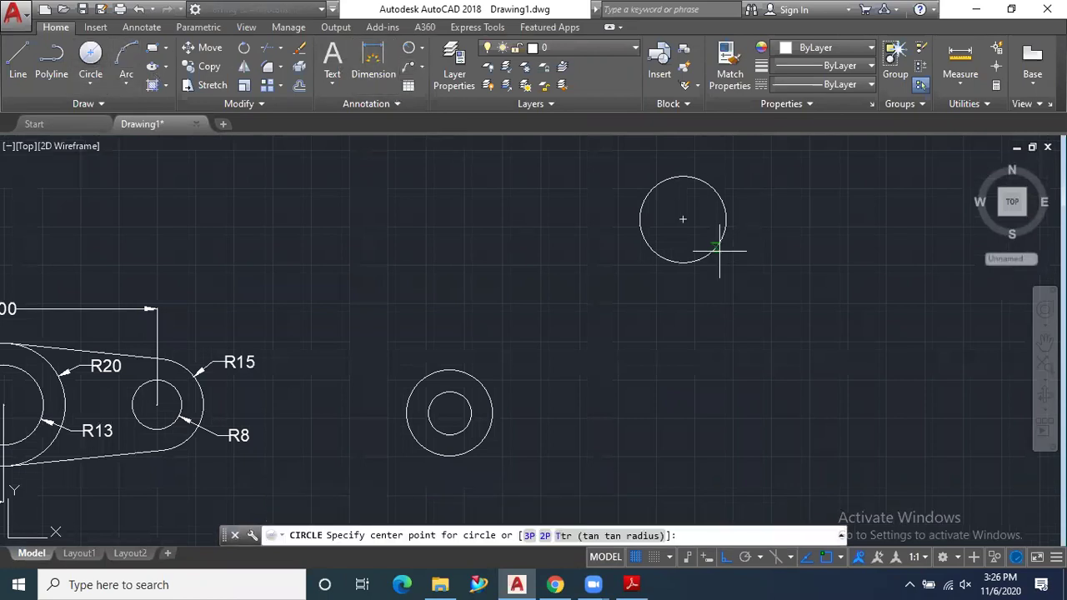
click(683, 220)
text(14)
key(Return)
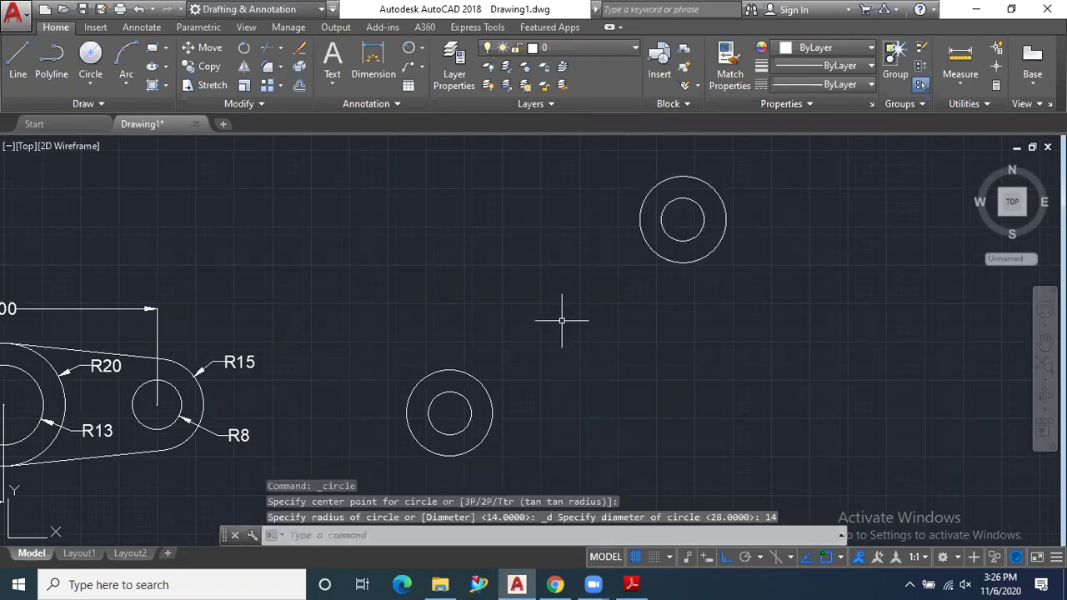
Check the third boss's center distances on the exercise sheet, and start a center-diameter circle using From, based on the upper circles' center.
scroll(558, 317, down, 2)
scroll(481, 208, down, 2)
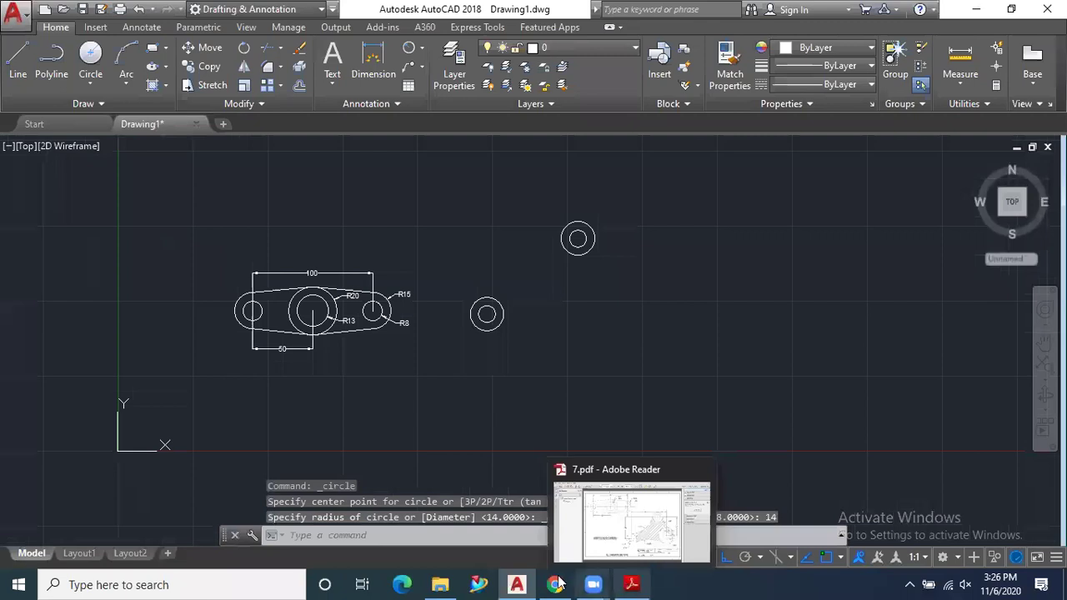
mouse_move(550, 583)
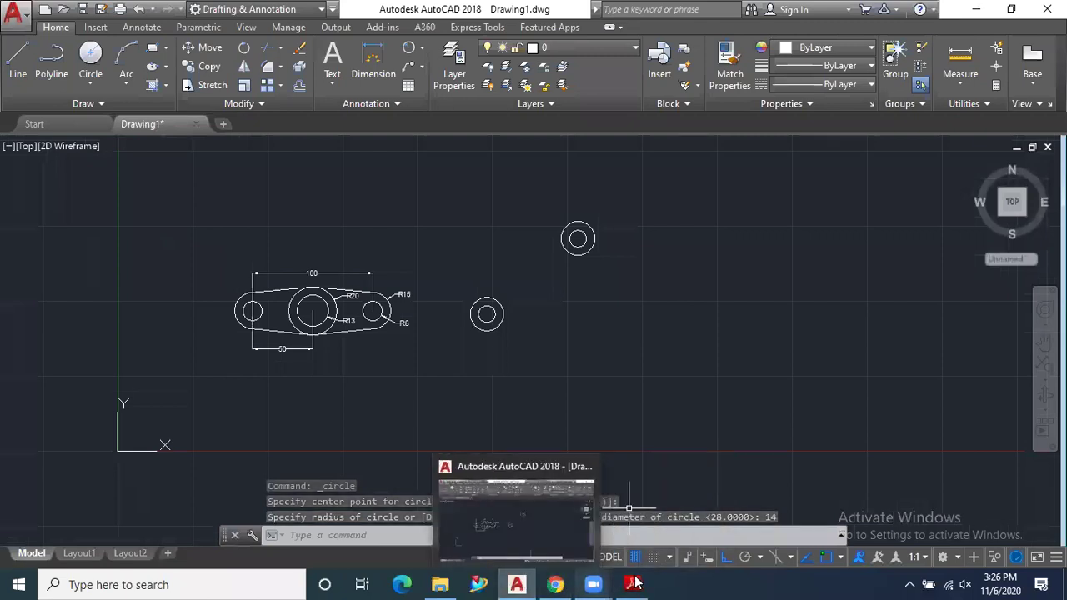
mouse_move(634, 583)
click(640, 509)
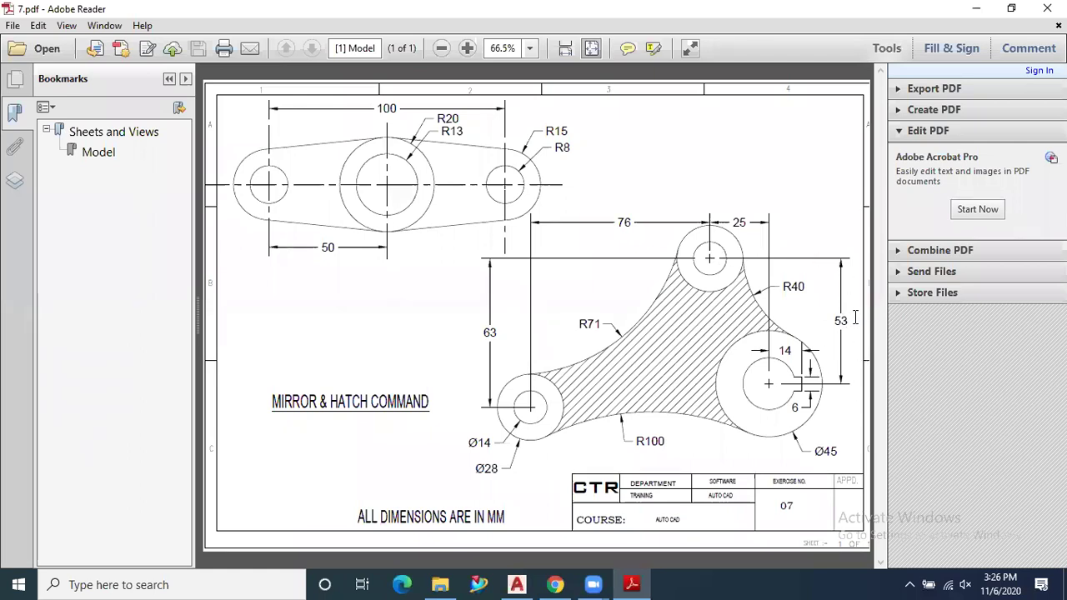
click(631, 584)
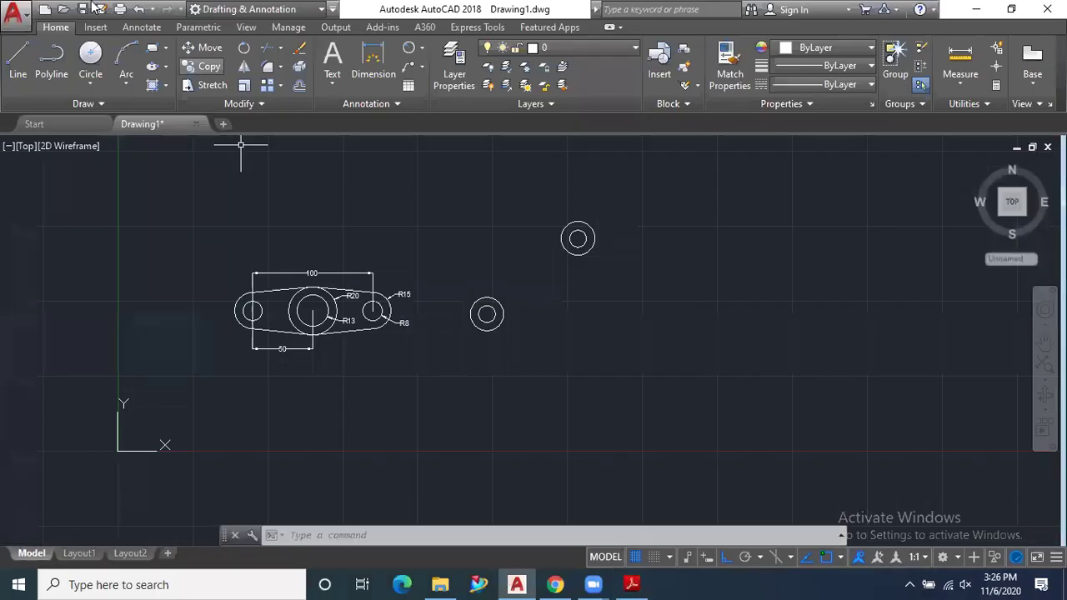
click(102, 75)
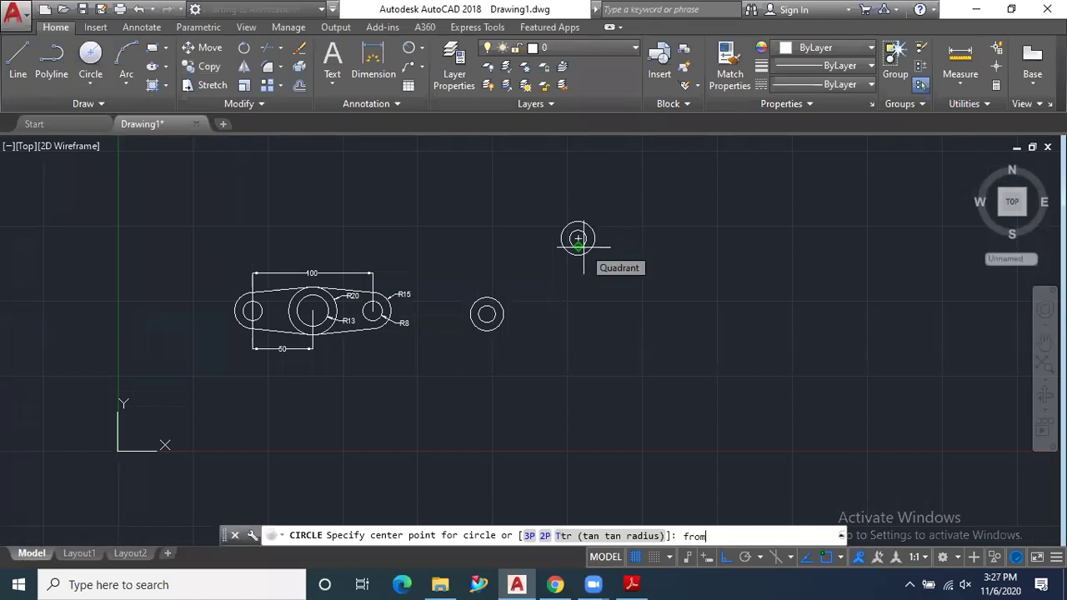
text(from)
key(Return)
scroll(576, 235, up, 5)
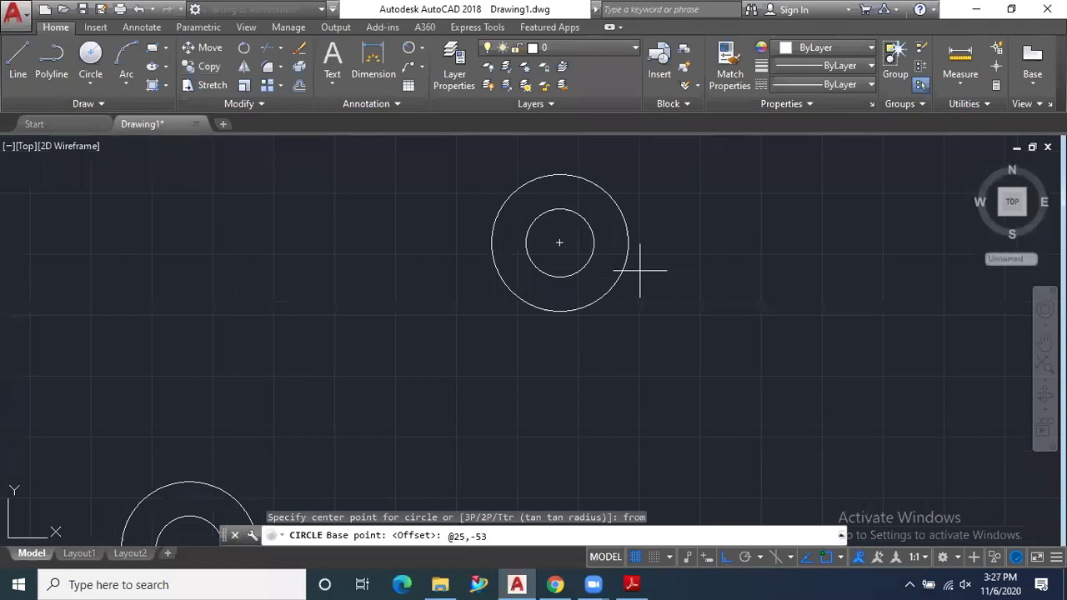
key(Return)
text(d)
key(Return)
scroll(634, 242, down, 5)
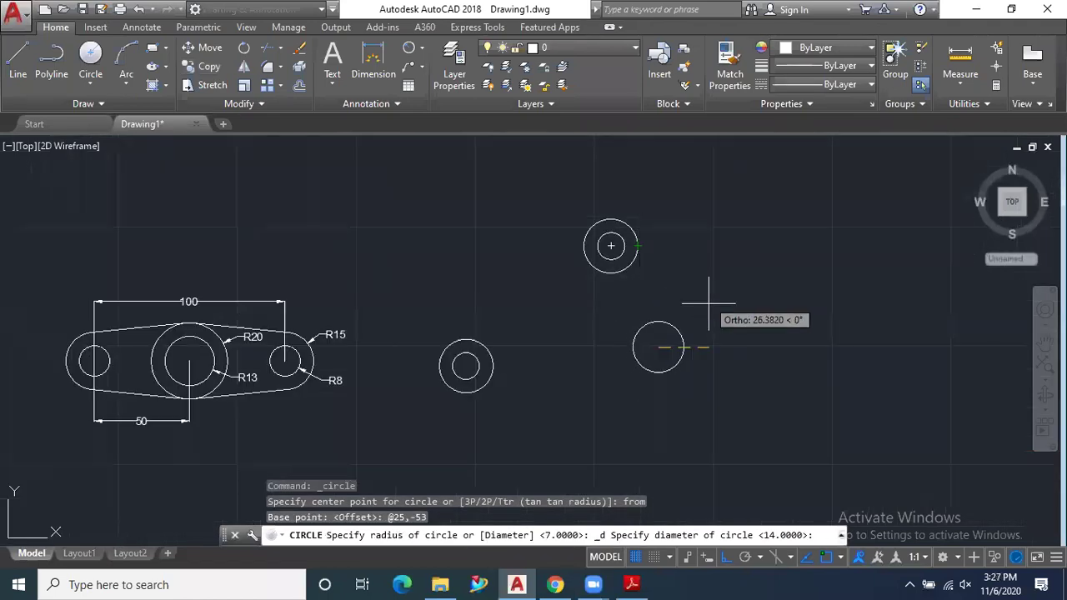
scroll(705, 345, up, 2)
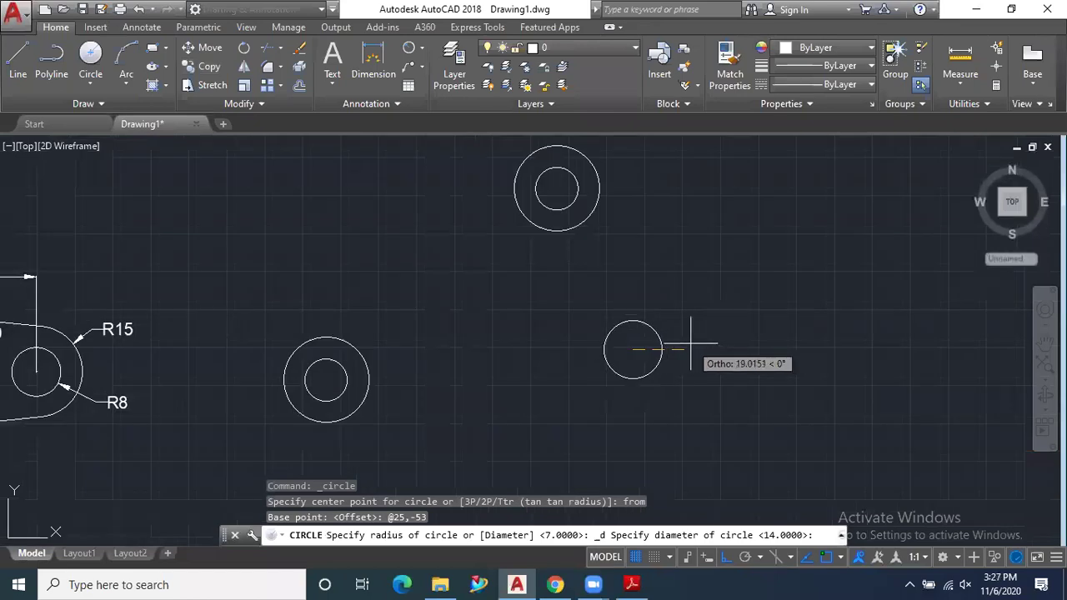
key(Return)
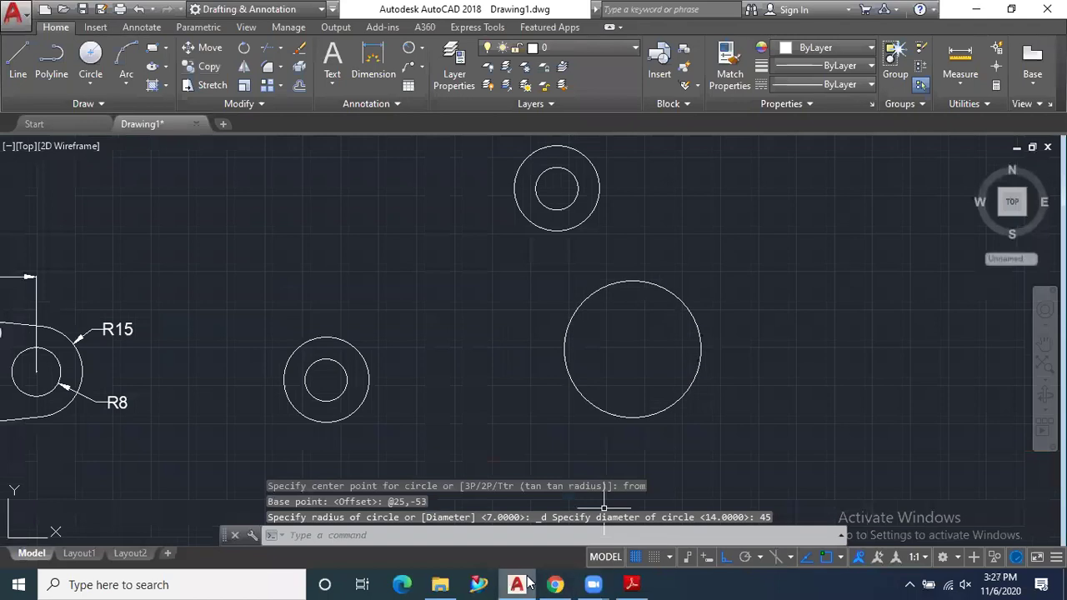
Check the third boss's bore on the exercise sheet, and draw an 11 mm radius circle concentric with the 45 mm diameter circle.
click(631, 585)
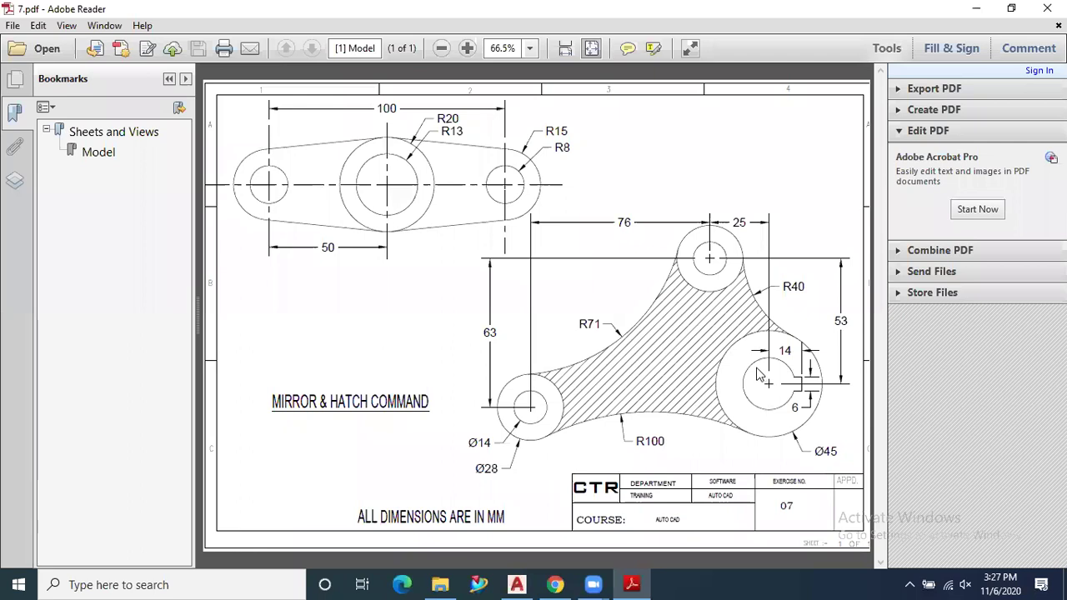
mouse_move(611, 578)
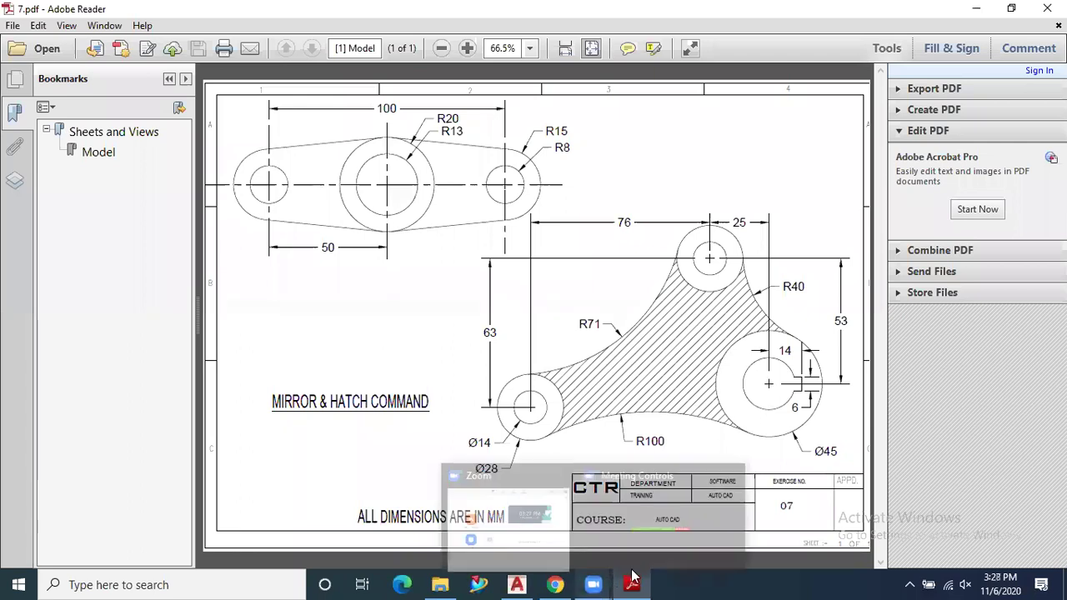
mouse_move(556, 584)
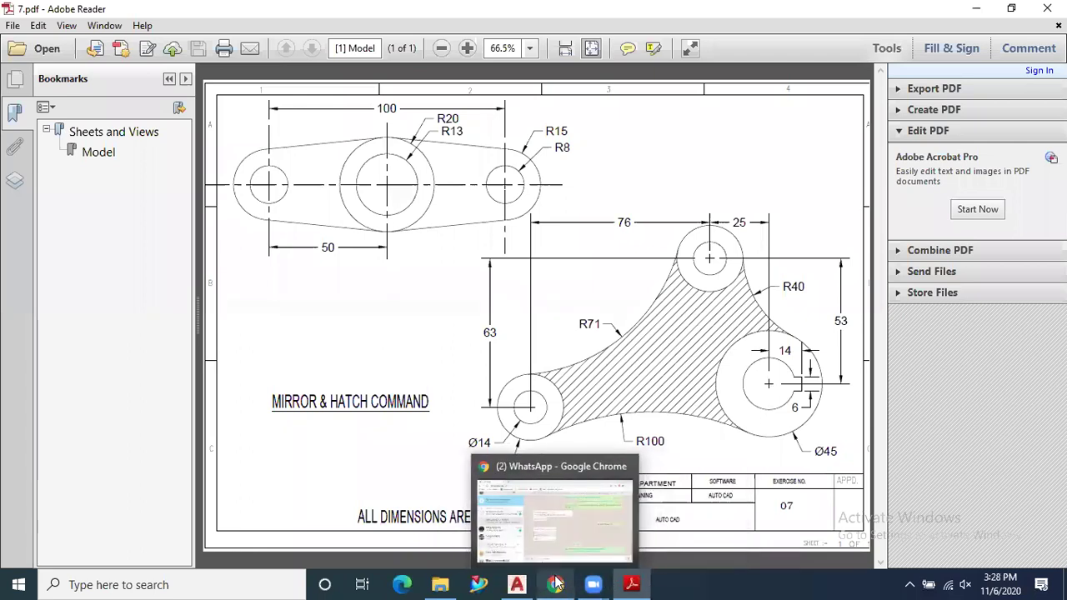
click(517, 585)
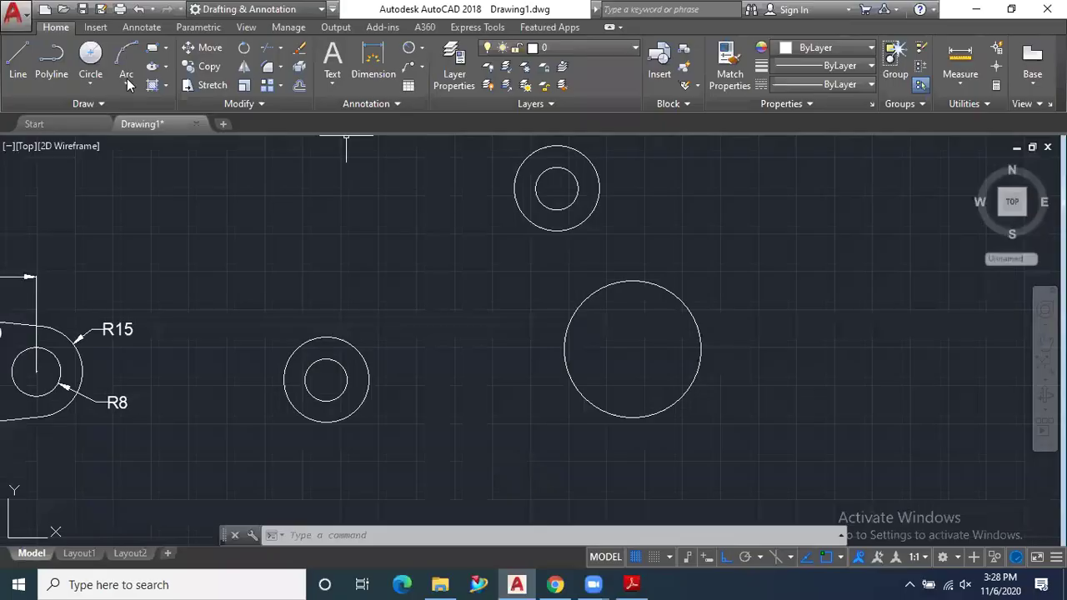
click(94, 76)
click(101, 106)
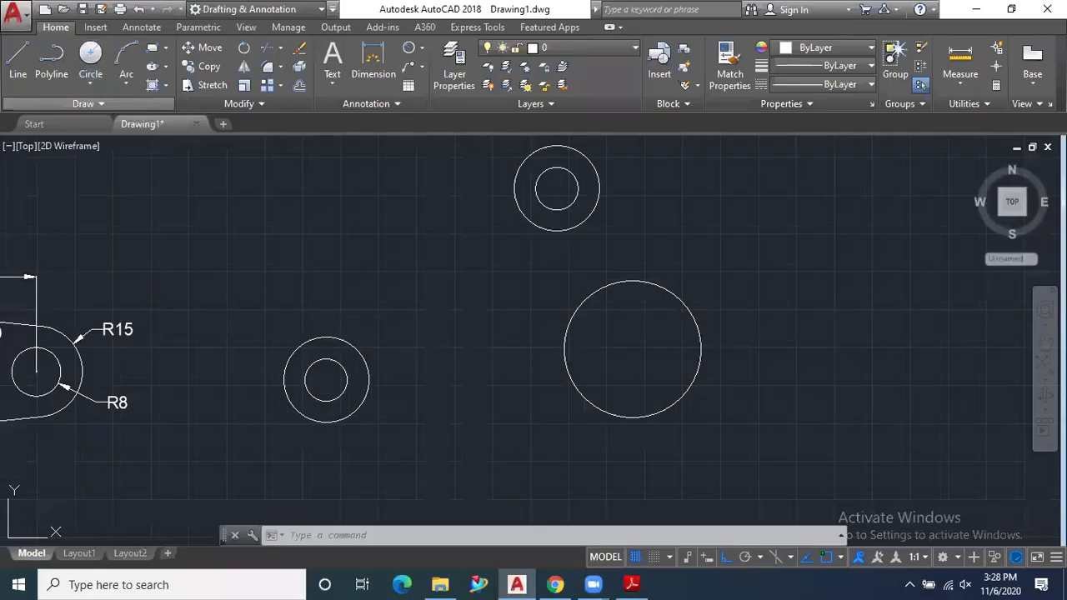
click(633, 350)
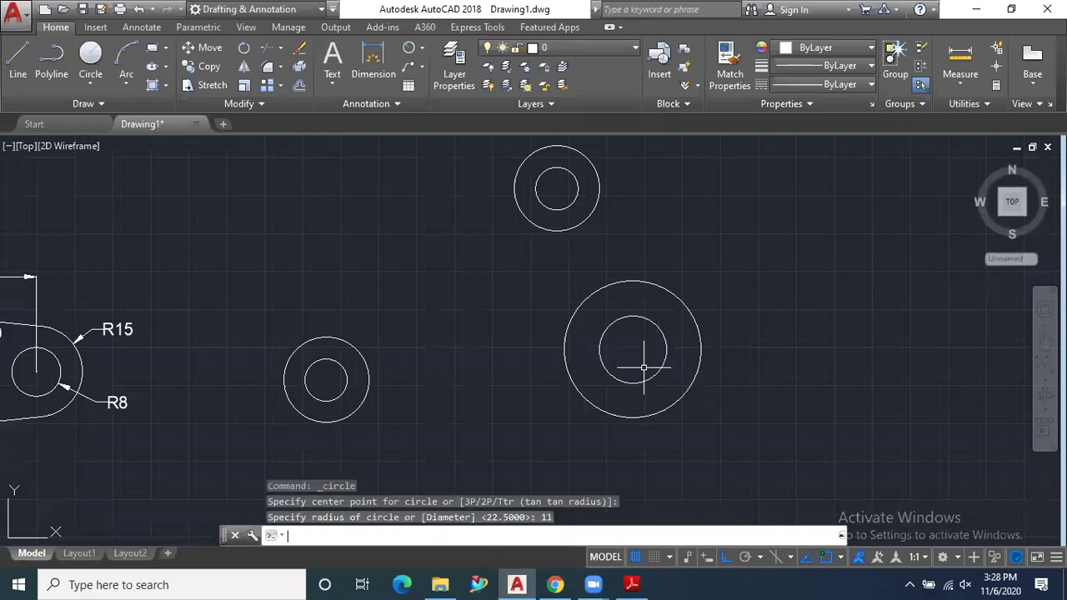
key(Return)
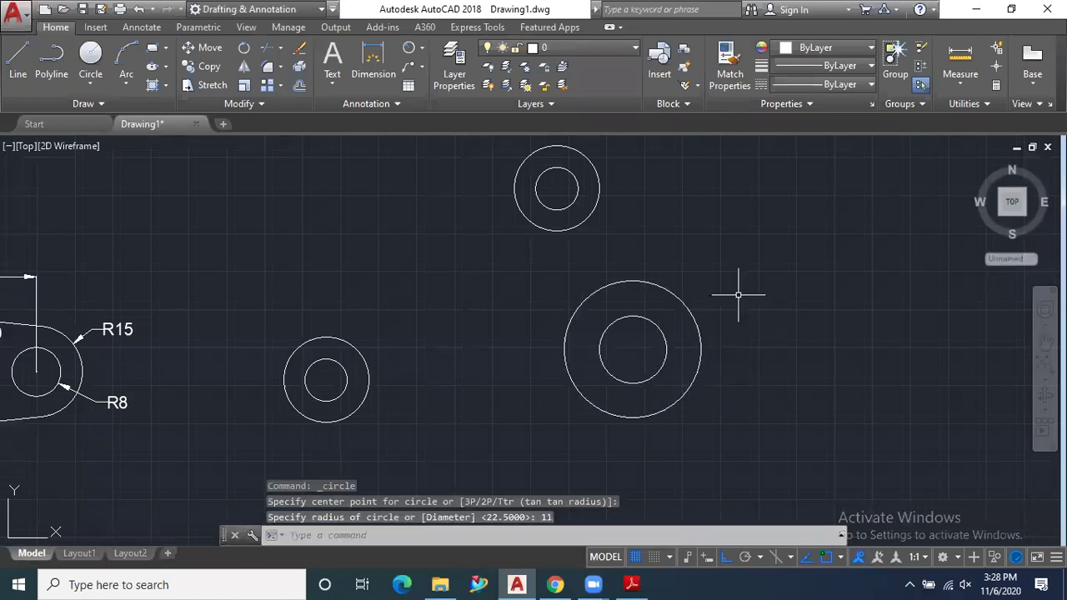
Check the connecting arcs on the sheet, and draw a 73 mm radius circle tangent to the upper sides of the two 28 mm diameter circles.
click(632, 584)
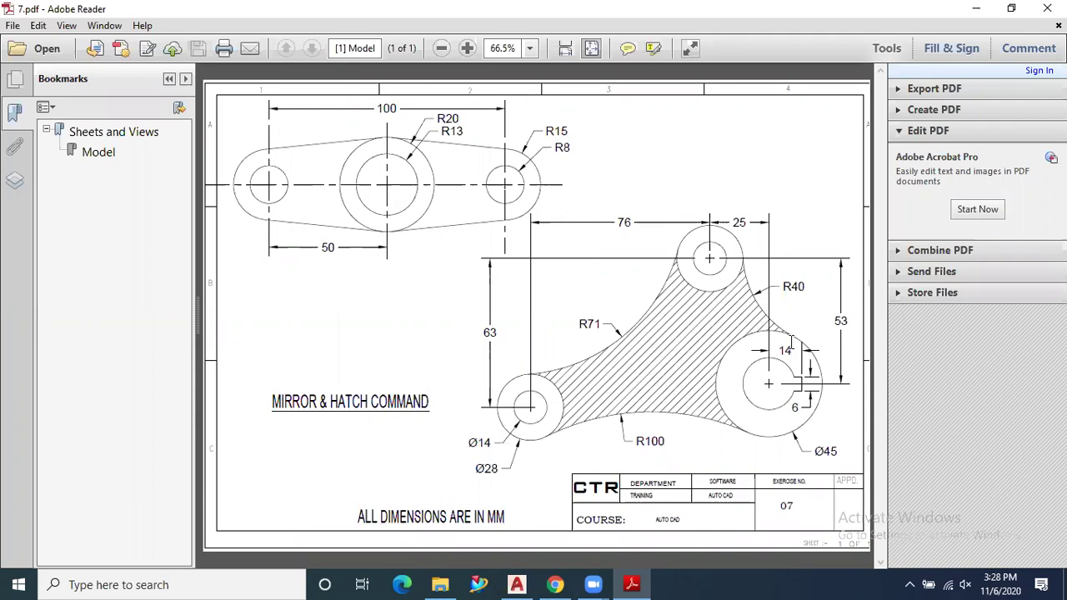
mouse_move(517, 584)
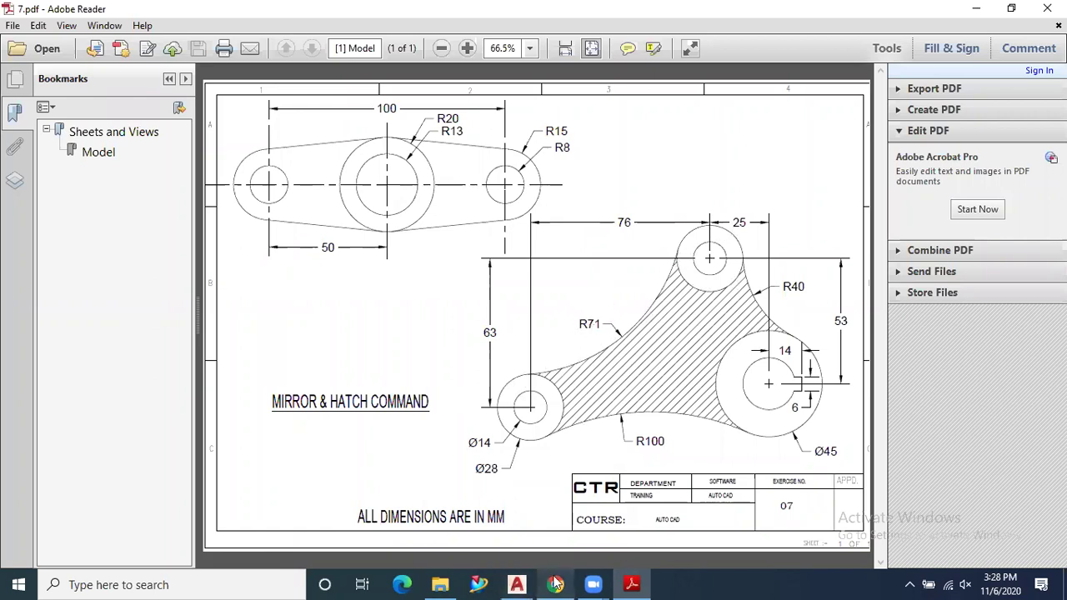
click(517, 584)
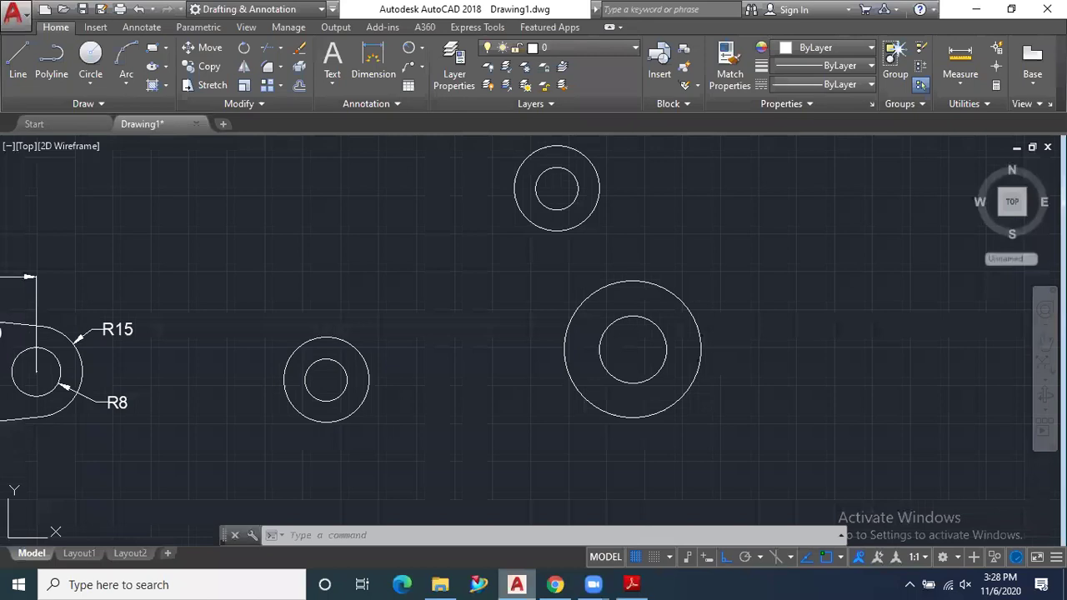
click(84, 86)
click(117, 243)
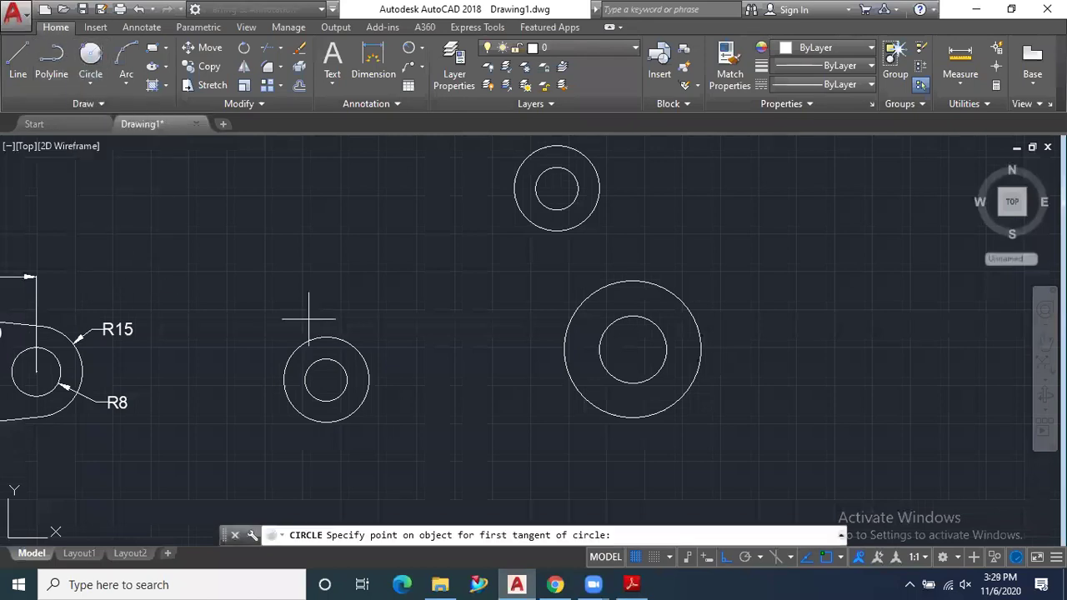
click(344, 338)
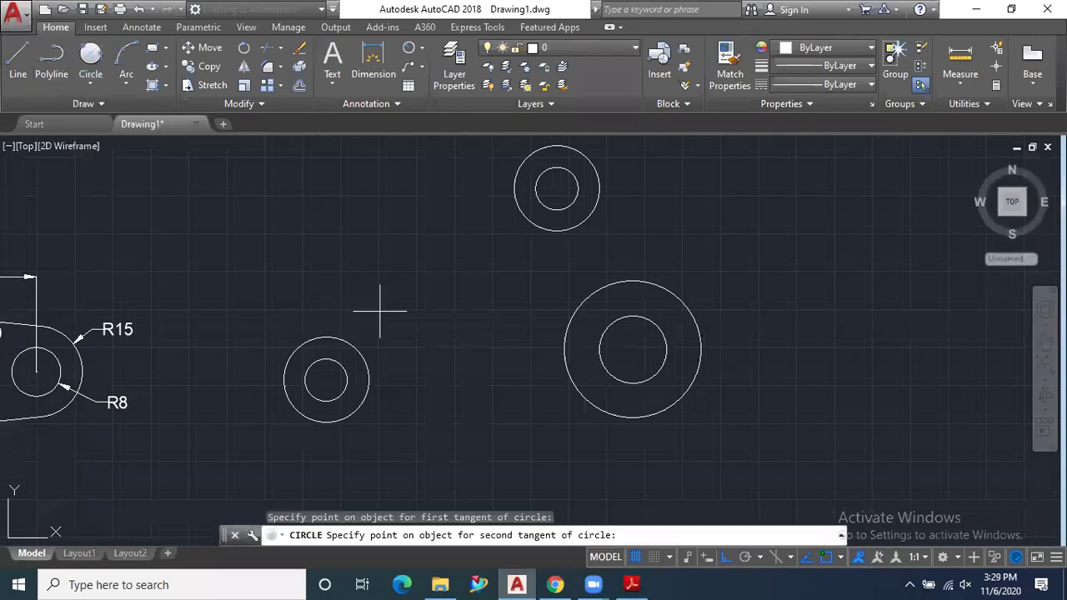
click(511, 201)
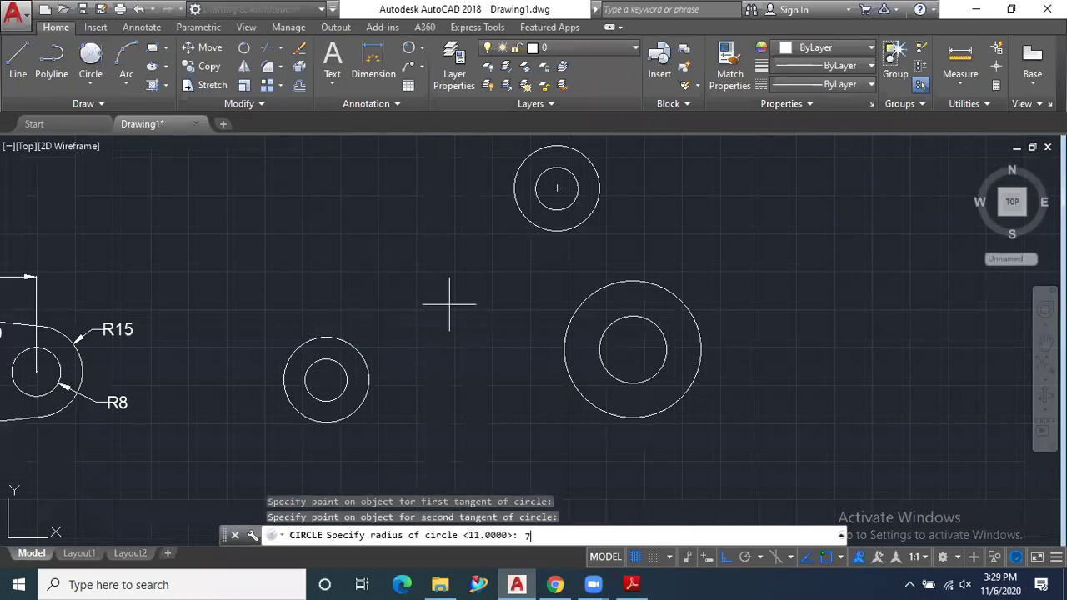
key(Return)
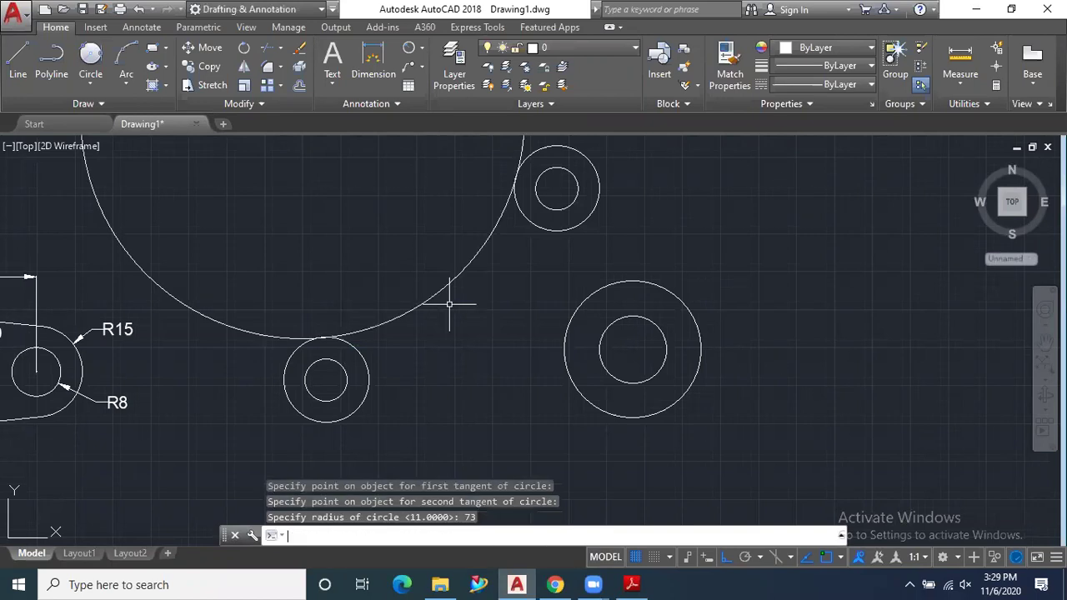
Draw a 100 mm radius circle tangent to the undersides of the lower 28 mm and the 45 mm diameter circles, as on the sheet.
scroll(461, 359, down, 2)
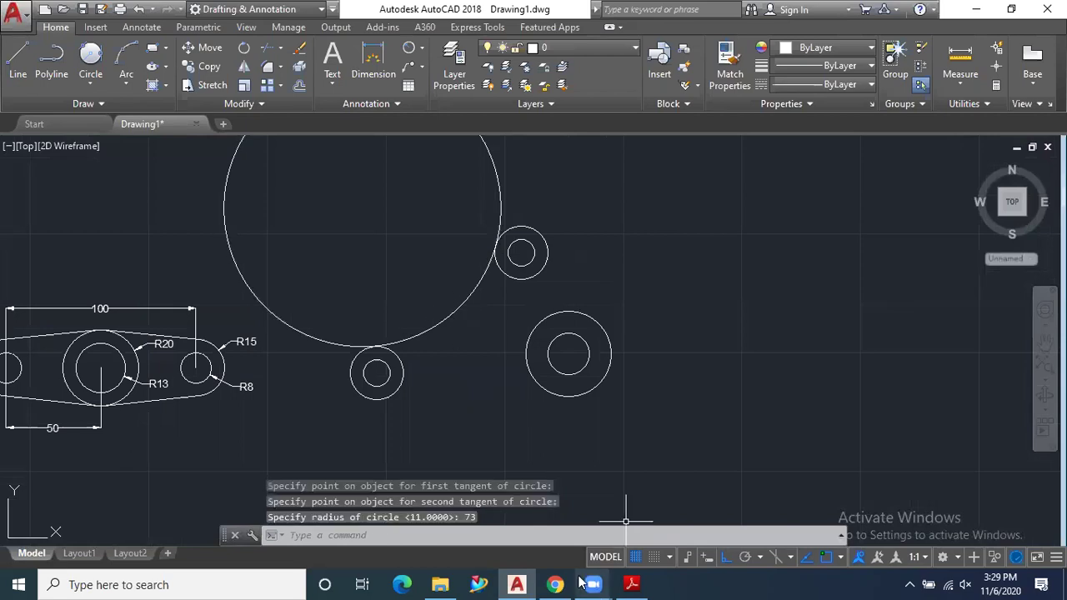
click(517, 584)
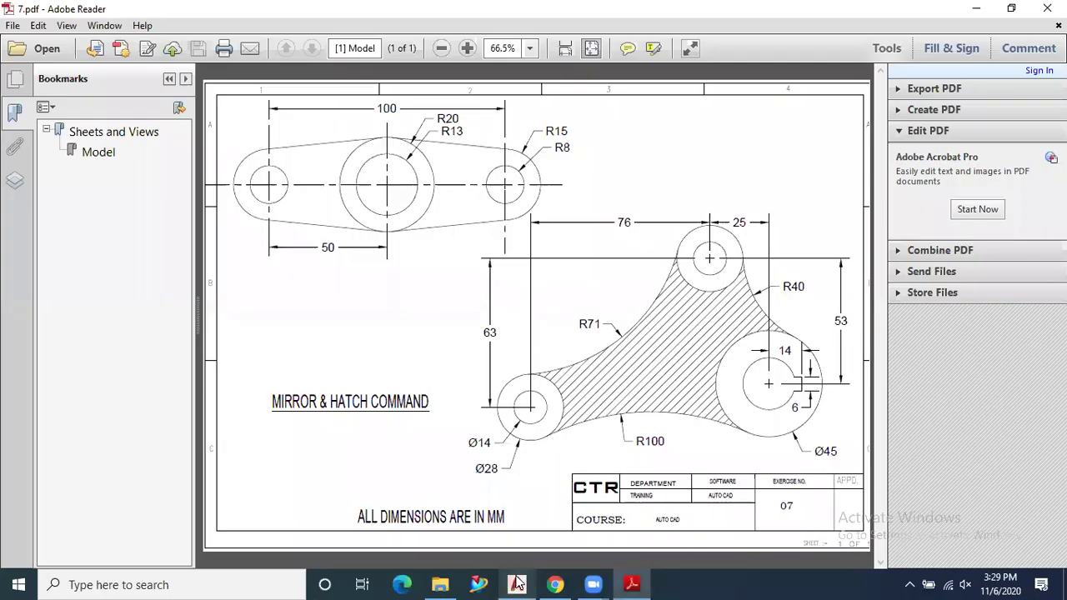
click(517, 584)
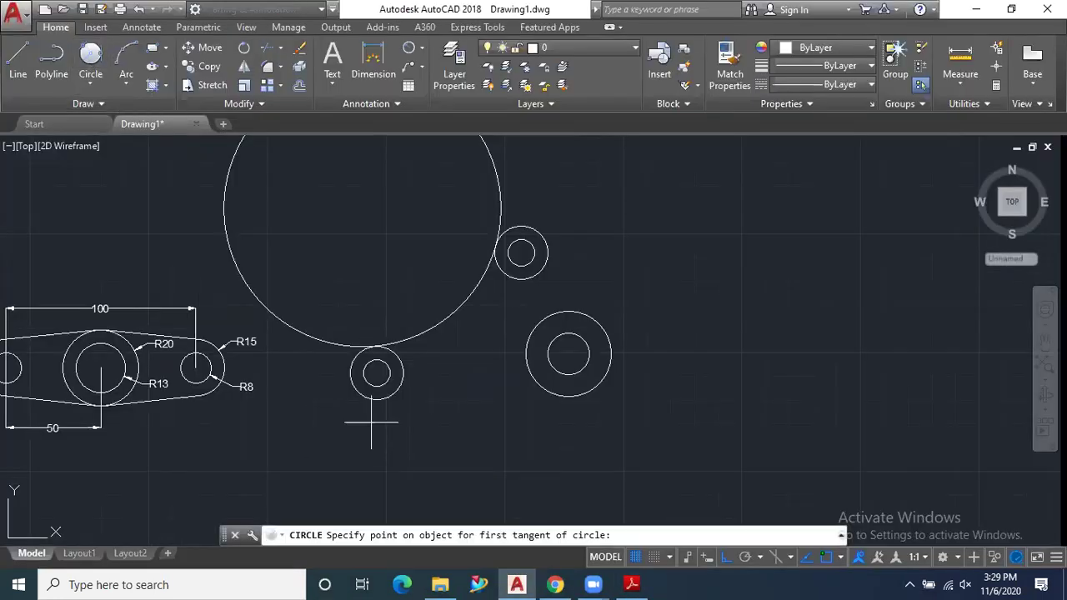
click(381, 399)
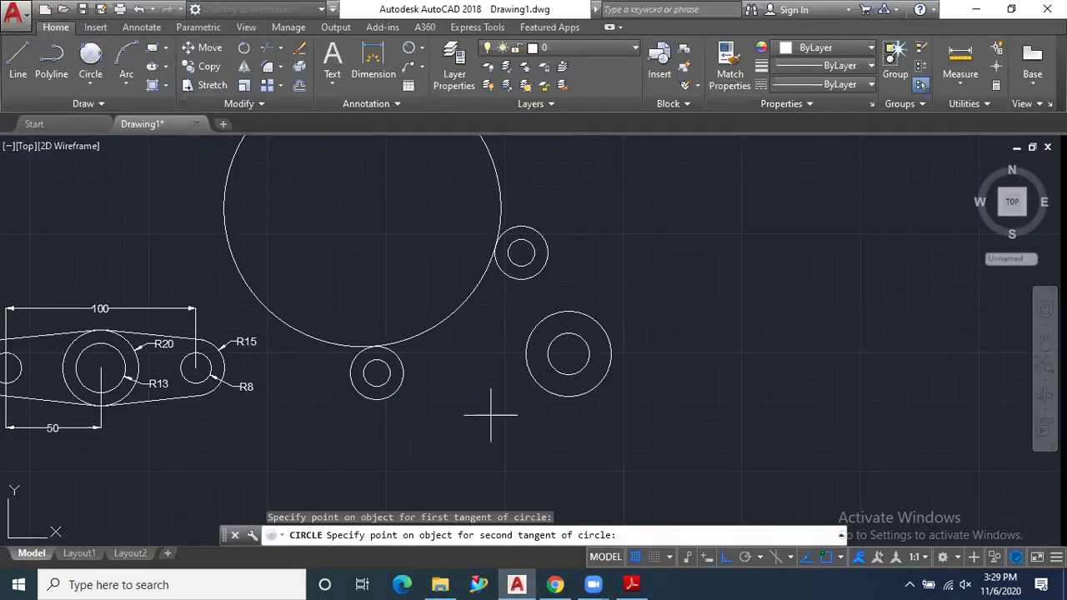
click(546, 388)
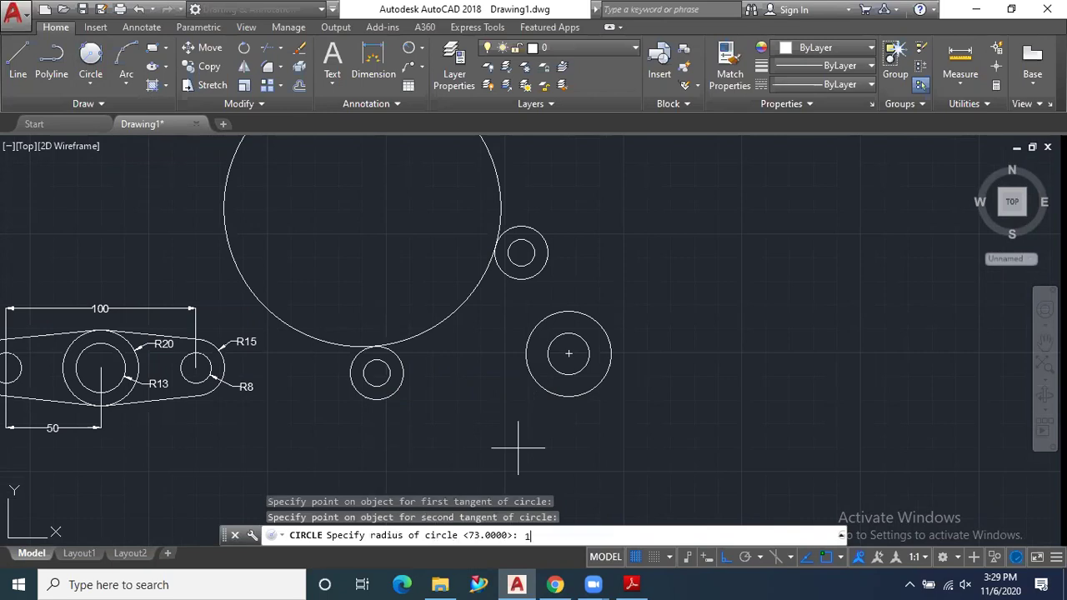
text(100)
key(Return)
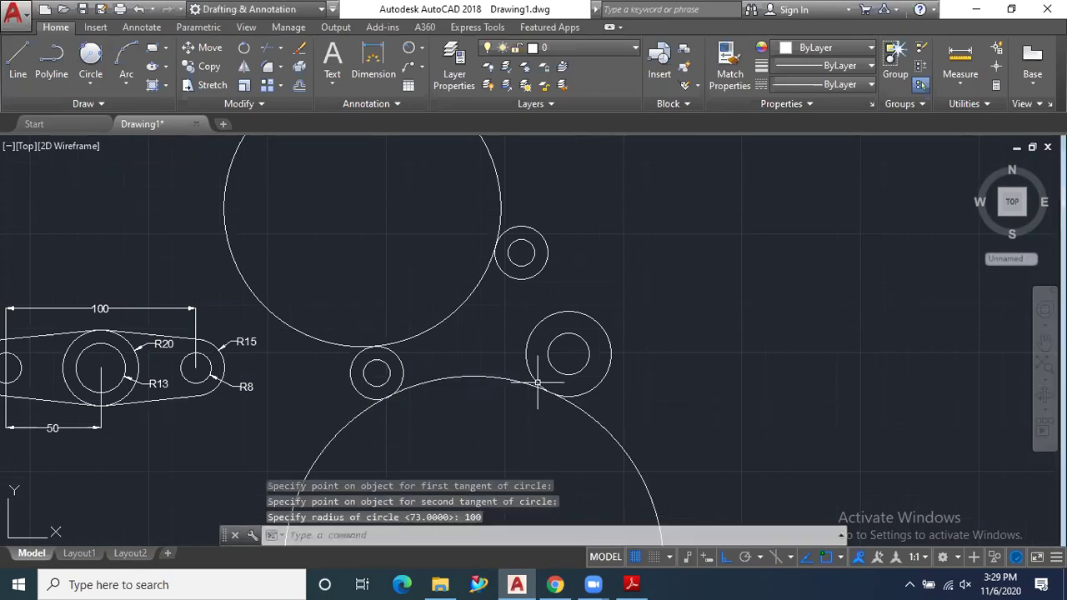
Check the remaining arc on the sheet, and draw a 40 mm radius circle tangent to the upper 28 mm and the 45 mm diameter circles.
click(530, 583)
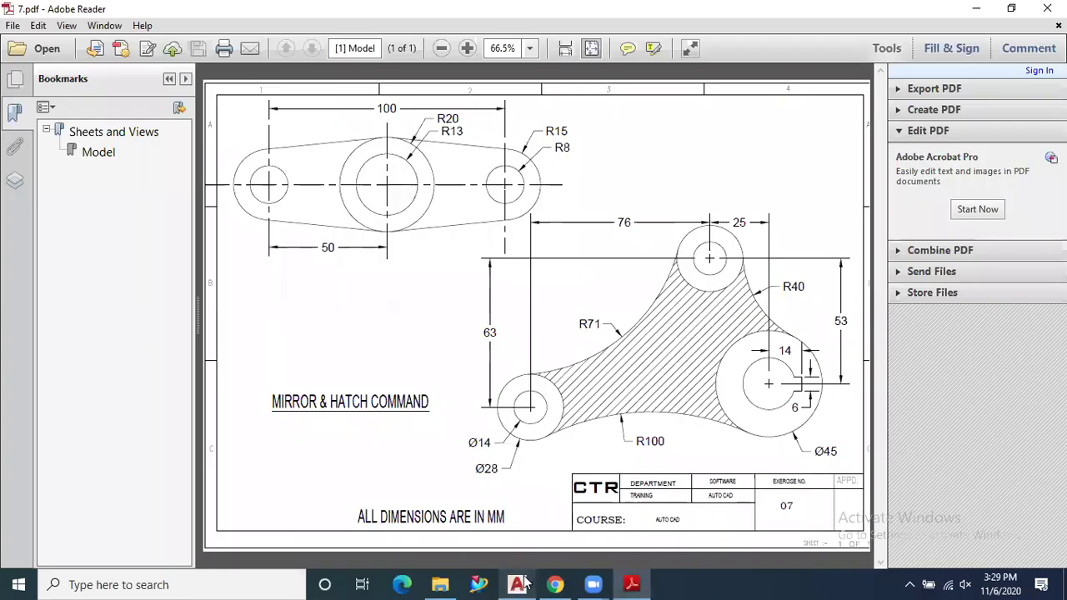
click(530, 582)
click(92, 55)
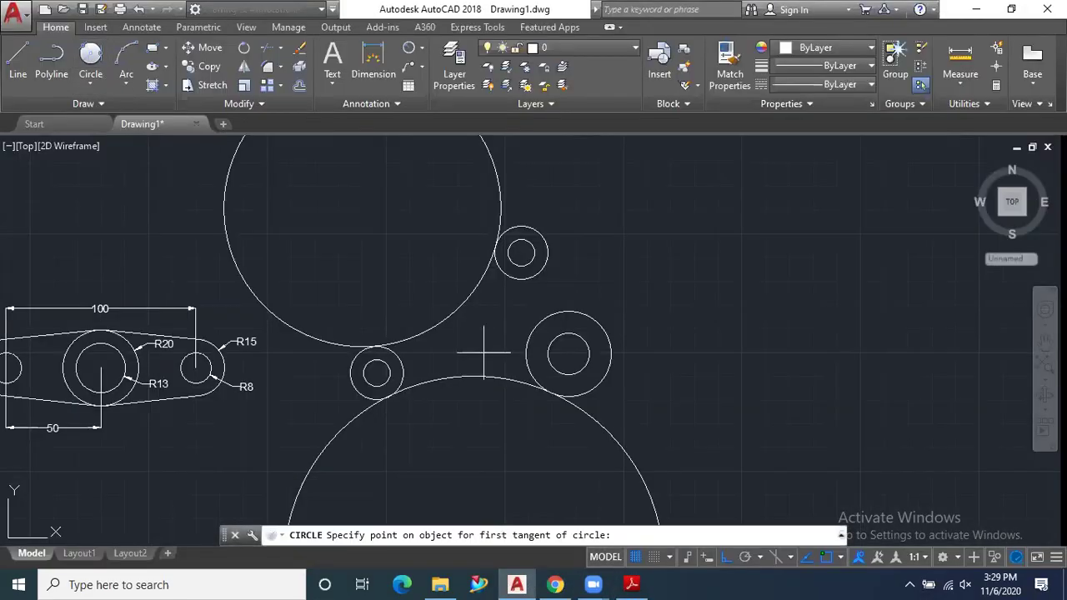
click(548, 244)
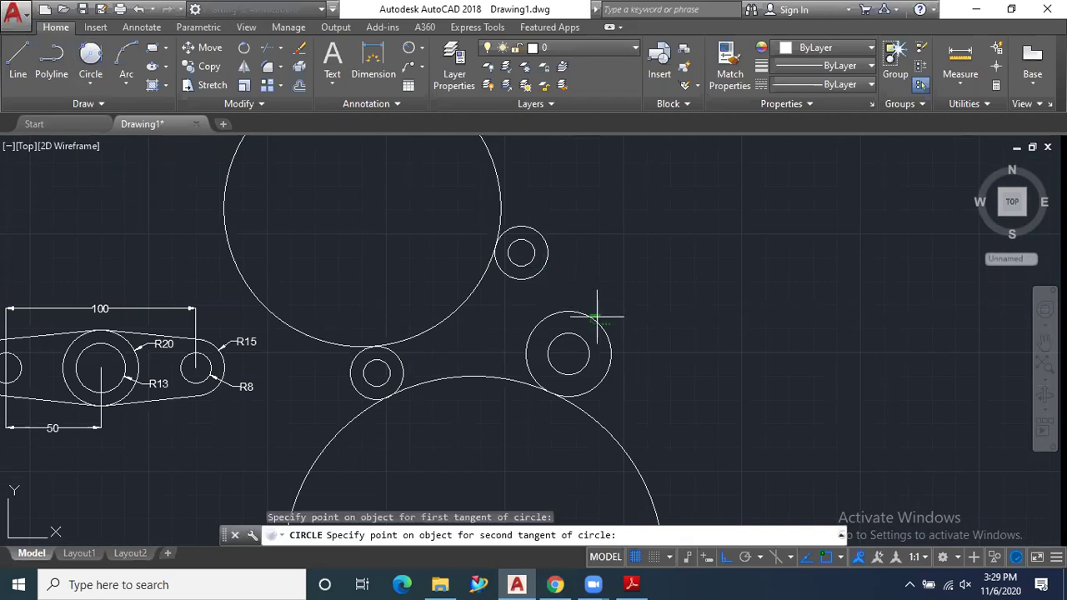
click(598, 308)
text(40)
key(Return)
Trim away the outer portions of the three large tangent circles, leaving only the arcs that connect the bosses.
scroll(582, 252, down, 2)
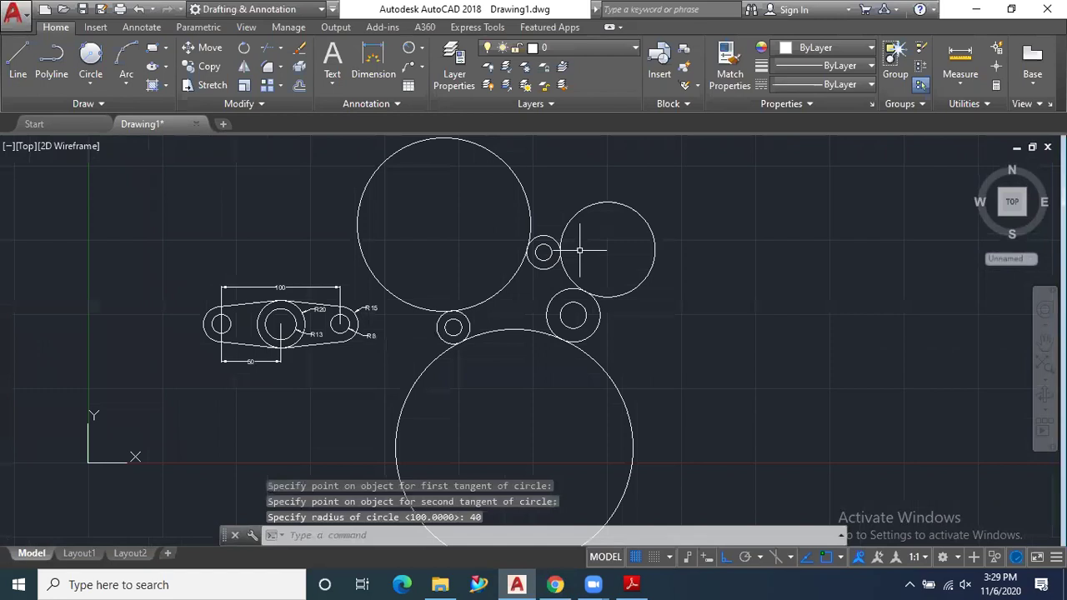
click(269, 47)
key(Return)
click(372, 174)
click(618, 205)
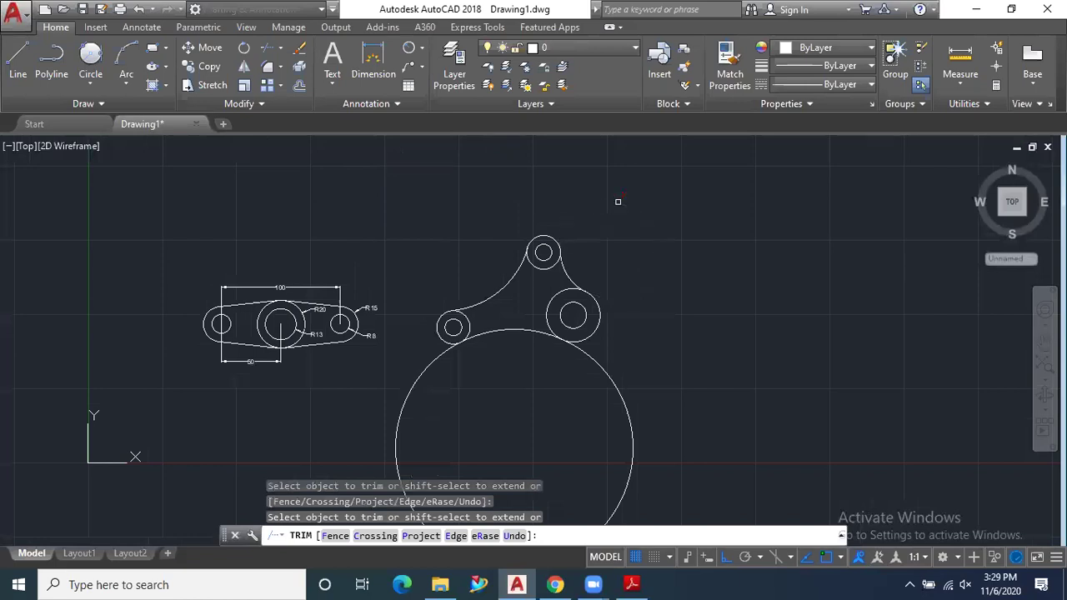
click(620, 393)
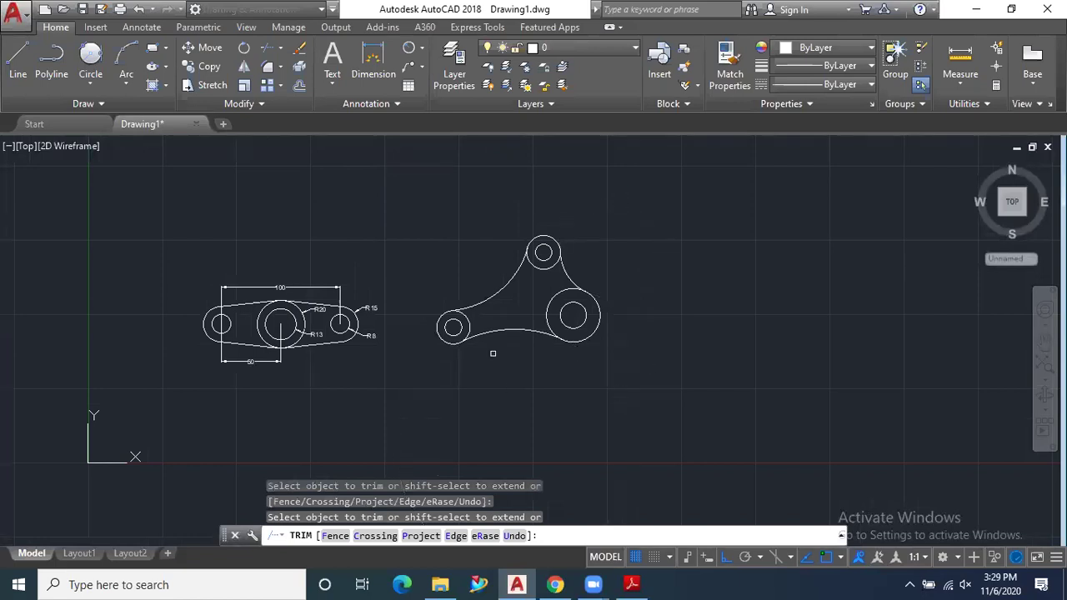
Check the keyway on the exercise sheet, and draw a vertical line across the full diameter of the 45 mm circle.
scroll(493, 280, up, 4)
scroll(422, 267, down, 2)
scroll(548, 288, up, 2)
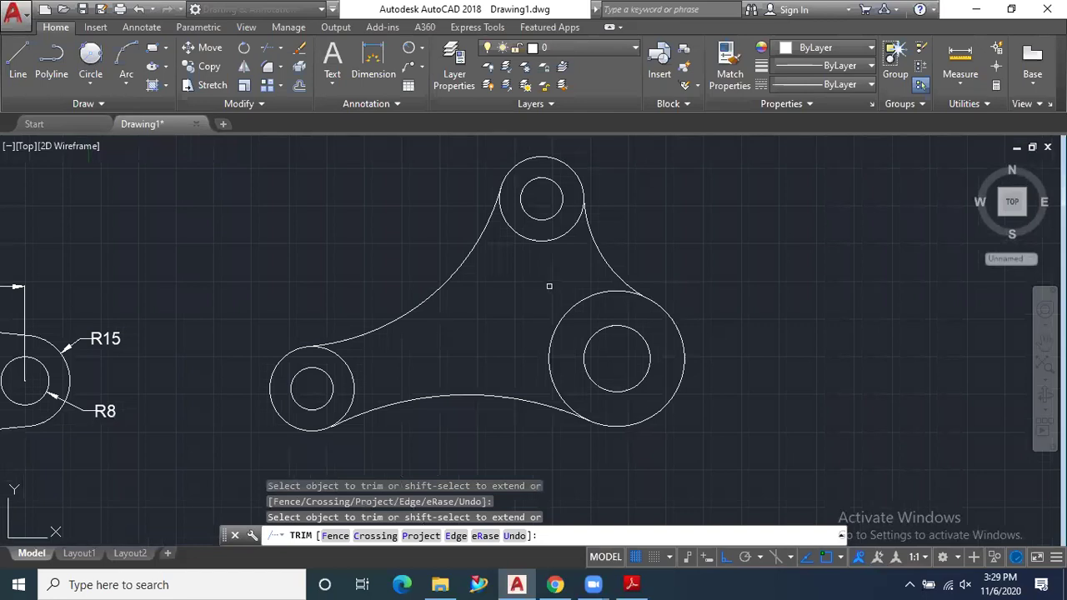
key(Escape)
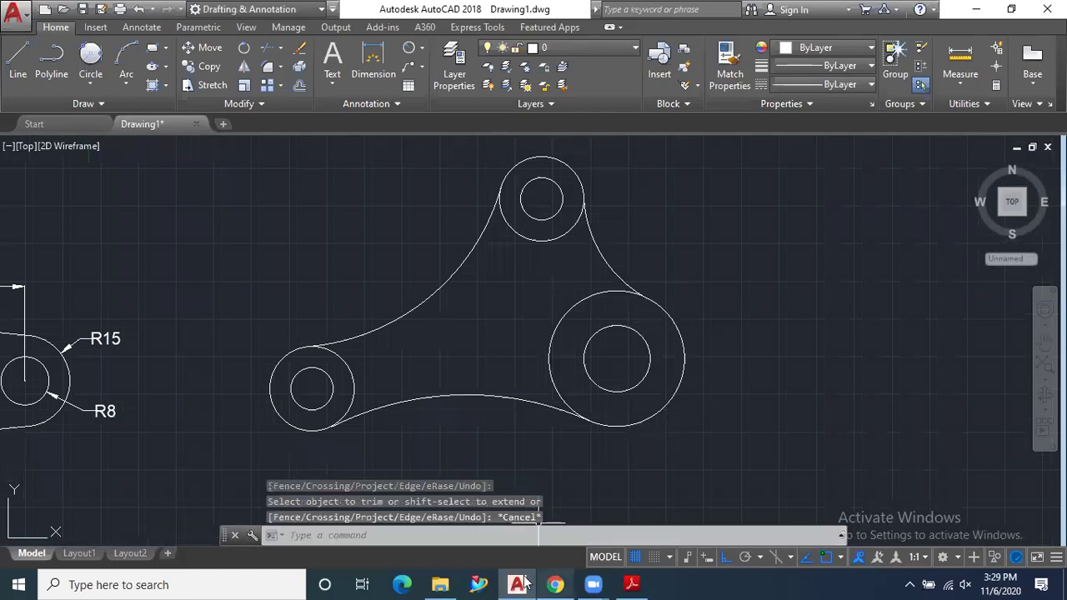
mouse_move(519, 584)
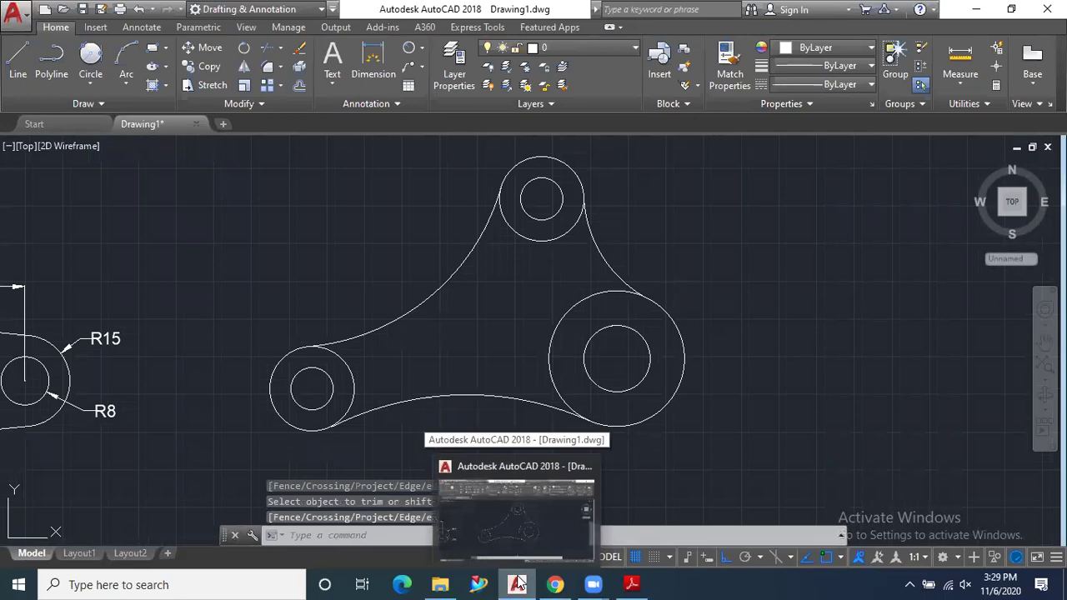
click(632, 584)
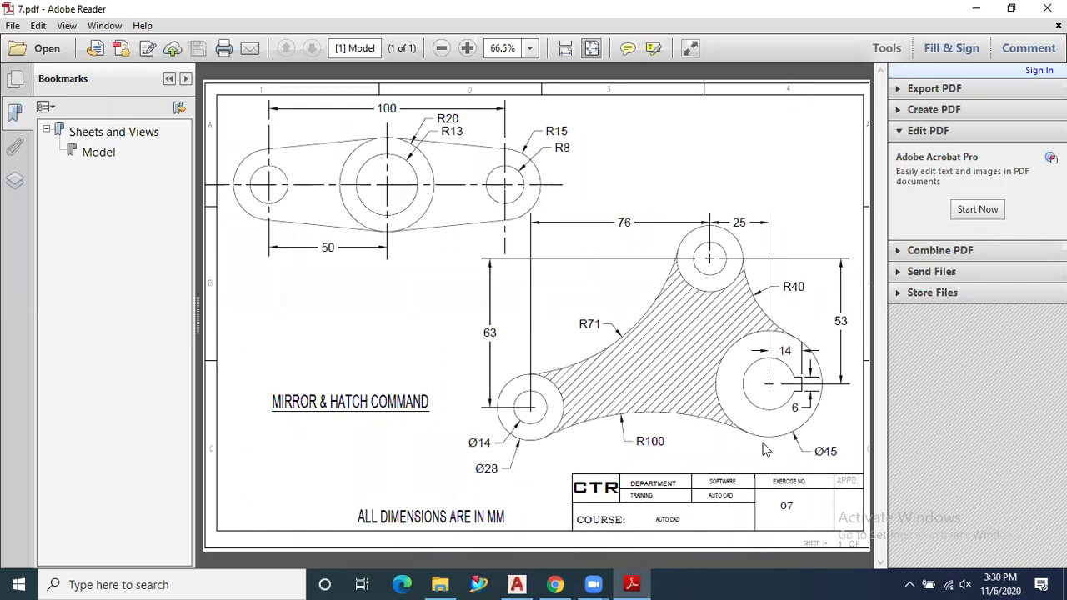
click(517, 583)
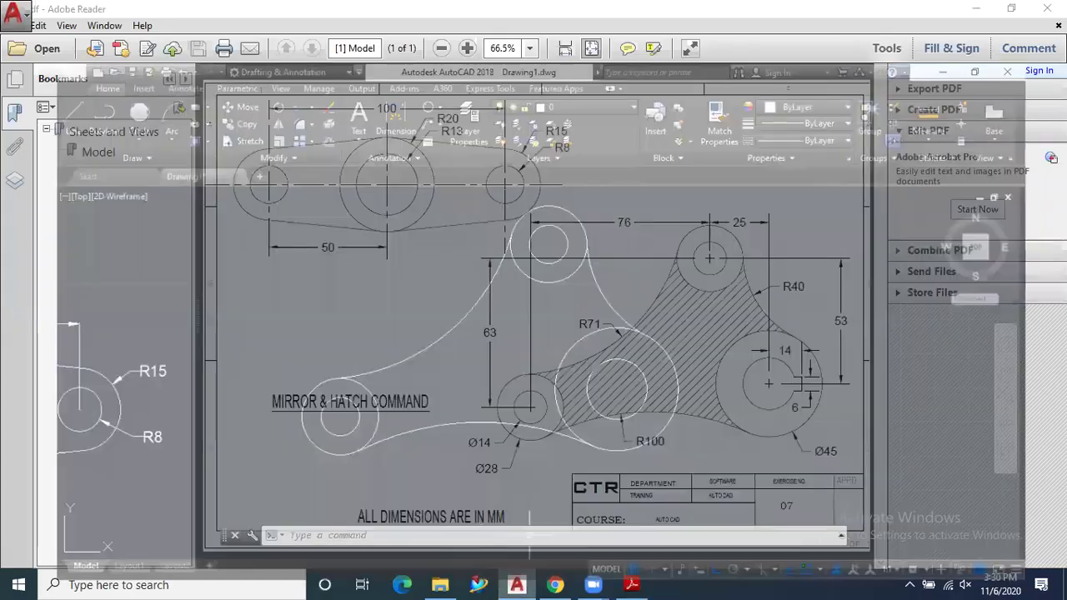
click(17, 67)
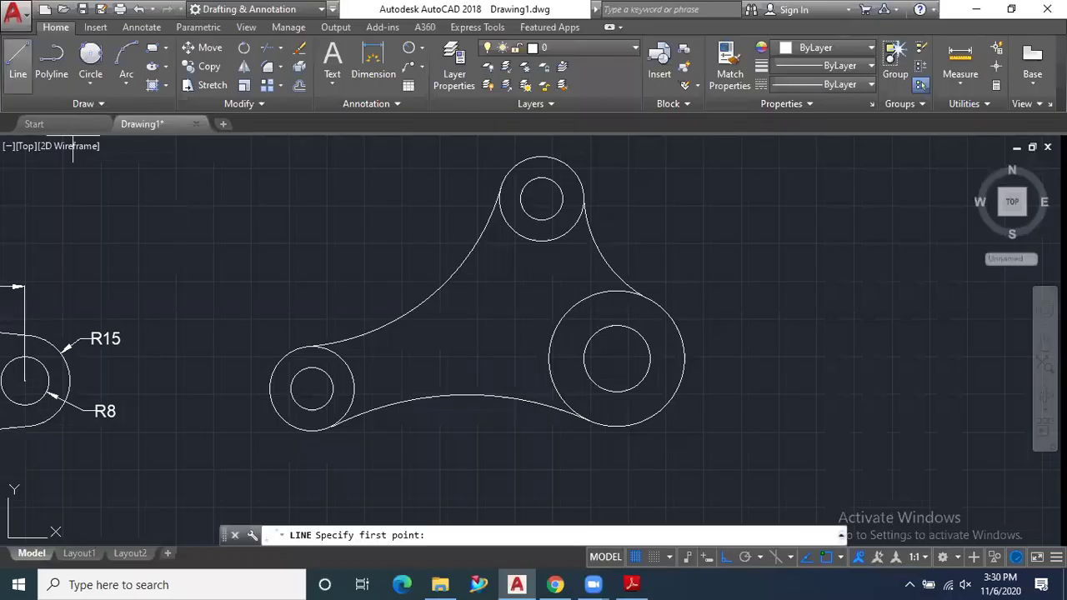
click(617, 291)
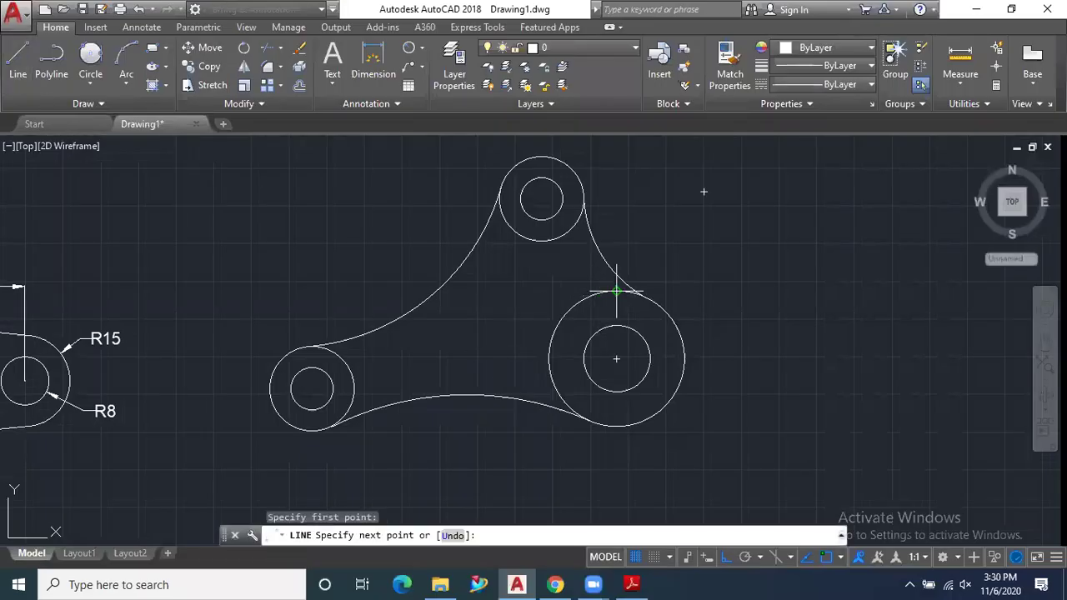
click(617, 426)
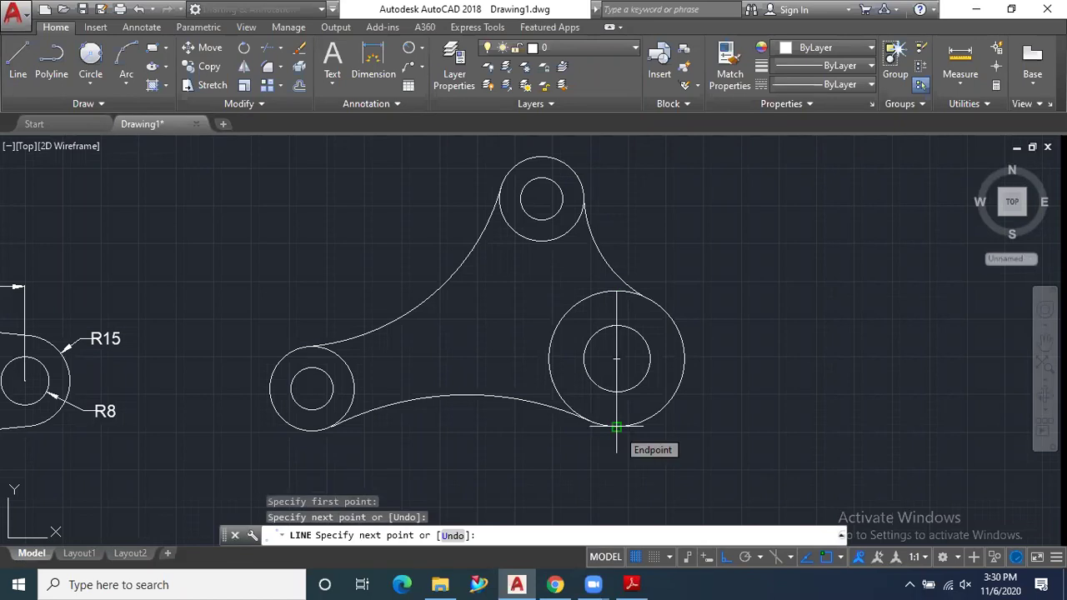
key(Escape)
Draw a horizontal line from the center of the 45 mm circle to its right-hand edge.
key(Return)
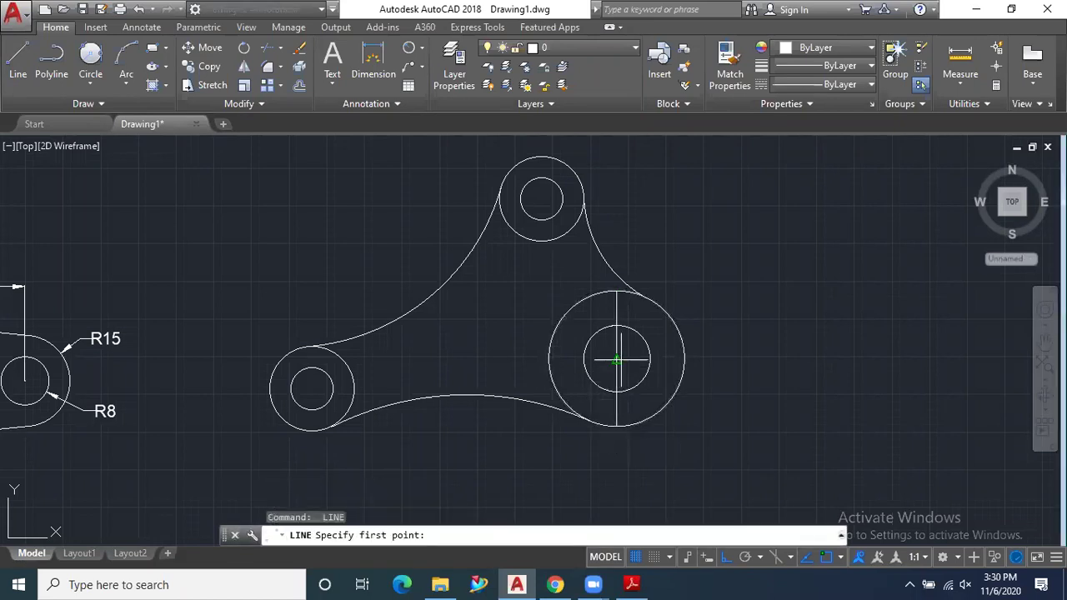
click(617, 360)
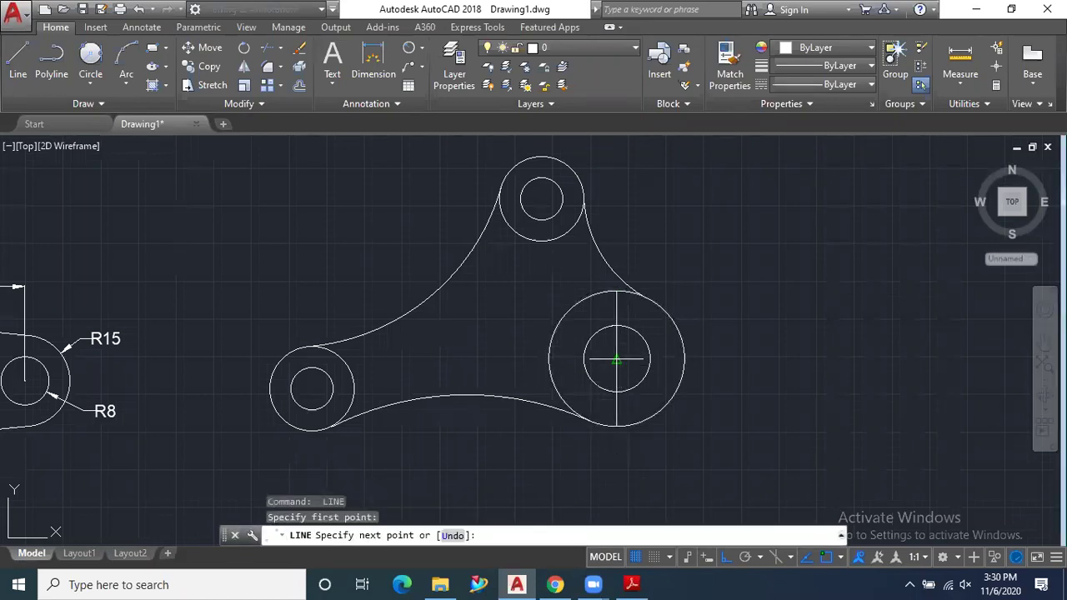
click(683, 360)
key(Escape)
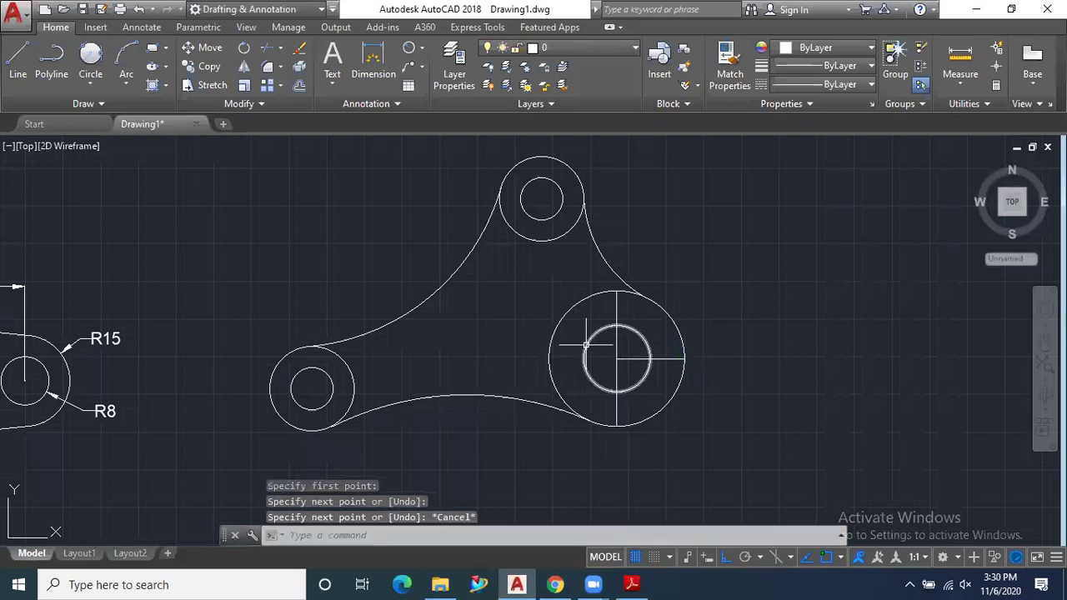
Offset the vertical line through the 45 mm boss 14 mm to the right.
click(301, 85)
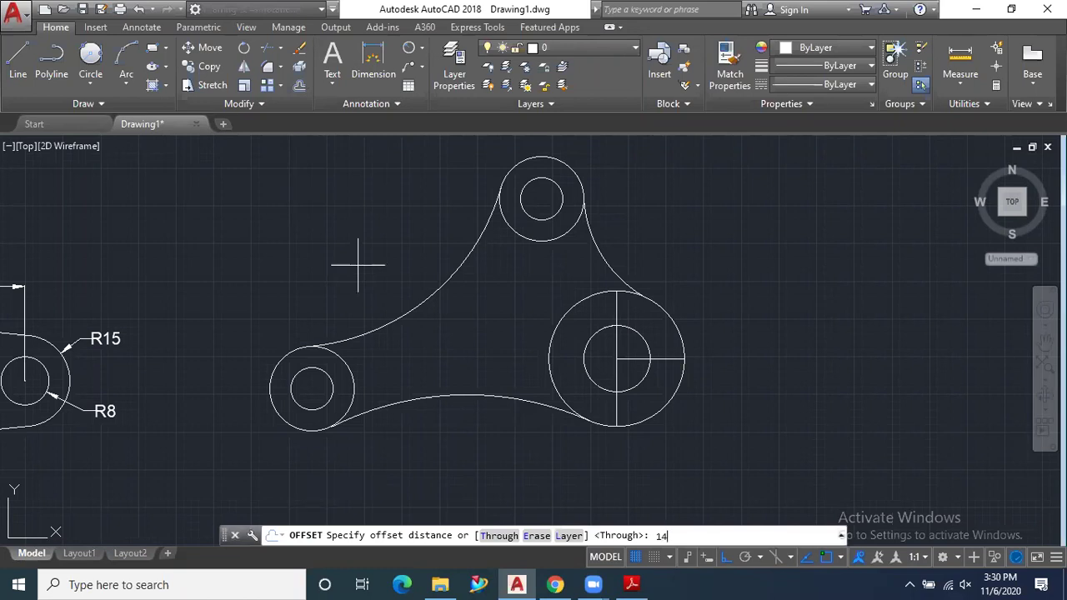
key(Return)
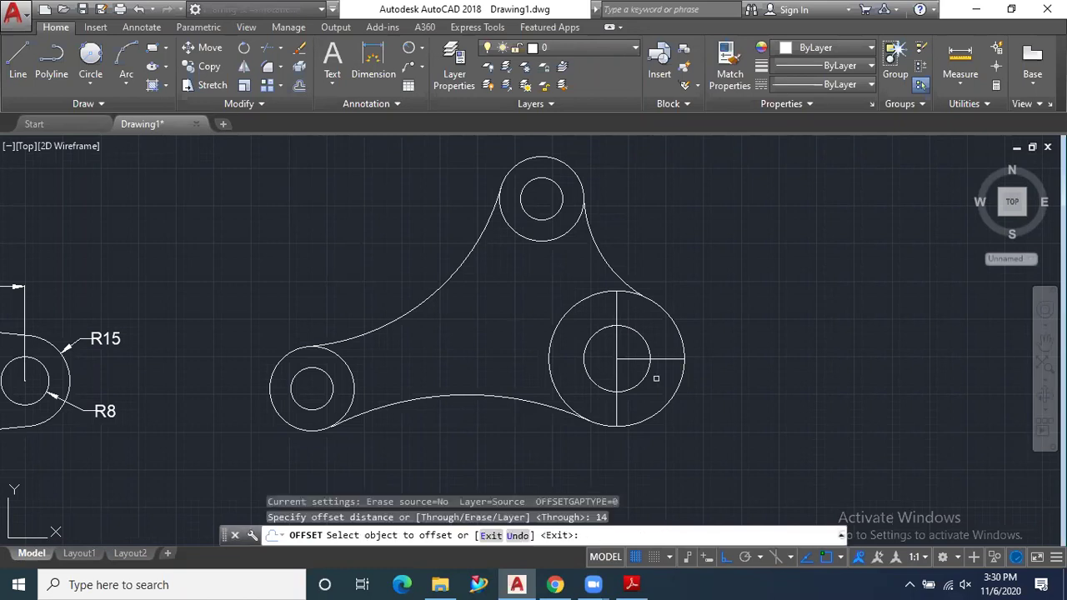
click(616, 309)
click(641, 317)
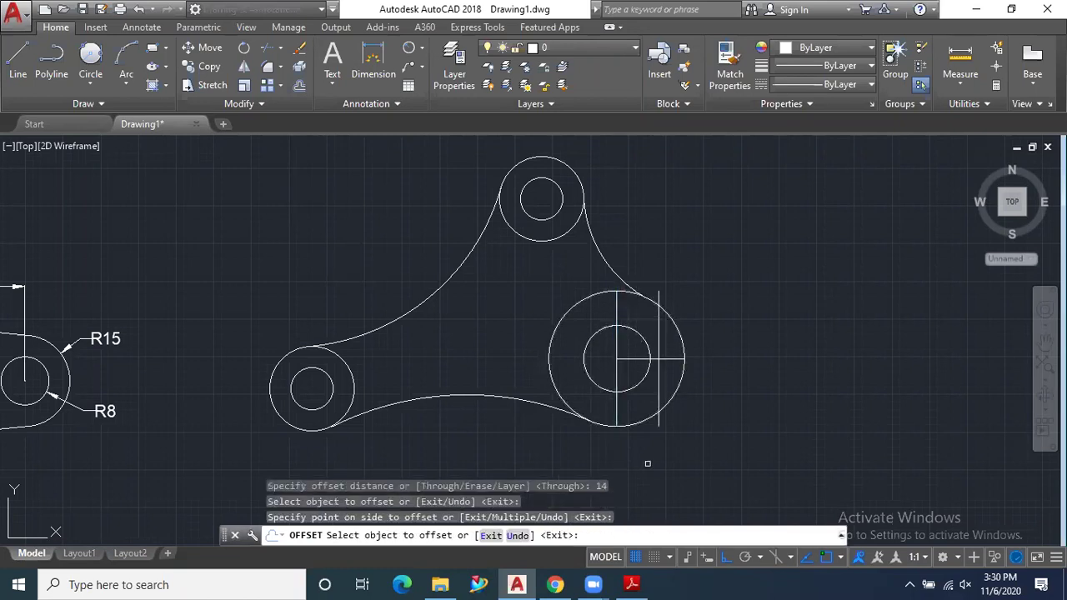
Offset the horizontal center line of the 45 mm boss 3 mm upward and 3 mm downward for the keyway sides.
click(301, 85)
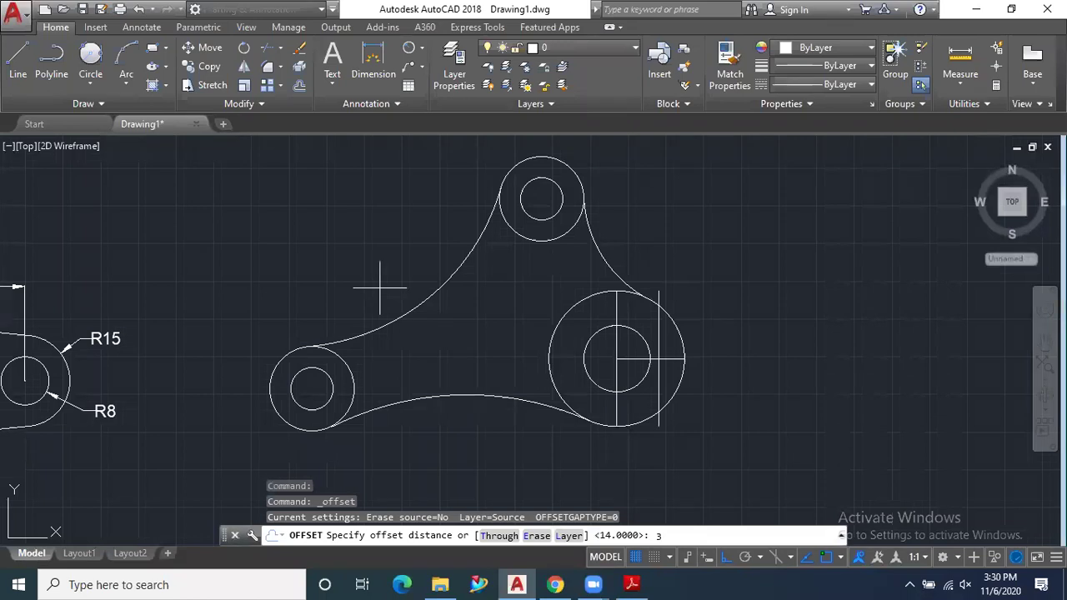
text(3)
key(Return)
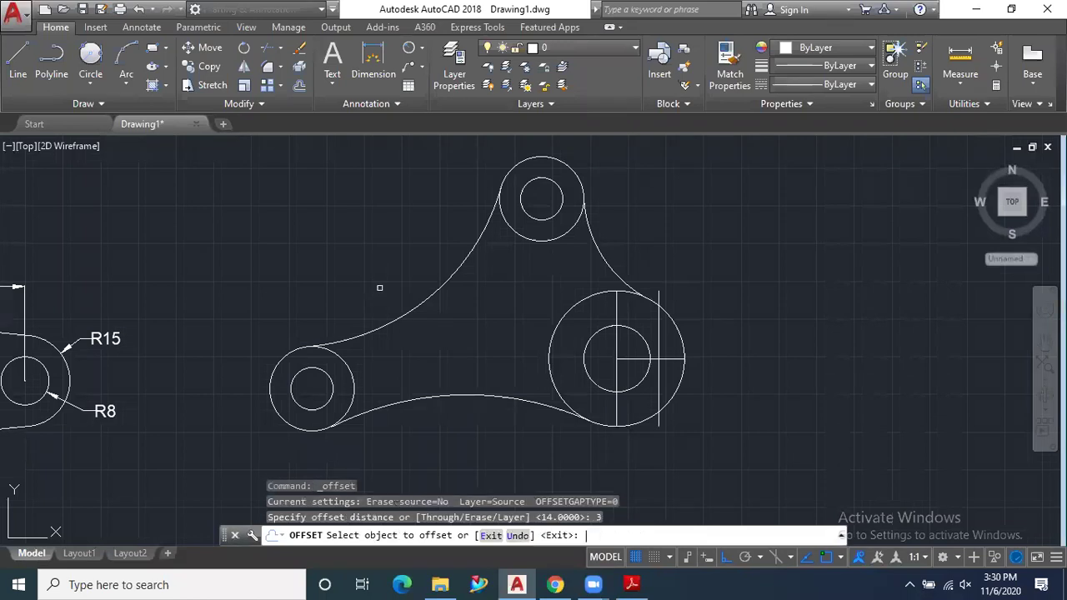
click(650, 360)
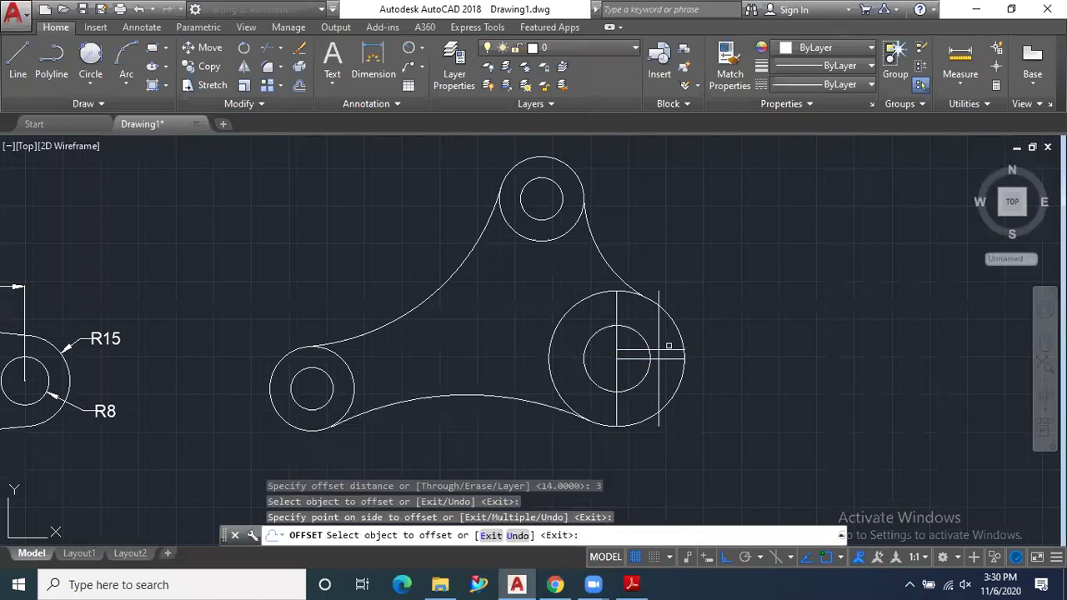
click(667, 359)
click(667, 371)
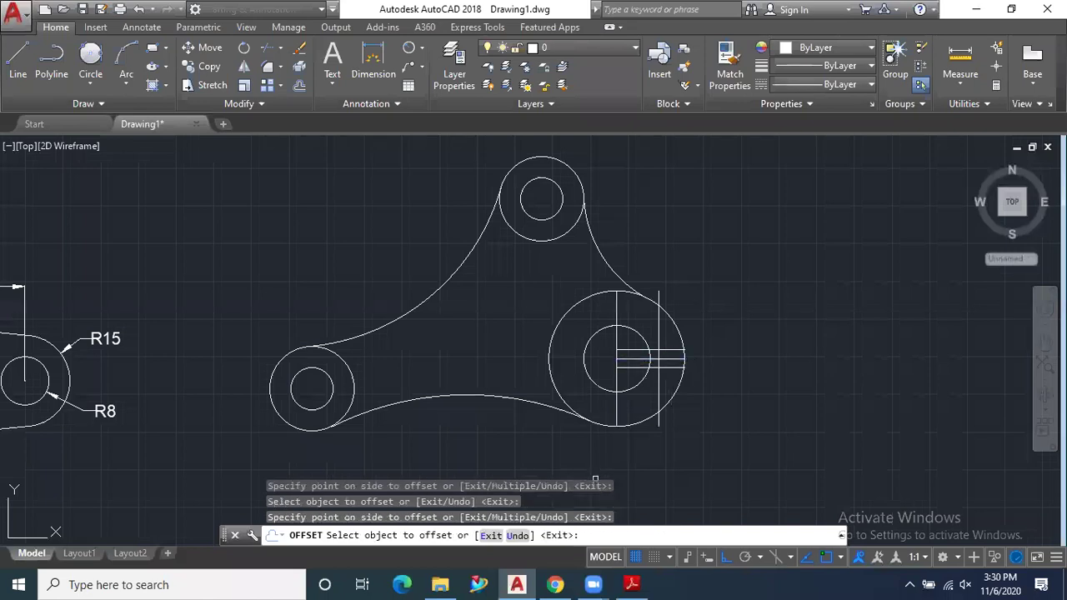
Trim the offset vertical line above and below the keyway, leaving only the part between the two offset horizontal lines.
scroll(658, 358, up, 6)
scroll(651, 384, down, 5)
scroll(645, 404, up, 3)
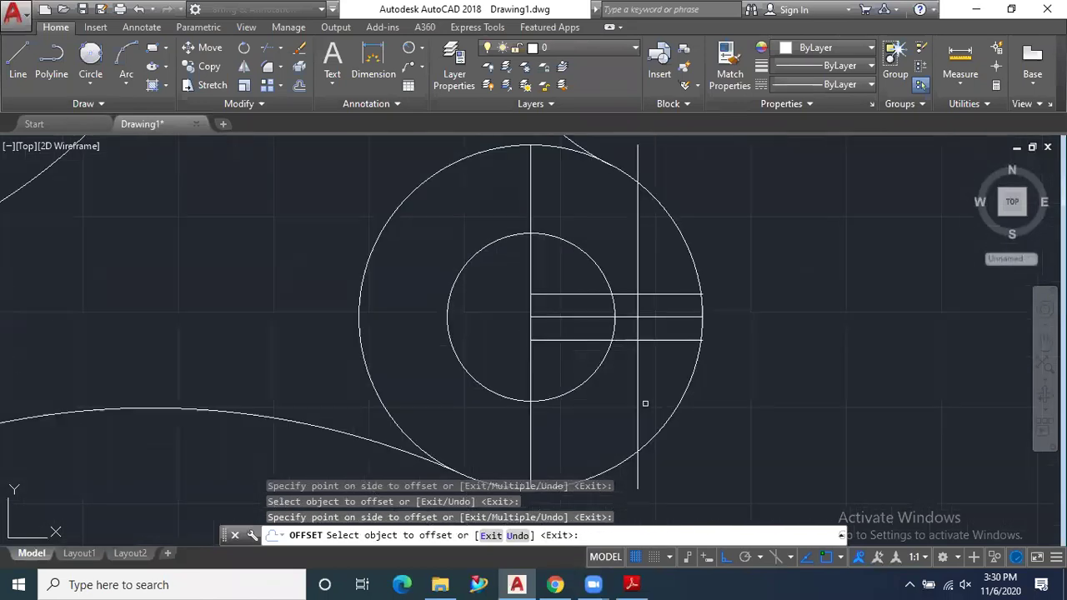
click(267, 48)
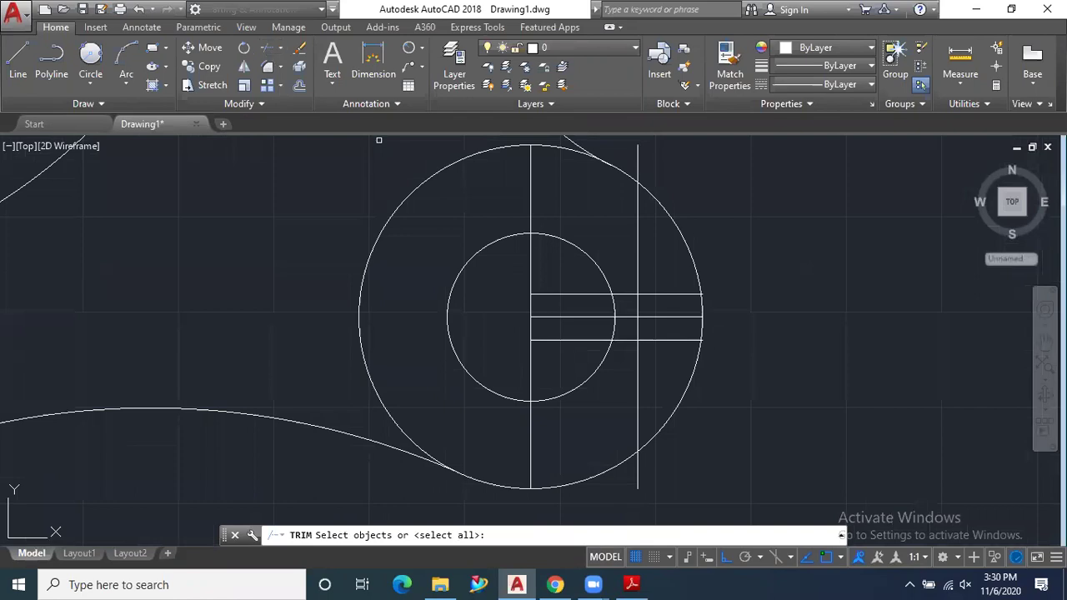
key(Return)
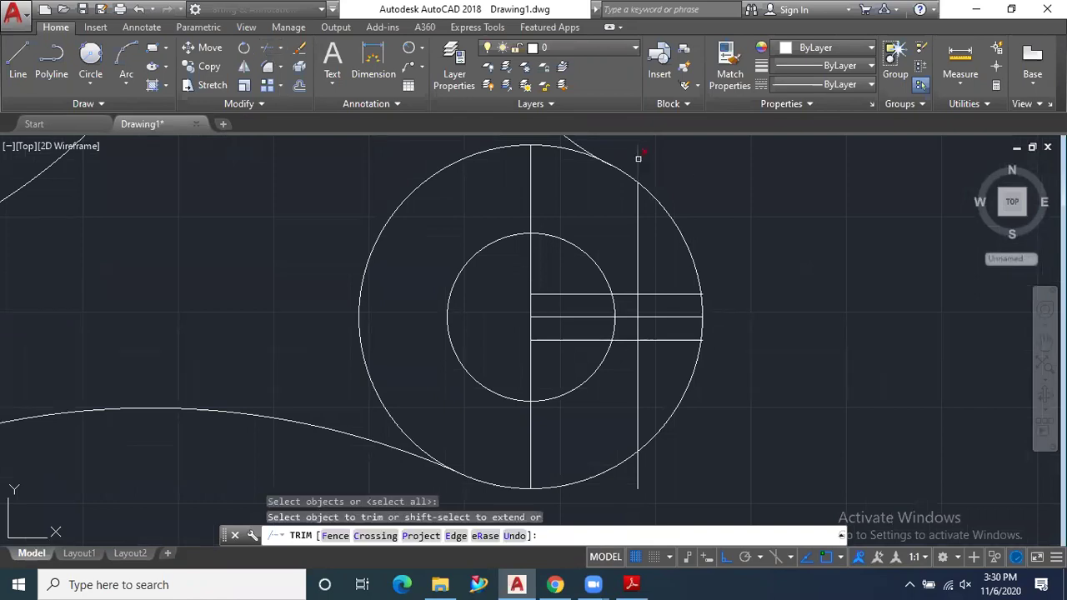
click(638, 157)
click(636, 244)
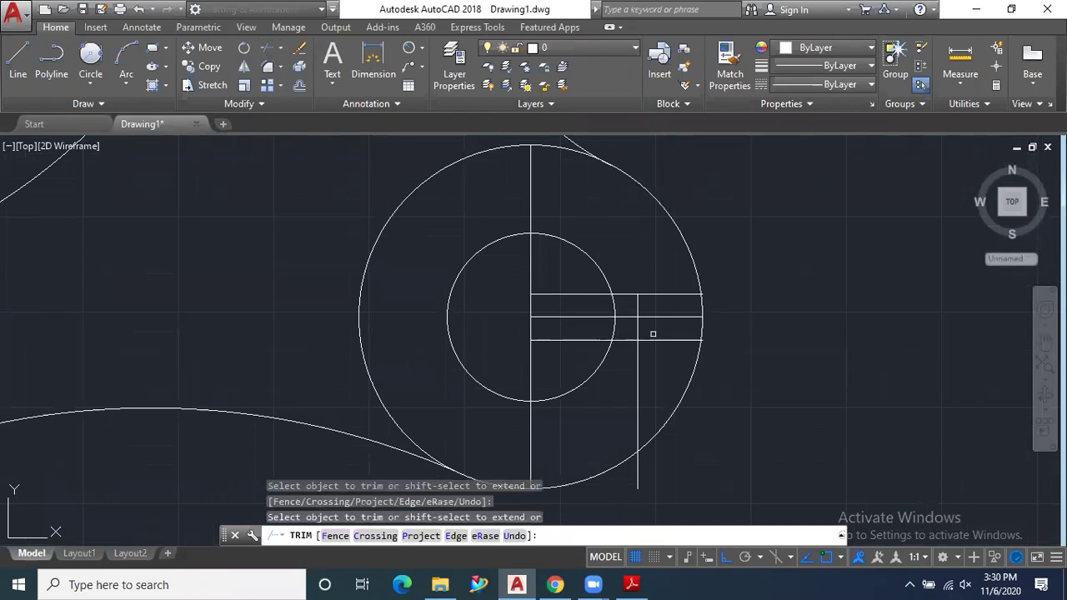
click(638, 416)
Trim the three horizontal lines back to the keyway's end line, including the tips that overrun the 45 mm circle.
scroll(717, 375, up, 6)
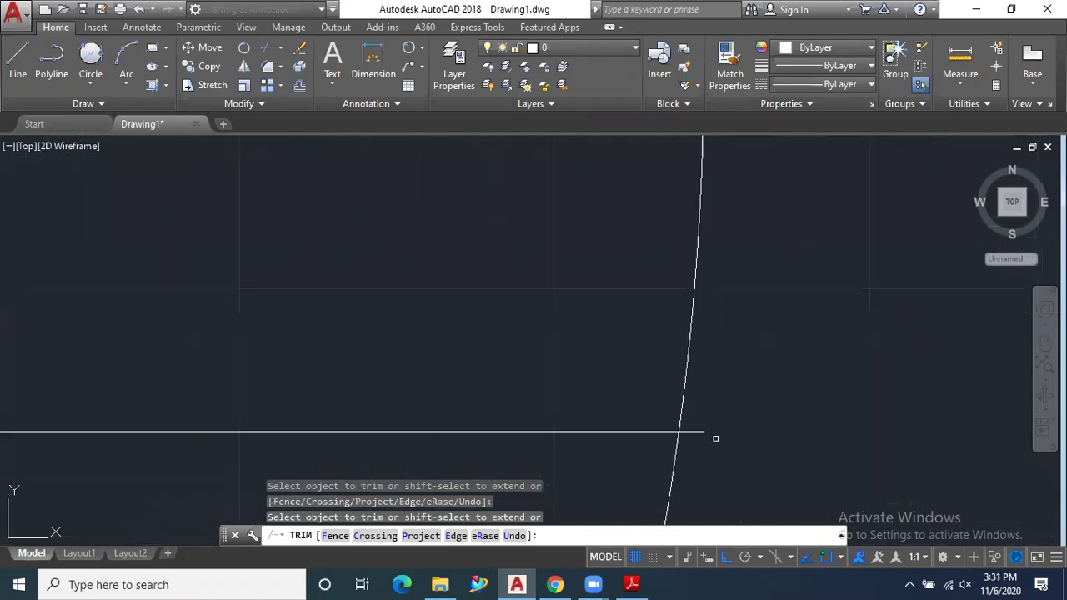
scroll(699, 431, down, 5)
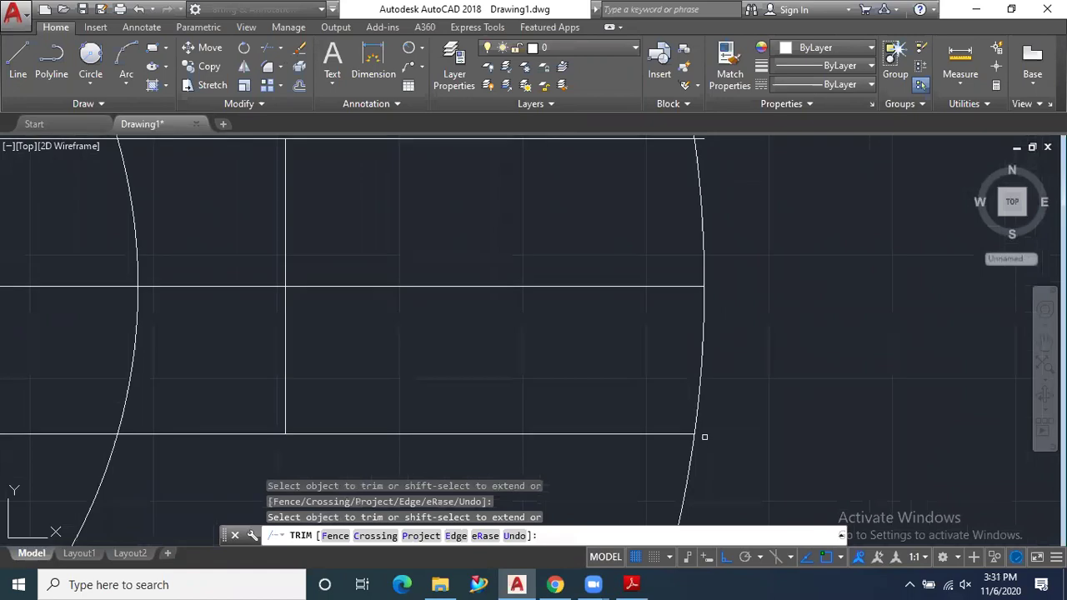
click(698, 431)
scroll(766, 279, up, 5)
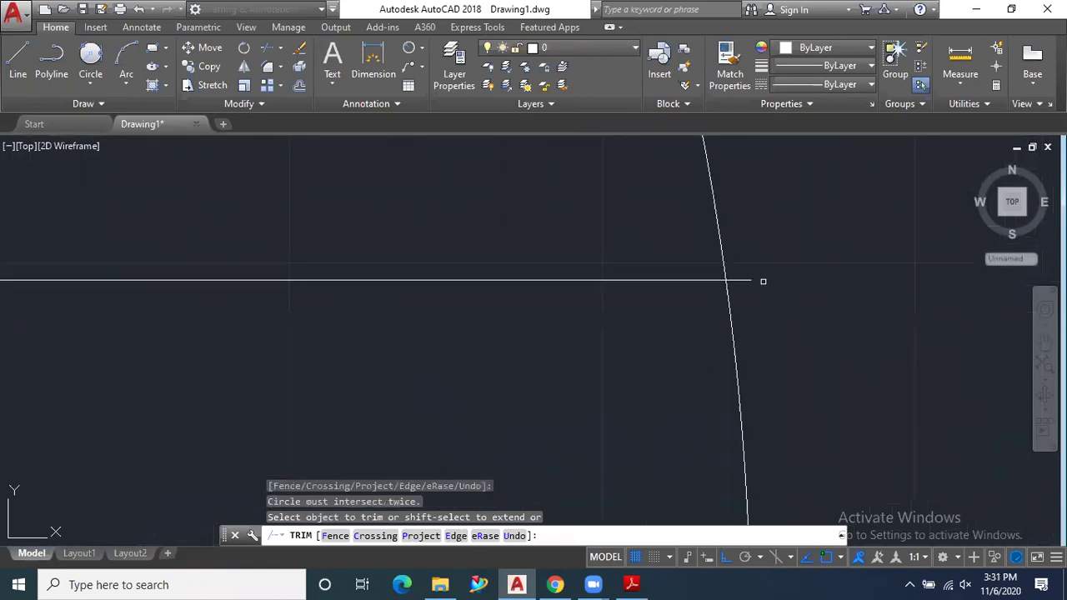
click(752, 279)
scroll(753, 280, down, 4)
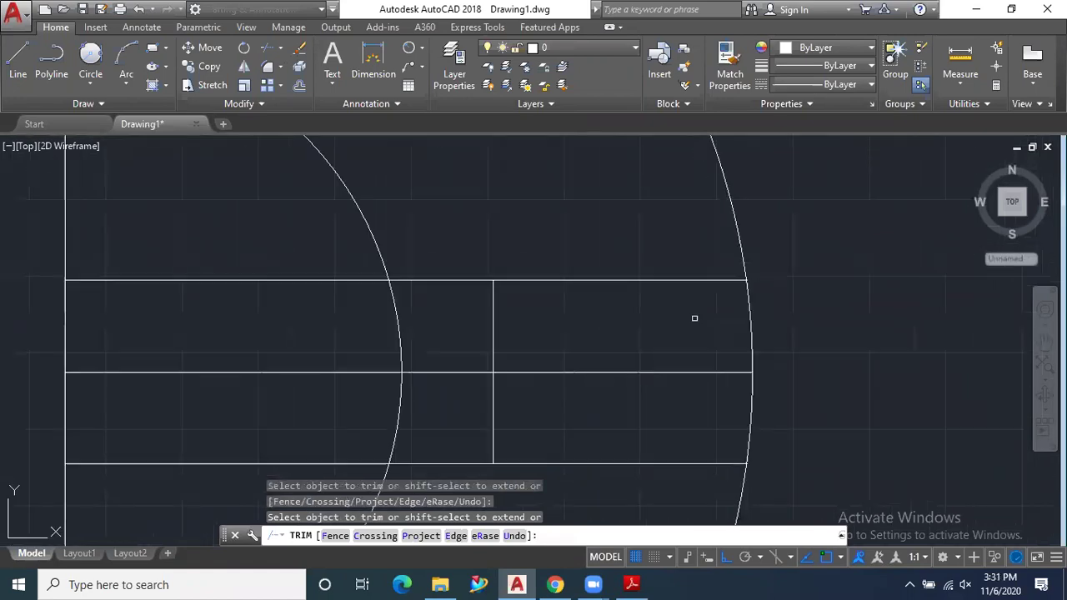
click(658, 234)
click(620, 457)
scroll(662, 267, down, 4)
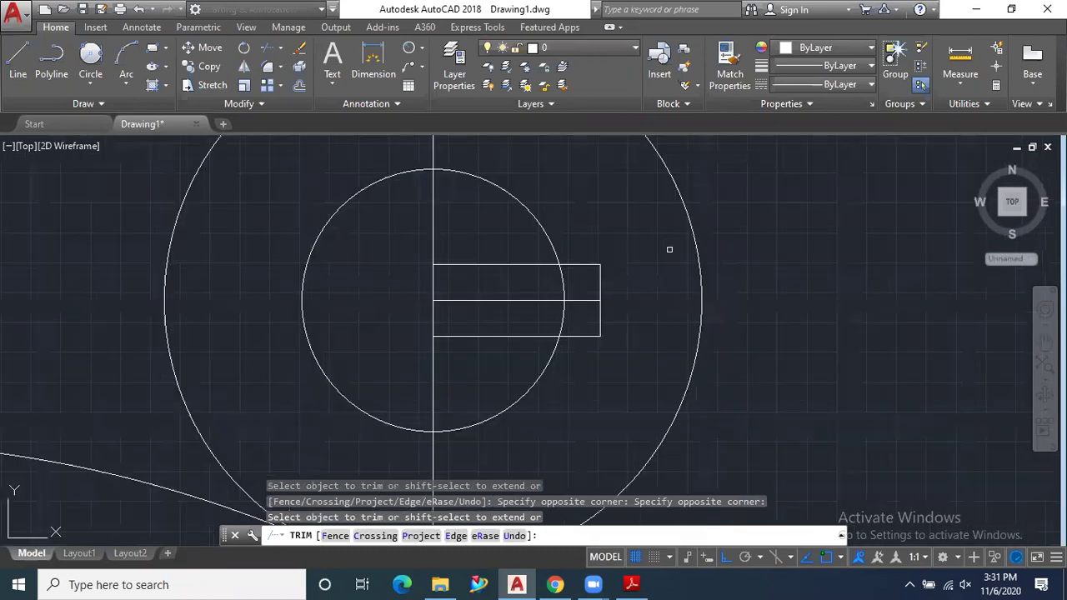
Trim the parts of the three horizontal lines that lie inside the bore circle of the 45 mm boss.
scroll(546, 387, up, 4)
scroll(524, 387, down, 4)
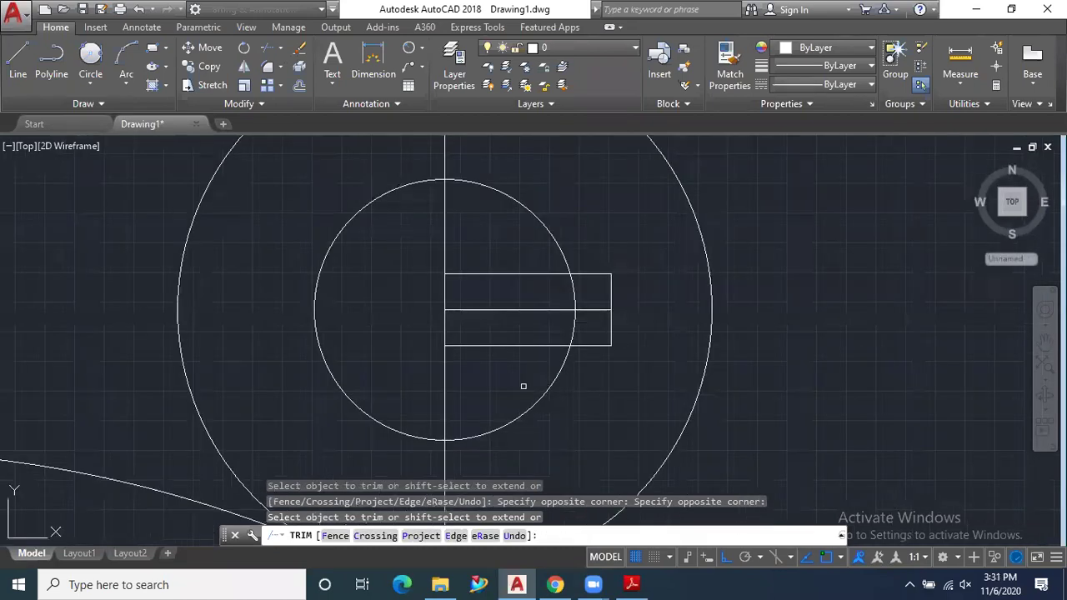
click(530, 256)
click(467, 405)
click(584, 300)
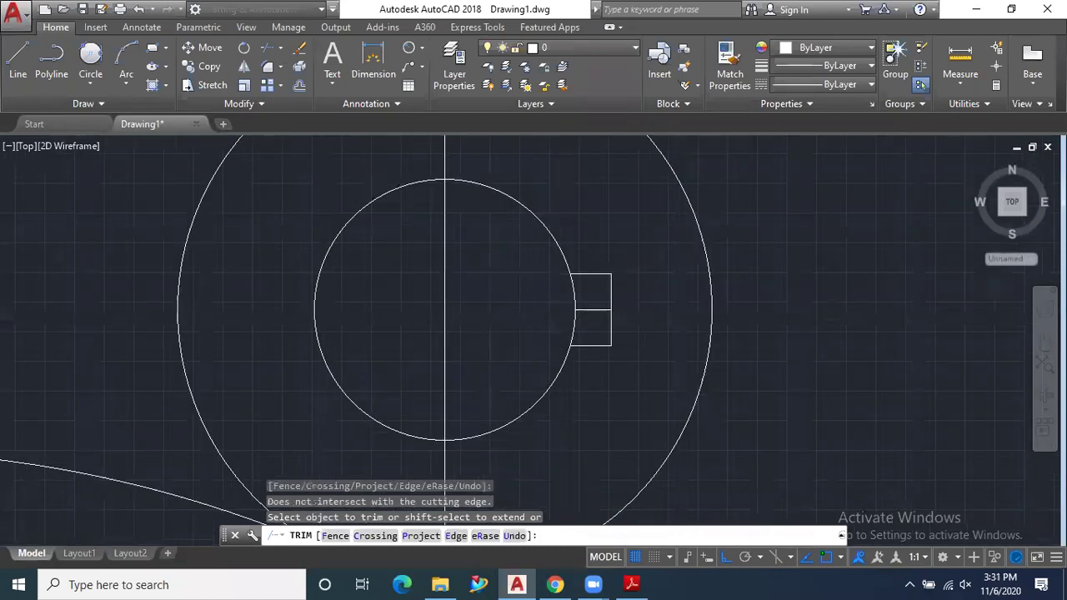
Trim the bore circle's arc across the keyway opening, on both sides of the middle line, and end the trim.
scroll(593, 288, up, 4)
click(593, 288)
click(556, 303)
click(598, 352)
click(549, 364)
key(Escape)
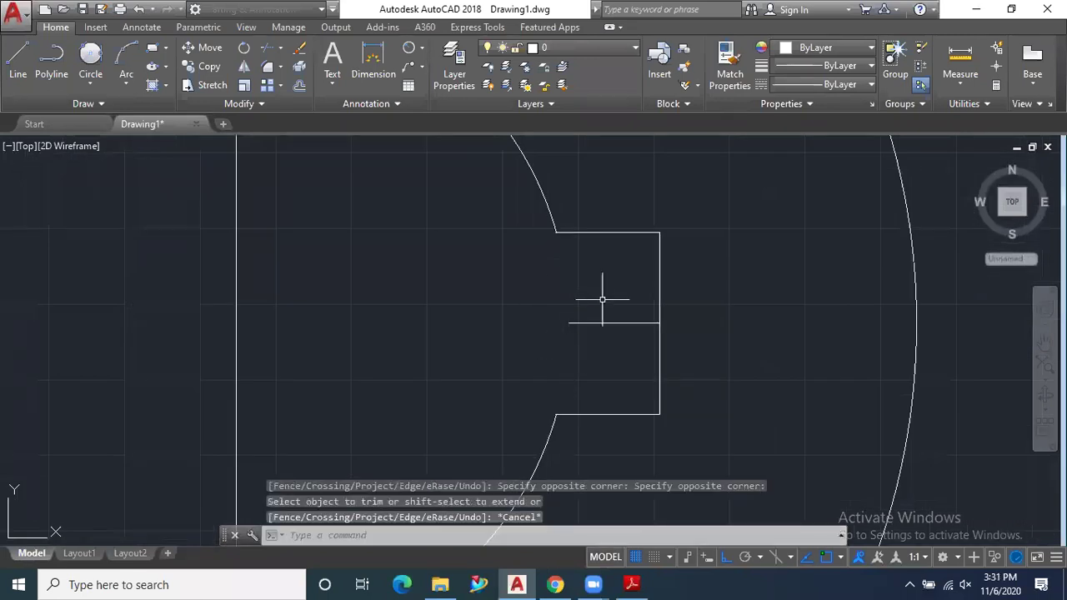
Erase the leftover middle line in the keyway and the vertical construction line through the 45 mm boss.
click(610, 323)
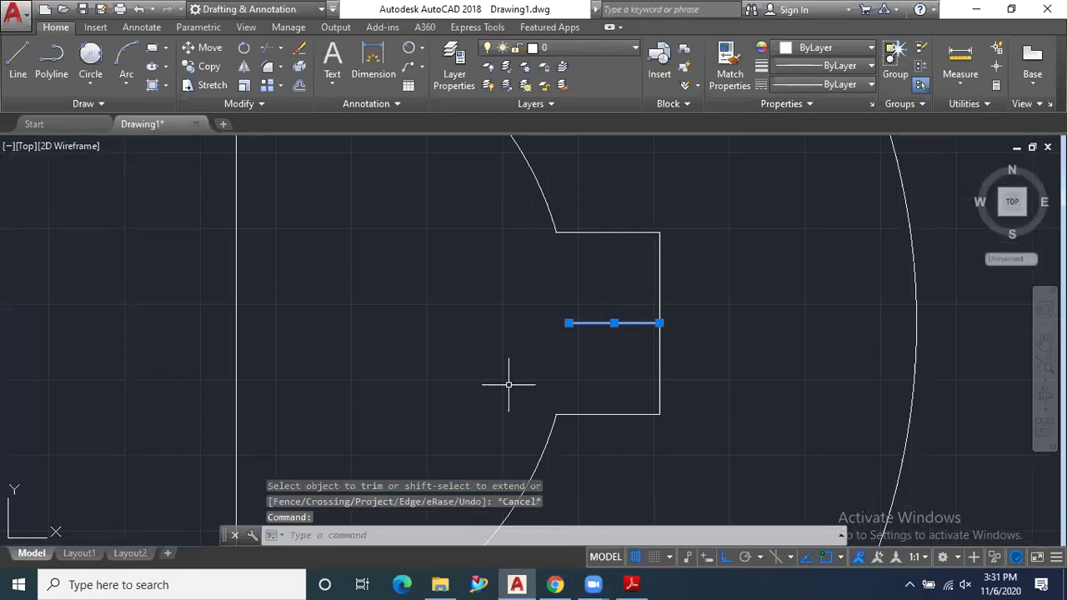
key(Delete)
scroll(396, 349, down, 3)
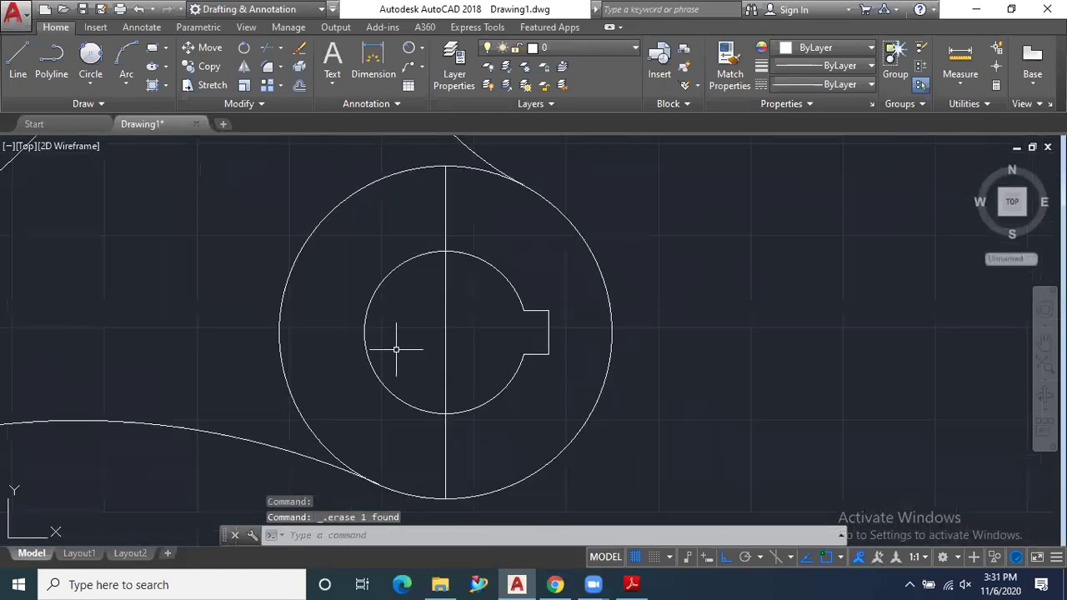
click(447, 337)
key(Delete)
scroll(538, 384, down, 5)
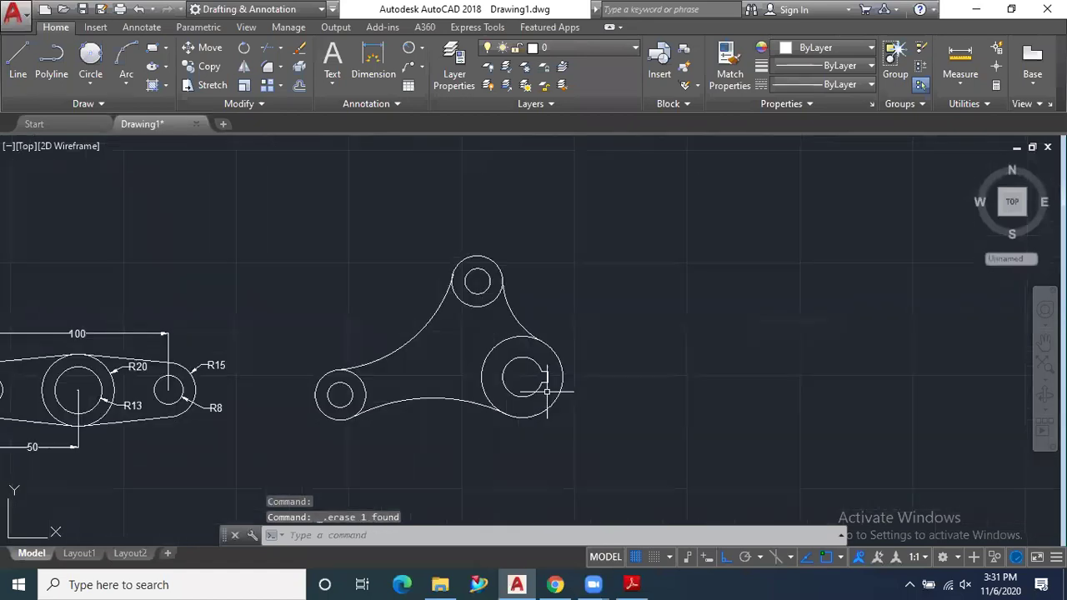
Hatch the web region enclosed by the three bosses and the tangent arcs with the ANSI31 pattern.
scroll(342, 384, up, 2)
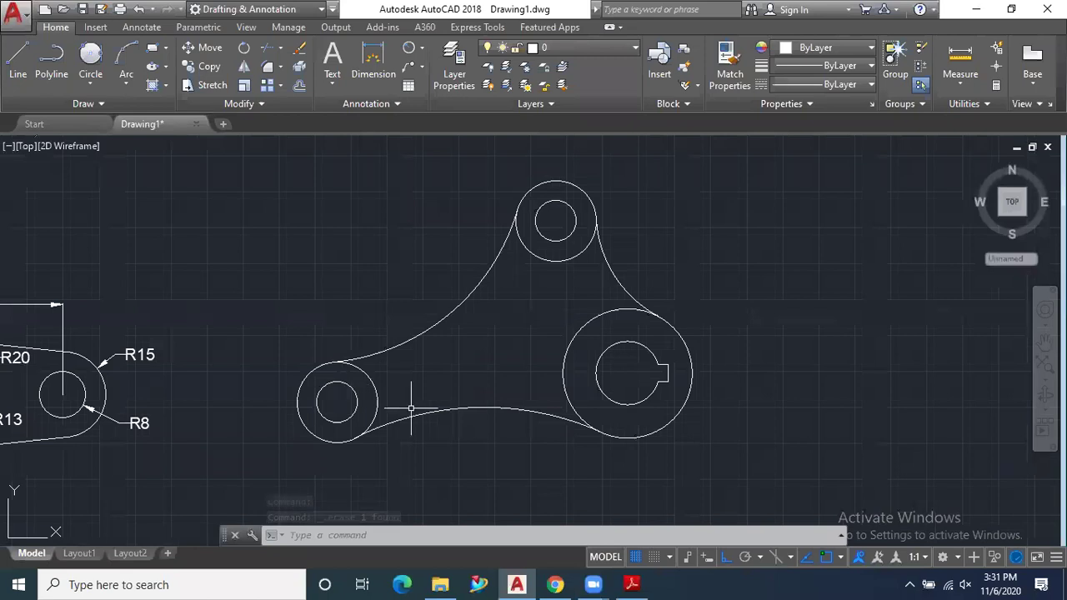
click(152, 87)
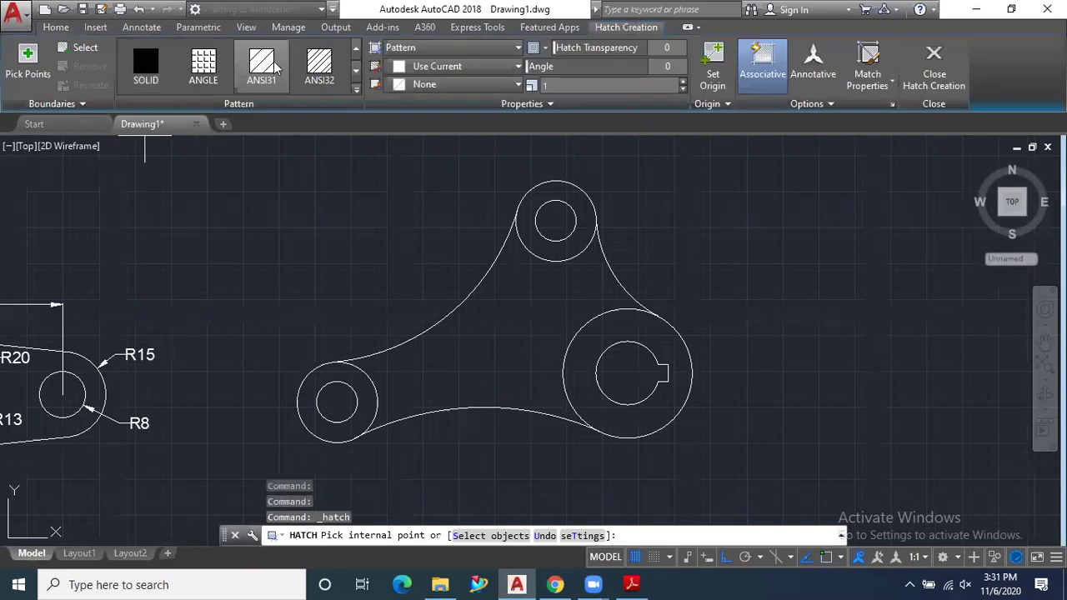
click(262, 66)
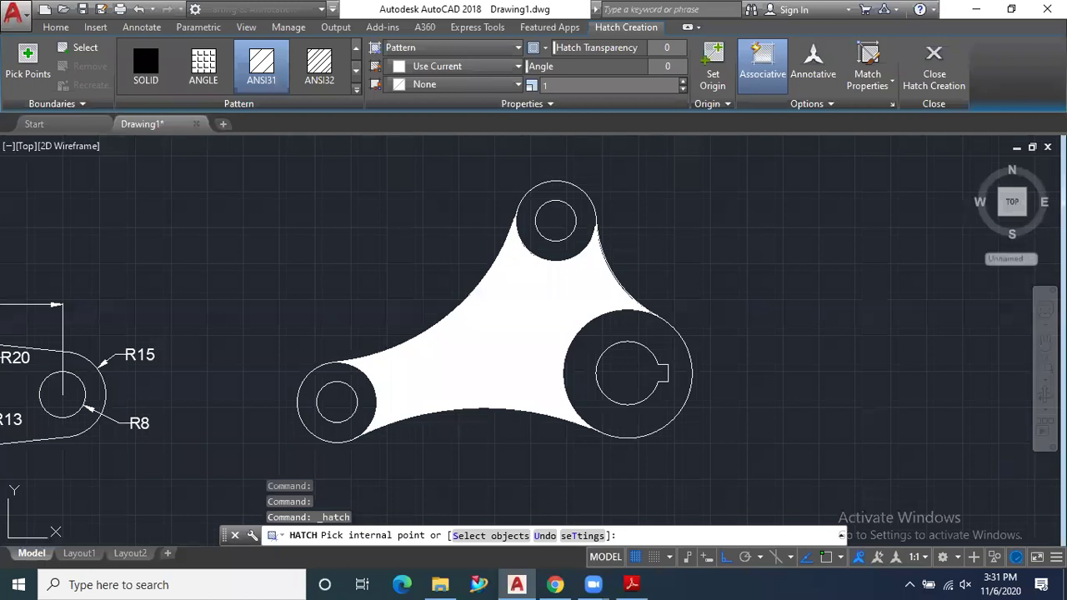
click(500, 342)
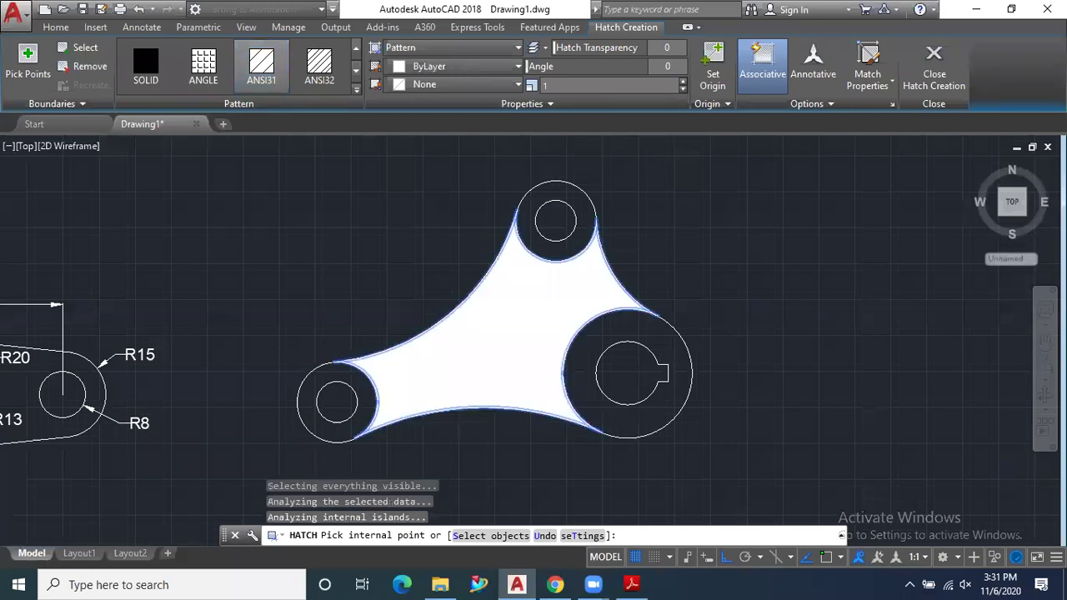
scroll(492, 356, up, 6)
scroll(492, 356, down, 3)
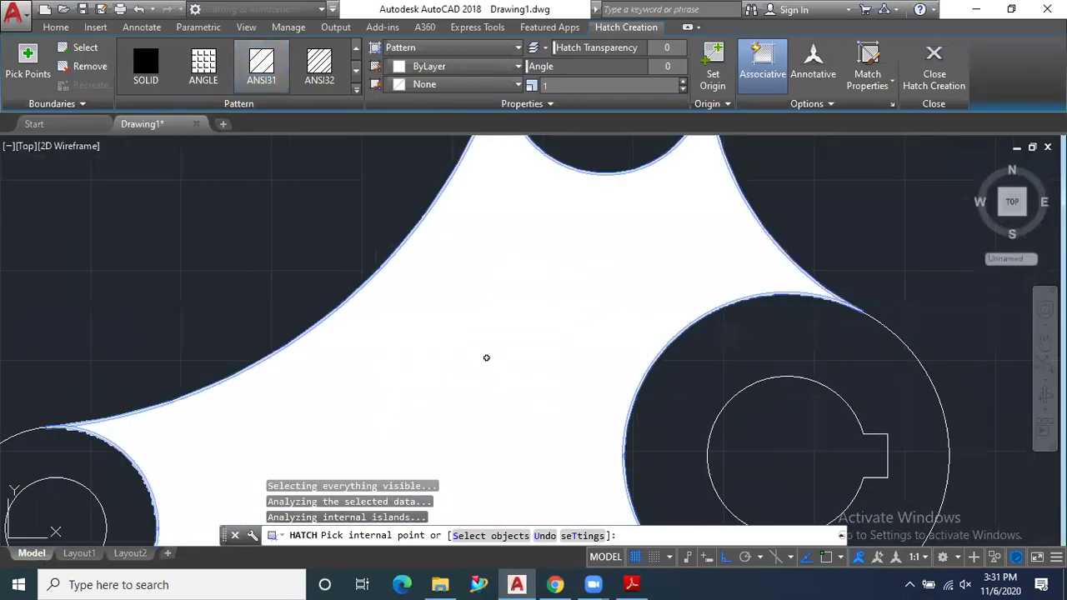
Set the hatch pattern scale to 25, trying 10 first, and finish the hatch.
scroll(486, 358, down, 4)
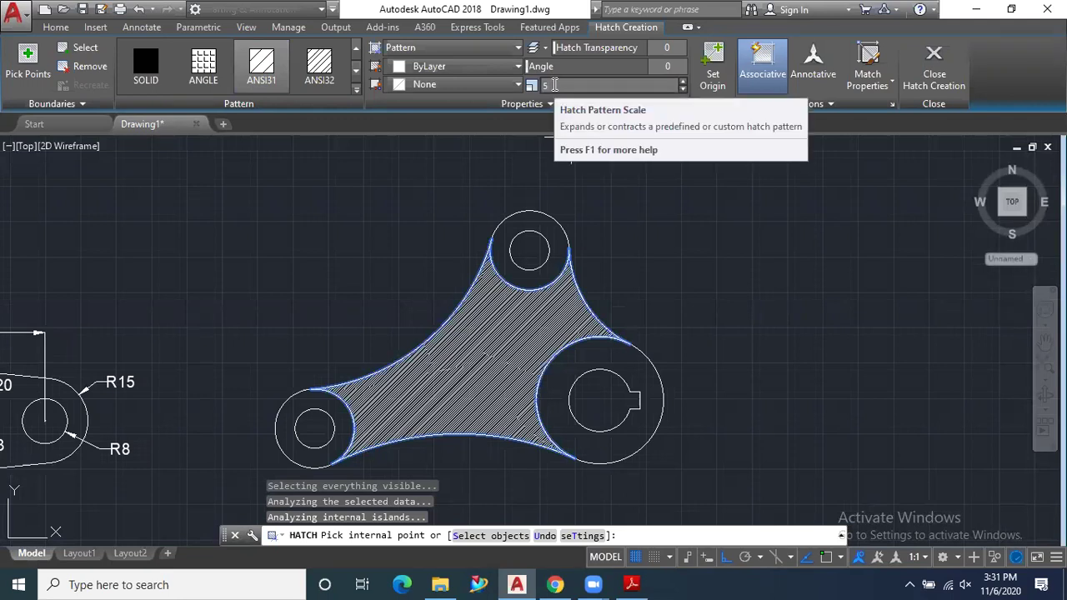
click(539, 87)
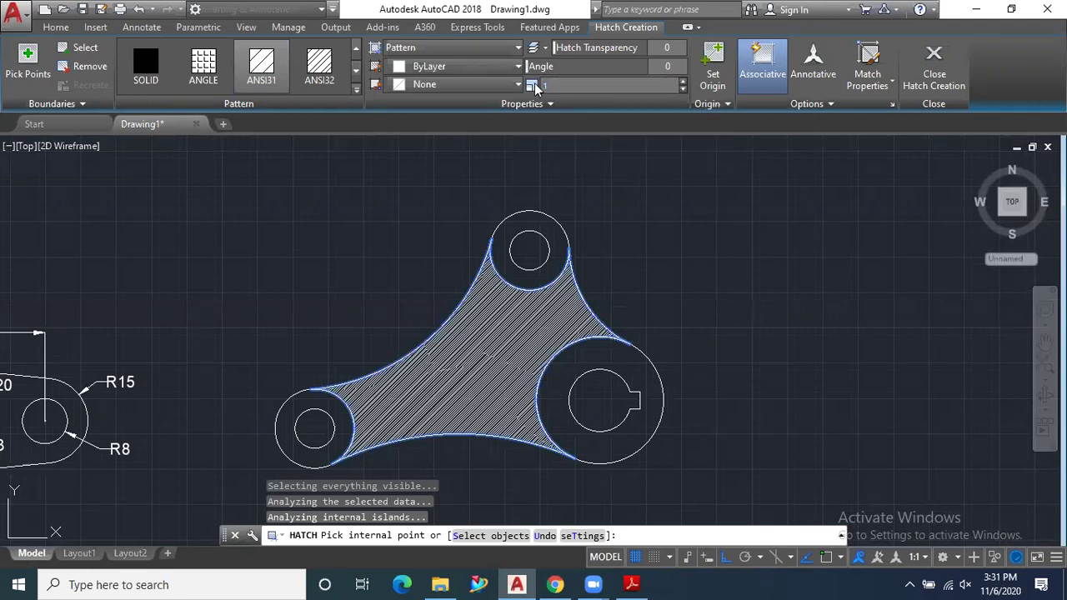
text(10)
key(Return)
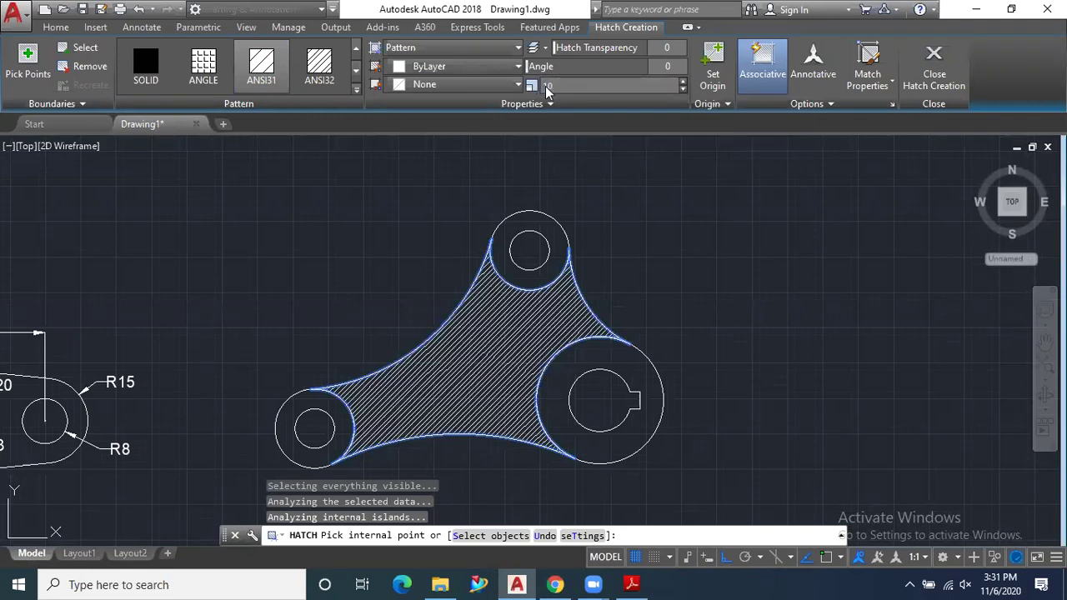
click(531, 88)
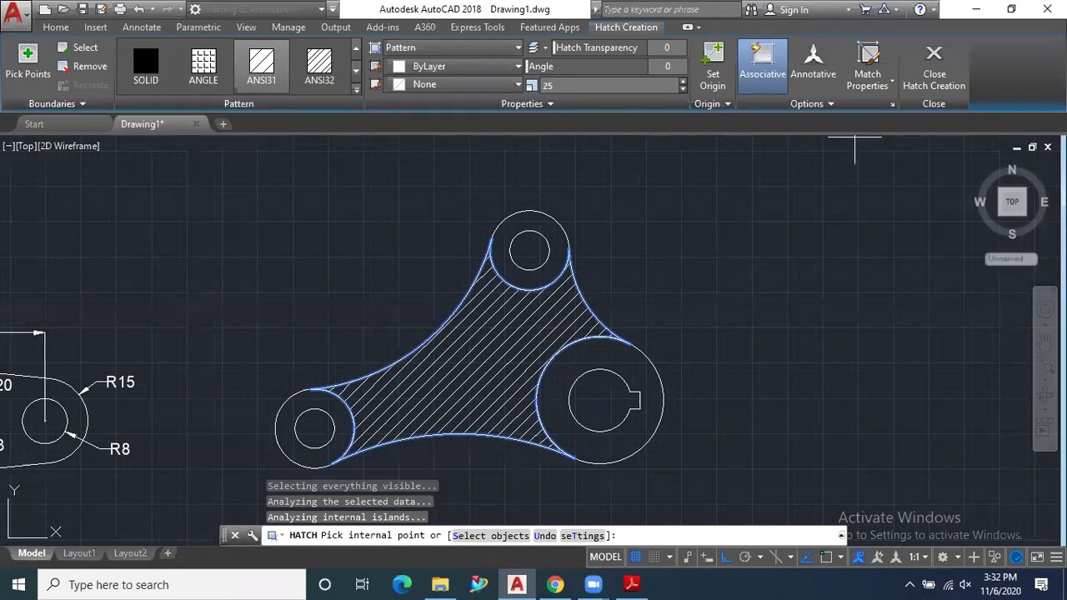
key(Return)
scroll(590, 294, down, 2)
scroll(590, 294, up, 5)
scroll(604, 211, down, 2)
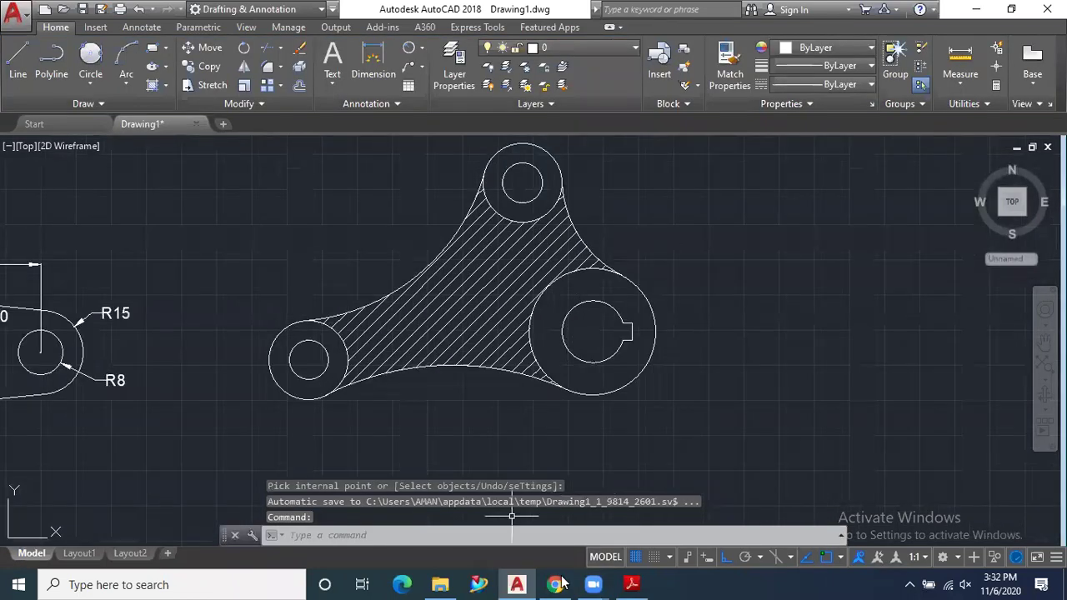
Check the exercise sheet in Adobe Reader, return to AutoCAD, and add diameter dimensions to the lower-left boss's outer and inner circles.
click(630, 584)
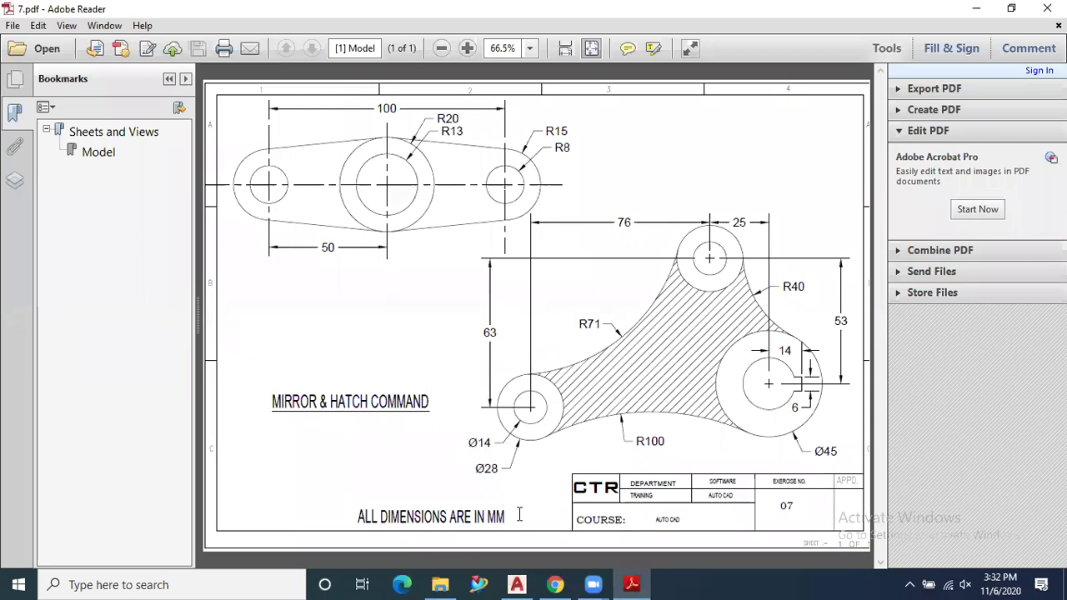
click(631, 584)
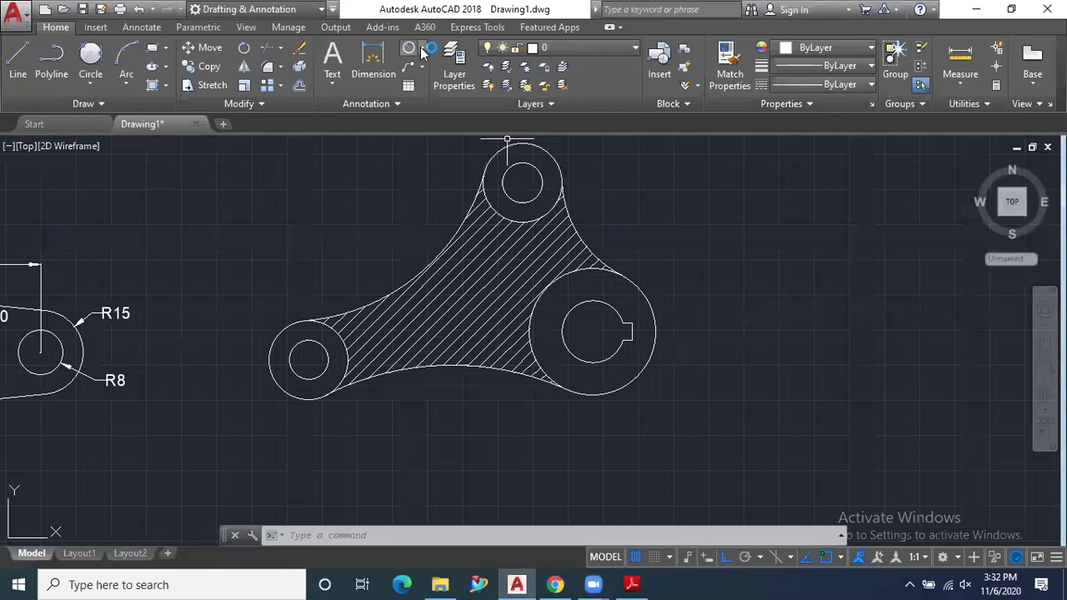
click(421, 47)
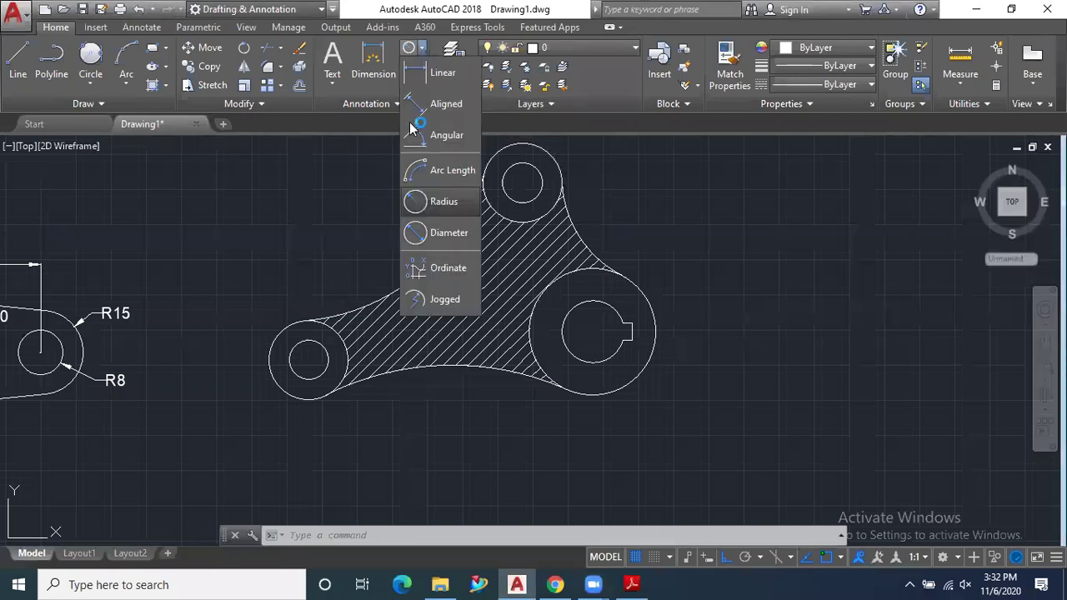
click(440, 233)
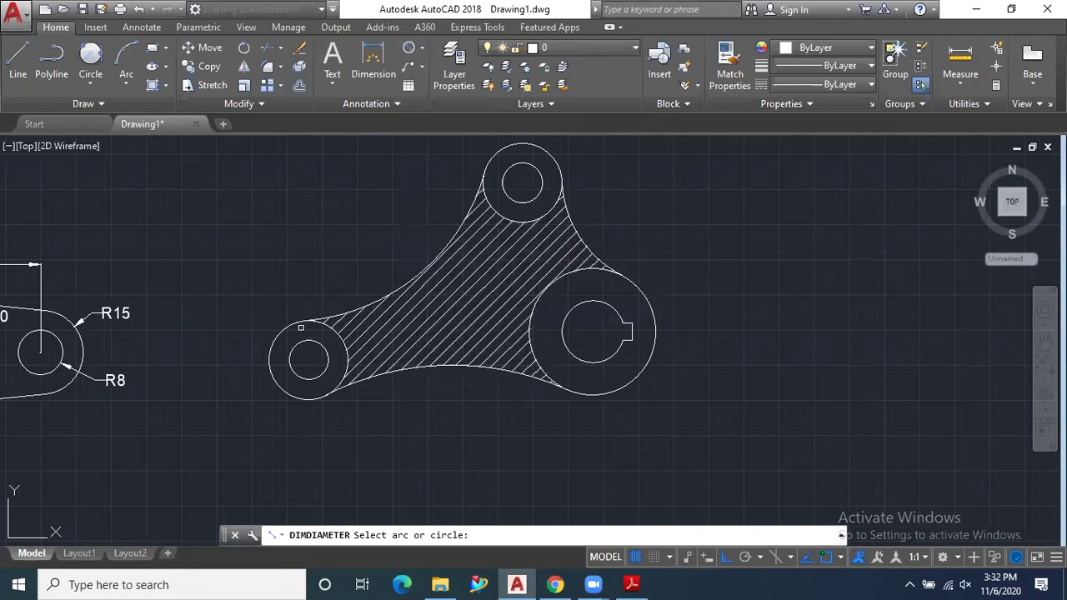
click(301, 328)
click(280, 310)
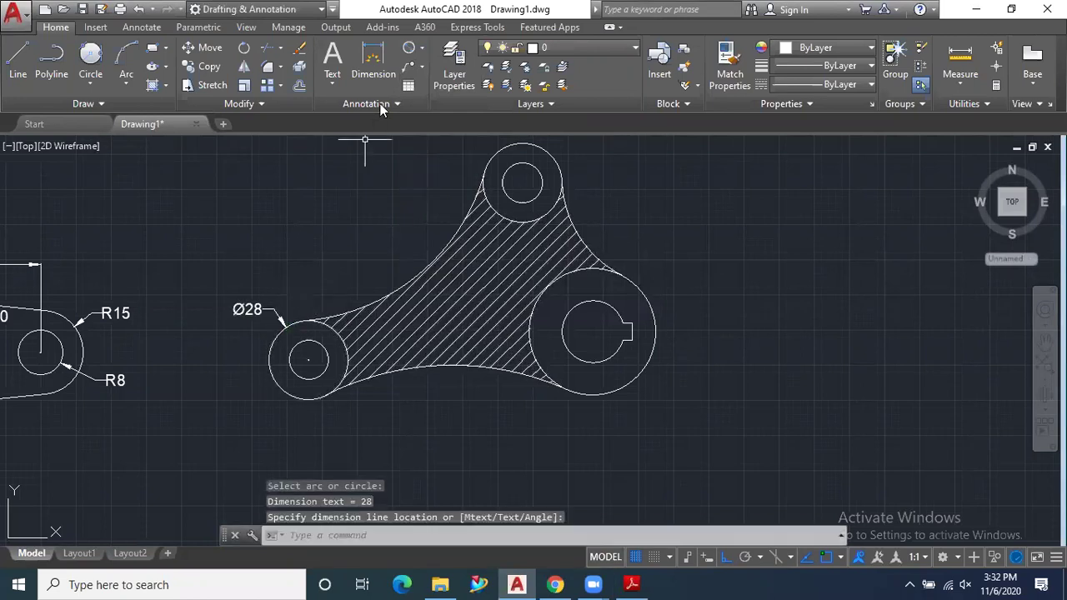
key(Return)
click(287, 356)
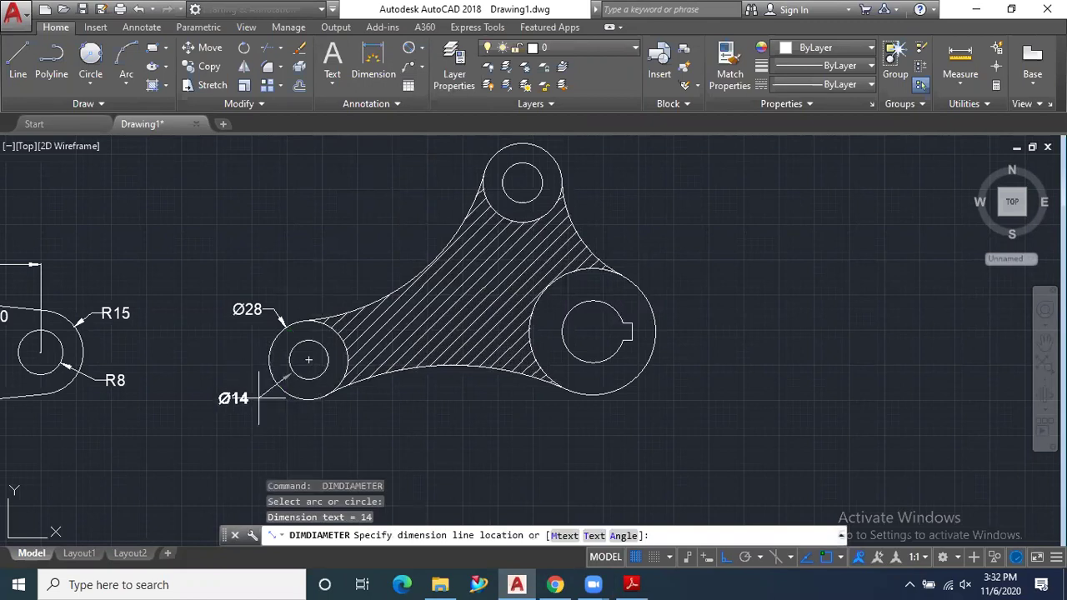
click(258, 399)
scroll(359, 334, down, 1)
scroll(442, 275, up, 3)
scroll(447, 267, down, 2)
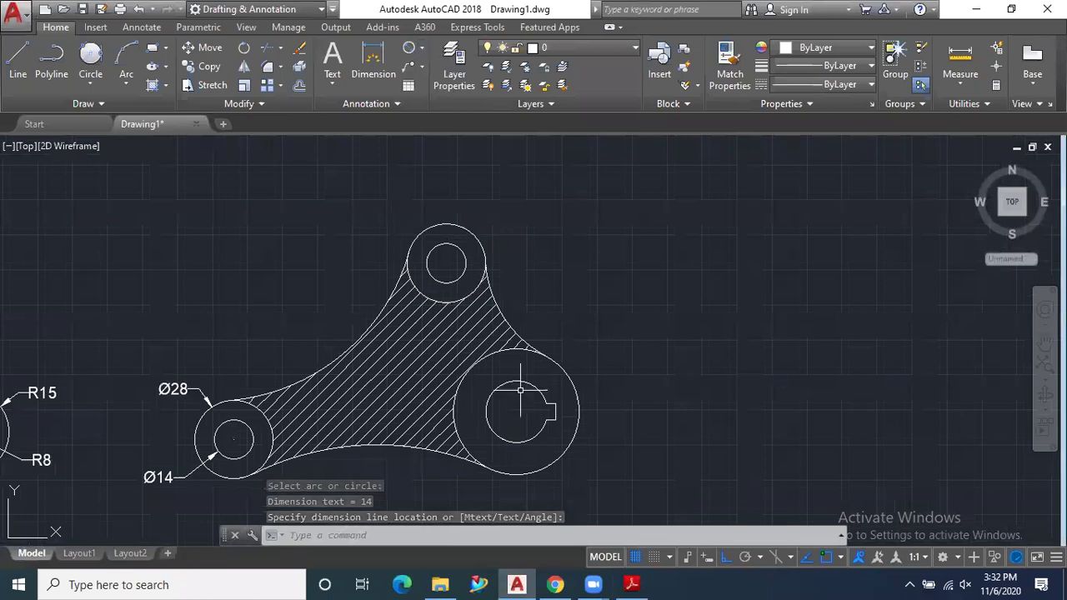
Recheck the sheet in Adobe Reader, return to AutoCAD, and dimension the diameter of the keyed boss's outer circle.
click(632, 584)
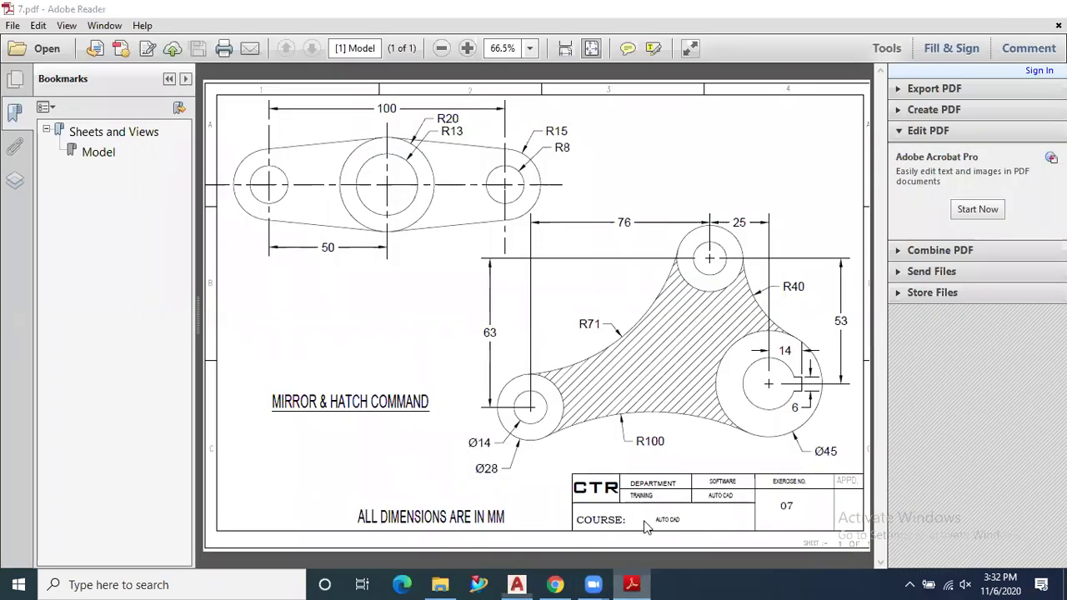
click(517, 584)
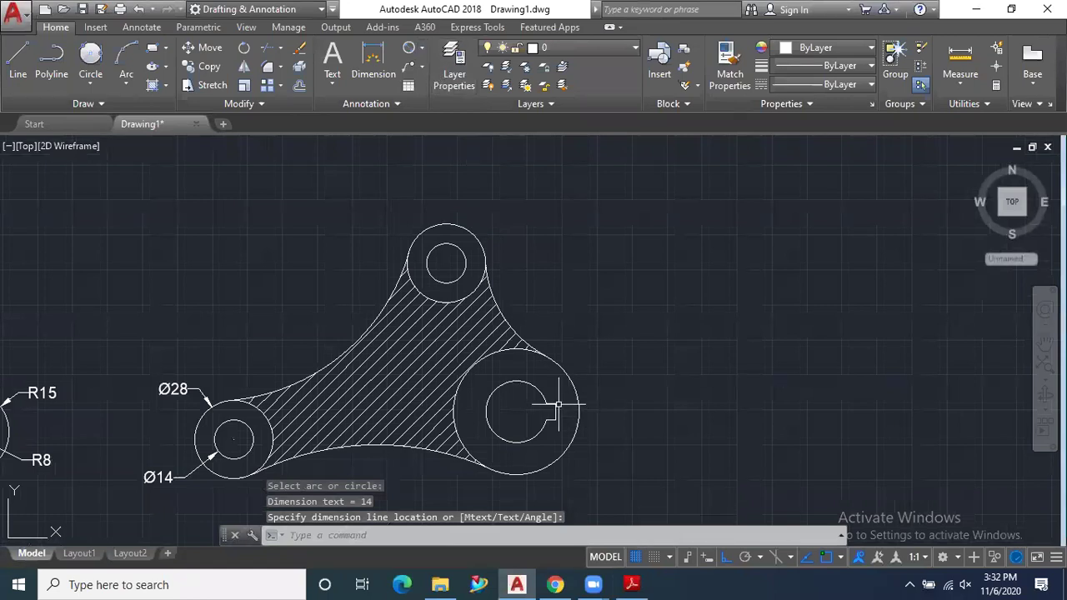
key(Escape)
key(Return)
click(582, 405)
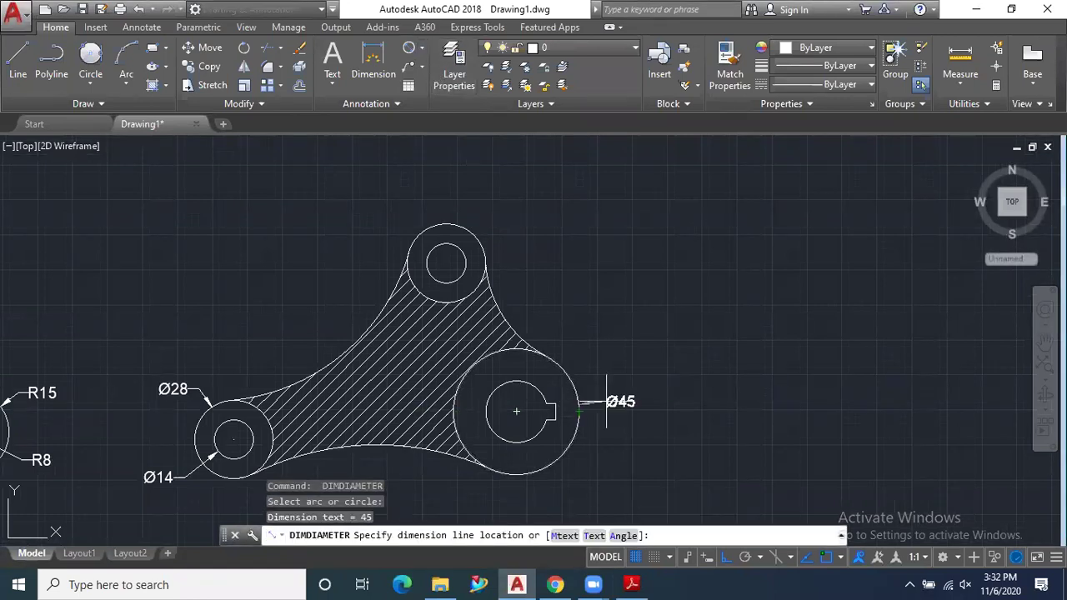
click(603, 383)
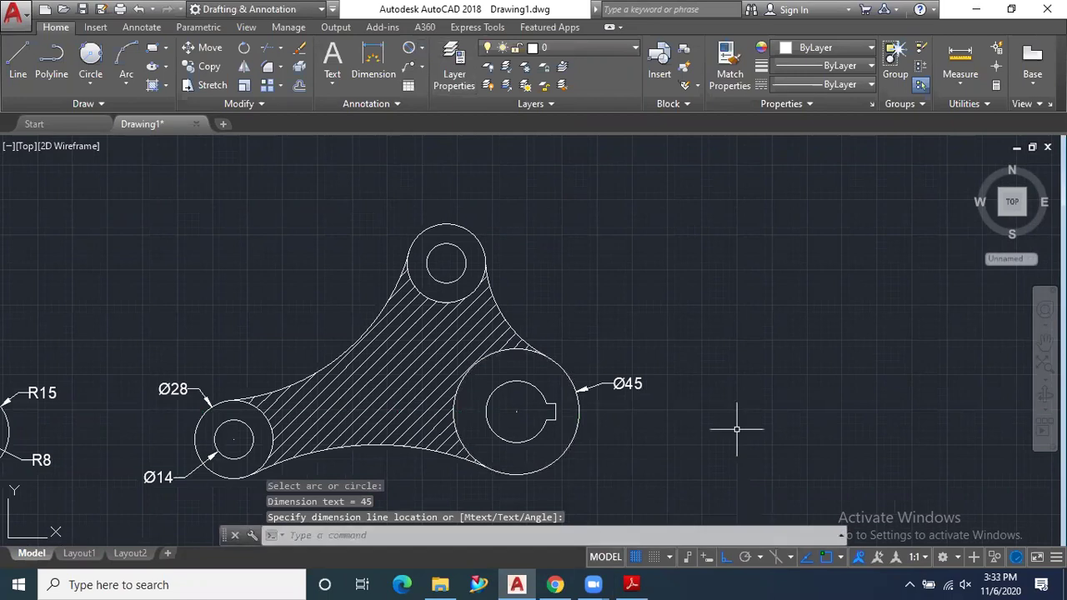
Add a vertical linear dimension between the lower-left and upper boss centres, placed to the left of the figure.
click(421, 47)
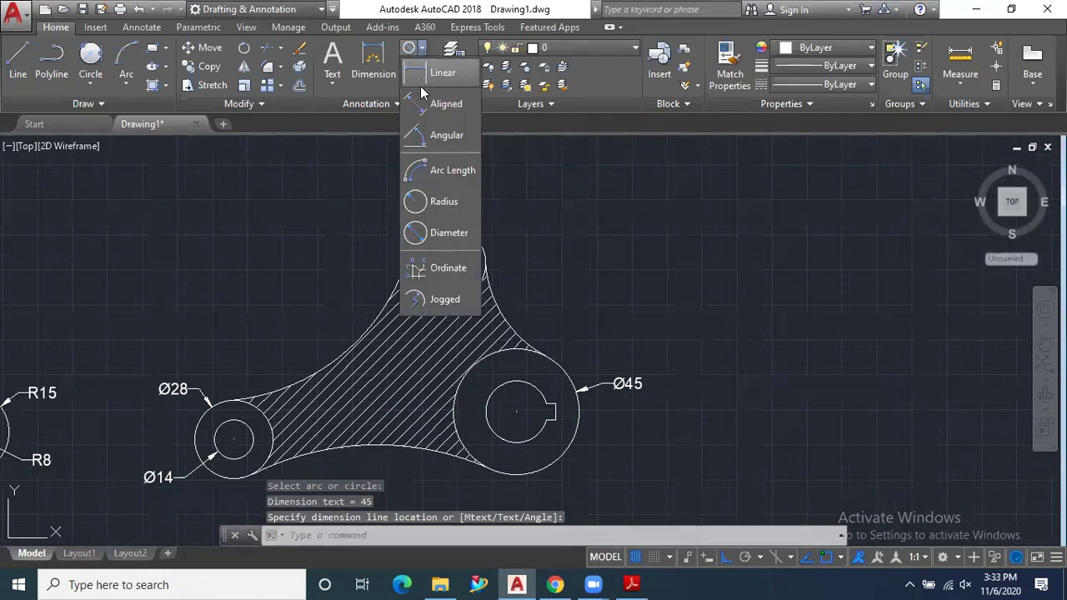
click(421, 47)
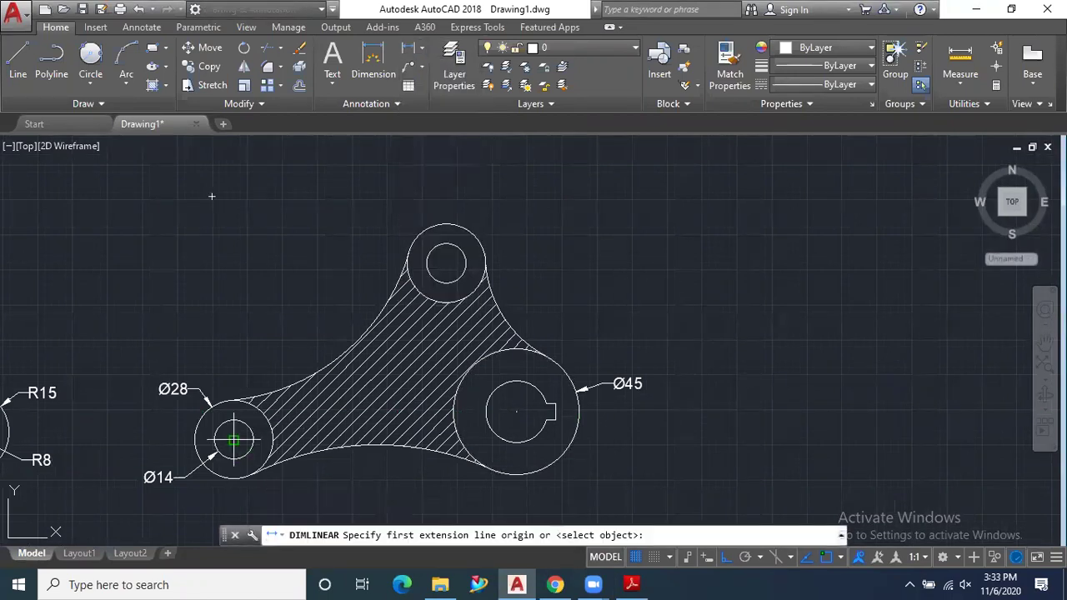
click(234, 439)
click(446, 263)
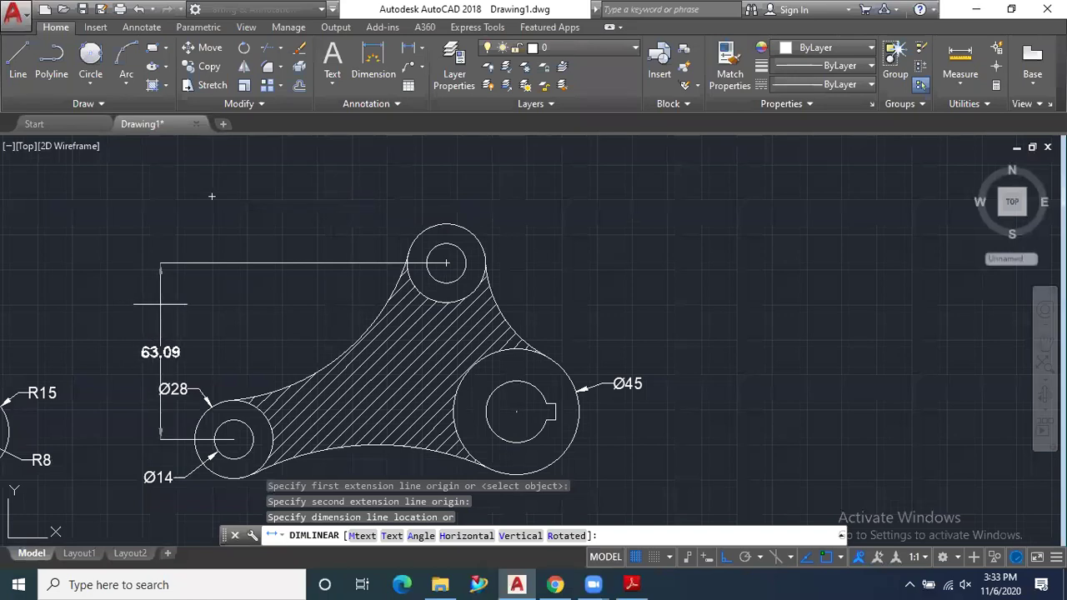
scroll(163, 327, up, 2)
scroll(163, 327, up, 1)
scroll(240, 293, down, 3)
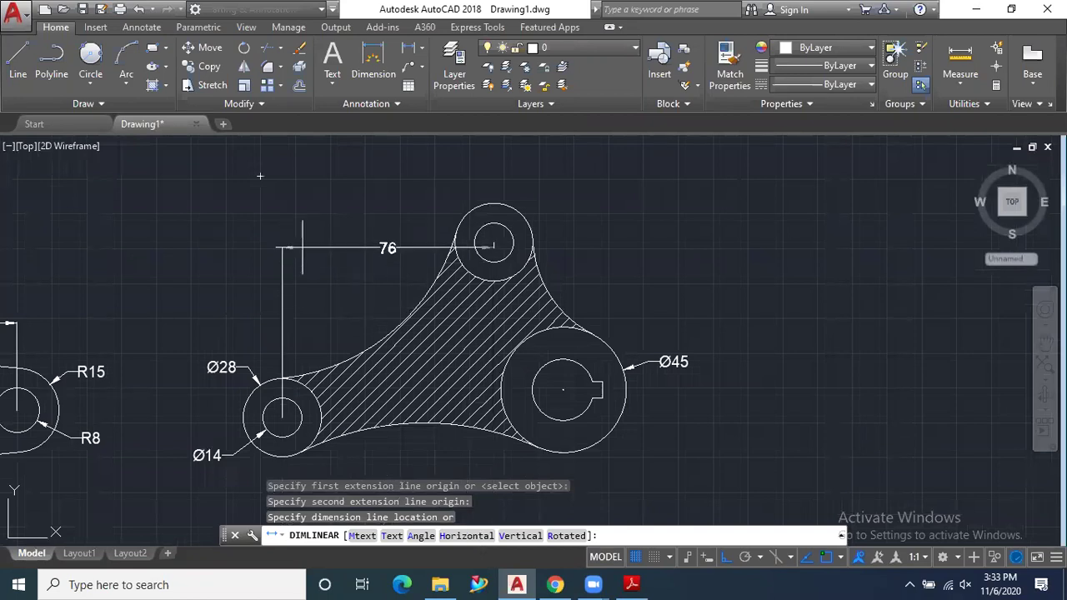
click(190, 302)
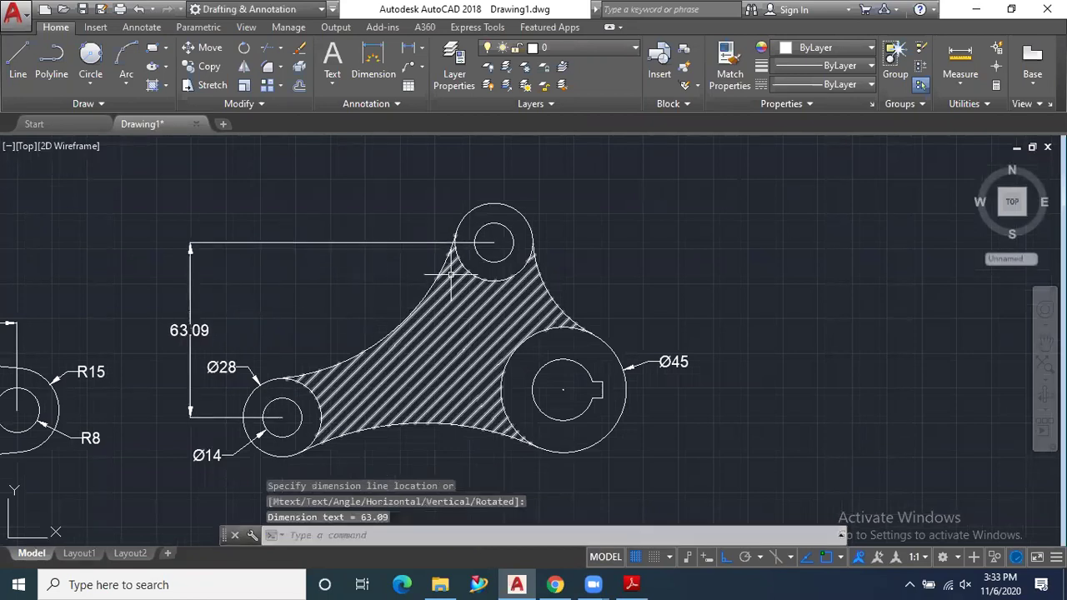
Compare the vertical dimension with the sheet in Adobe Reader, return to AutoCAD, and set the Standard dimension style's linear precision to 0.
click(632, 584)
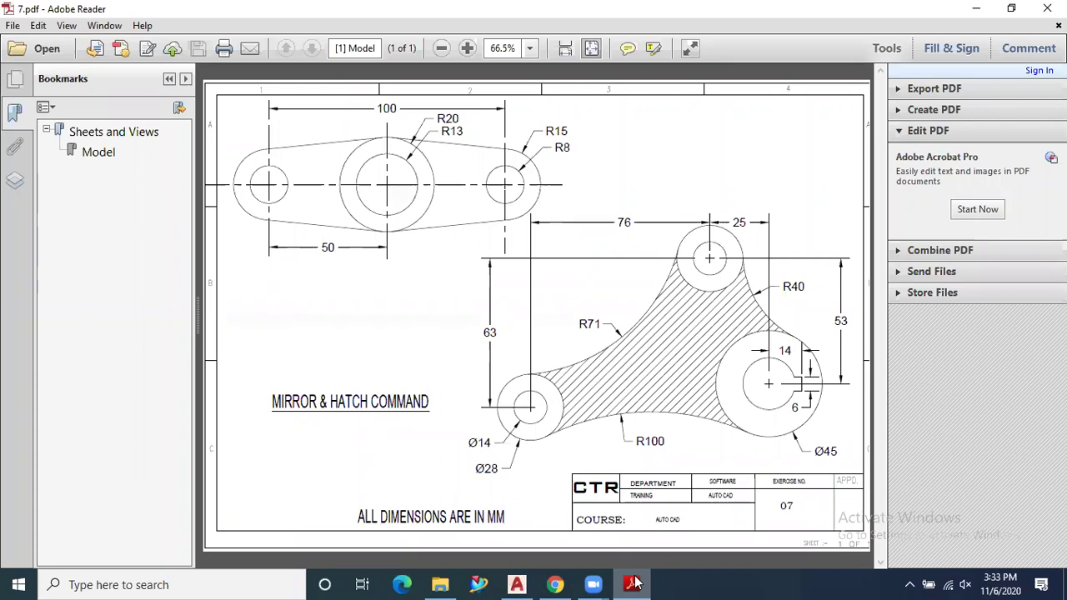
click(633, 584)
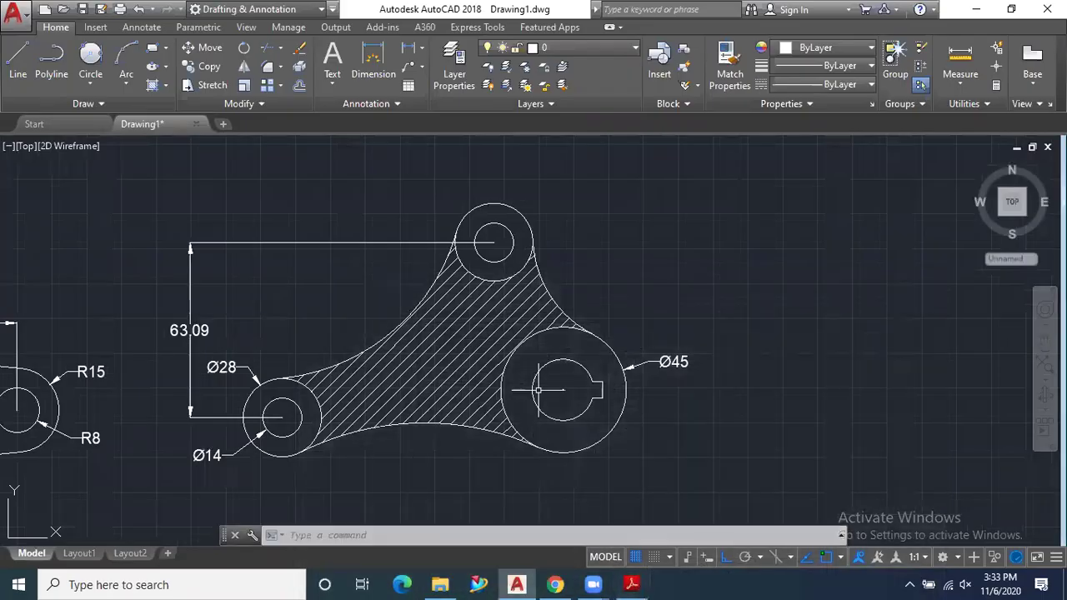
scroll(179, 330, up, 4)
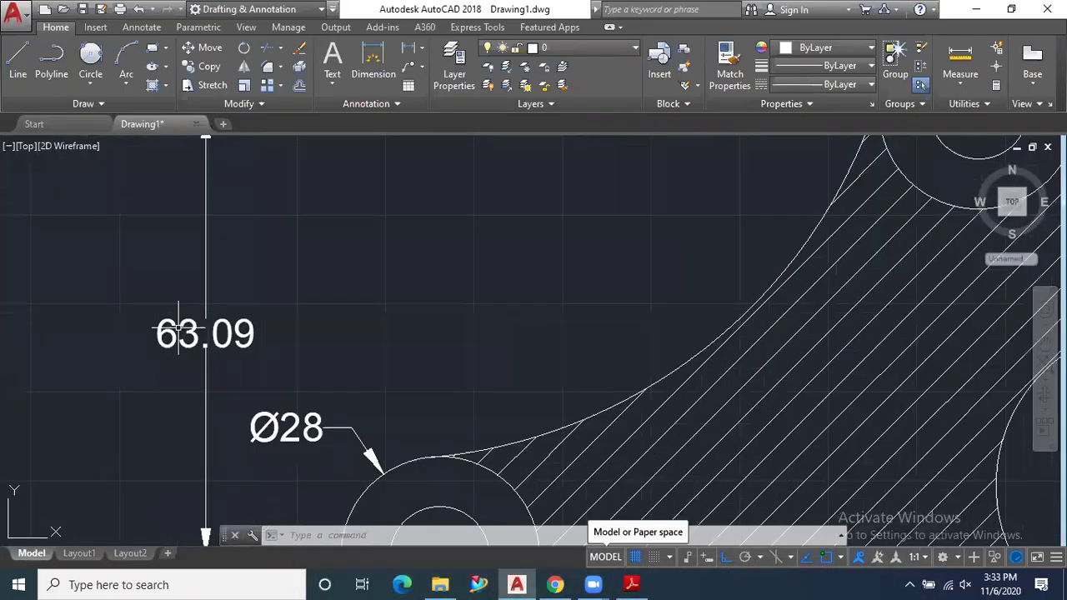
scroll(179, 330, down, 2)
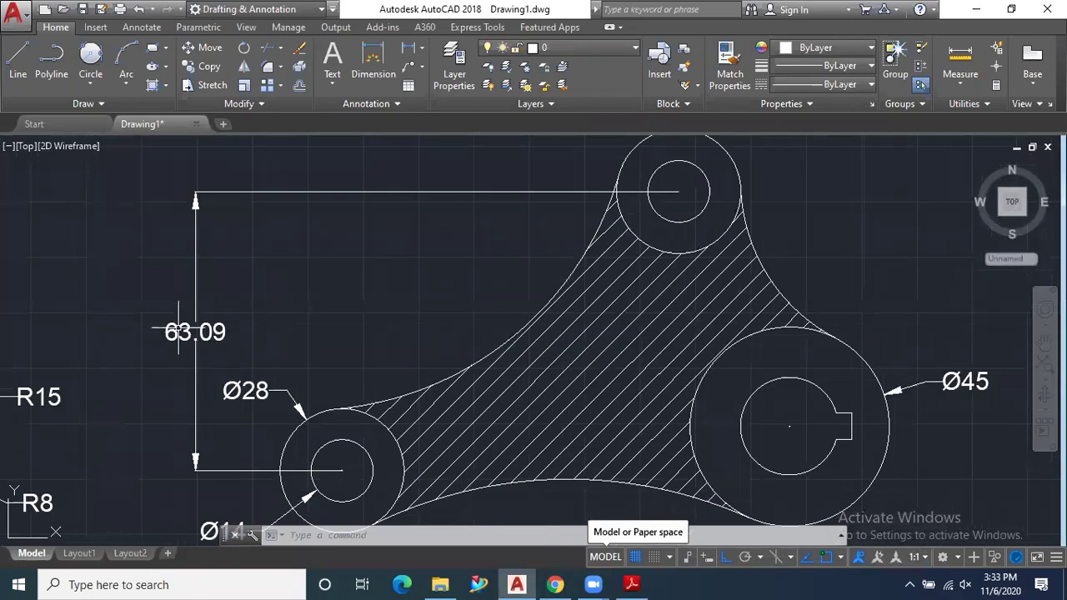
scroll(179, 330, down, 2)
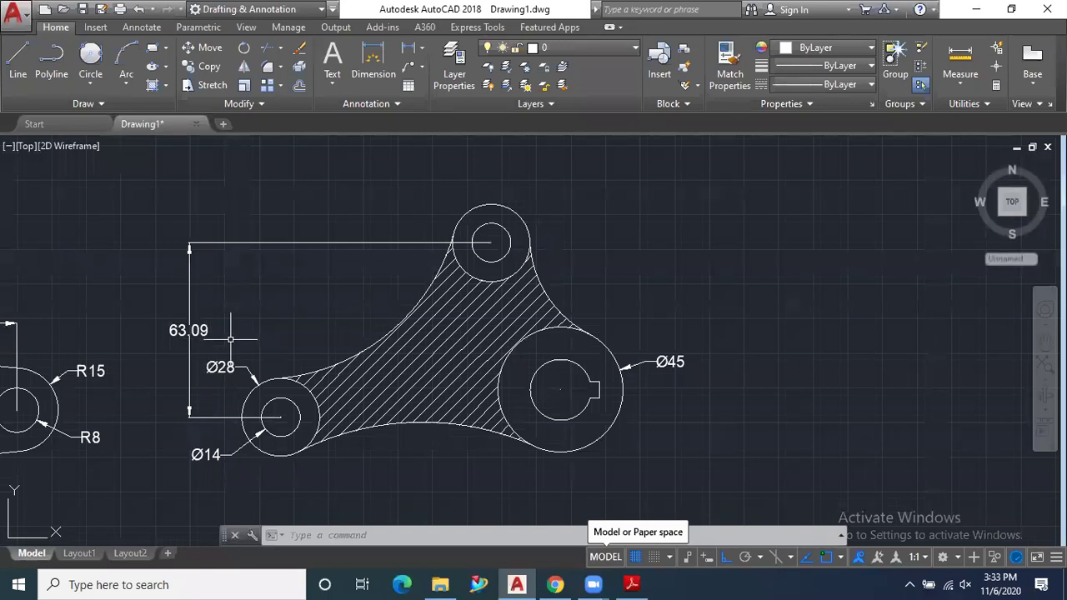
text(d)
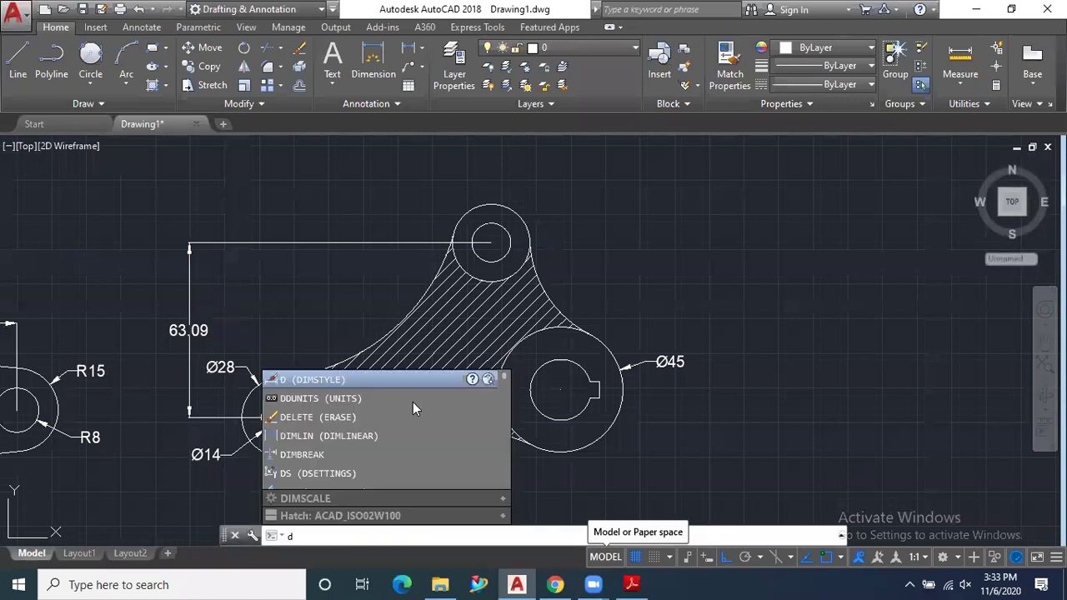
key(Return)
click(696, 258)
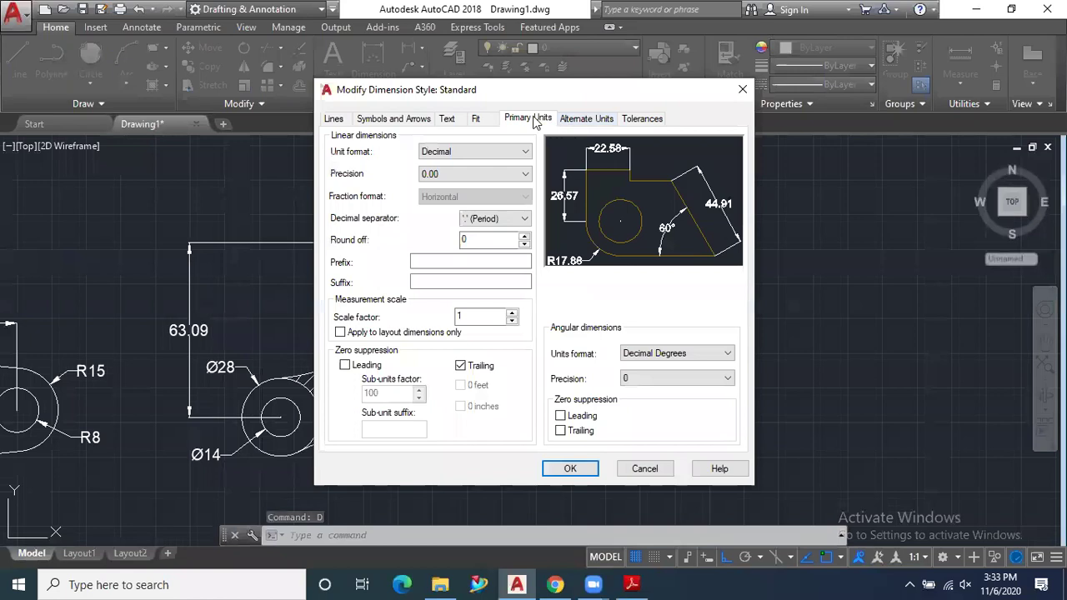
click(505, 174)
click(437, 190)
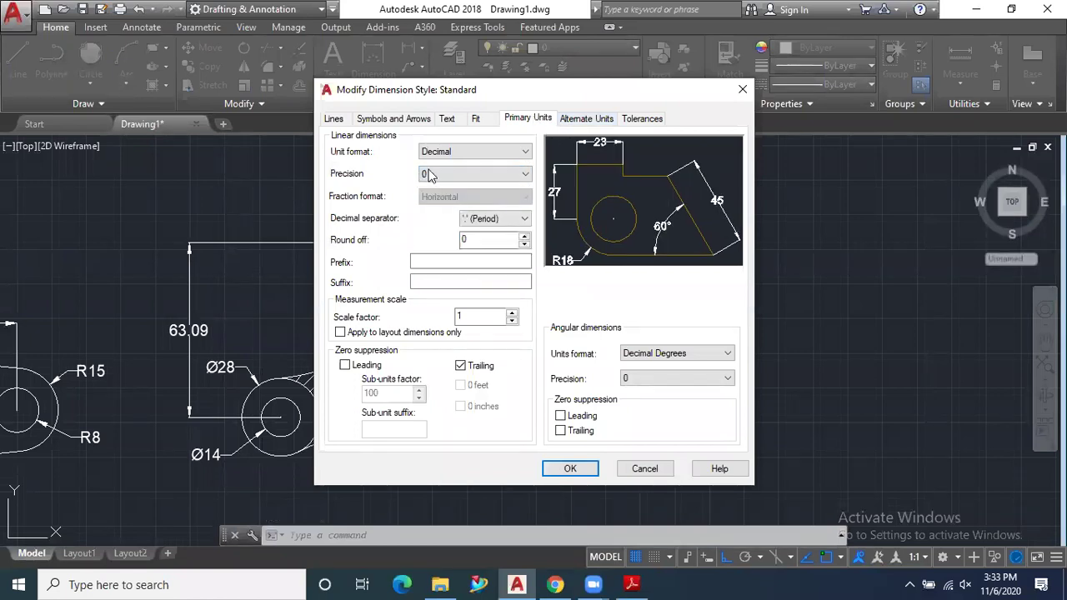
click(561, 469)
click(627, 410)
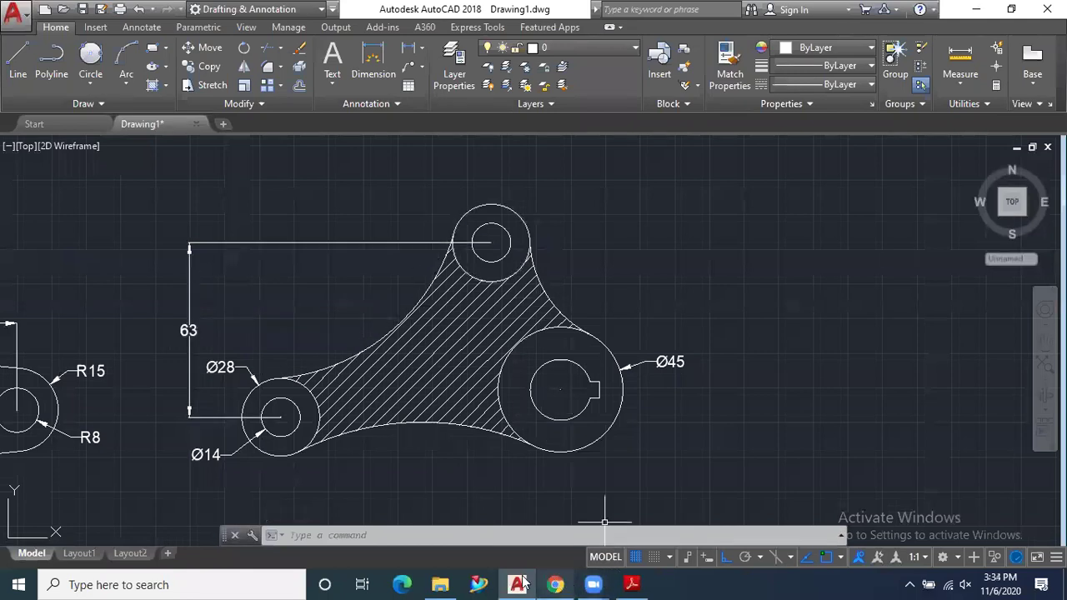
Check the exercise sheet in Adobe Reader, return to AutoCAD, and add a vertical linear dimension between the upper and keyed boss centres, right of the figure.
click(631, 584)
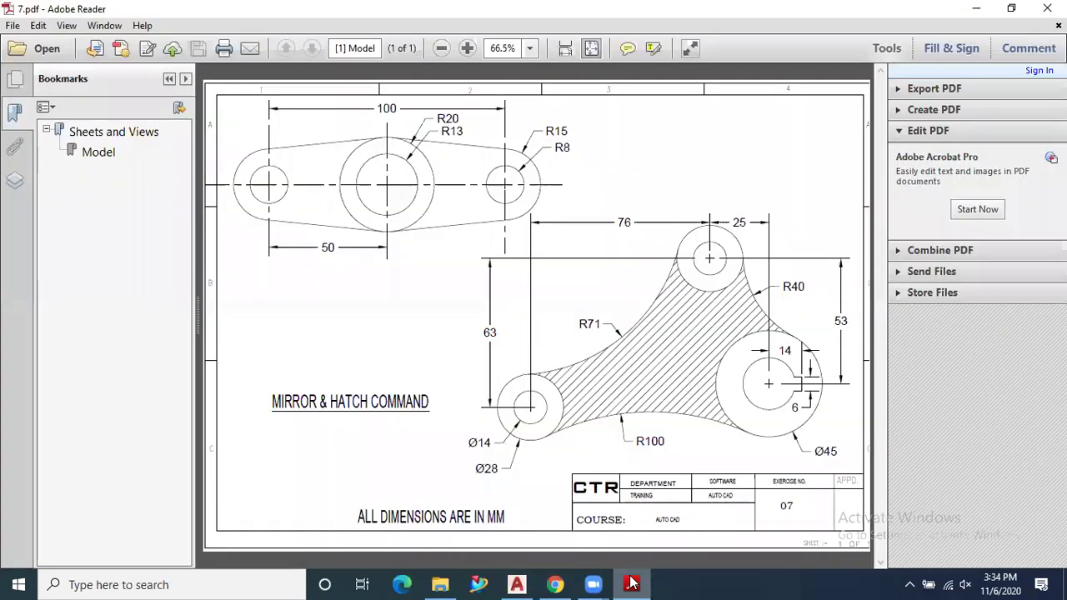
click(631, 583)
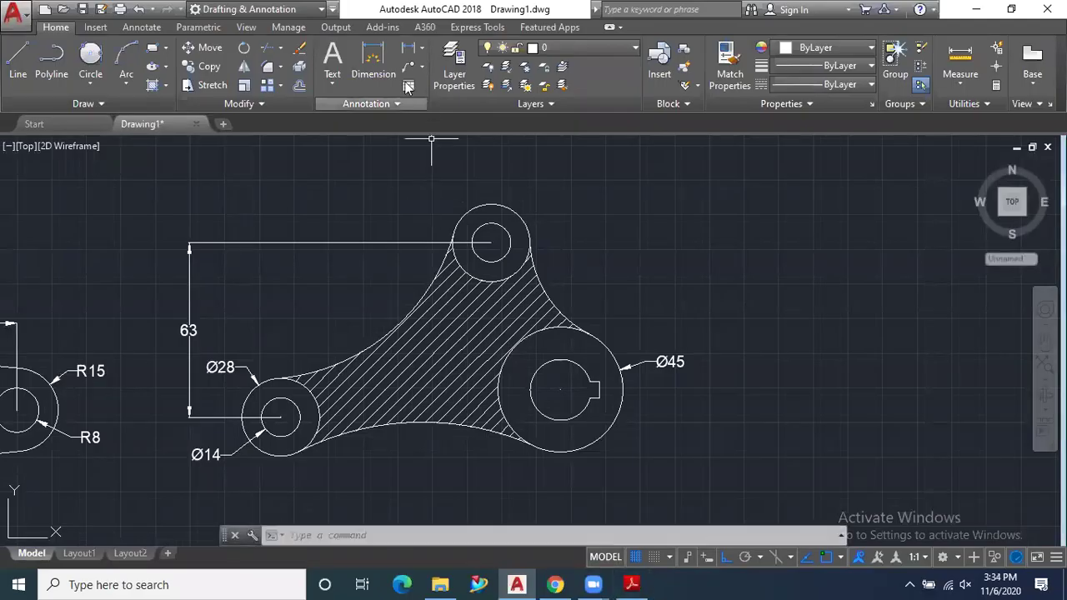
click(409, 48)
click(491, 243)
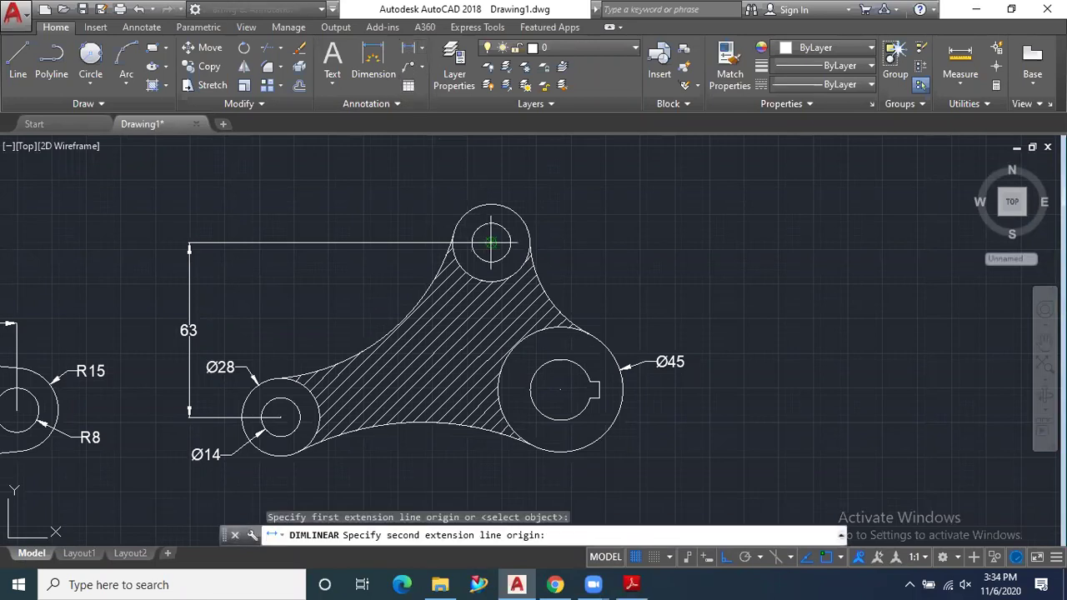
click(560, 390)
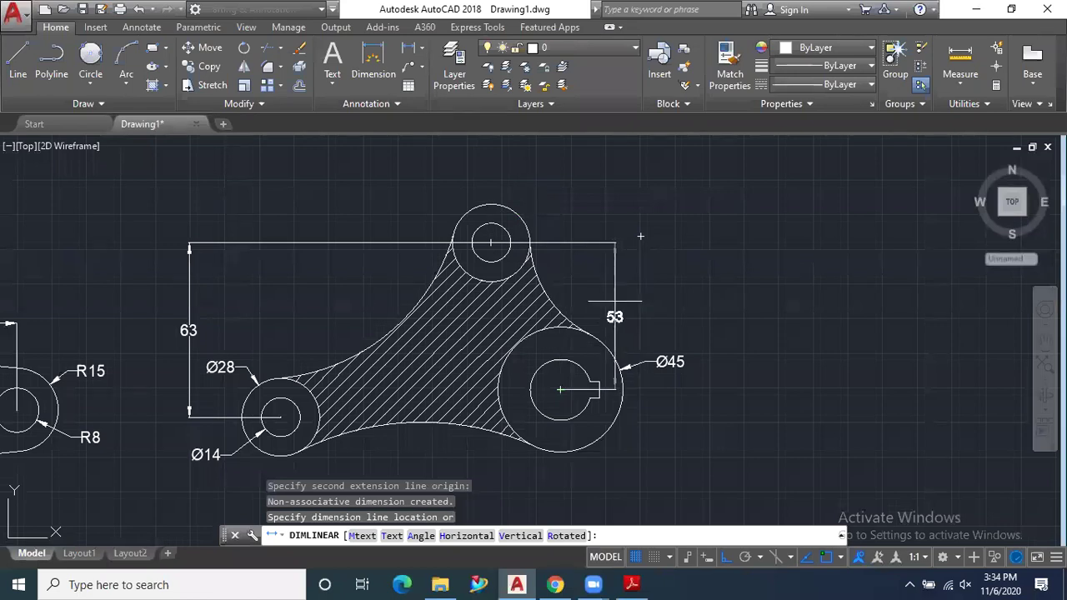
click(640, 237)
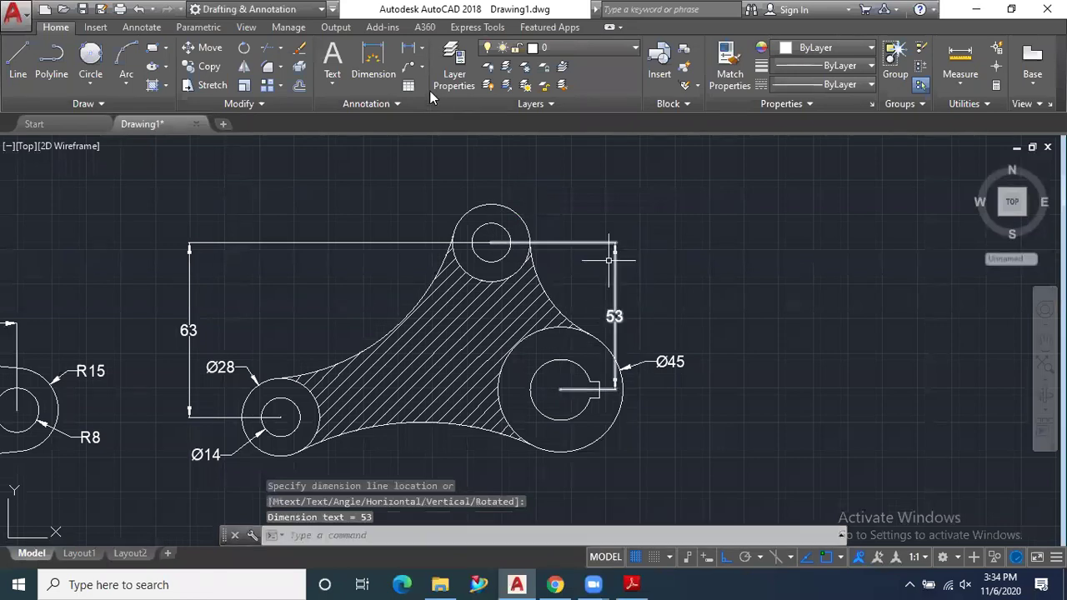
Add a radius dimension to the tangent arc joining the upper boss and the keyed boss.
click(423, 50)
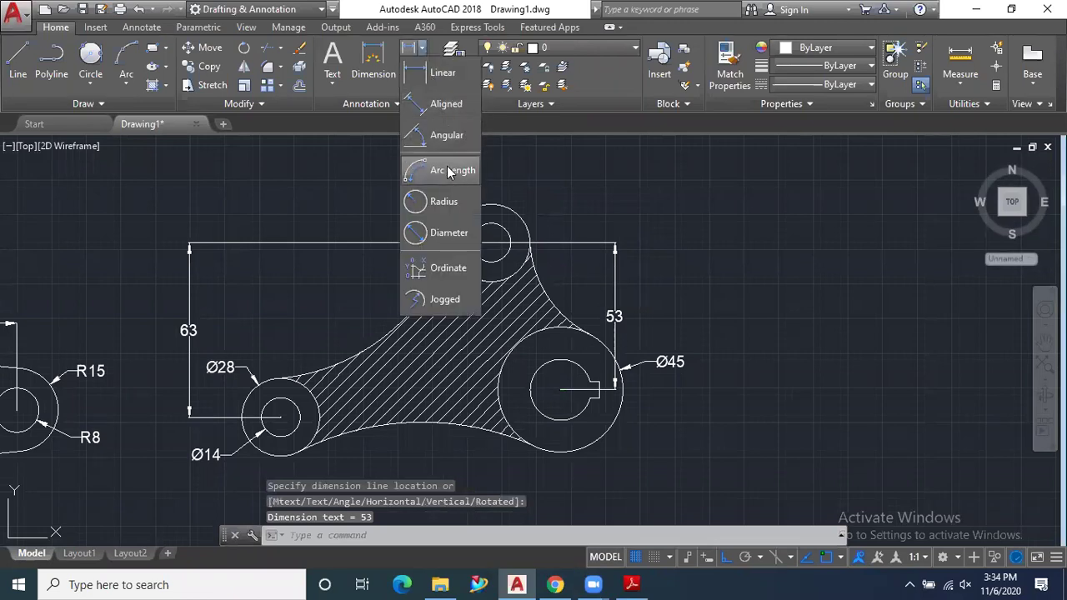
click(442, 200)
click(548, 289)
click(488, 286)
Add radius dimensions to the arc between the lower-left and upper bosses and to the bottom arc, with both texts outside the hatch.
key(space)
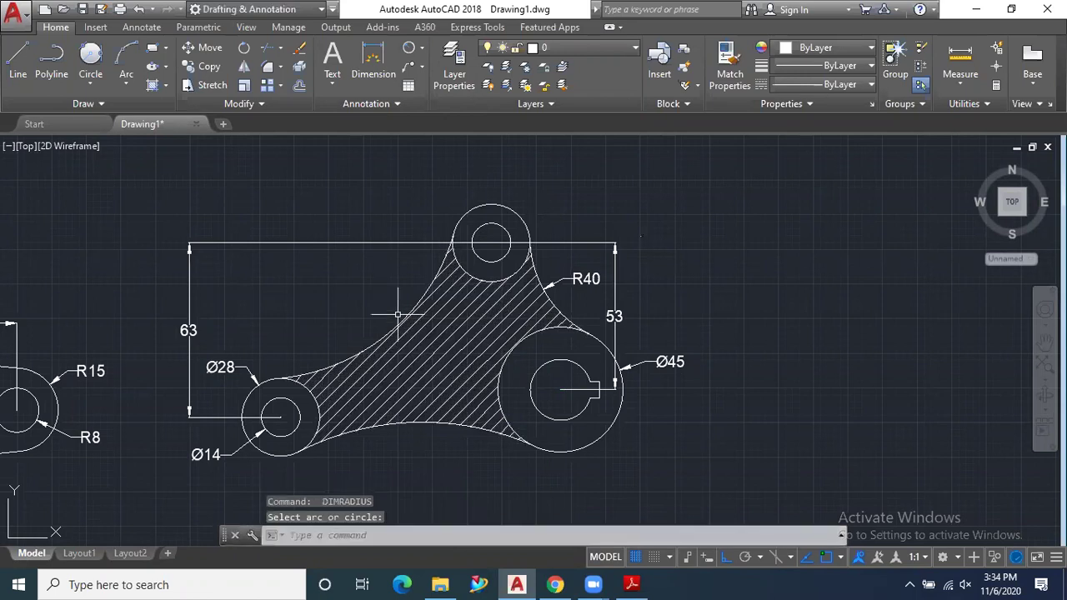
click(388, 299)
key(space)
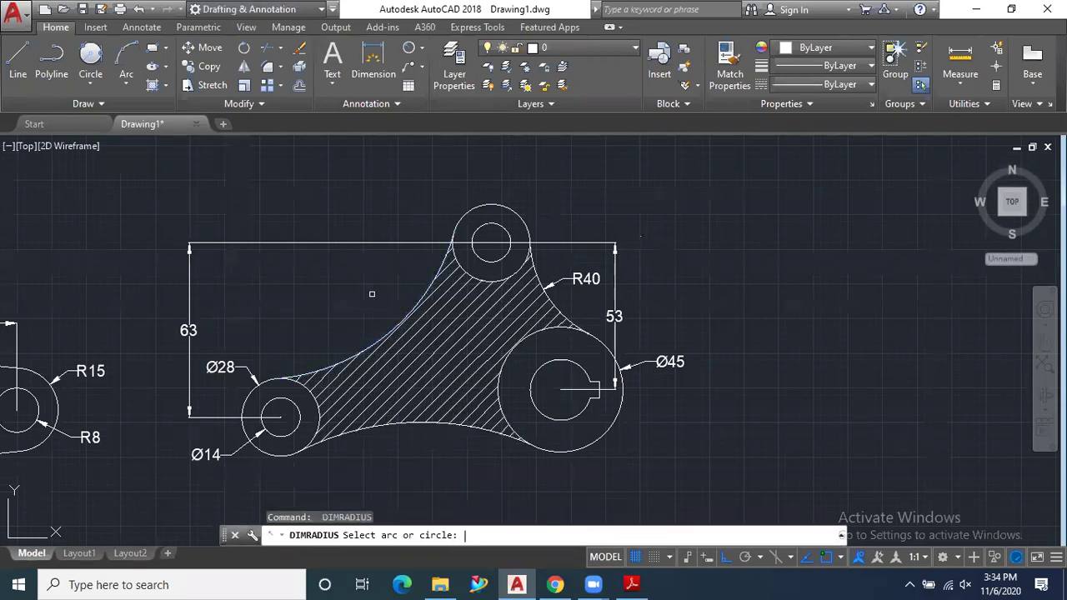
click(407, 313)
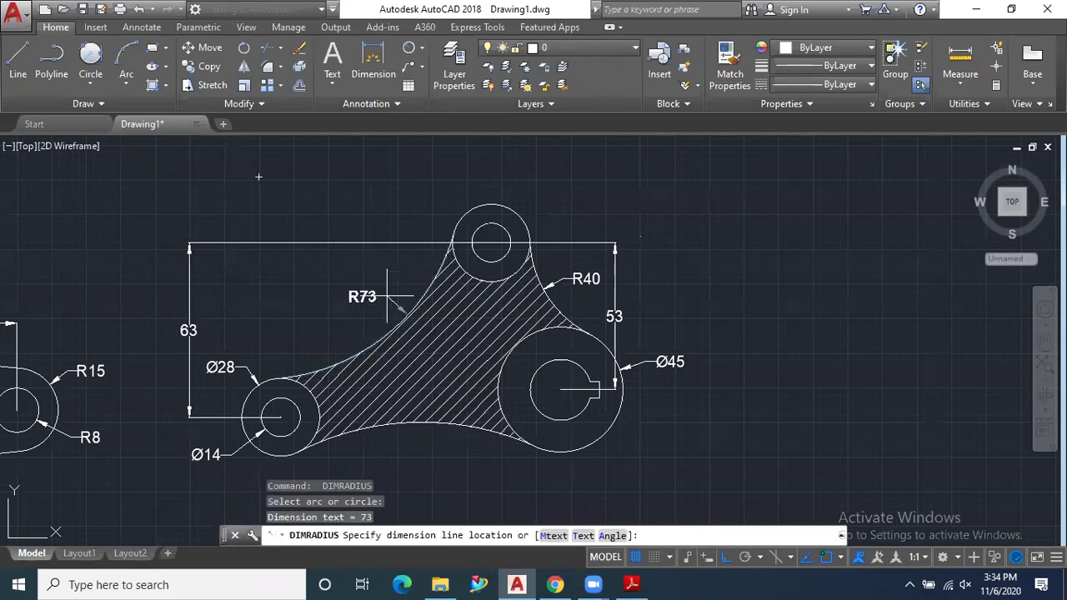
click(371, 298)
key(space)
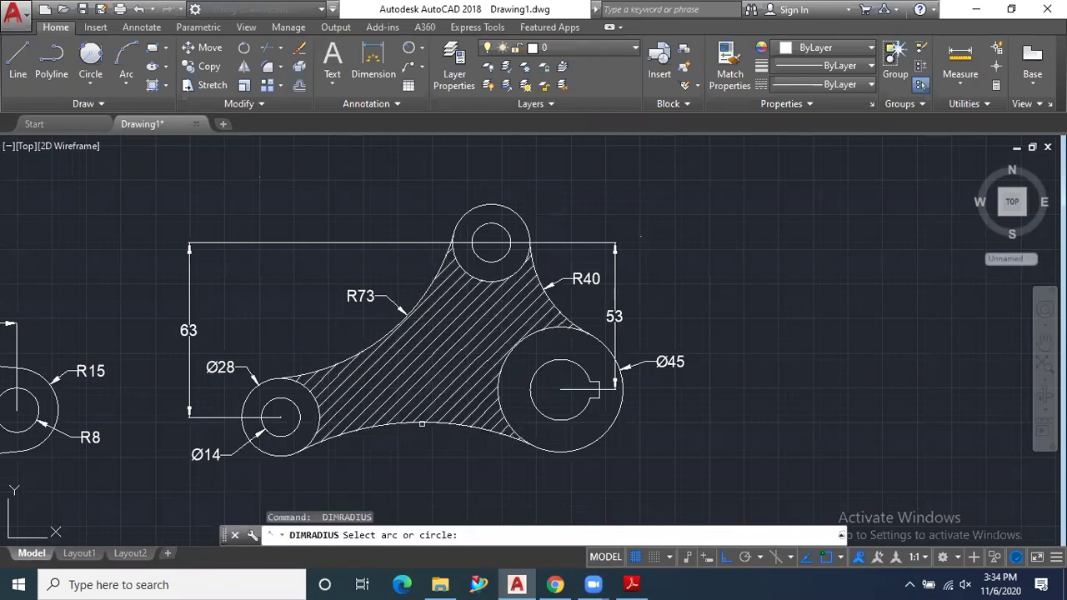
click(422, 424)
click(443, 469)
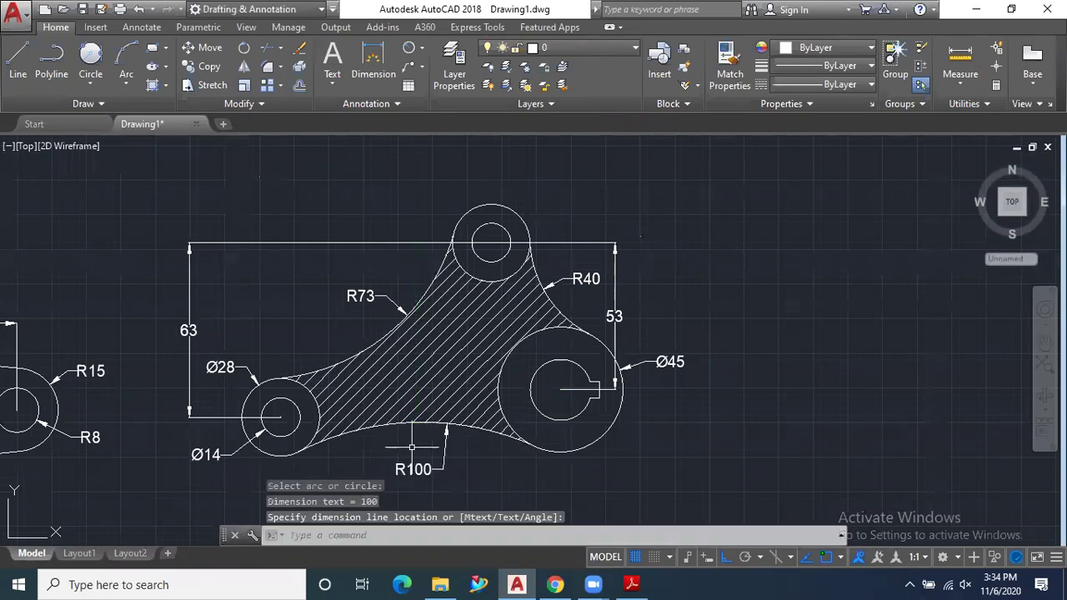
scroll(493, 262, down, 4)
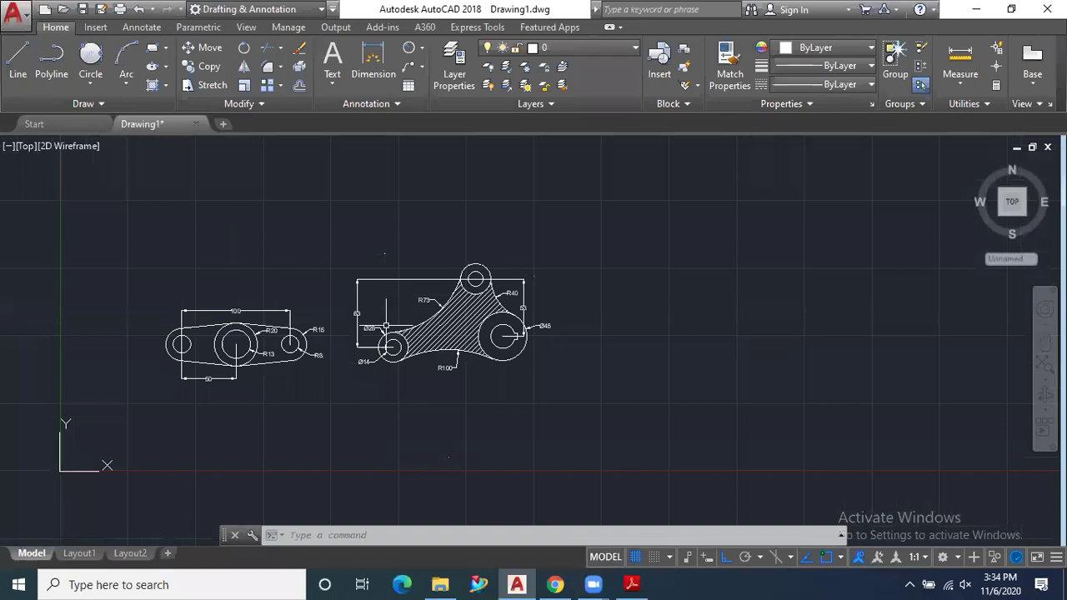
scroll(470, 326, up, 2)
scroll(542, 326, down, 2)
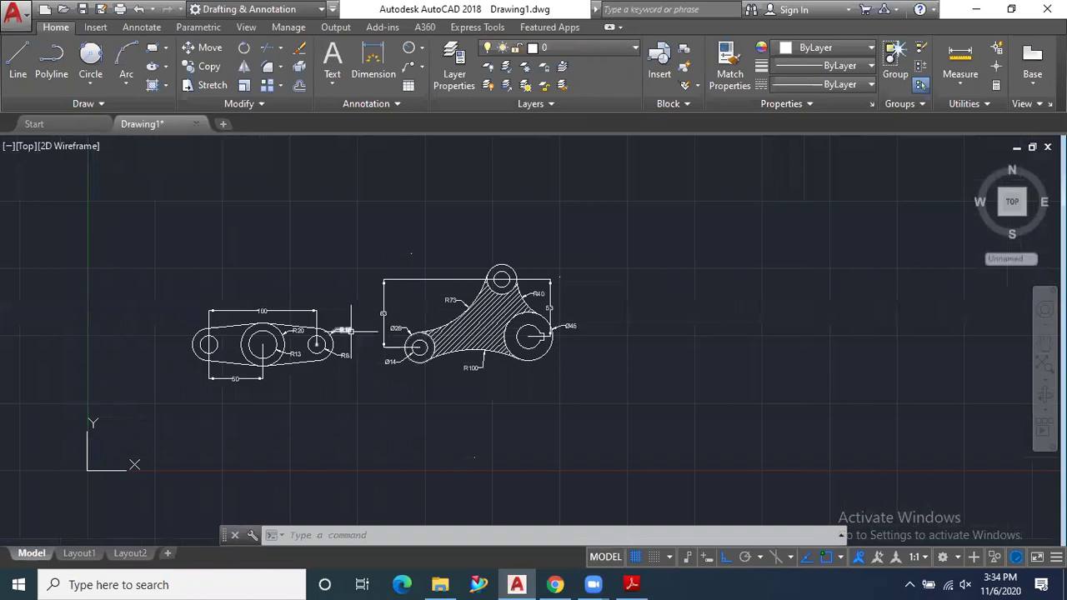
scroll(353, 332, up, 2)
scroll(351, 331, down, 2)
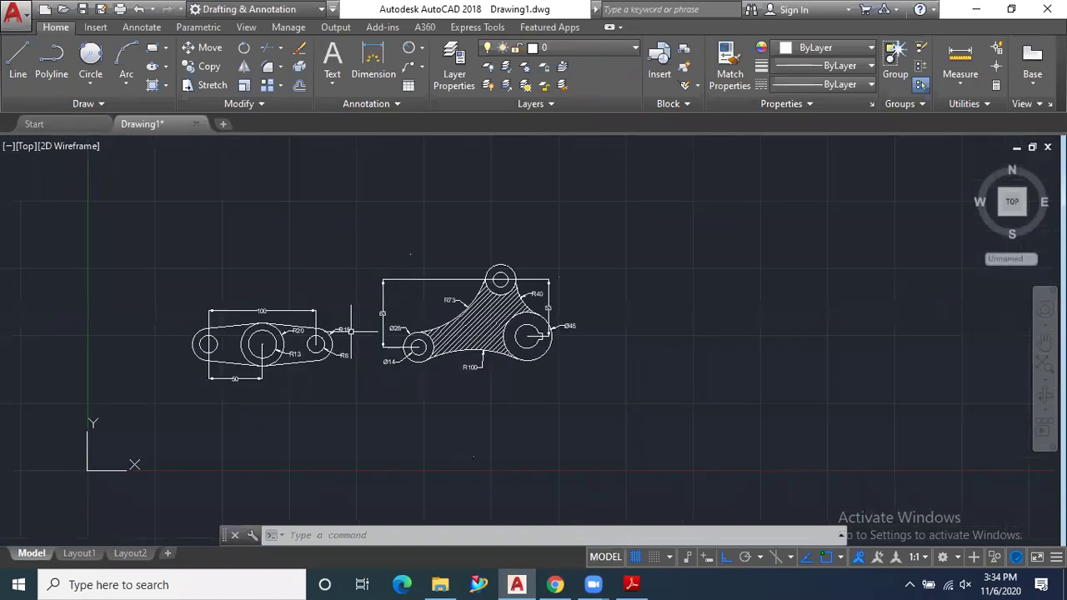